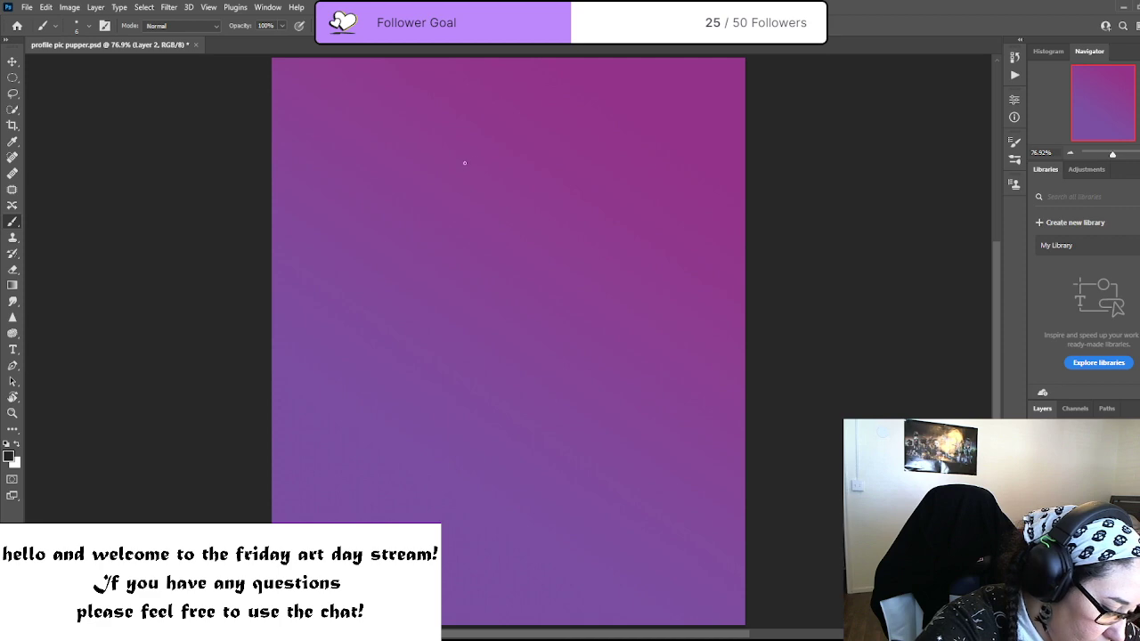
Sketch an upright oval head outline in the upper middle of the gradient canvas with thin dark strokes
mouse_move(538, 233)
left_mouse_down()
mouse_move(480, 255)
mouse_move(534, 267)
mouse_move(456, 325)
mouse_move(558, 310)
left_mouse_up()
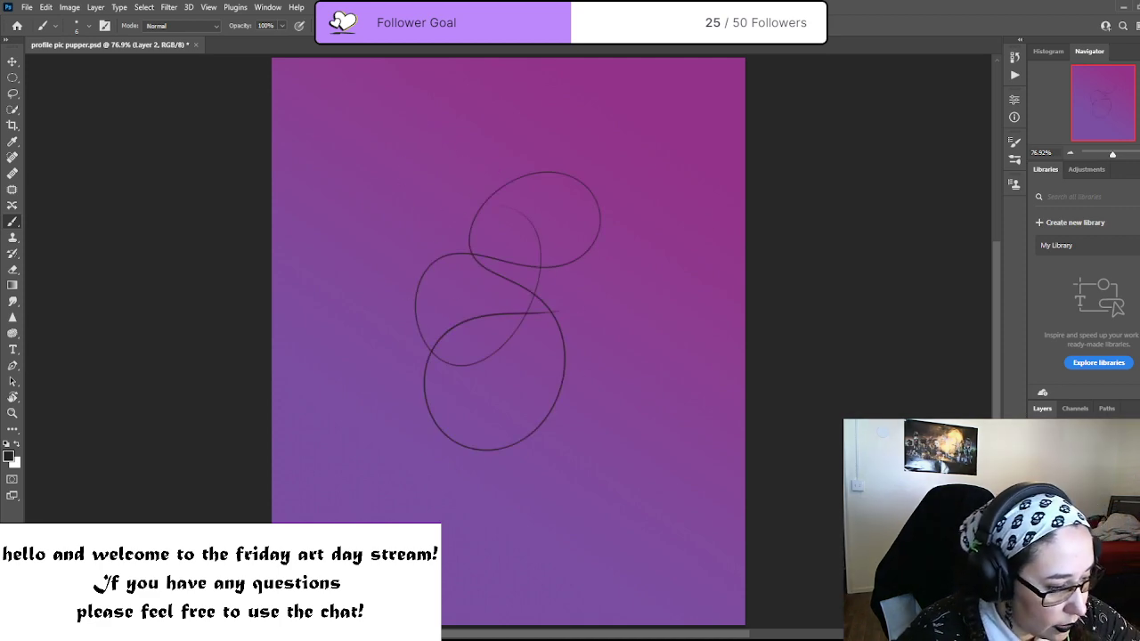
key("ctrl+z")
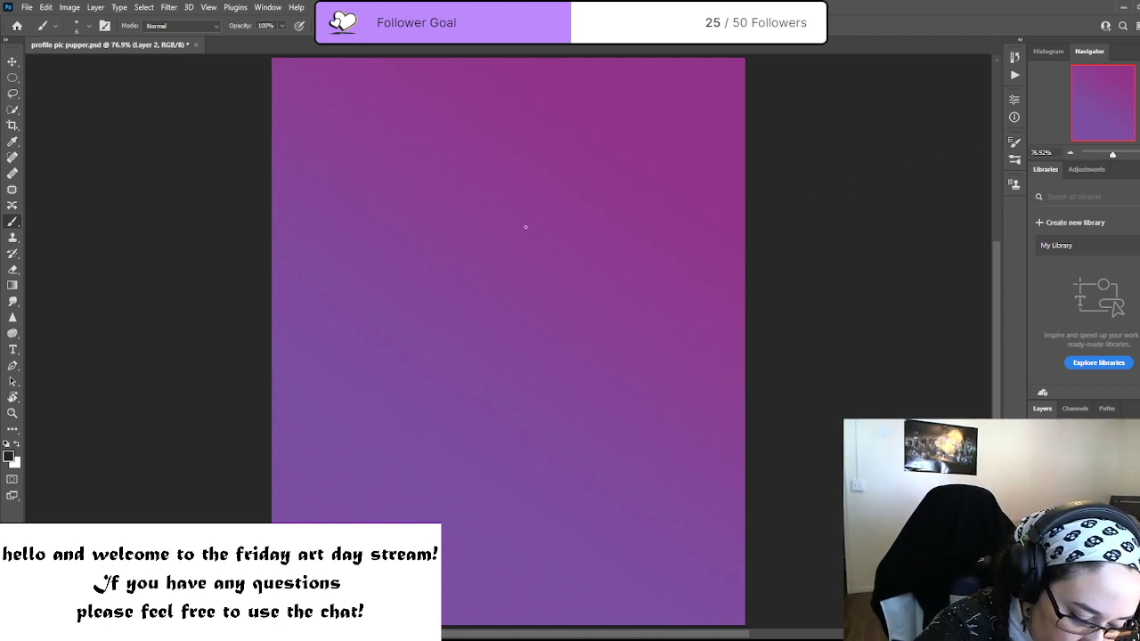
mouse_move(414, 234)
left_mouse_down()
mouse_move(434, 376)
mouse_move(564, 376)
mouse_move(586, 205)
mouse_move(447, 183)
mouse_move(419, 346)
mouse_move(553, 379)
mouse_move(584, 202)
mouse_move(500, 149)
mouse_move(419, 329)
left_mouse_up()
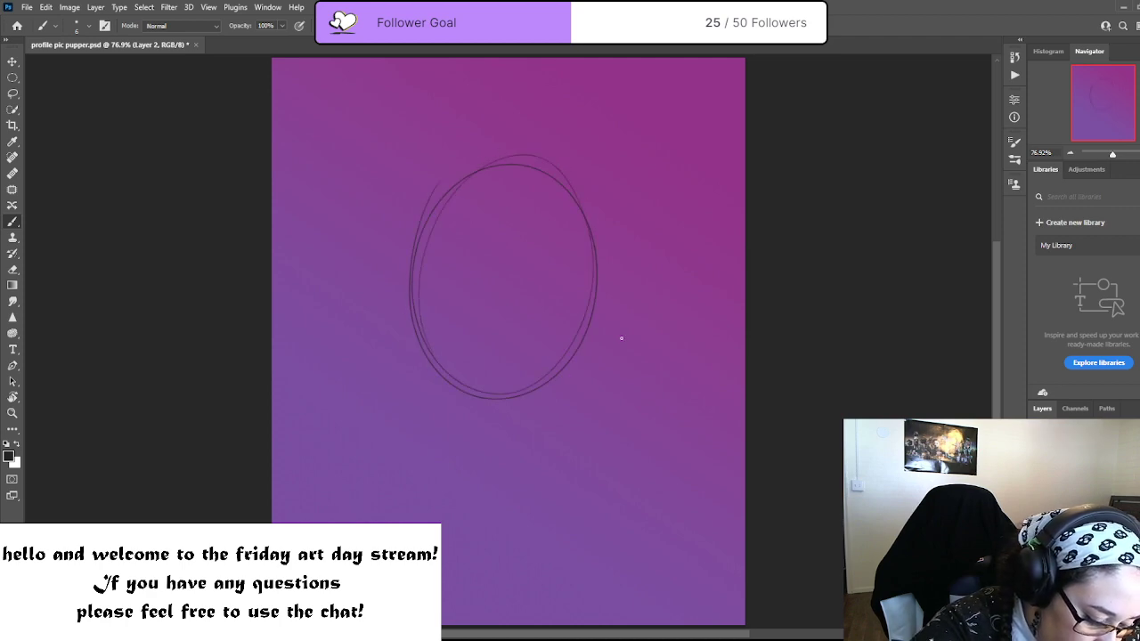
Try drawing a slanted centre line and a horizontal guide line across the head oval
left_click_drag(508, 150, 479, 427)
left_click_drag(391, 261, 459, 261)
mouse_move(628, 259)
left_mouse_down()
mouse_move(394, 257)
mouse_move(624, 260)
left_mouse_up()
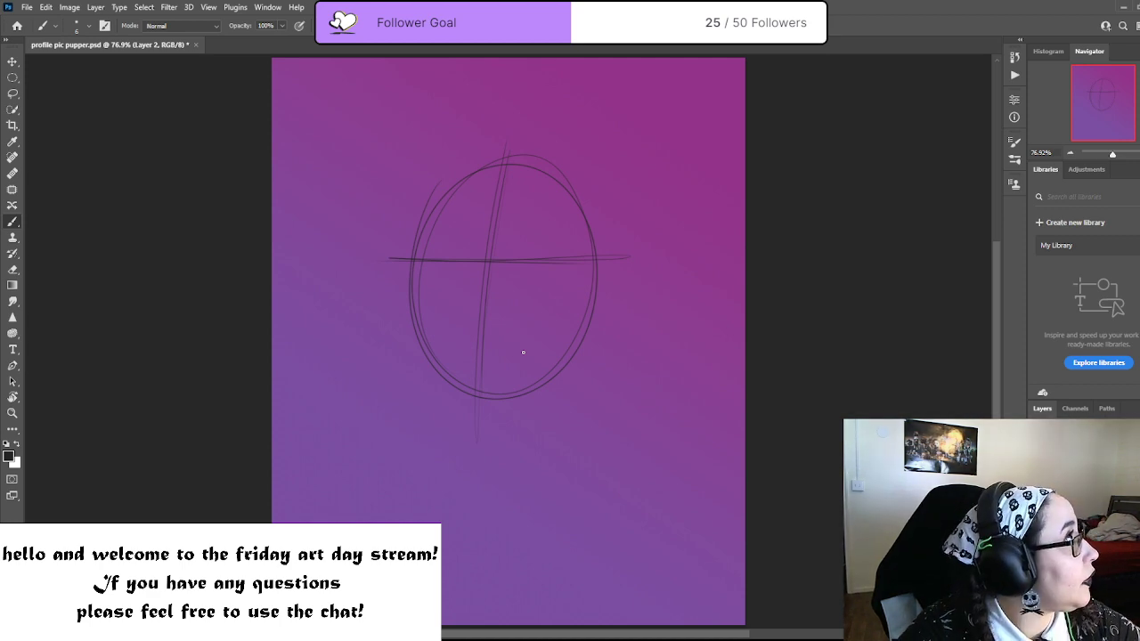
key("ctrl+z")
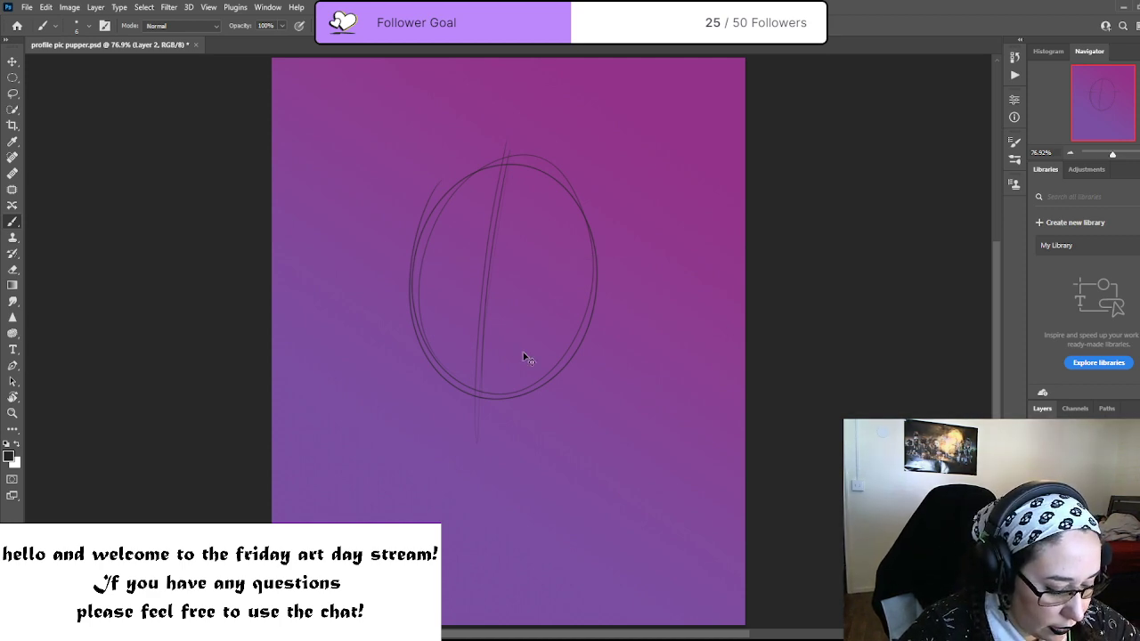
key("ctrl+z")
Draw a straight vertical centre line through the head oval, plus horizontal guides at nose level and eye level
left_click_drag(505, 120, 509, 476)
left_click_drag(370, 287, 652, 283)
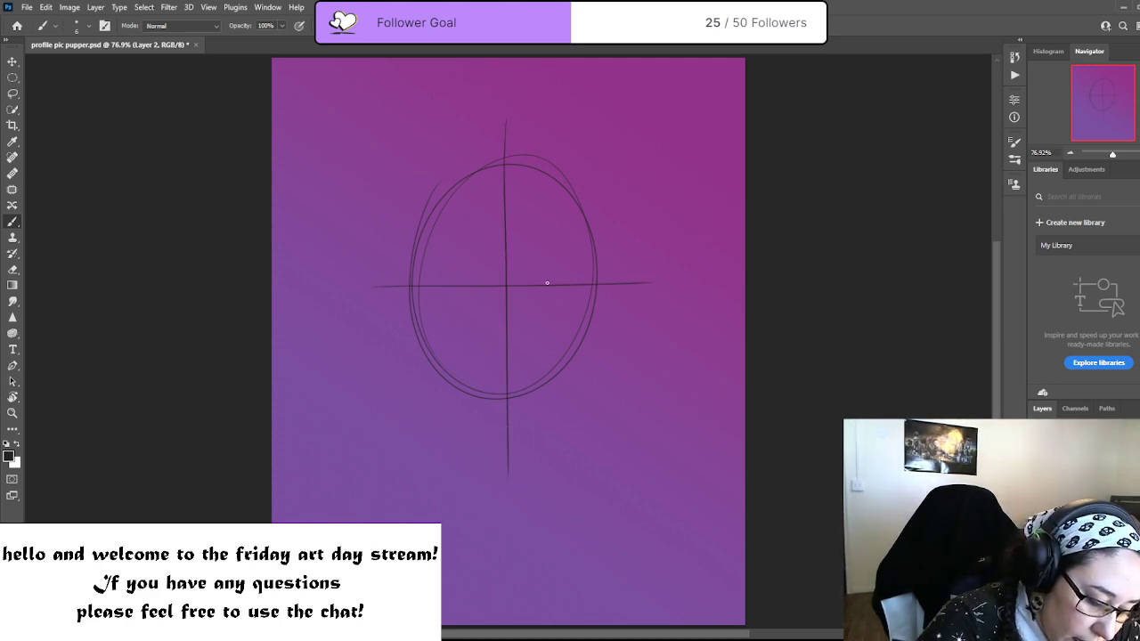
left_click_drag(431, 224, 663, 220)
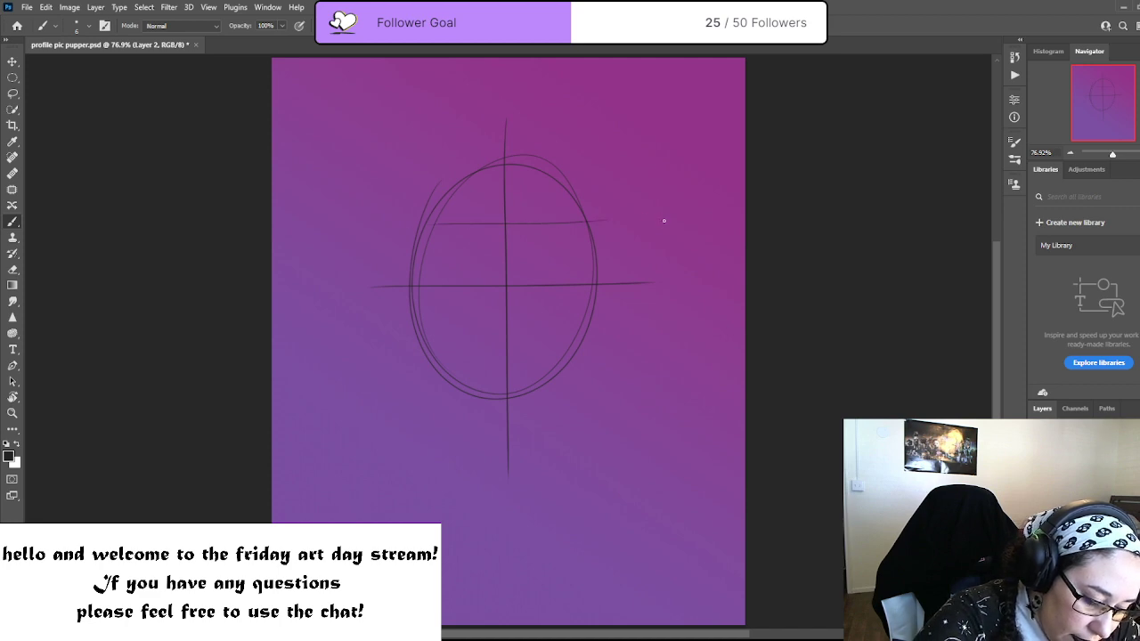
Mark two small circles for eyes on the upper guide, a circle for the nose, and a short mouth line
left_click_drag(548, 216, 547, 228)
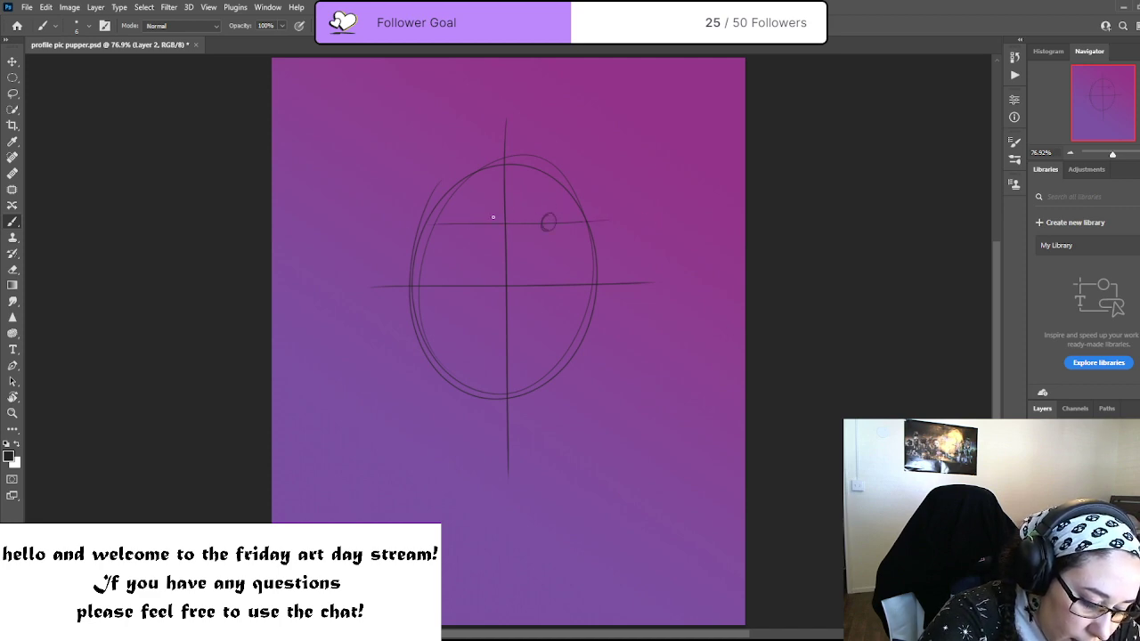
left_click_drag(472, 216, 472, 230)
mouse_move(506, 269)
left_mouse_down()
mouse_move(510, 290)
mouse_move(505, 274)
left_mouse_up()
mouse_move(490, 334)
left_mouse_down()
mouse_move(532, 340)
mouse_move(482, 340)
left_mouse_up()
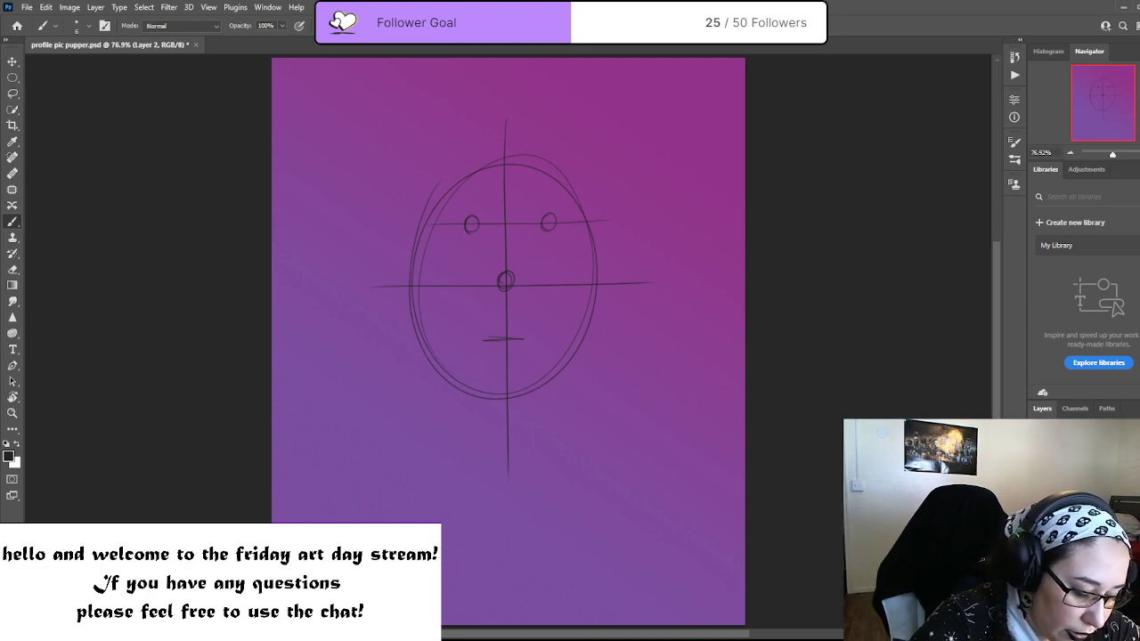
Rework the head outline with loose strokes along the cheeks, jaw and crown
left_click_drag(410, 246, 409, 260)
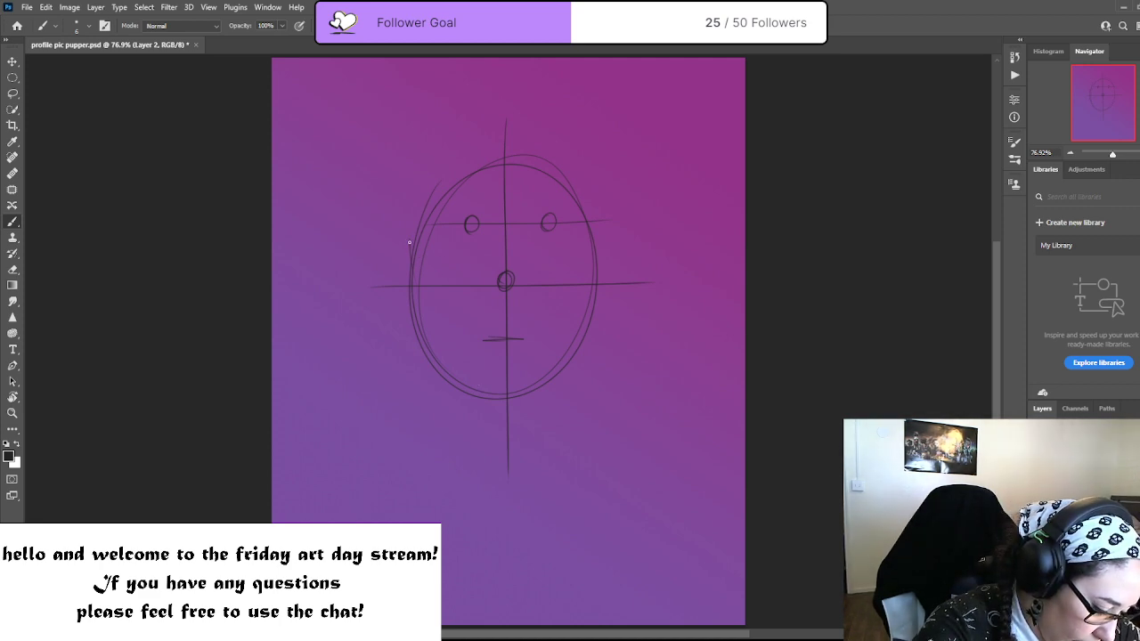
left_click_drag(407, 241, 439, 349)
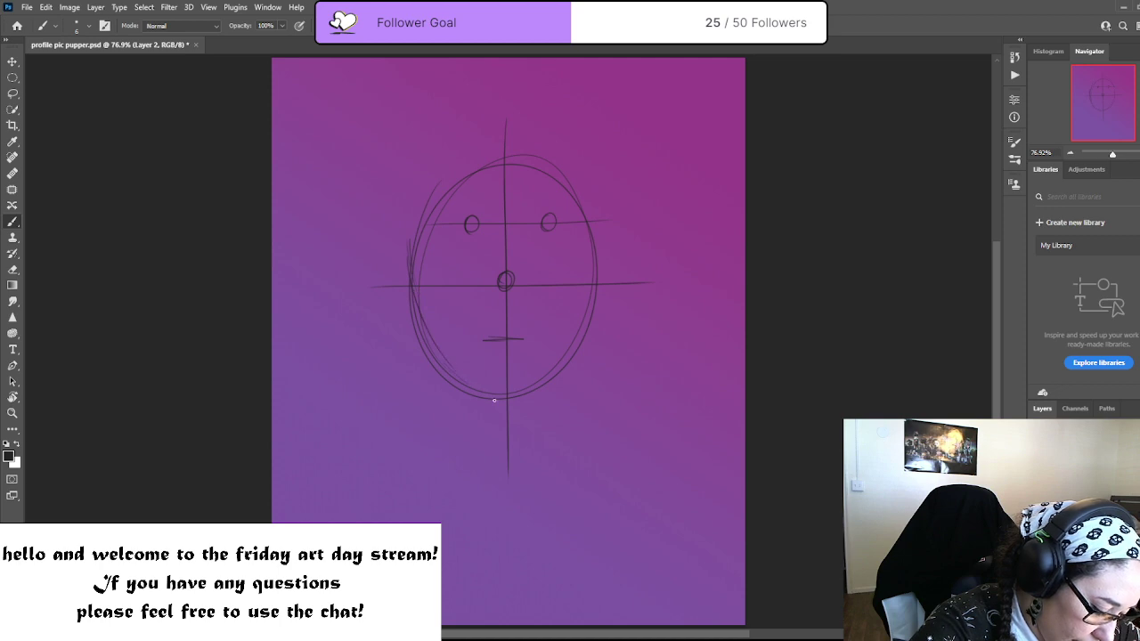
left_click_drag(547, 374, 578, 326)
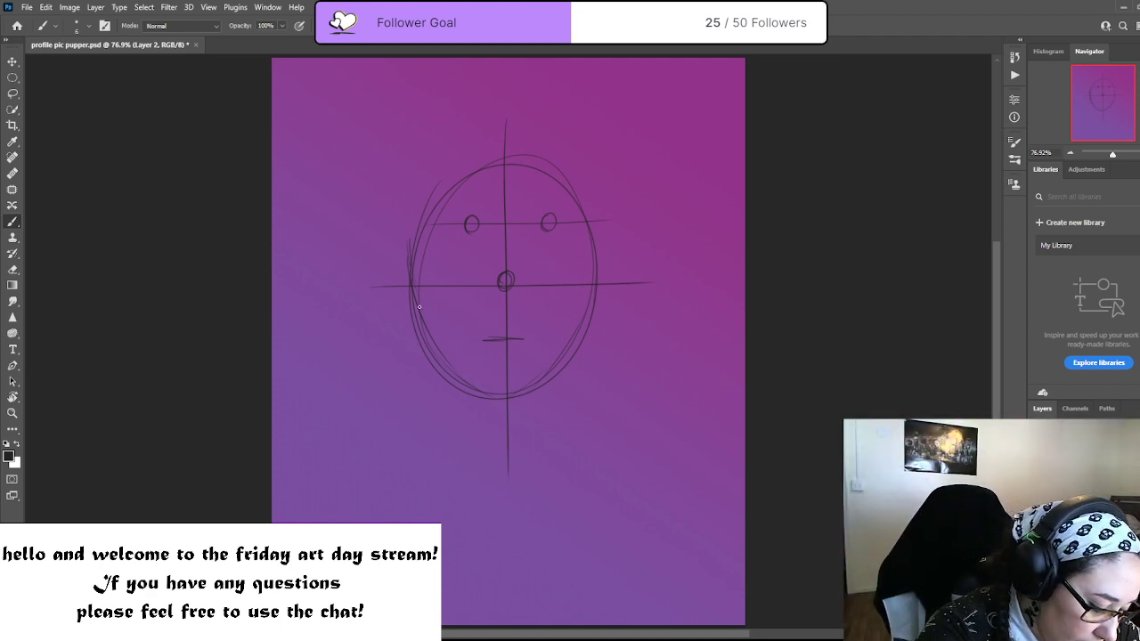
left_click_drag(420, 284, 450, 174)
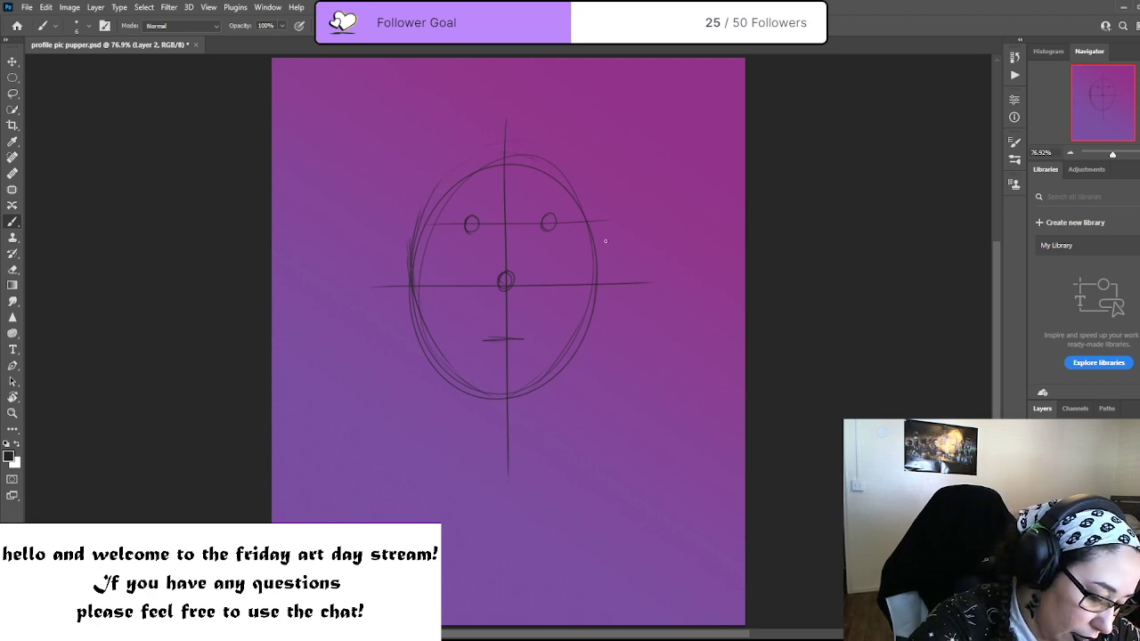
left_click_drag(556, 162, 597, 222)
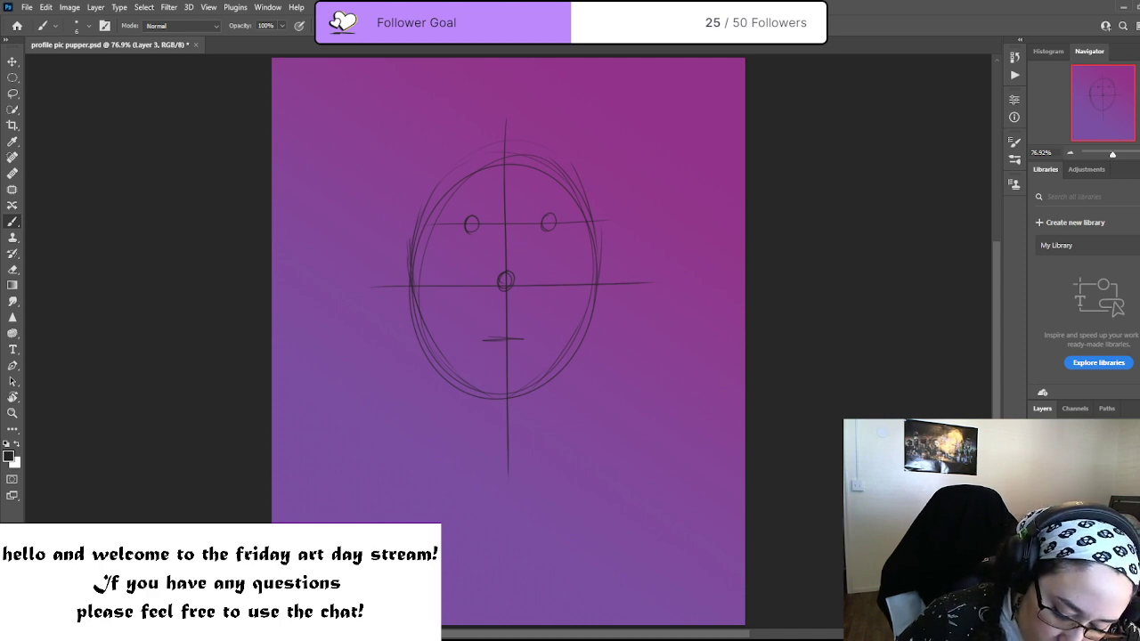
Try marking a row of eye-width ovals along the eye line to check the facial spacing
key("Delete")
key("ctrl+z")
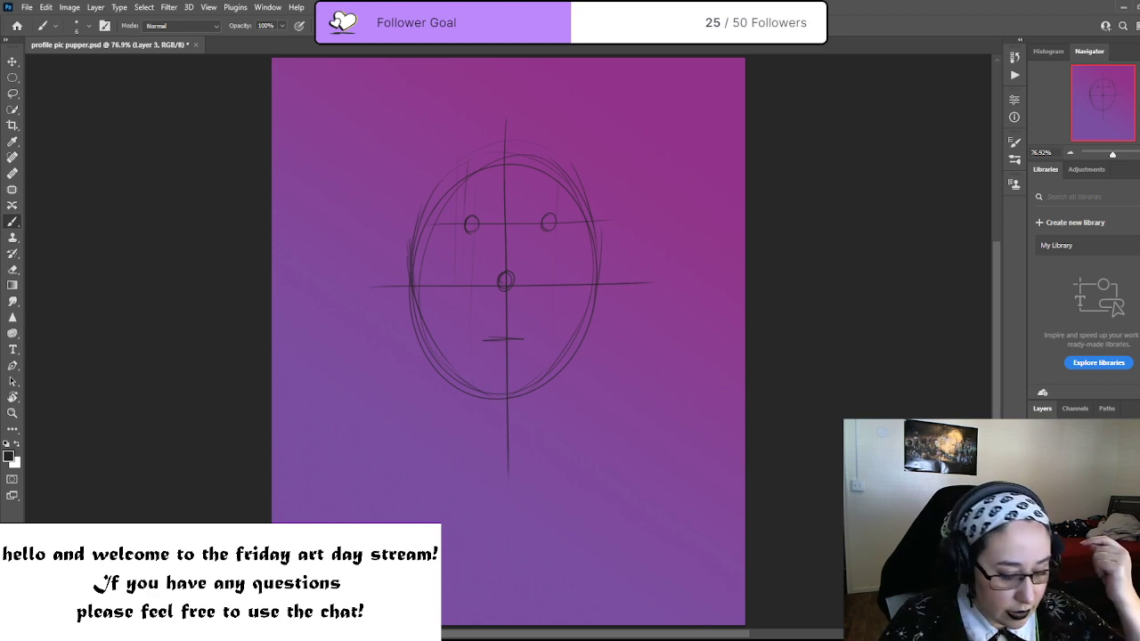
left_click_drag(575, 214, 589, 228)
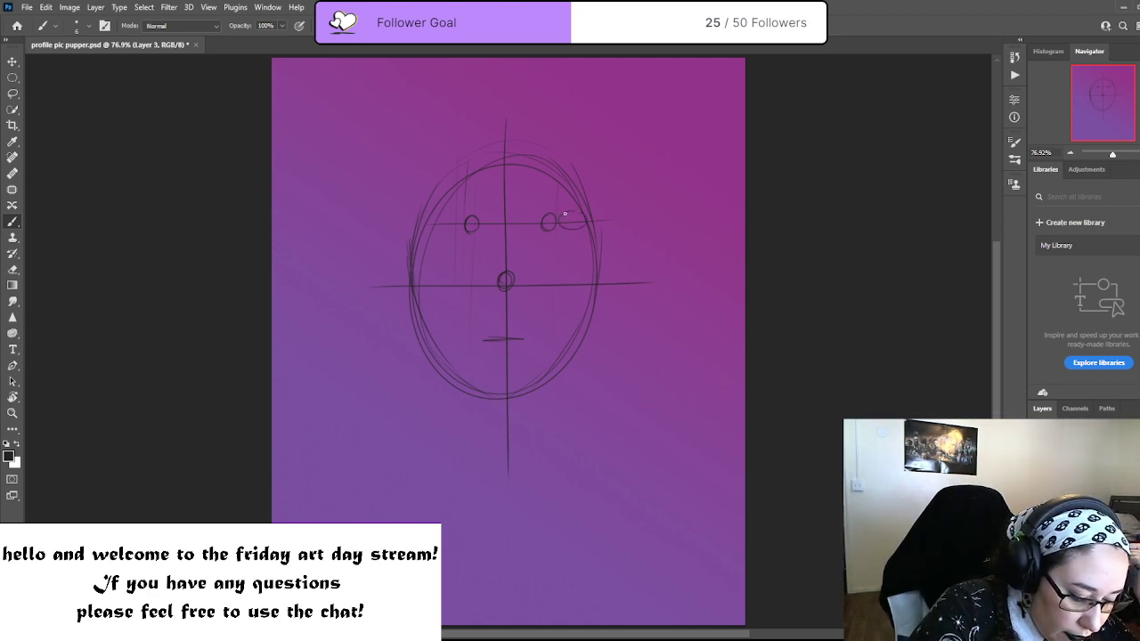
mouse_move(513, 213)
left_mouse_down()
mouse_move(569, 224)
mouse_move(475, 213)
mouse_move(460, 230)
mouse_move(495, 217)
mouse_move(456, 225)
mouse_move(487, 228)
left_mouse_up()
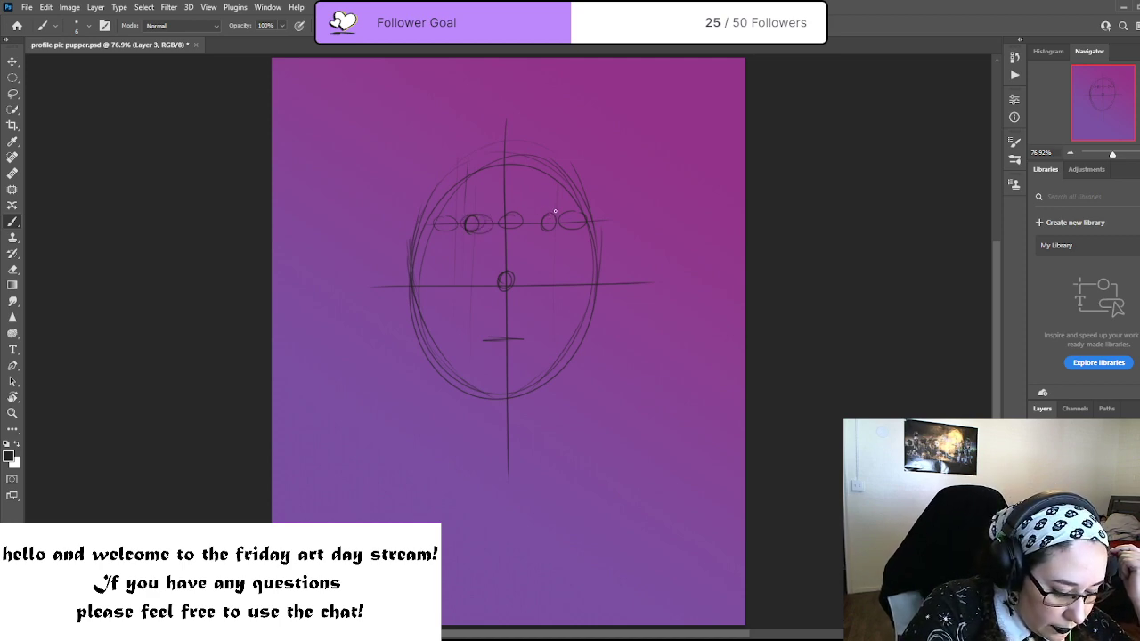
mouse_move(555, 211)
left_mouse_down()
mouse_move(538, 230)
mouse_move(533, 211)
left_mouse_up()
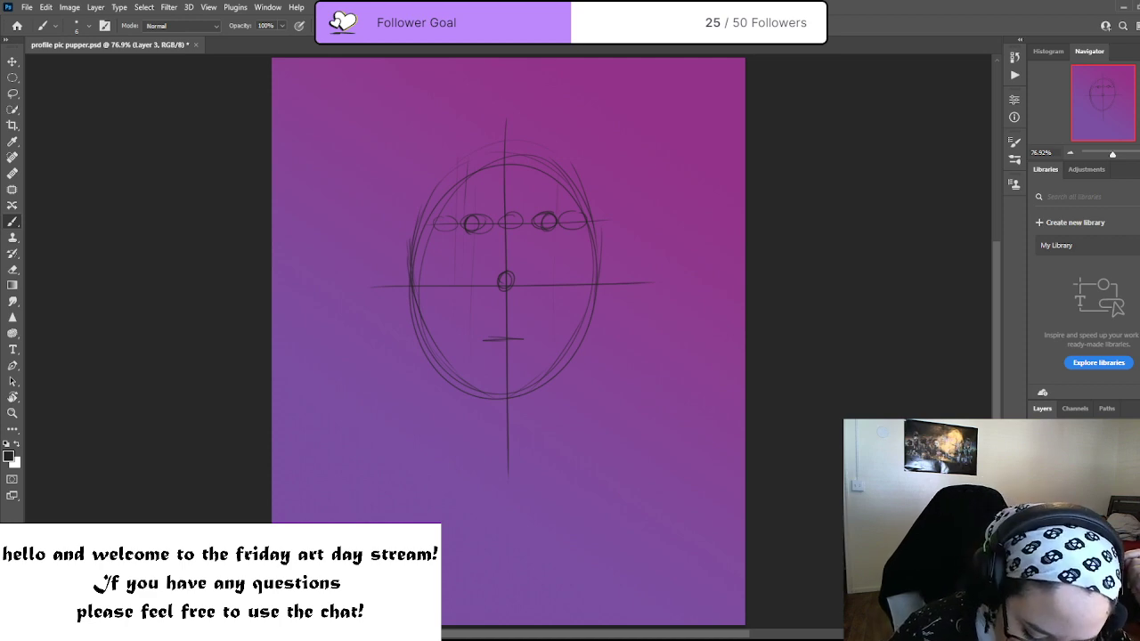
key("ctrl+z")
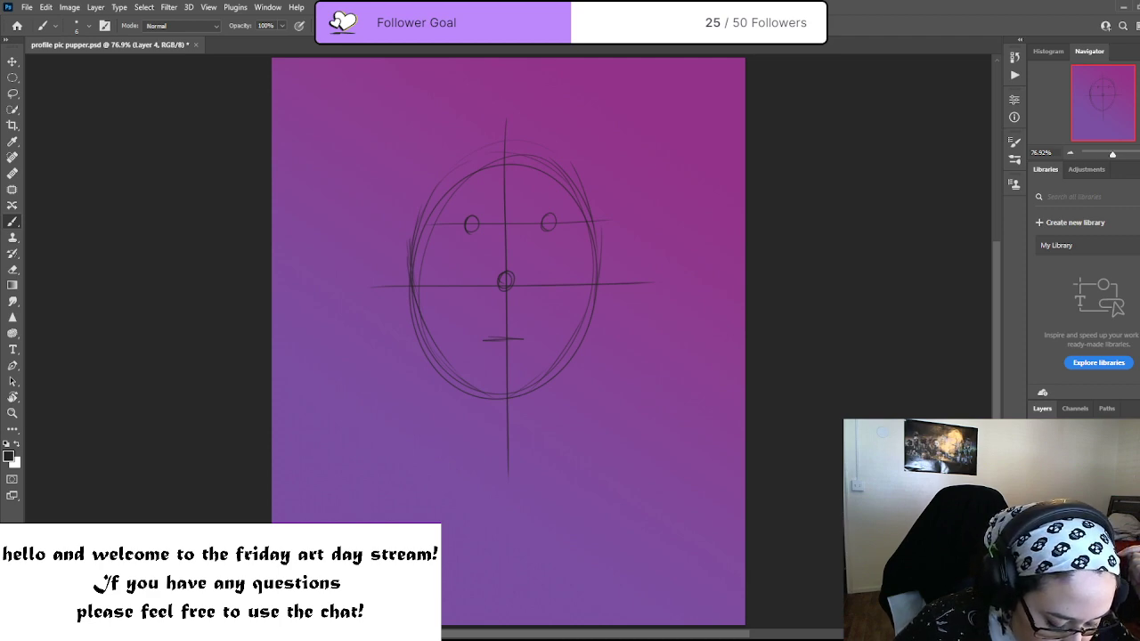
Clear the existing face sketch and draw a larger oval head outline with reinforced cheeks and jaw
key("Delete")
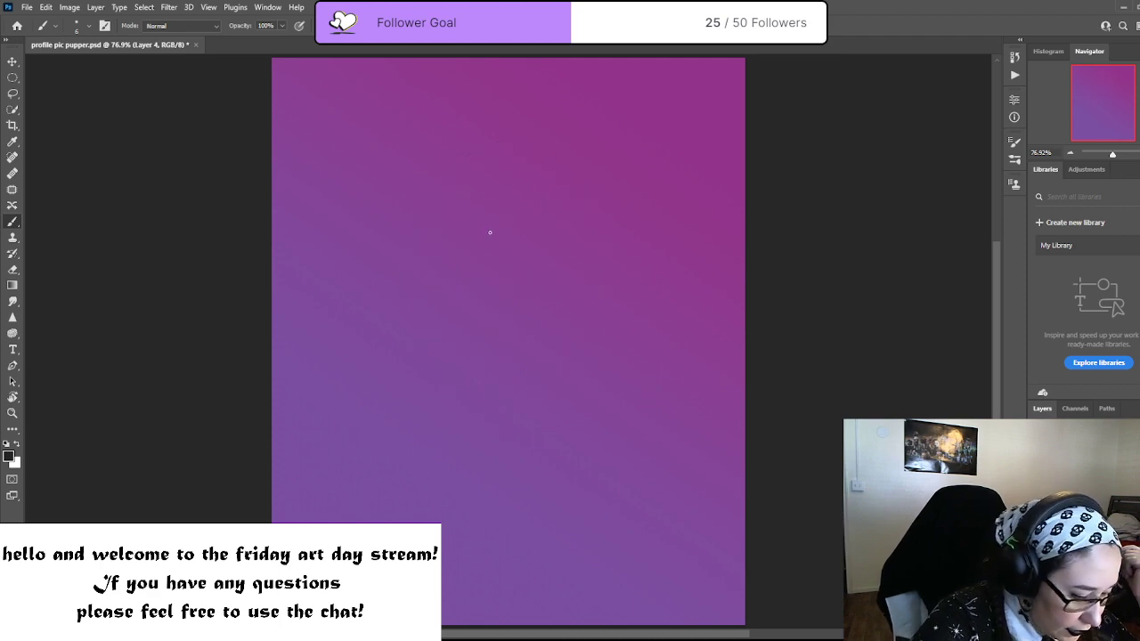
mouse_move(473, 173)
left_mouse_down()
mouse_move(451, 415)
mouse_move(628, 280)
mouse_move(433, 184)
mouse_move(459, 425)
left_mouse_up()
left_click_drag(547, 434, 626, 267)
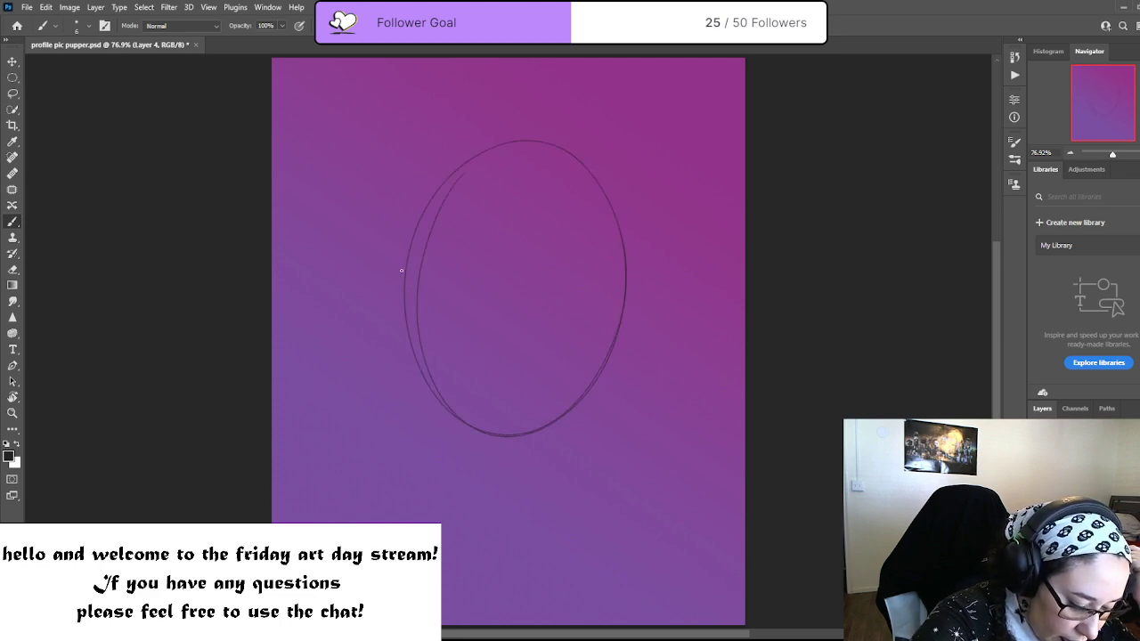
mouse_move(401, 266)
left_mouse_down()
mouse_move(406, 340)
mouse_move(451, 413)
left_mouse_up()
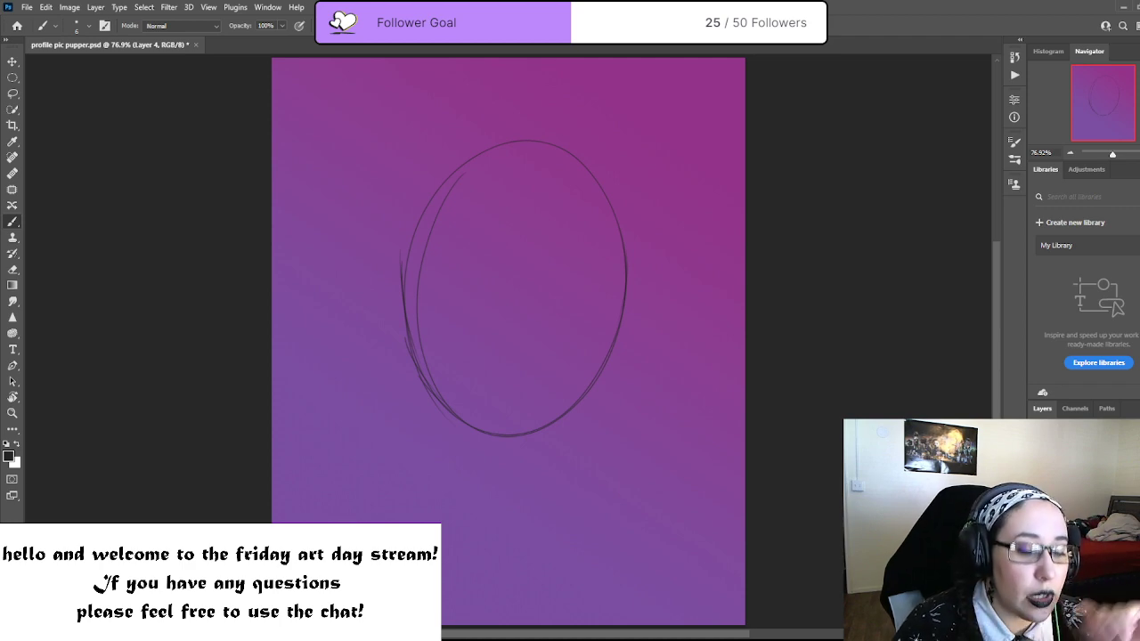
mouse_move(626, 269)
left_mouse_down()
mouse_move(609, 354)
mouse_move(518, 430)
mouse_move(459, 416)
left_mouse_up()
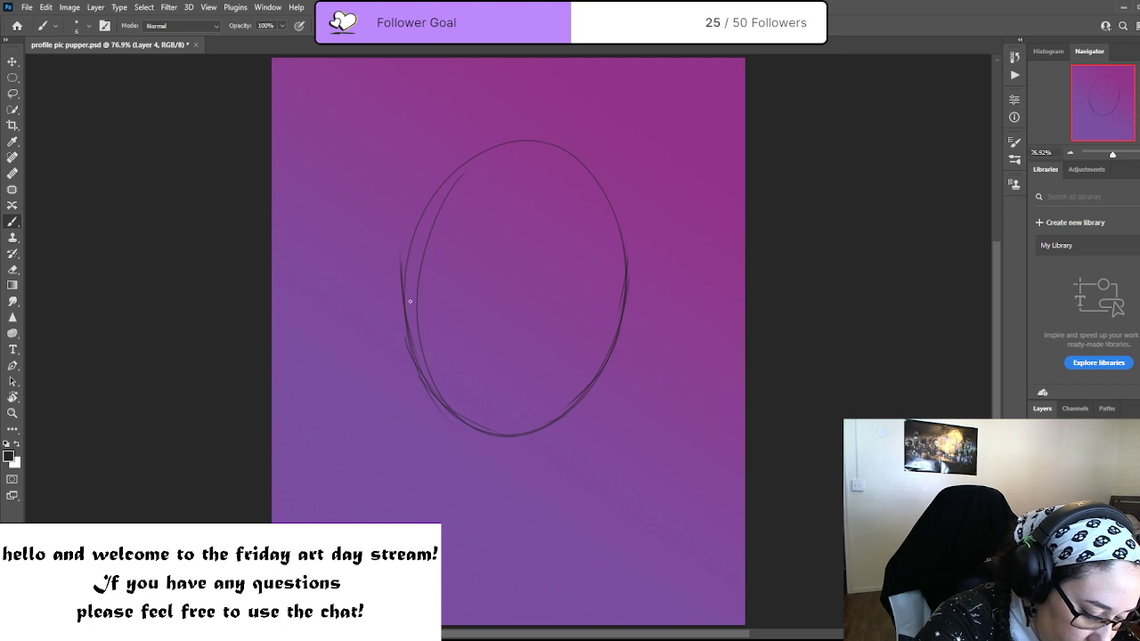
Extend the crown of the head outline higher with sweeping curved strokes that join both sides
mouse_move(407, 297)
left_mouse_down()
mouse_move(405, 217)
mouse_move(515, 108)
mouse_move(462, 150)
mouse_move(580, 128)
mouse_move(605, 163)
mouse_move(508, 114)
mouse_move(617, 254)
left_mouse_up()
mouse_move(591, 136)
left_mouse_down()
mouse_move(621, 289)
mouse_move(607, 144)
mouse_move(532, 110)
mouse_move(434, 167)
left_mouse_up()
mouse_move(531, 111)
left_mouse_down()
mouse_move(623, 170)
mouse_move(626, 294)
left_mouse_up()
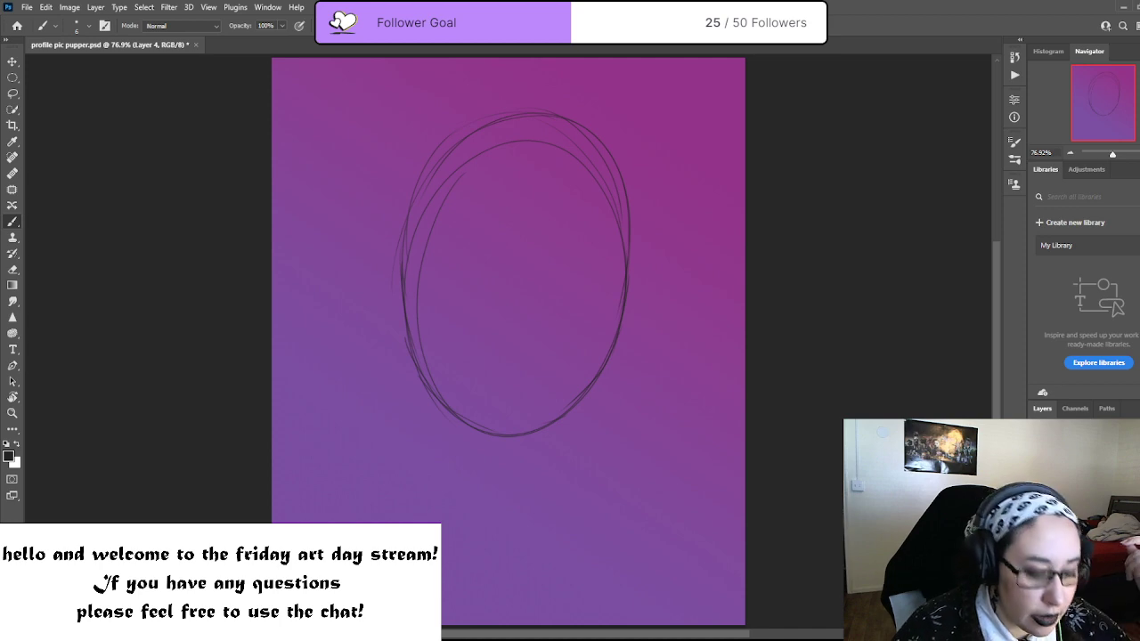
Draw a light vertical centre line and horizontal eye line, and sketch an almond-shaped eye on the face's right half
left_click_drag(522, 113, 519, 165)
left_click_drag(513, 266, 515, 343)
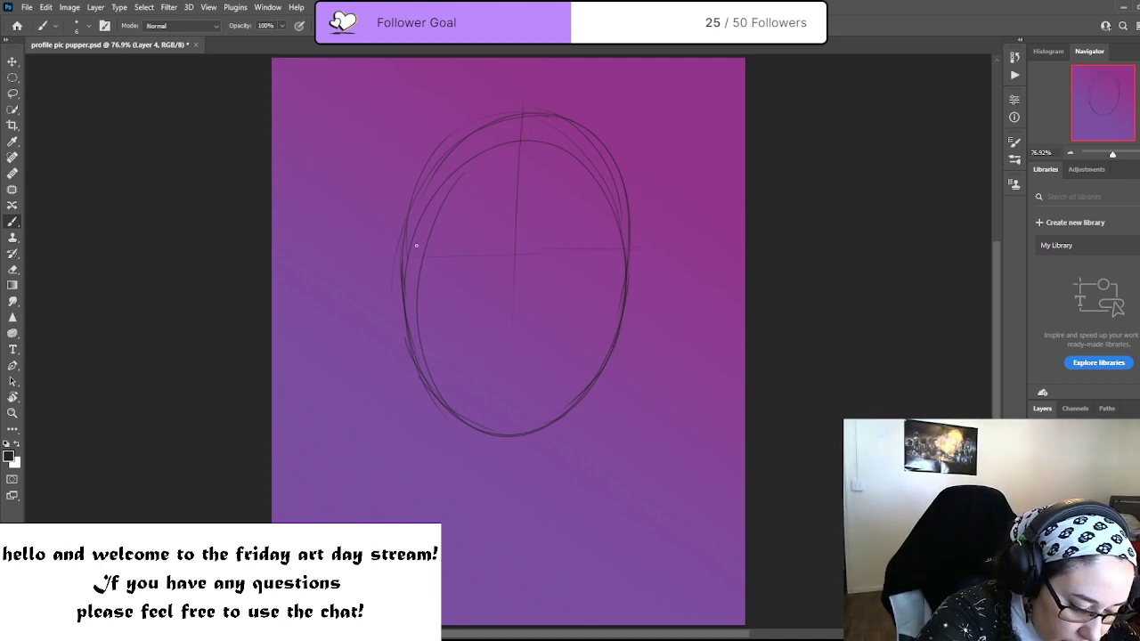
left_click_drag(416, 247, 628, 250)
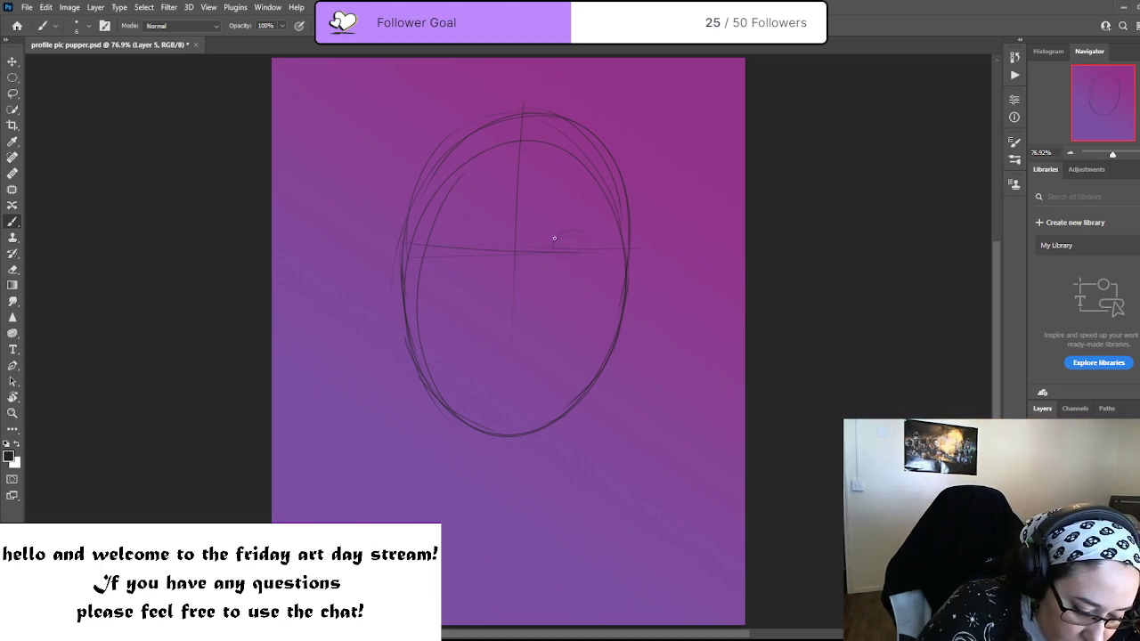
left_click_drag(554, 238, 577, 231)
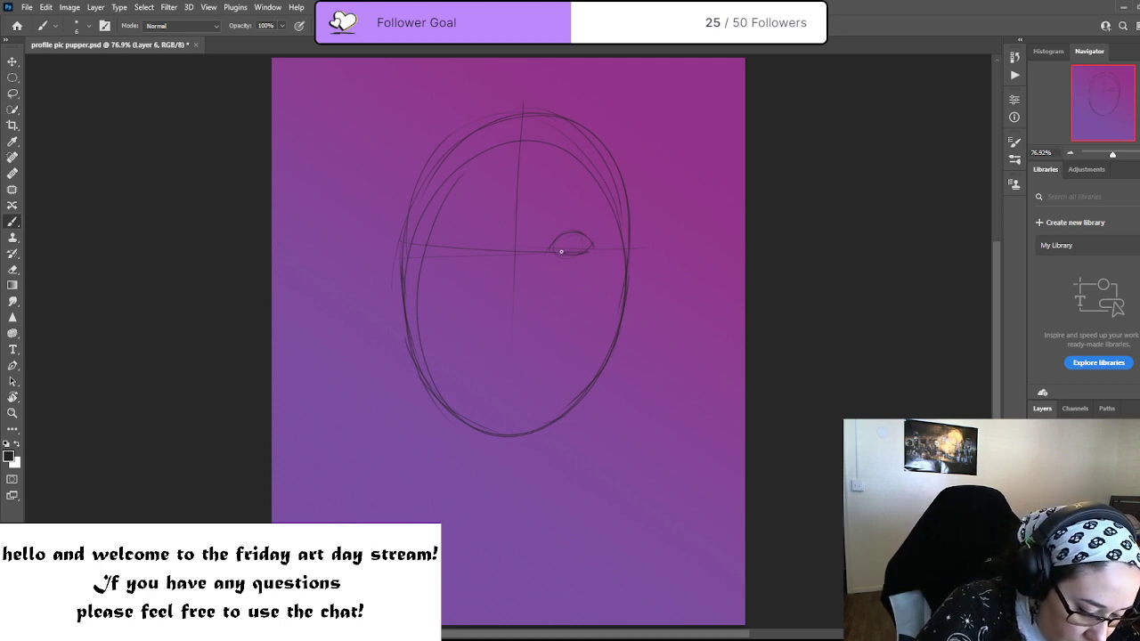
mouse_move(584, 232)
left_mouse_down()
mouse_move(595, 250)
mouse_move(581, 256)
mouse_move(547, 248)
left_mouse_up()
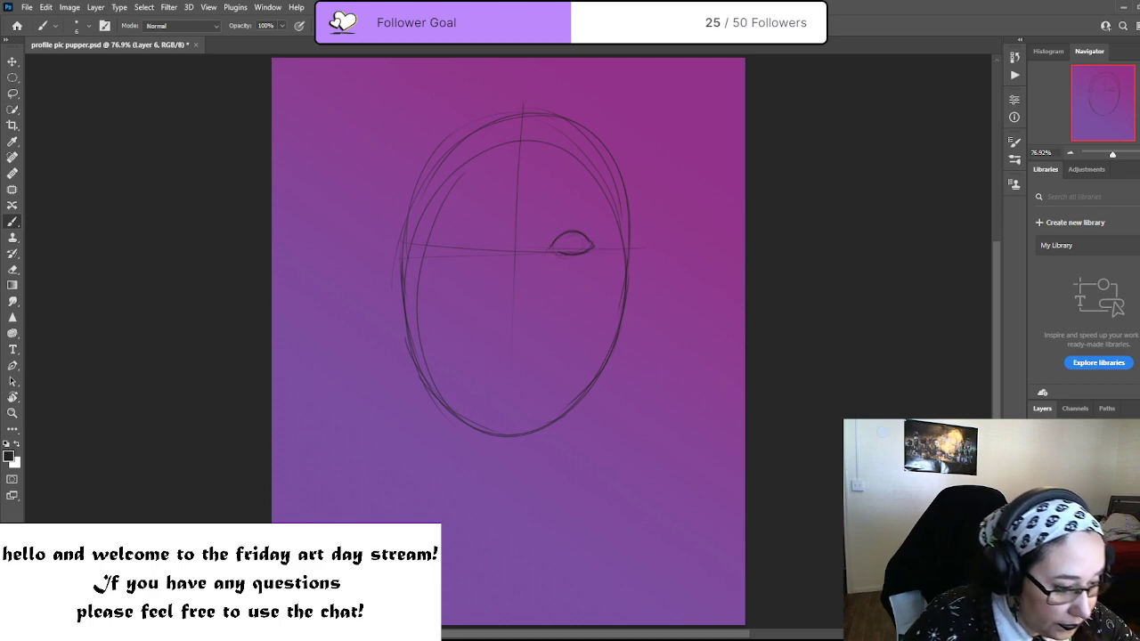
Try placing a copy of the sketched eye on the opposite side of the centre line using Free Transform
key("ctrl+t")
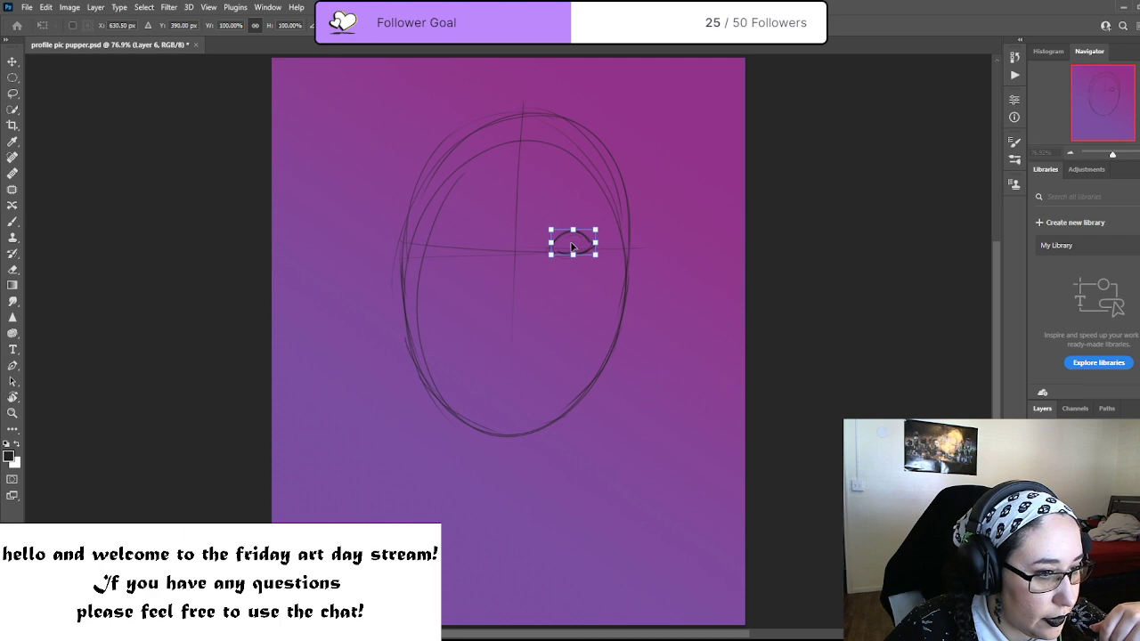
left_click_drag(573, 249, 540, 250)
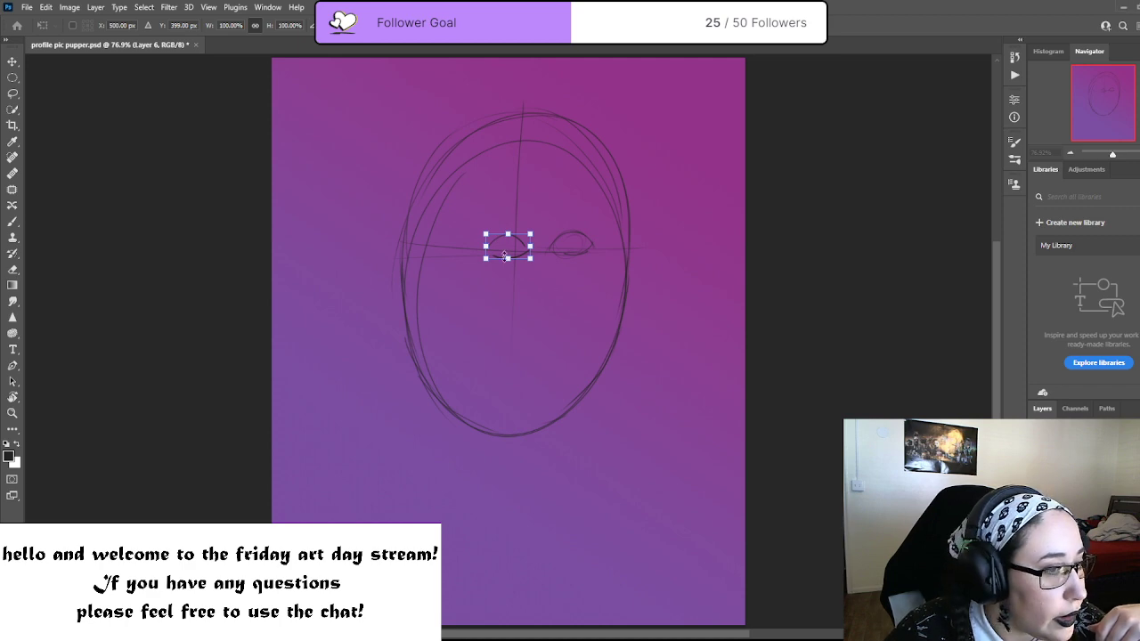
left_click_drag(512, 252, 454, 251)
key("shift+Right")
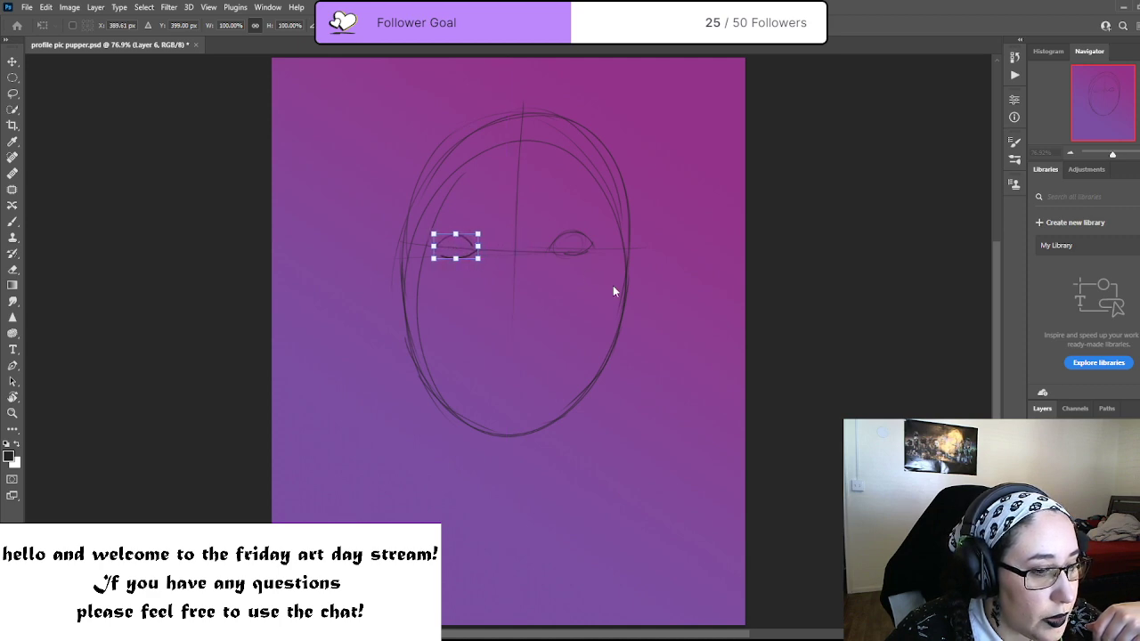
key("Return")
key("b")
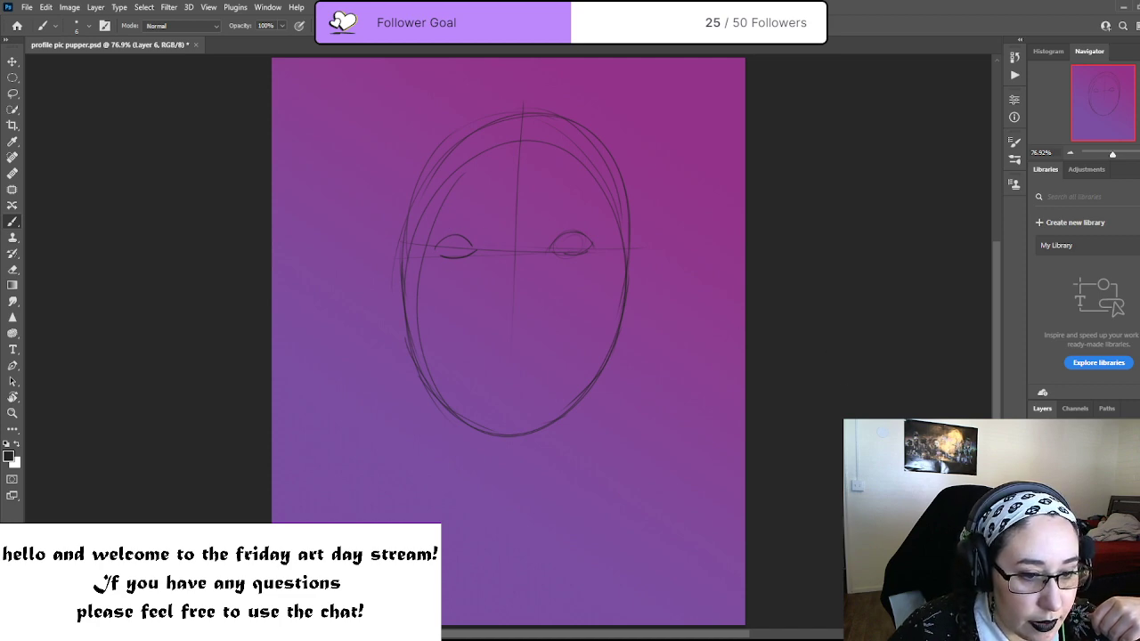
key("ctrl+z")
key("ctrl+shift+z")
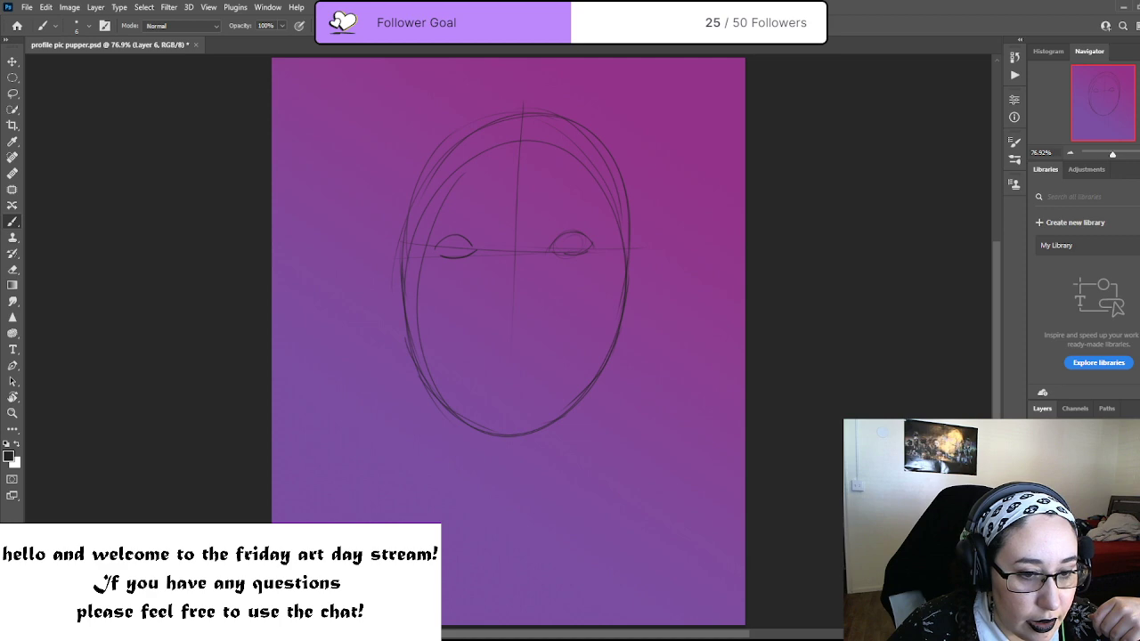
key("ctrl+z")
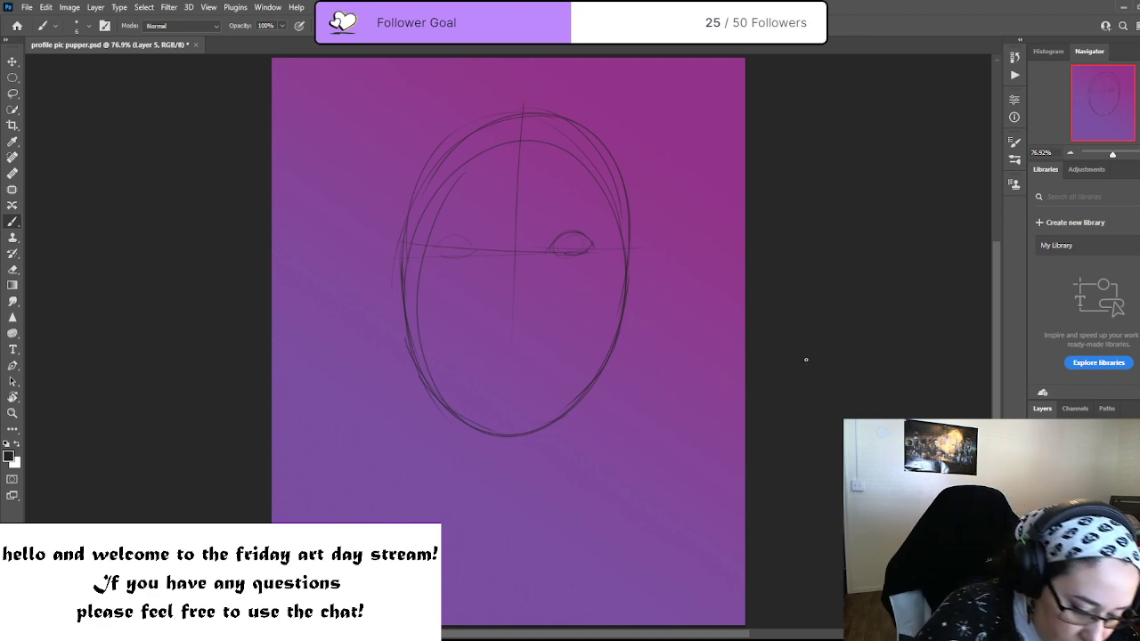
Sketch the matching almond-shaped eye by hand on the left half of the face
left_click_drag(441, 243, 484, 249)
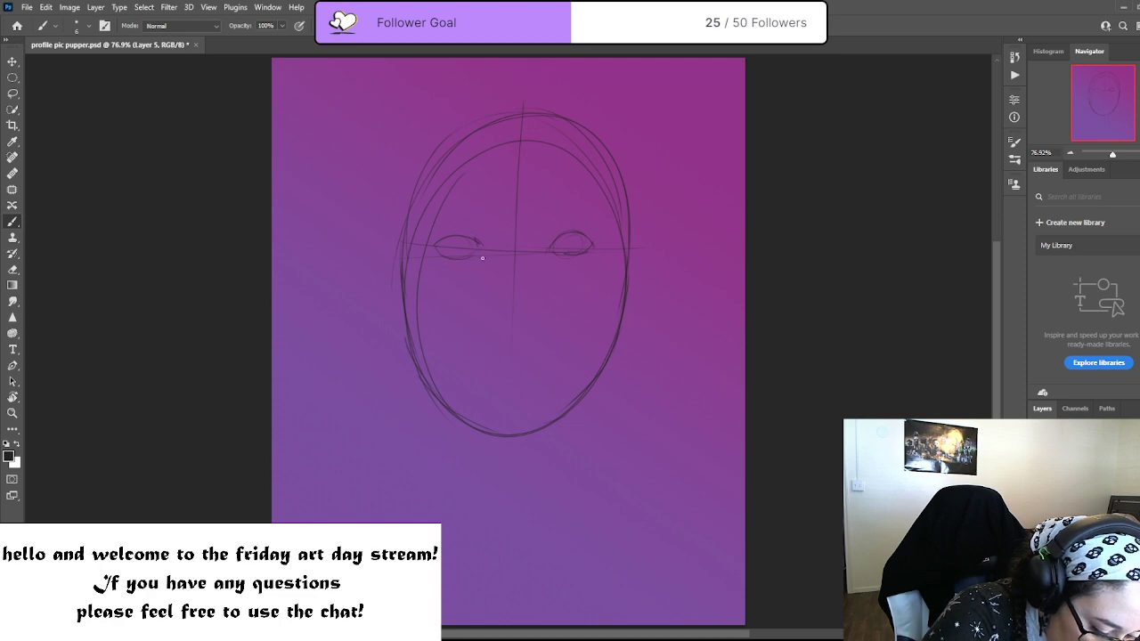
Reinforce the left eye's outline and sketch the nose's bridge and base guide lines, with the centre line extended to the chin
left_click_drag(459, 234, 432, 244)
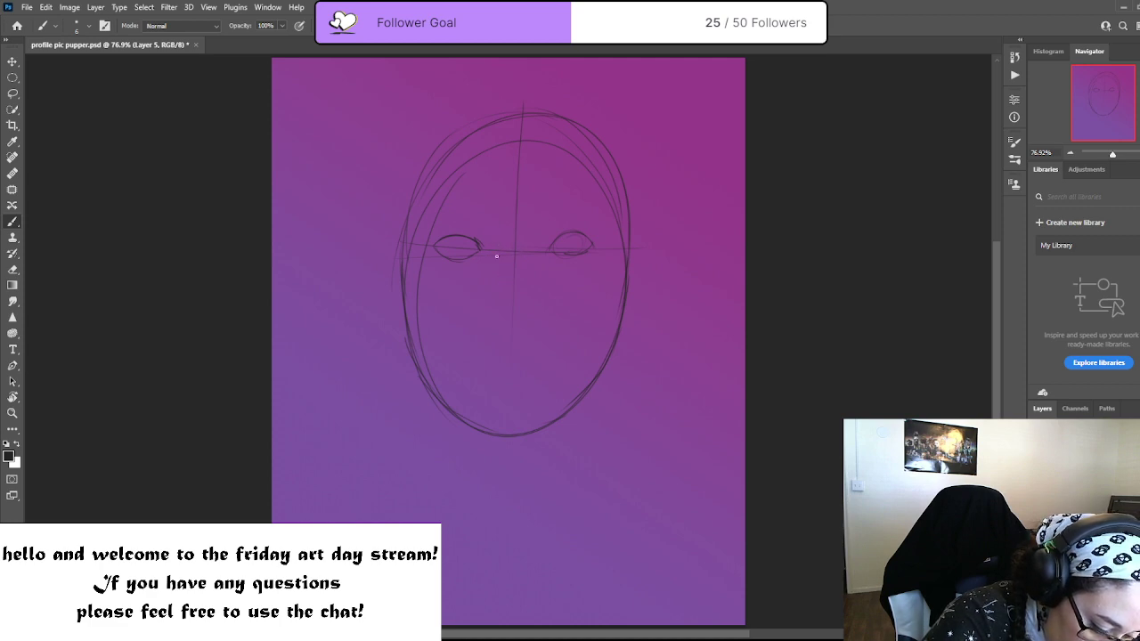
left_click_drag(494, 224, 501, 292)
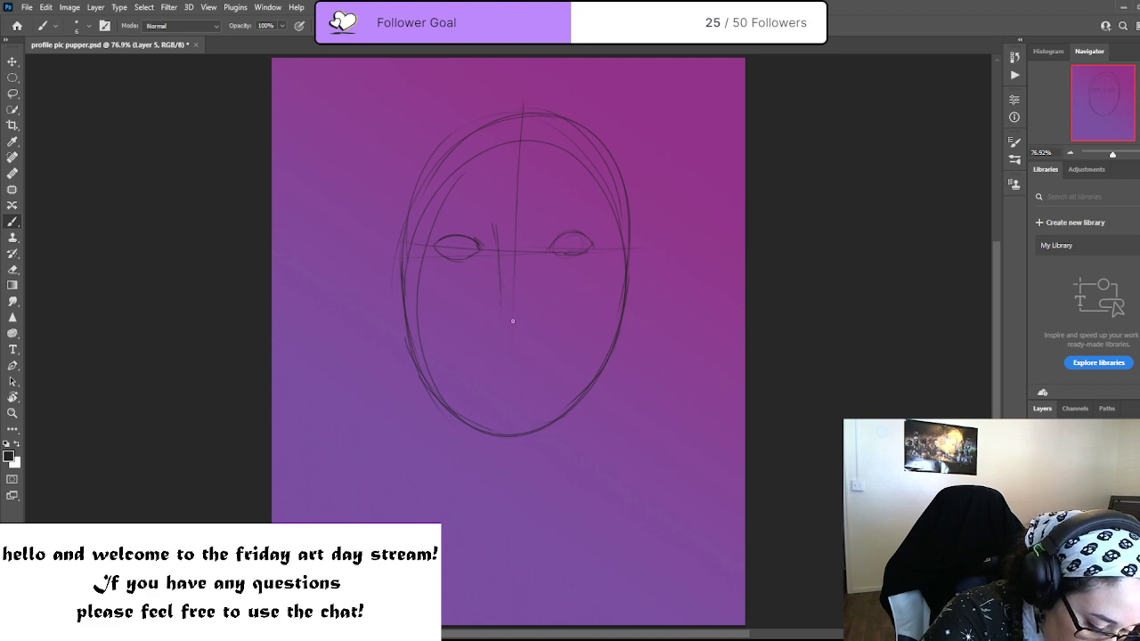
left_click_drag(460, 306, 510, 309)
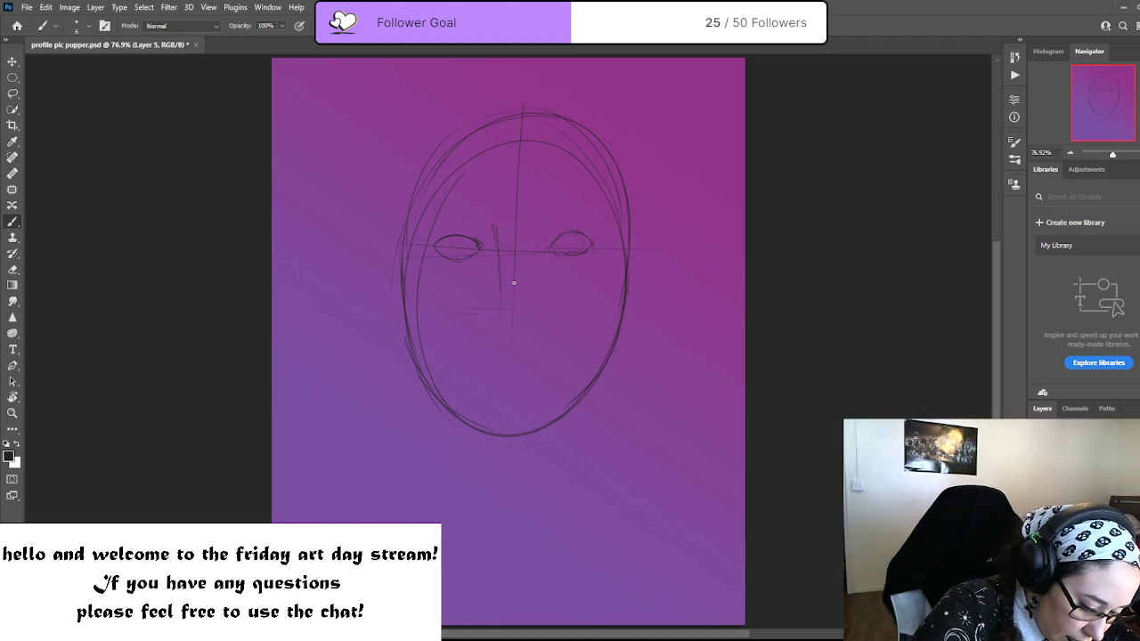
left_click_drag(513, 312, 507, 435)
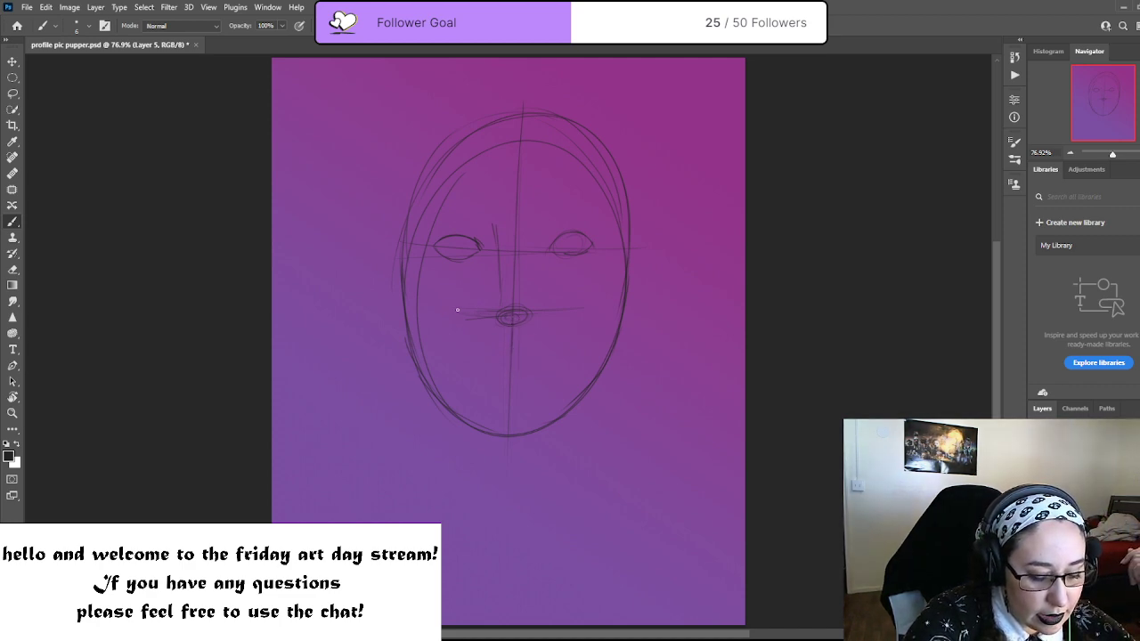
Sketch the lips and shape the nose with vertical width guides from the inner eye corners and rounded nostrils
left_click_drag(438, 293, 444, 305)
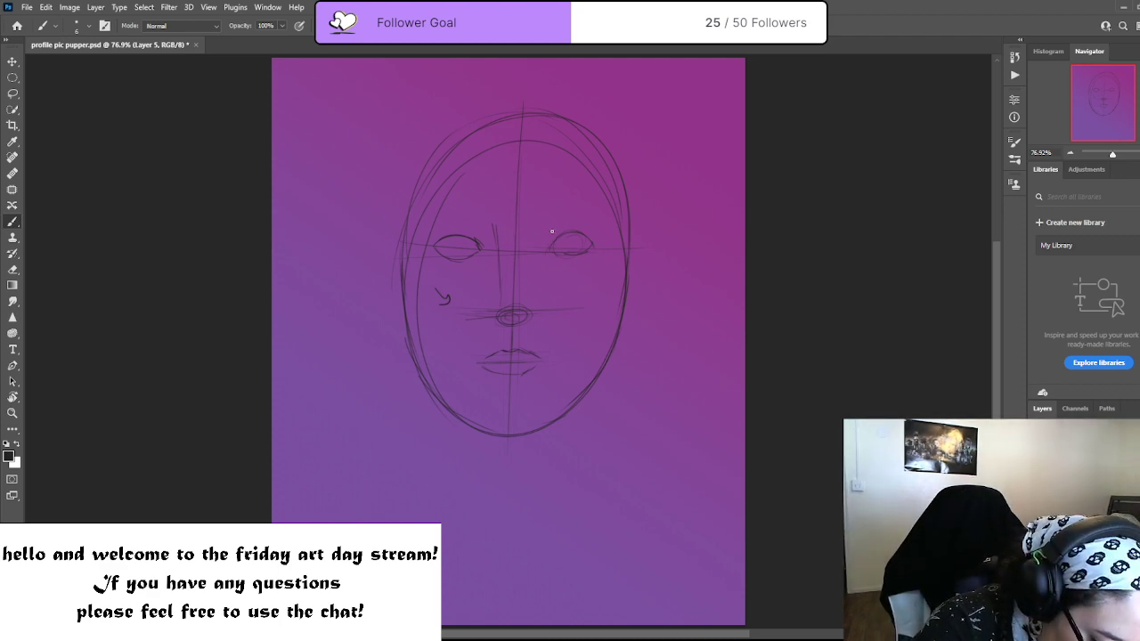
left_click_drag(545, 303, 545, 270)
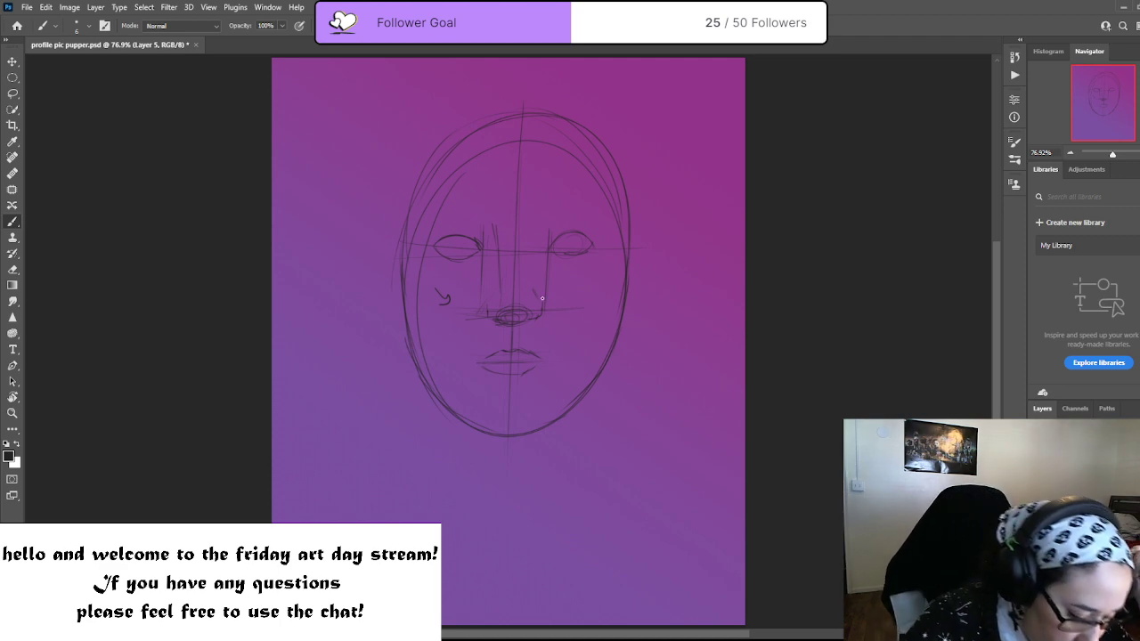
mouse_move(541, 298)
left_mouse_down()
mouse_move(540, 310)
mouse_move(483, 304)
mouse_move(494, 296)
left_mouse_up()
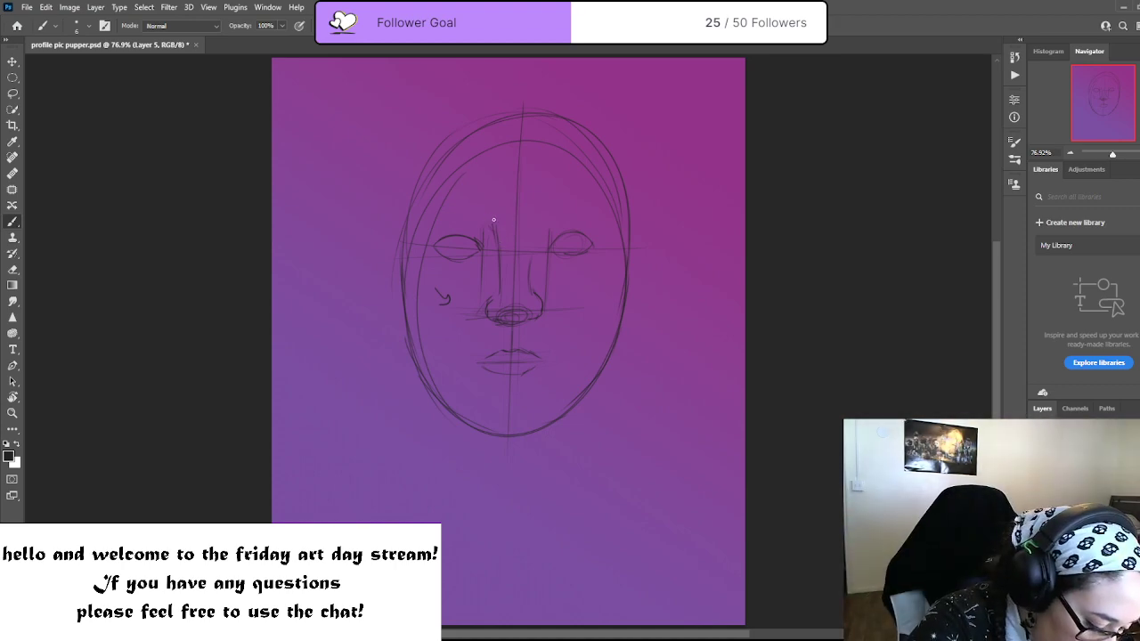
Sketch curved eyebrows above both eyes and light, nearly horizontal guide lines across the brow to align them
left_click_drag(444, 212, 469, 208)
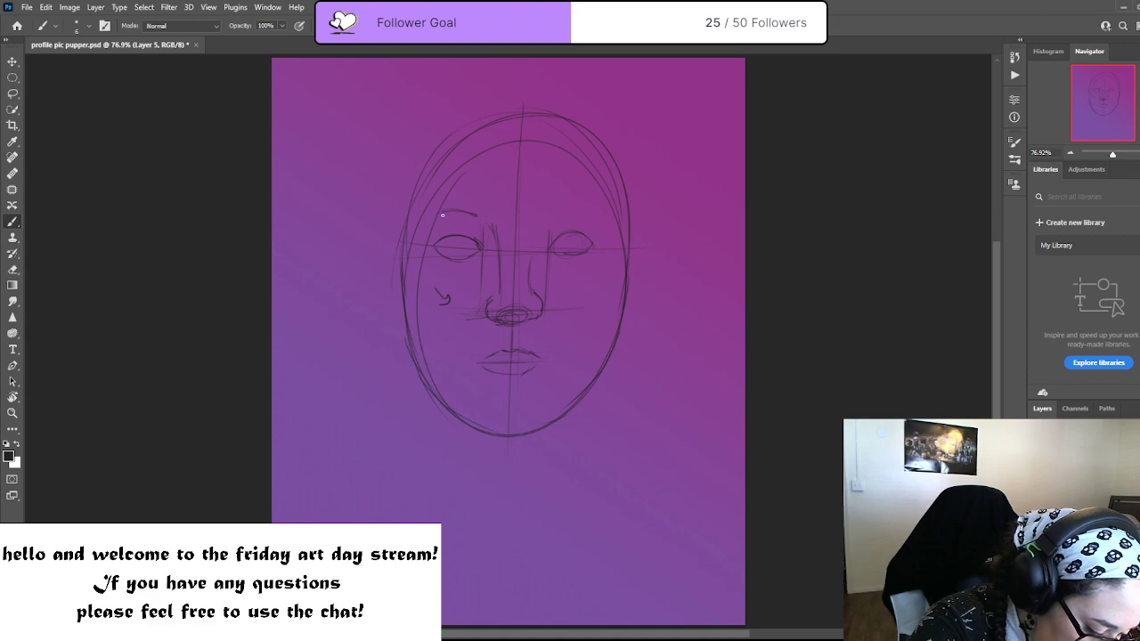
left_click_drag(588, 198, 558, 206)
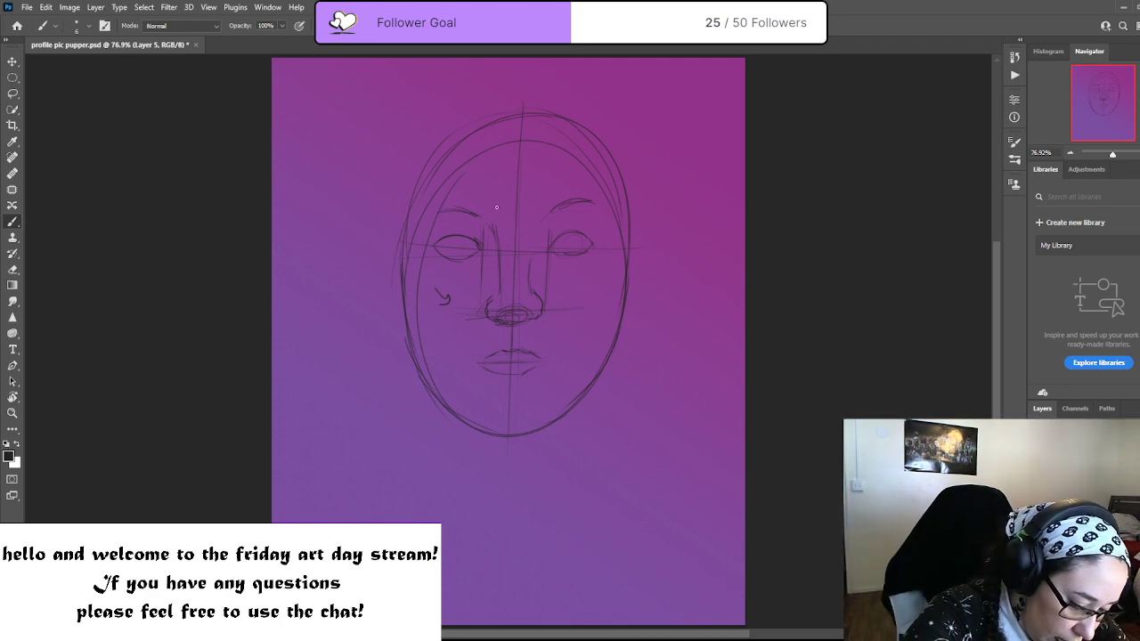
left_click_drag(497, 207, 473, 199)
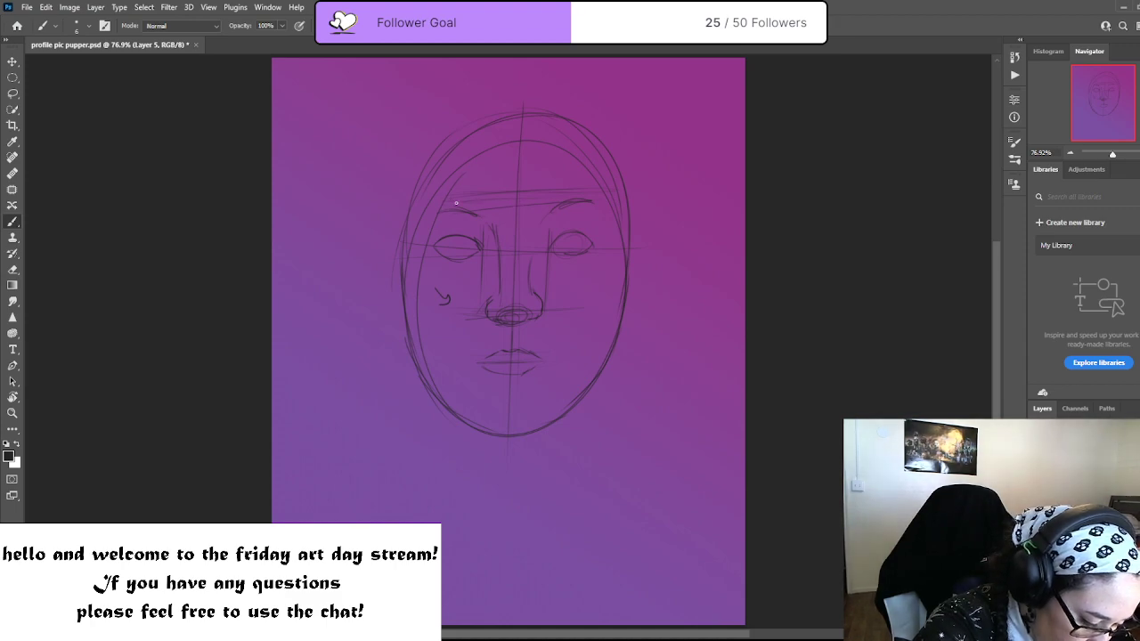
left_click_drag(481, 205, 527, 208)
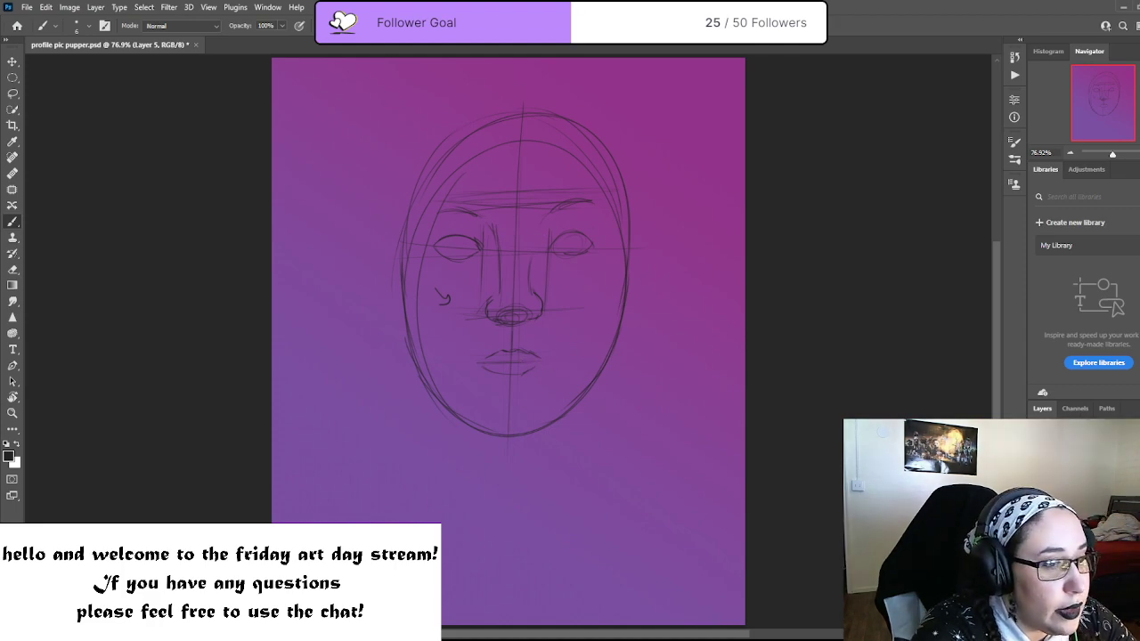
Draw light vertical guides from the middle of each eye down to mouth level and curve the mouth line out to meet them
key("ctrl+plus")
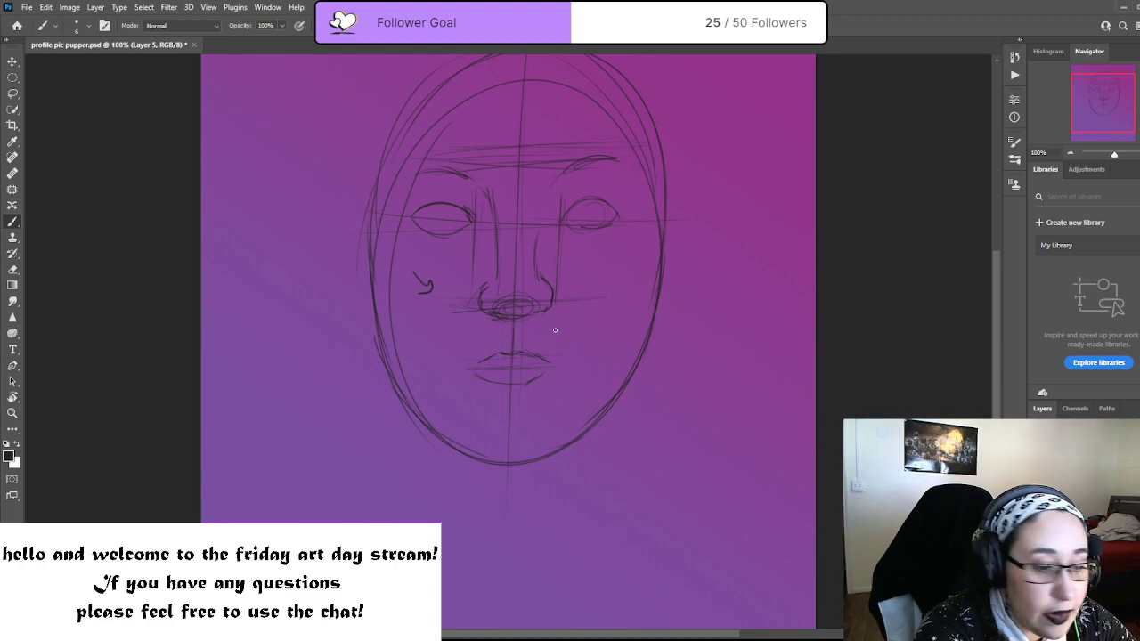
key("ctrl+plus")
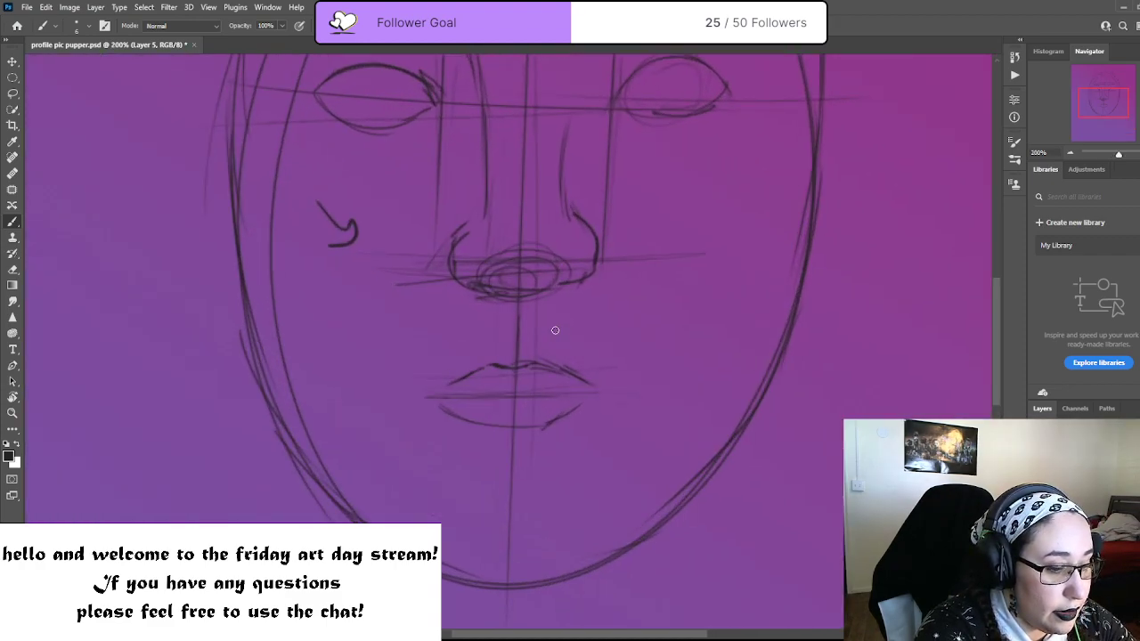
key("ctrl+minus")
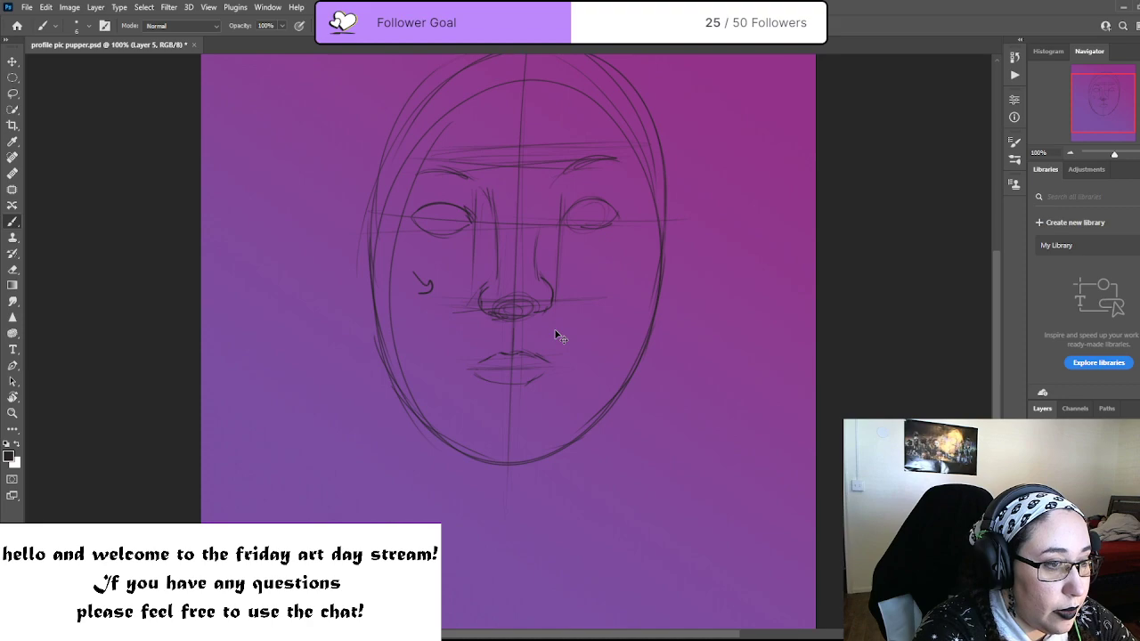
key("ctrl+plus")
scroll(534, 320, "up", 2)
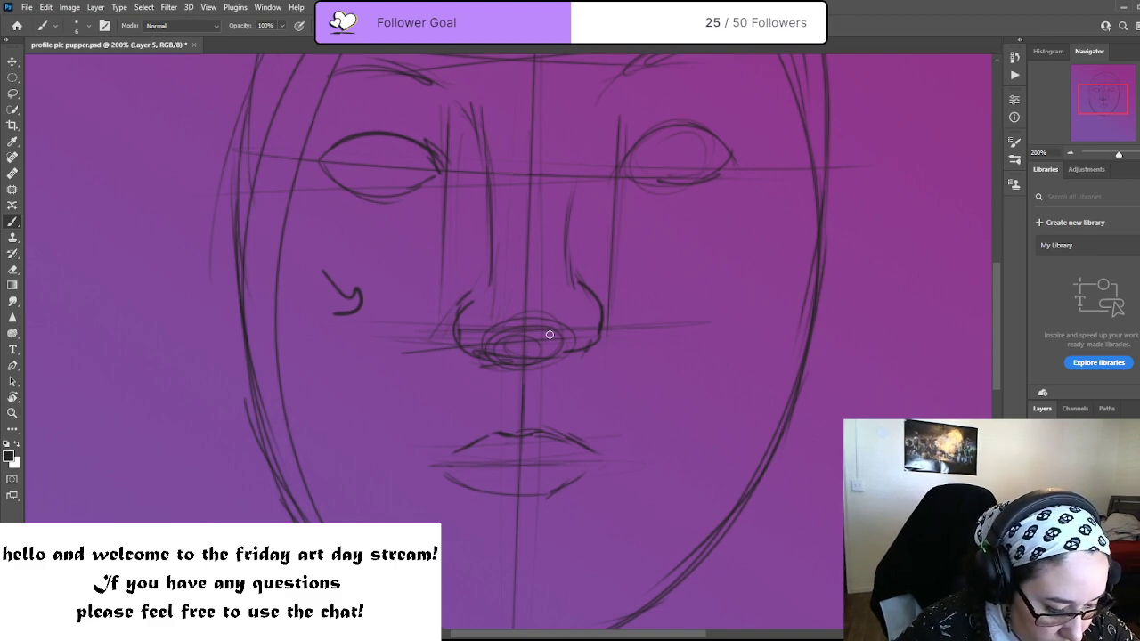
scroll(593, 463, "down", 2)
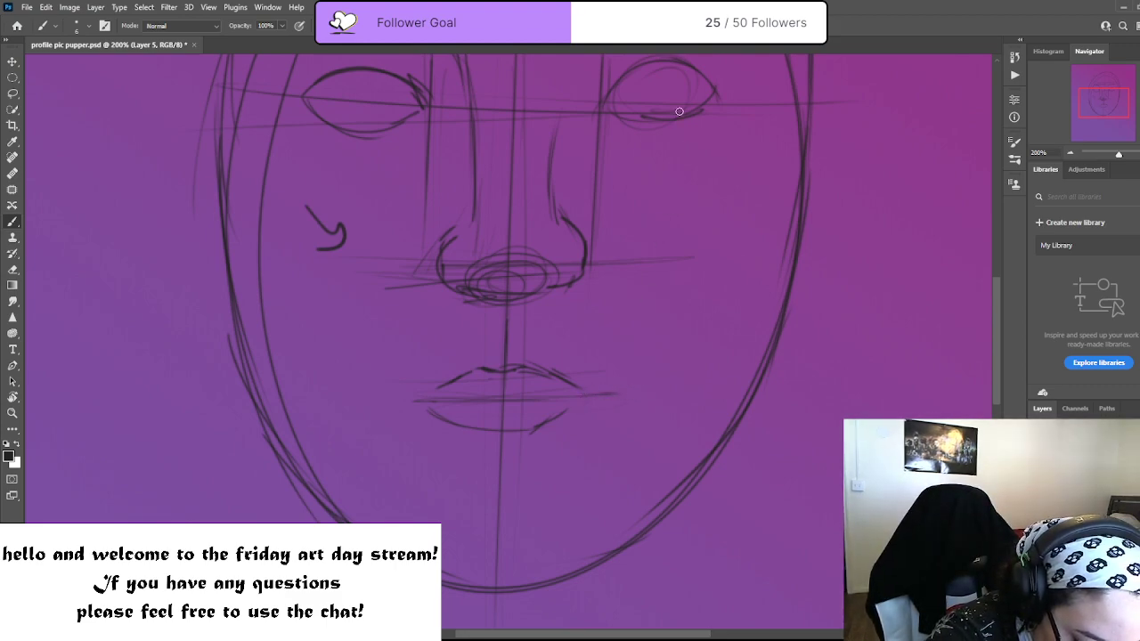
left_click_drag(661, 234, 664, 75)
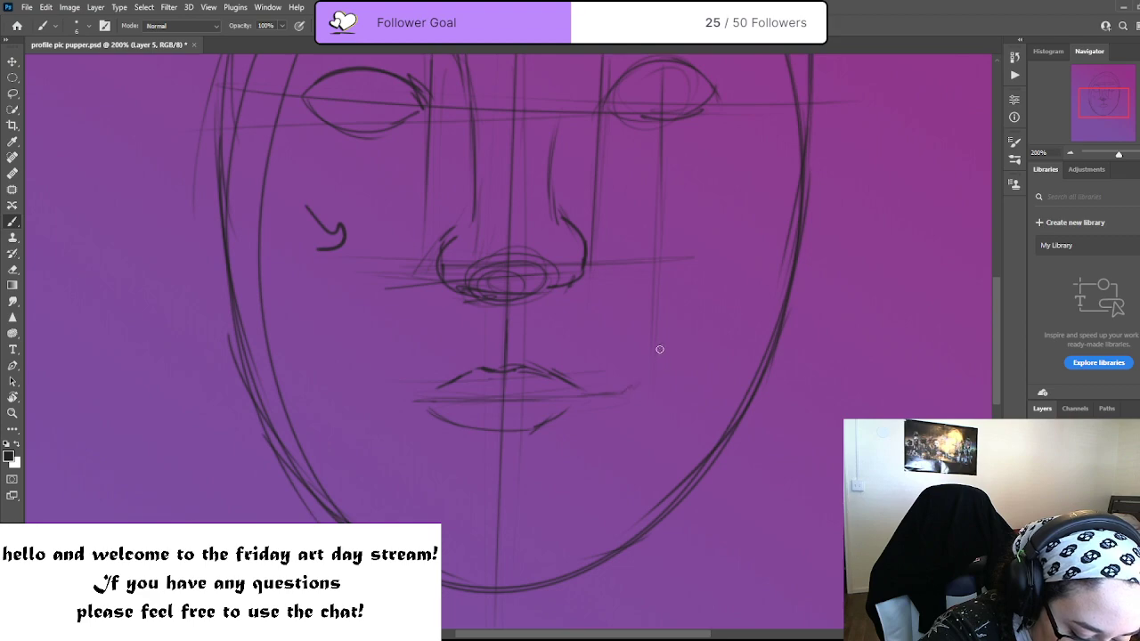
left_click_drag(659, 169, 653, 267)
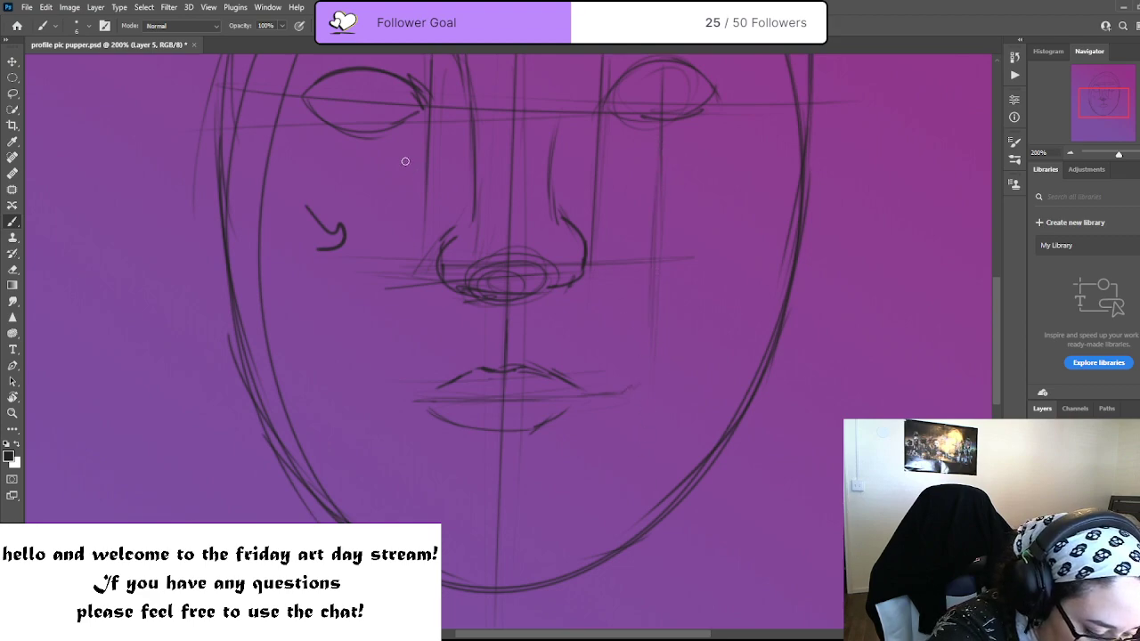
left_click_drag(357, 85, 356, 242)
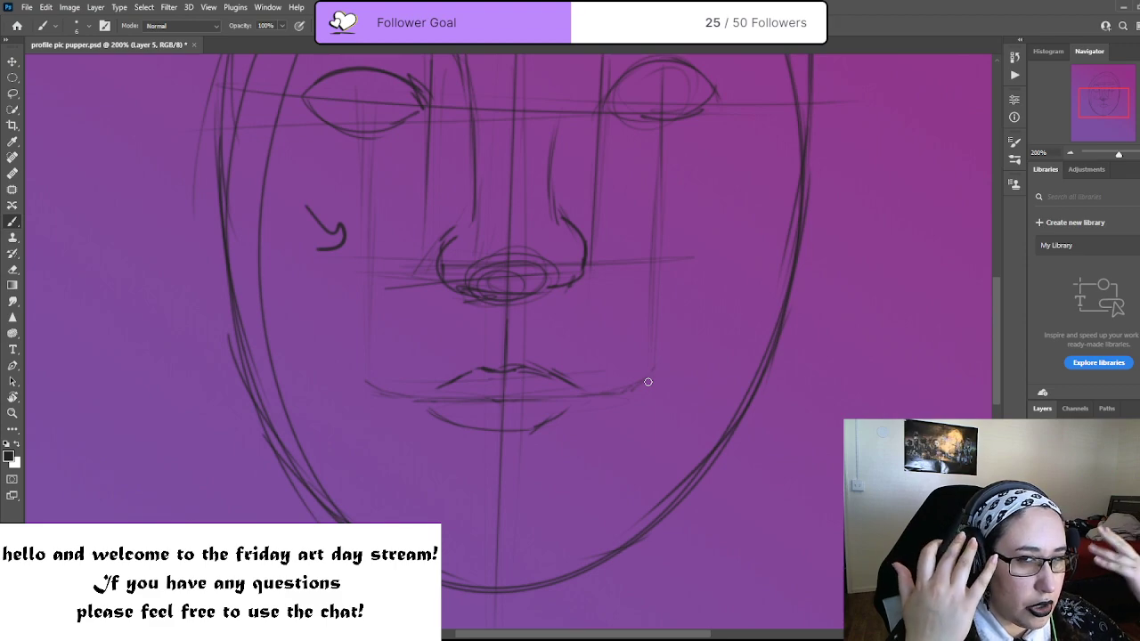
Try sketching a row of five eye-sized ovals between the brows and eyes to check the face's proportions
key("ctrl+minus")
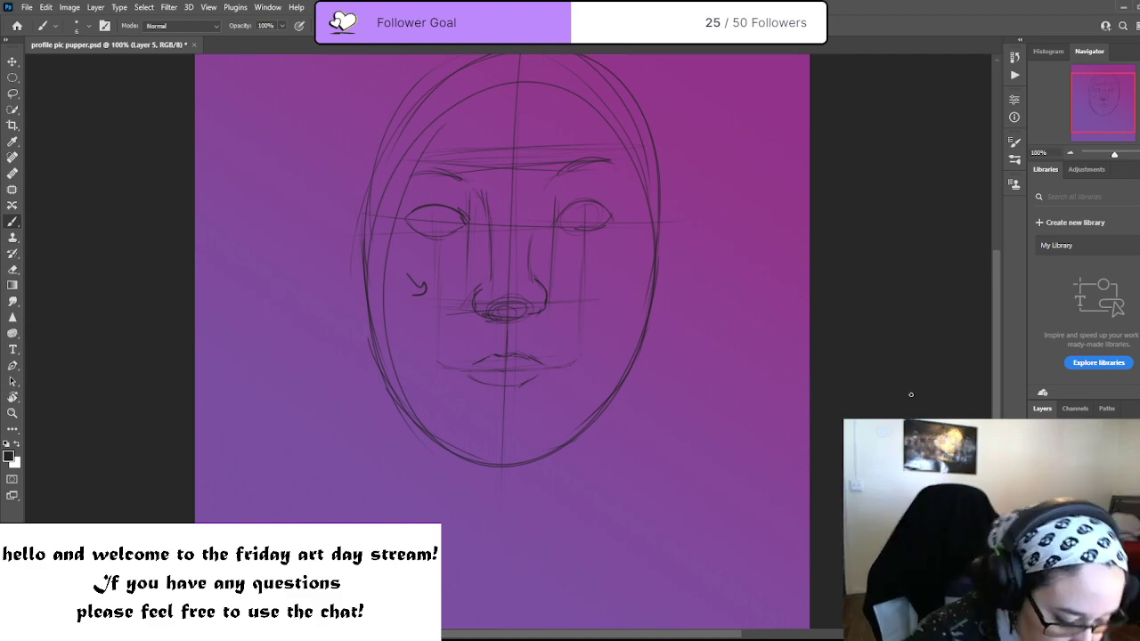
mouse_move(600, 229)
left_mouse_down()
mouse_move(608, 329)
mouse_move(573, 327)
left_mouse_up()
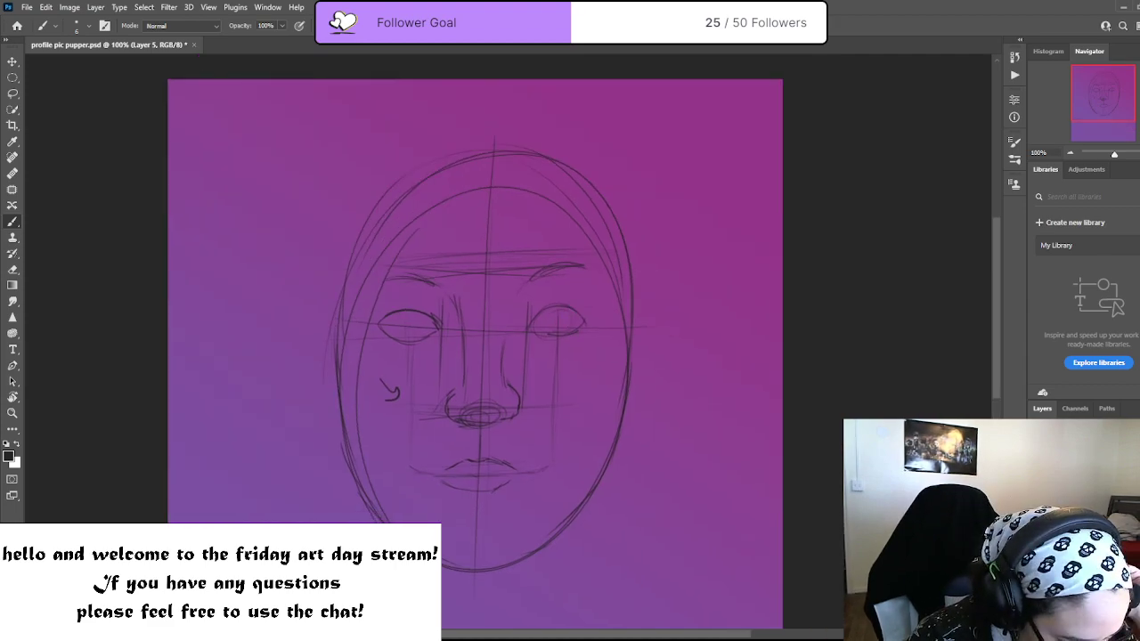
key("ctrl+shift+z")
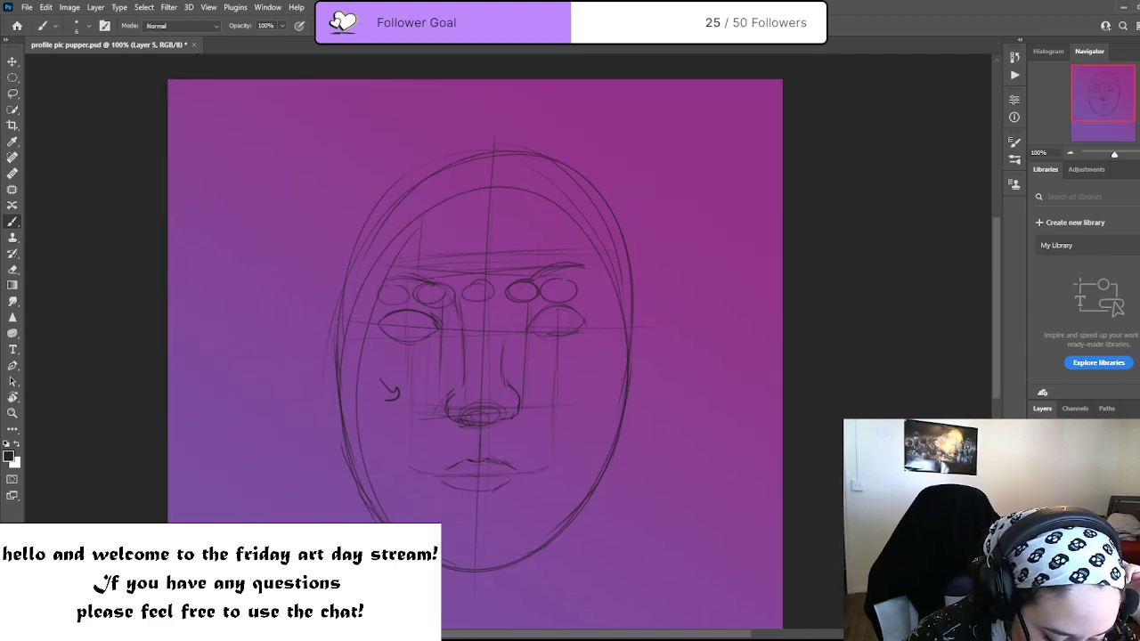
key("ctrl+z")
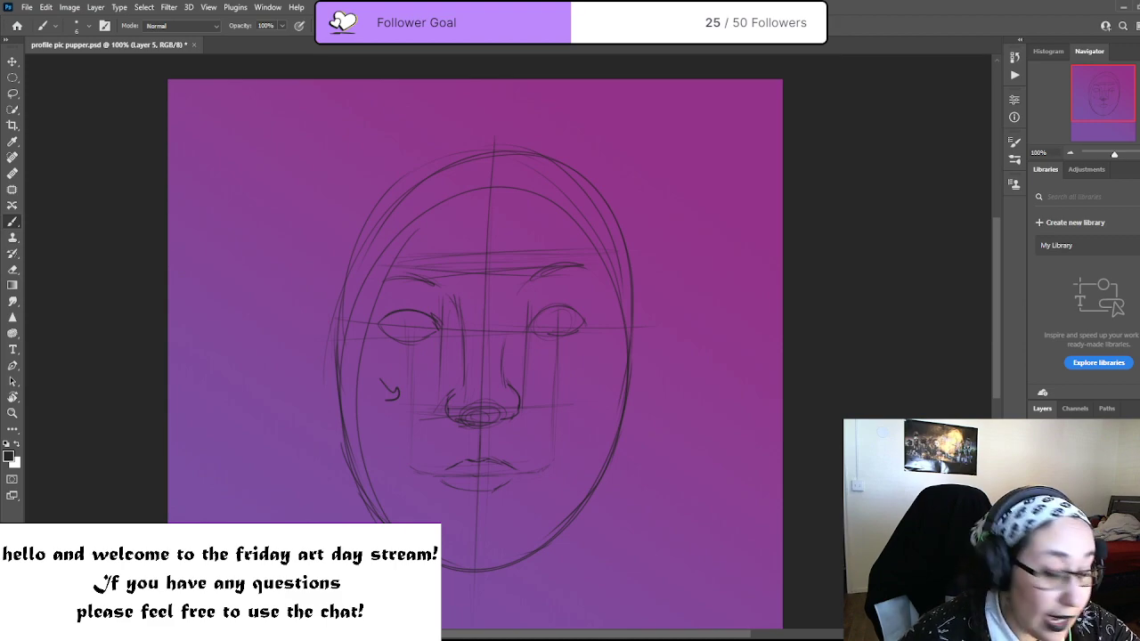
Fade the facial features layer and the head outline layer to a similar light tone
key("ctrl+z")
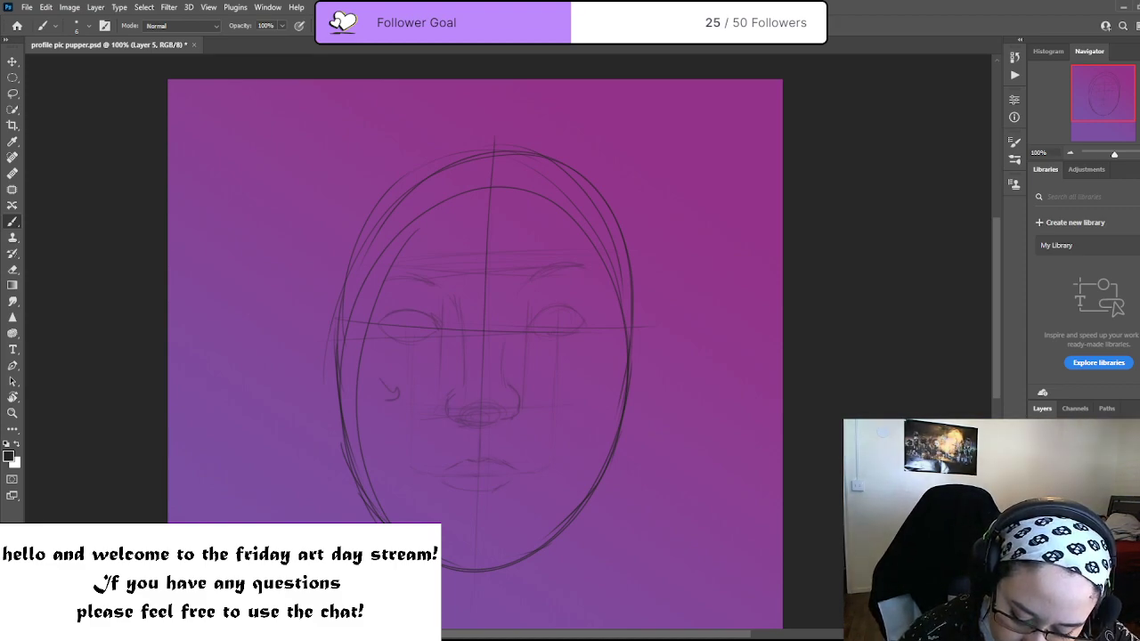
key("ctrl+z")
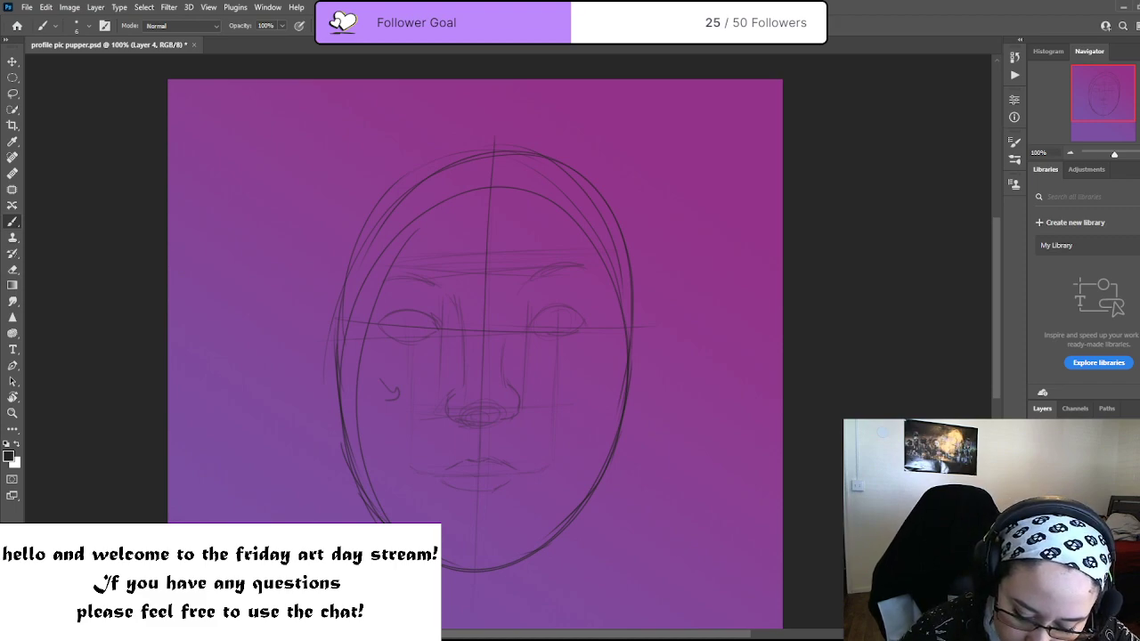
key("ctrl+z")
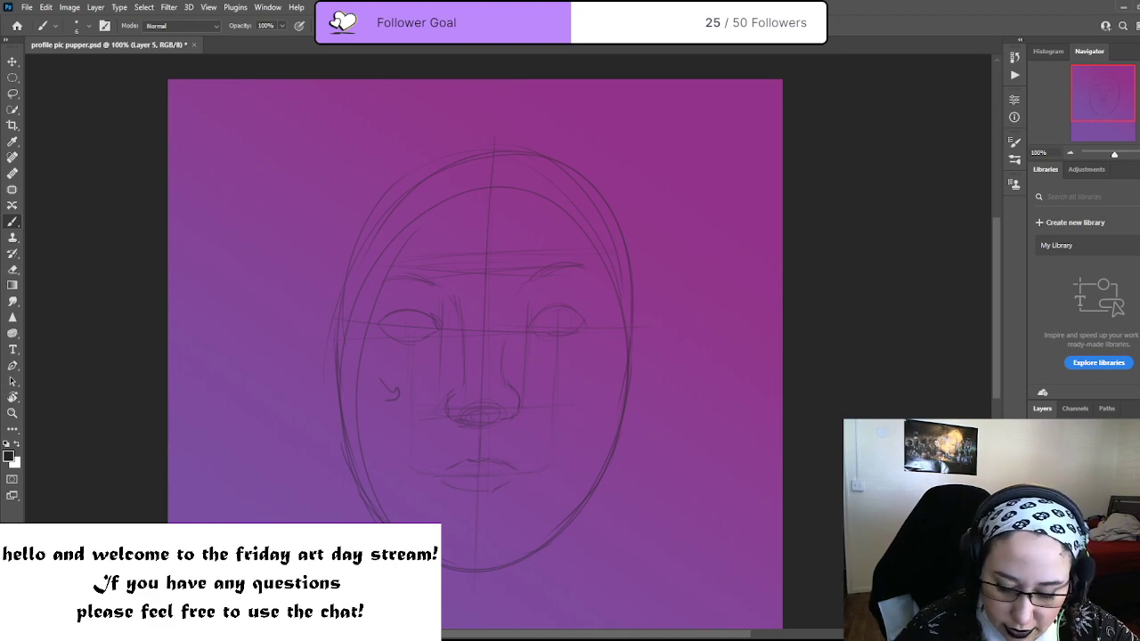
Group the head outline and facial features layers and name the group "proportions"
key("ctrl+e")
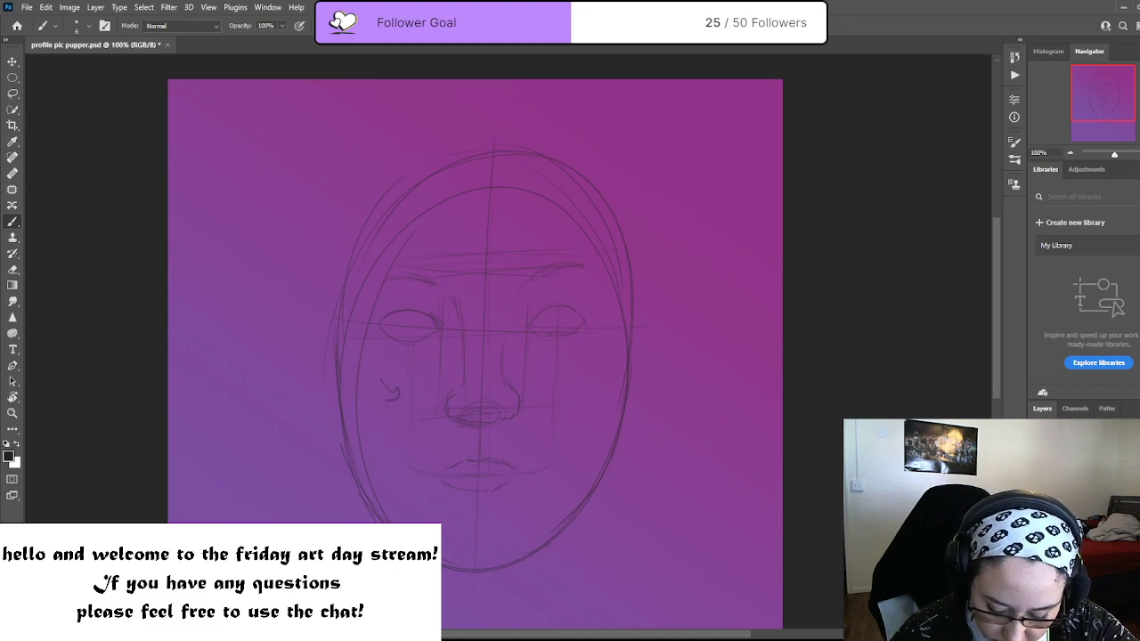
key("ctrl+z")
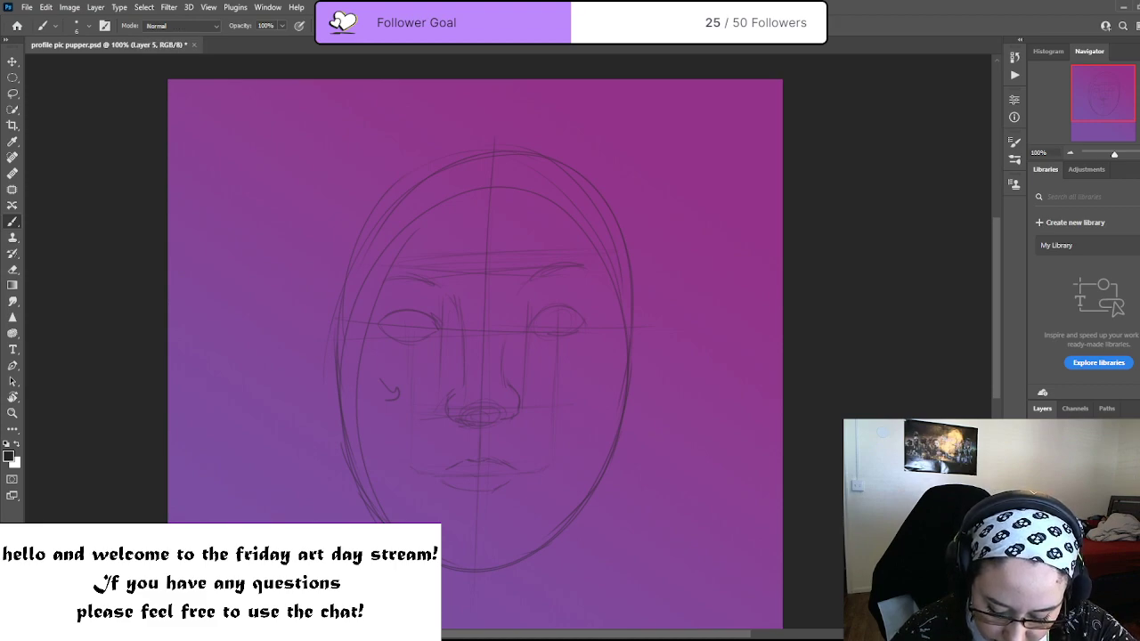
key("ctrl+shift+z")
key("ctrl+g")
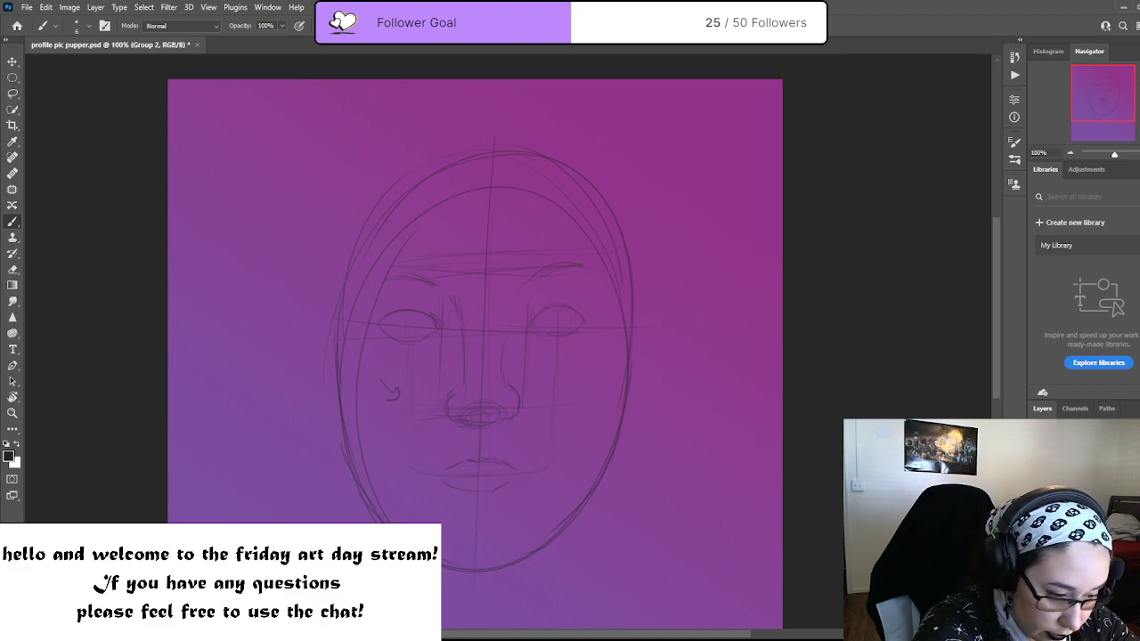
key("alt+bracketleft")
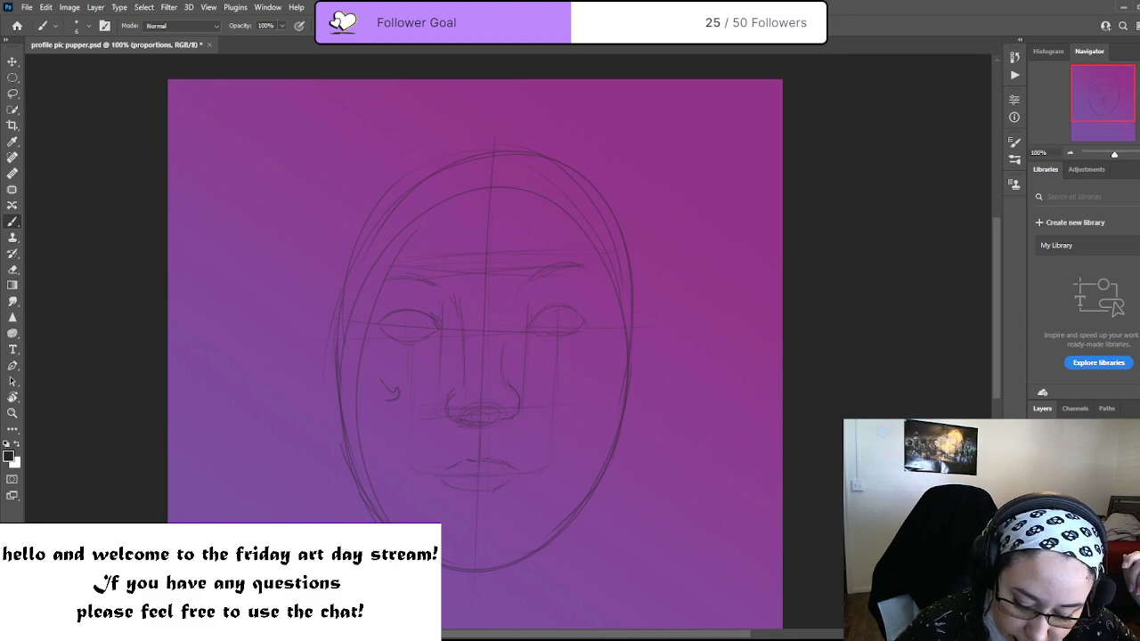
key("alt+bracketleft")
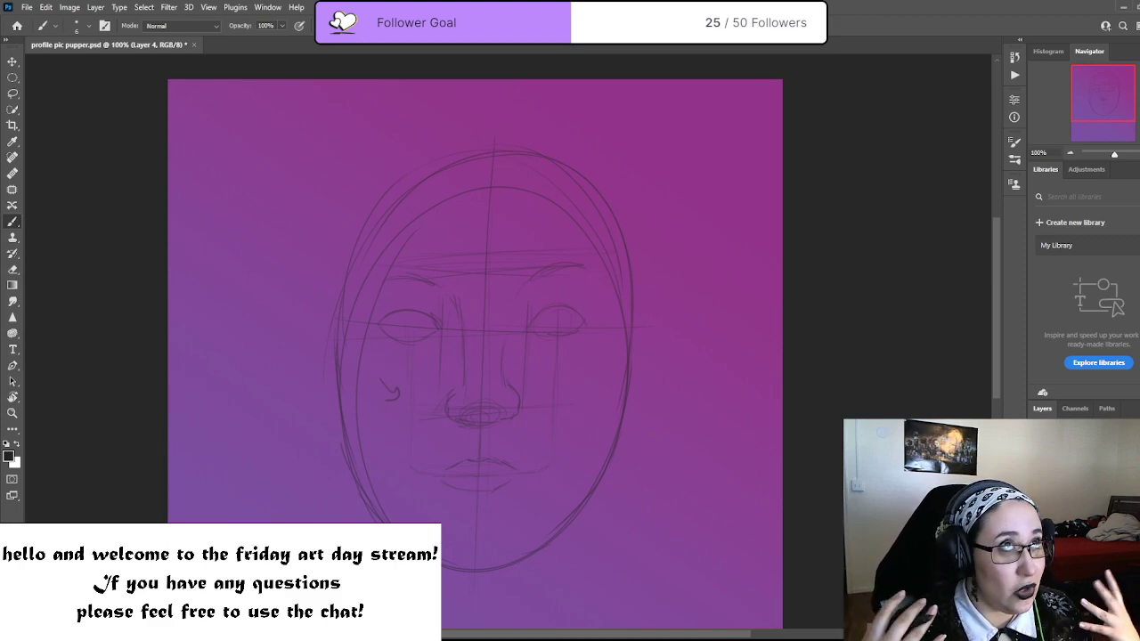
Stretch the proportions group to about 105% width and 98% height with Free Transform, and return to the Brush tool
key("alt+bracketright")
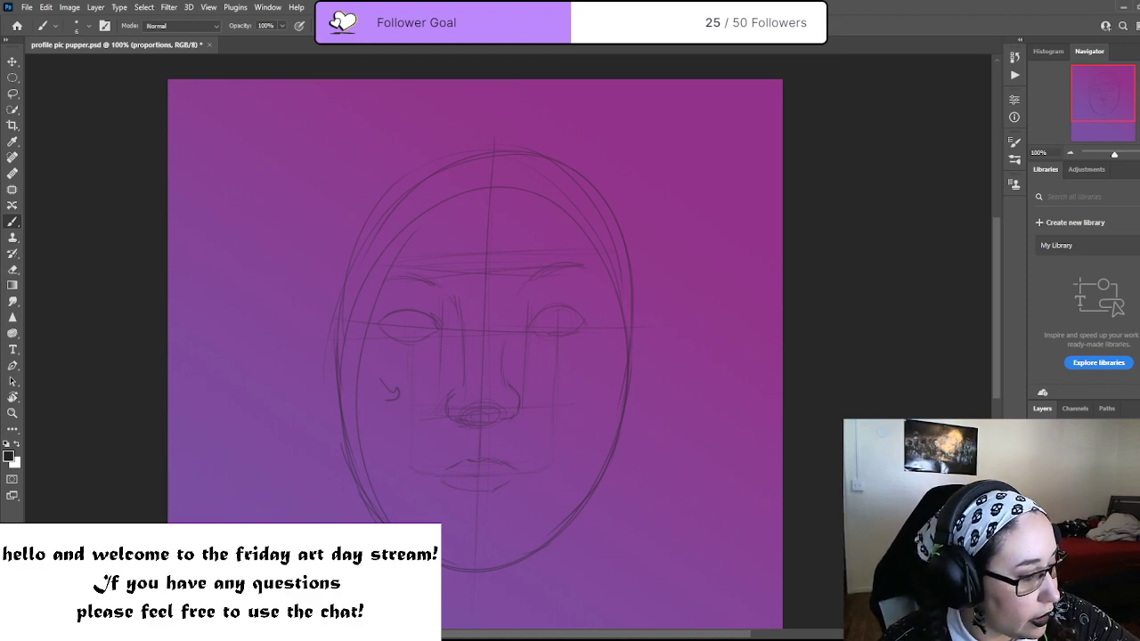
key("ctrl+t")
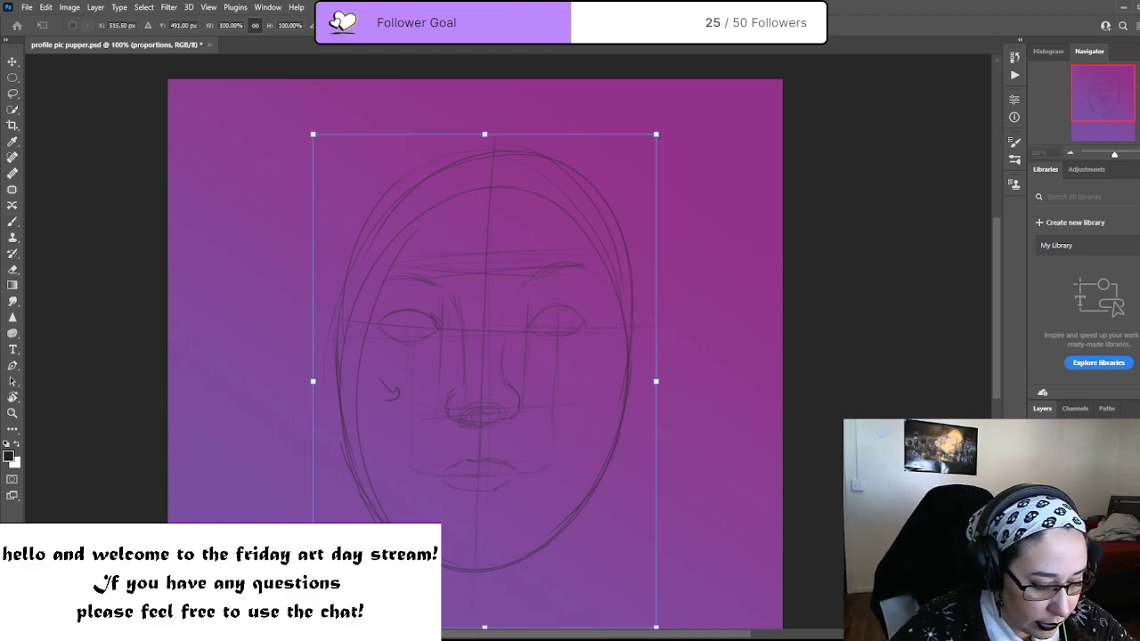
mouse_move(664, 136)
left_mouse_down()
mouse_move(601, 215)
mouse_move(674, 130)
mouse_move(635, 180)
mouse_move(672, 142)
left_mouse_up()
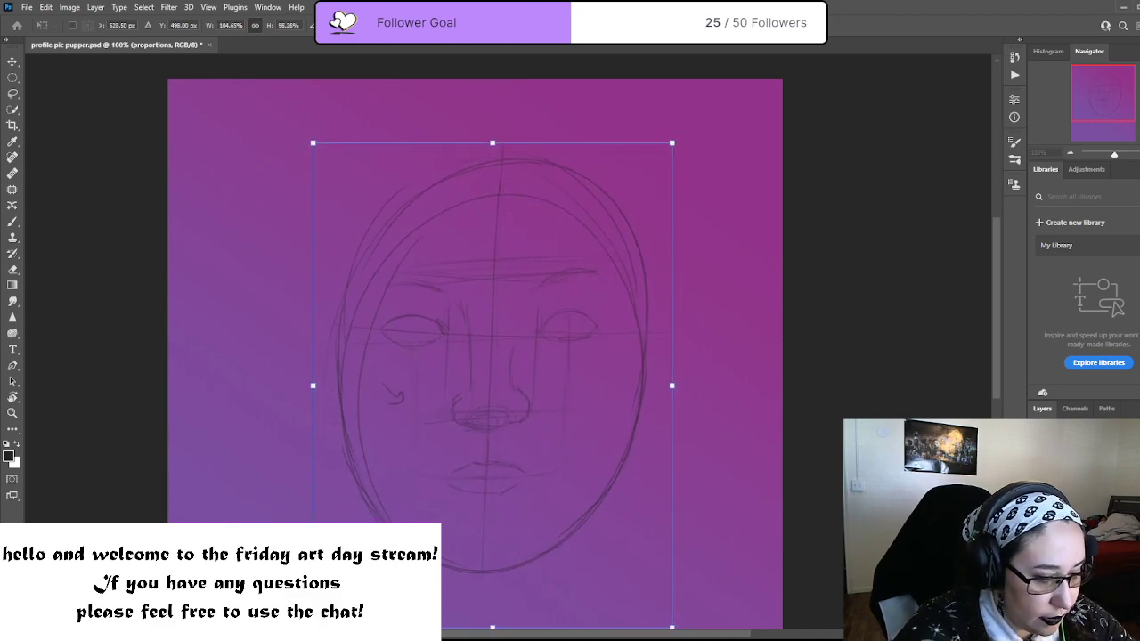
key("Return")
key("b")
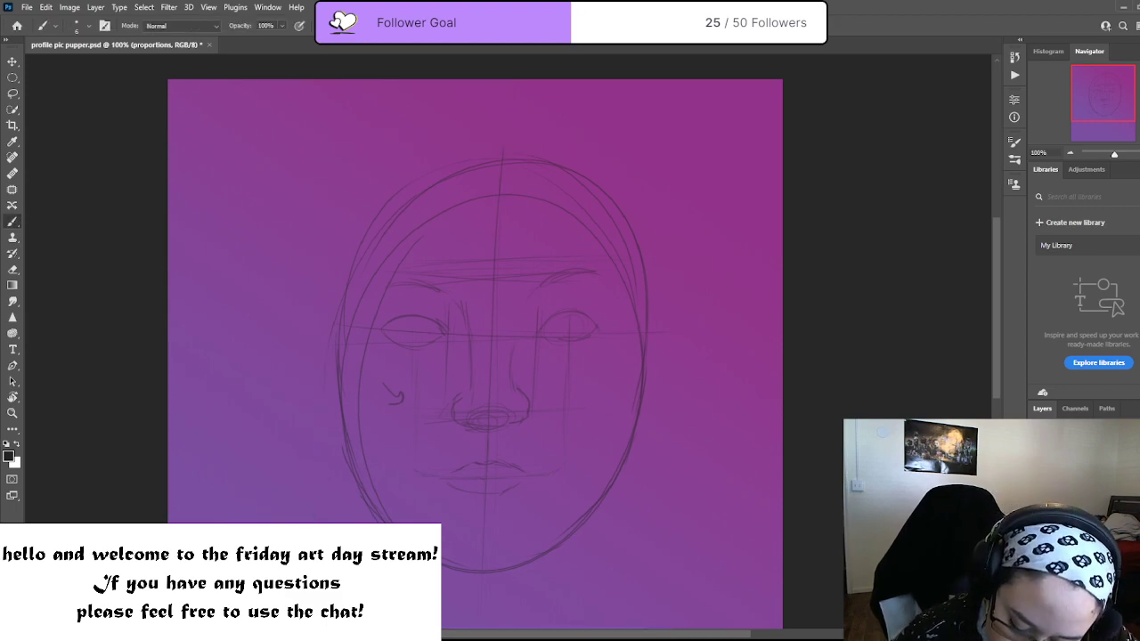
Add a new layer above the proportions group and enlarge the brush for the head outline
key("ctrl+shift+alt+n")
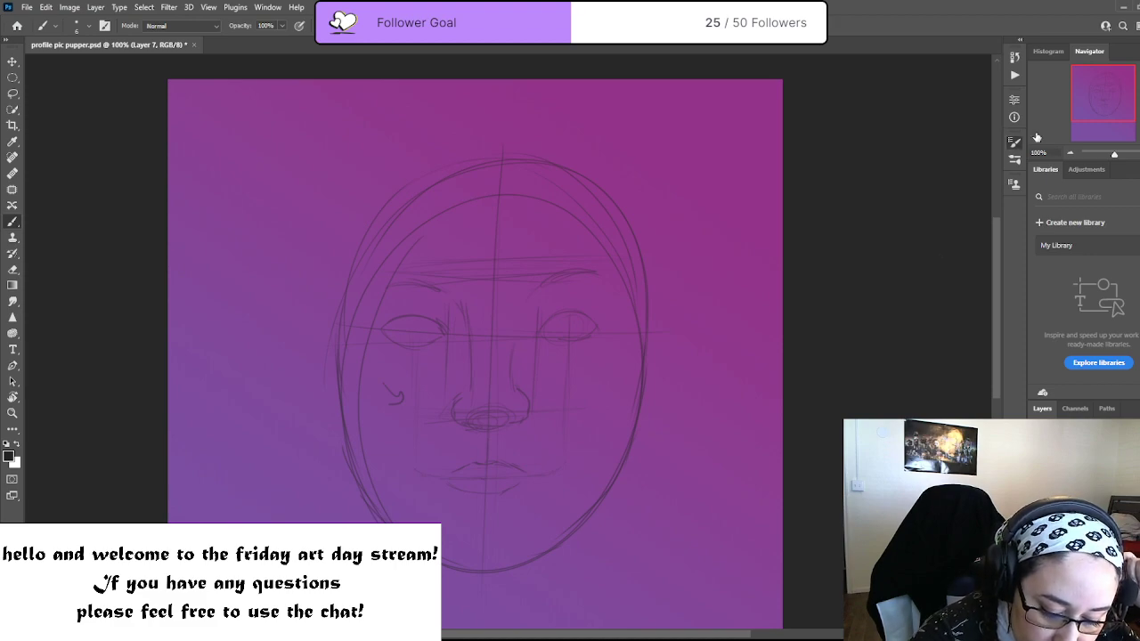
key("bracketright")
key("bracketright")
key("bracketright")
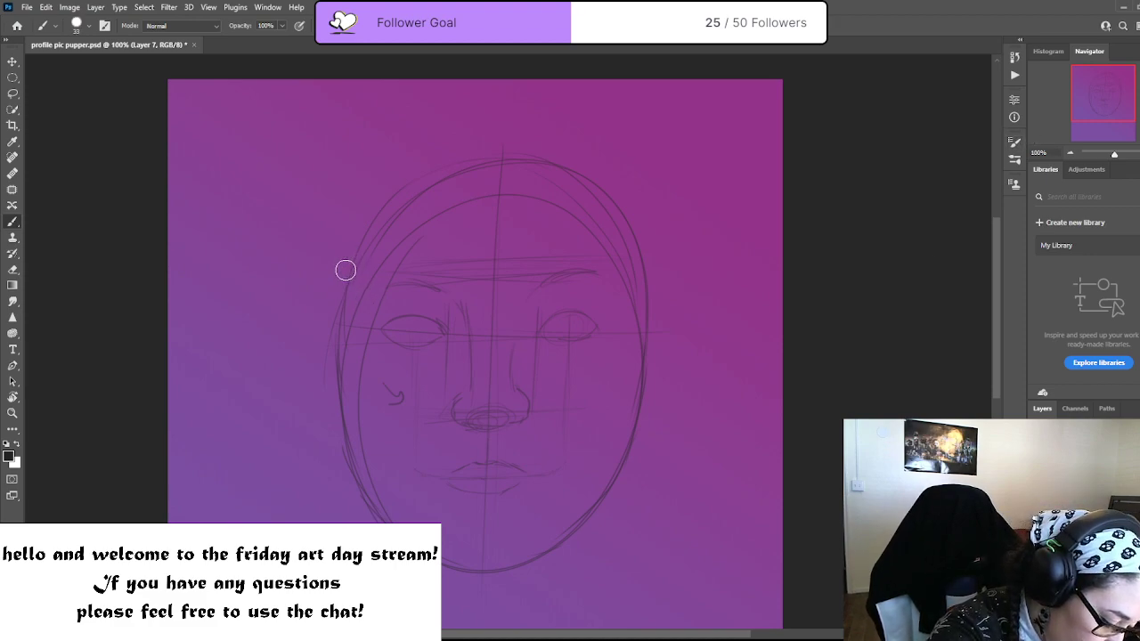
Try several dark strokes along the left side of the face outline, undoing each one
left_click_drag(348, 258, 359, 447)
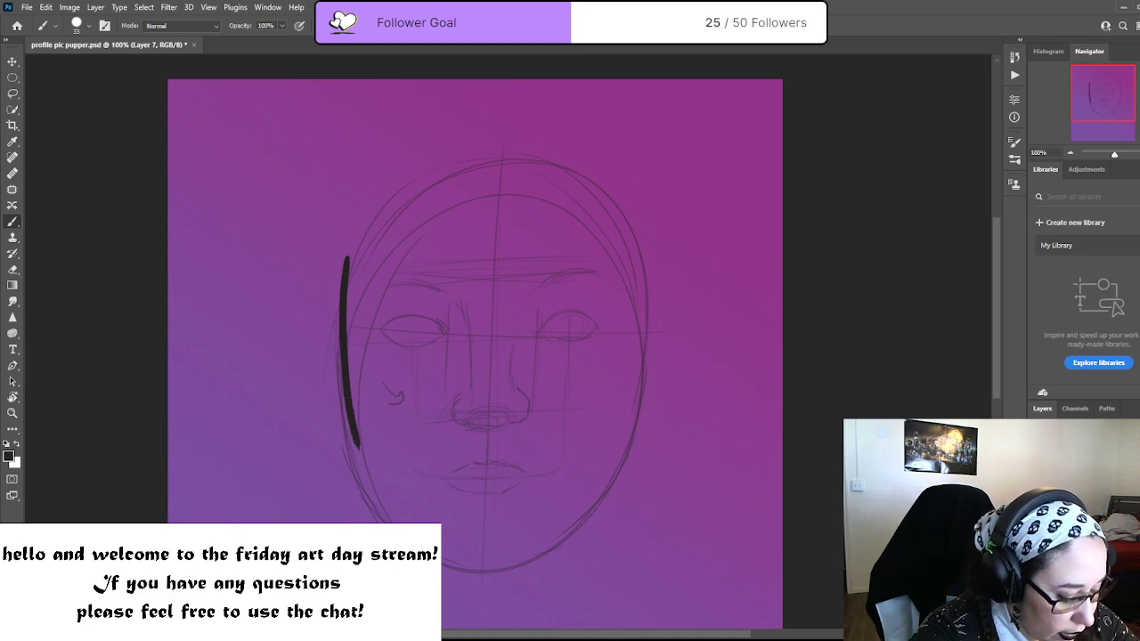
key("ctrl+z")
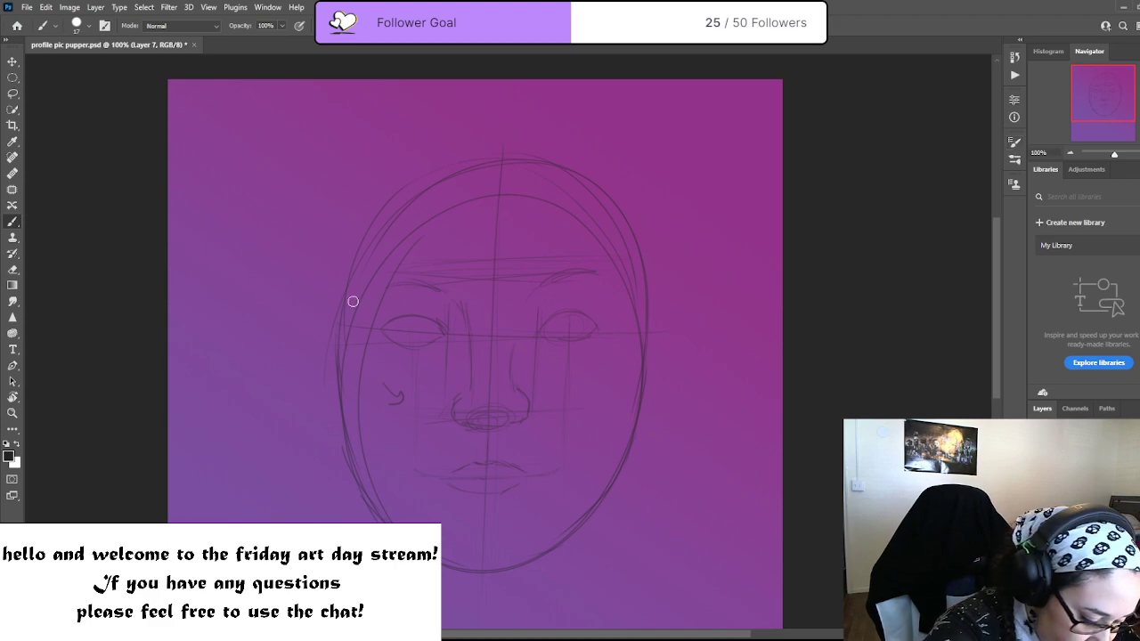
mouse_move(347, 265)
left_mouse_down()
mouse_move(343, 441)
mouse_move(384, 514)
mouse_move(464, 566)
left_mouse_up()
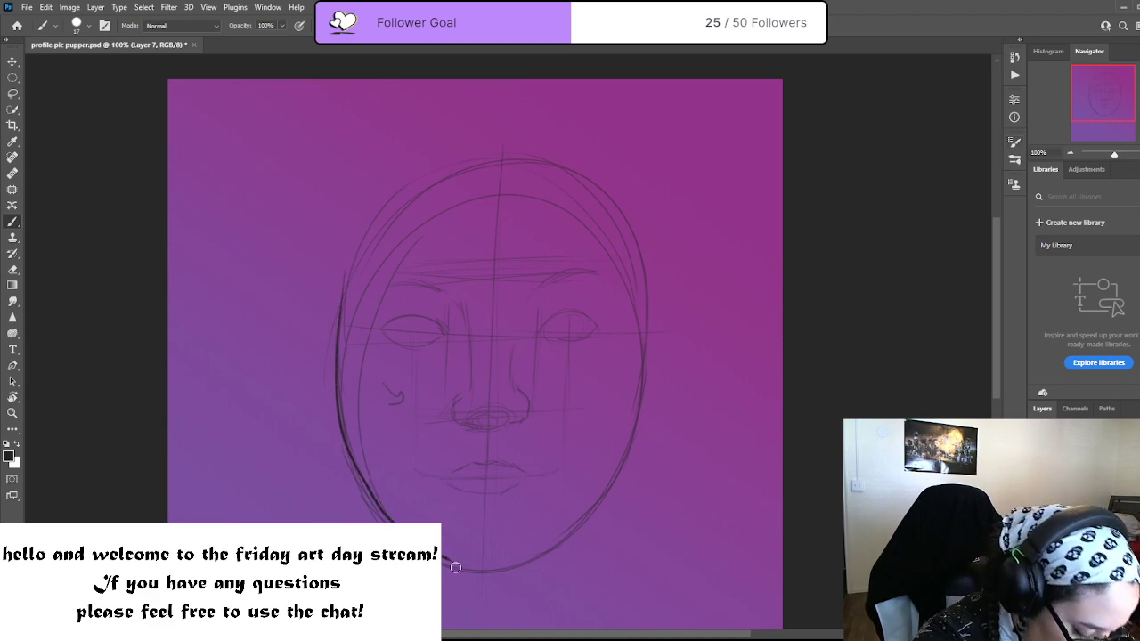
key("ctrl+z")
mouse_move(399, 525)
left_mouse_down()
mouse_move(361, 466)
mouse_move(340, 385)
left_mouse_up()
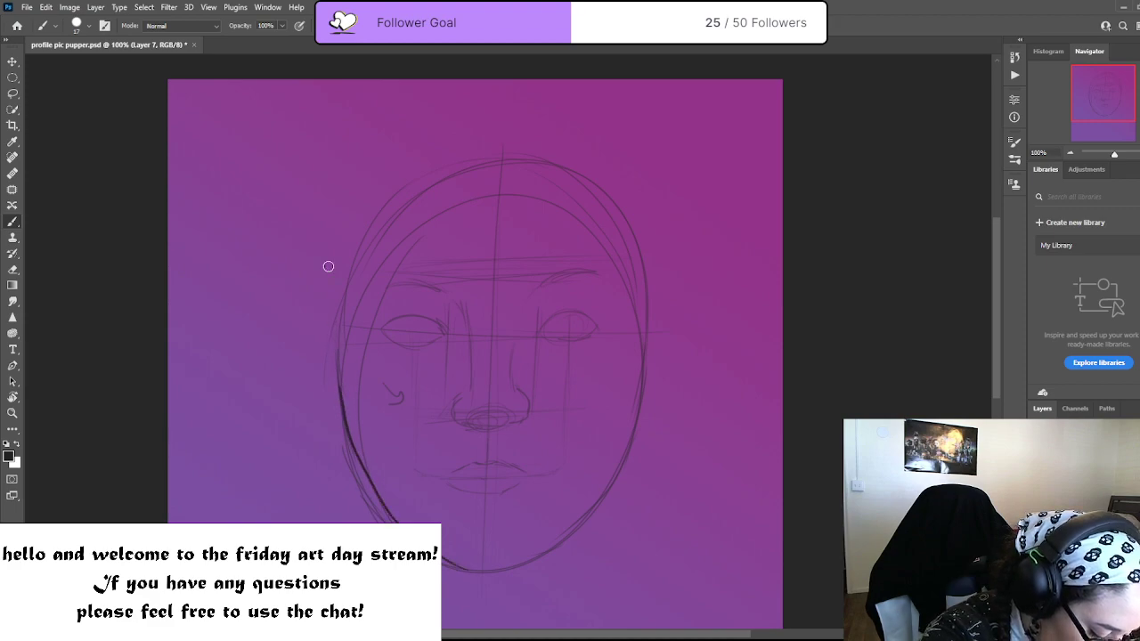
key("ctrl+z")
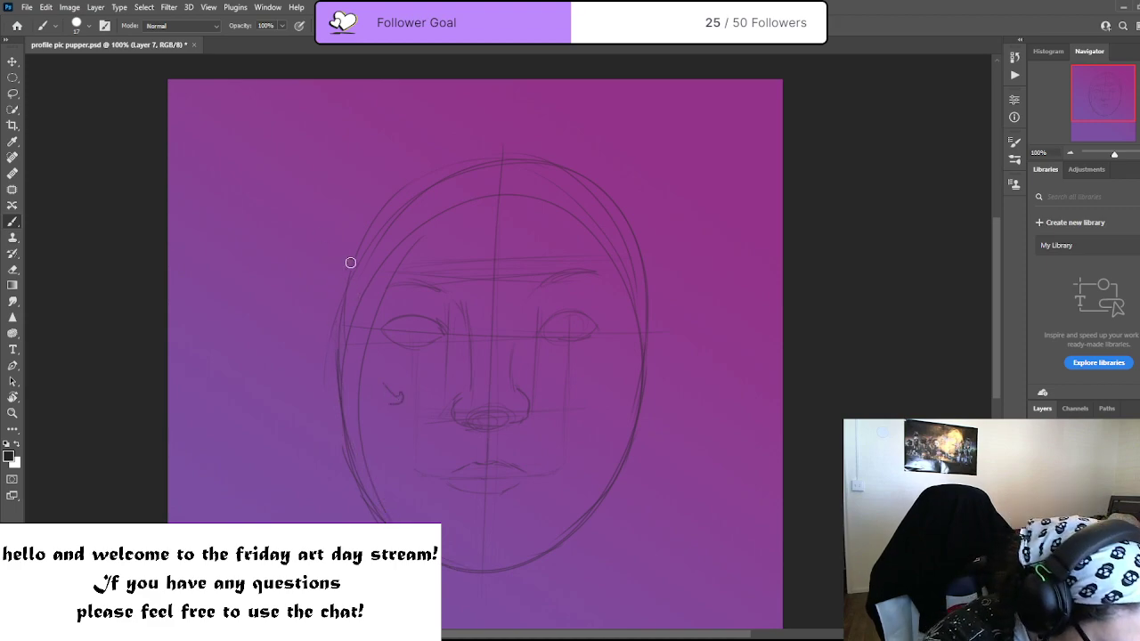
mouse_move(349, 260)
left_mouse_down()
mouse_move(335, 320)
mouse_move(347, 453)
mouse_move(402, 539)
mouse_move(476, 575)
mouse_move(600, 512)
mouse_move(647, 307)
left_mouse_up()
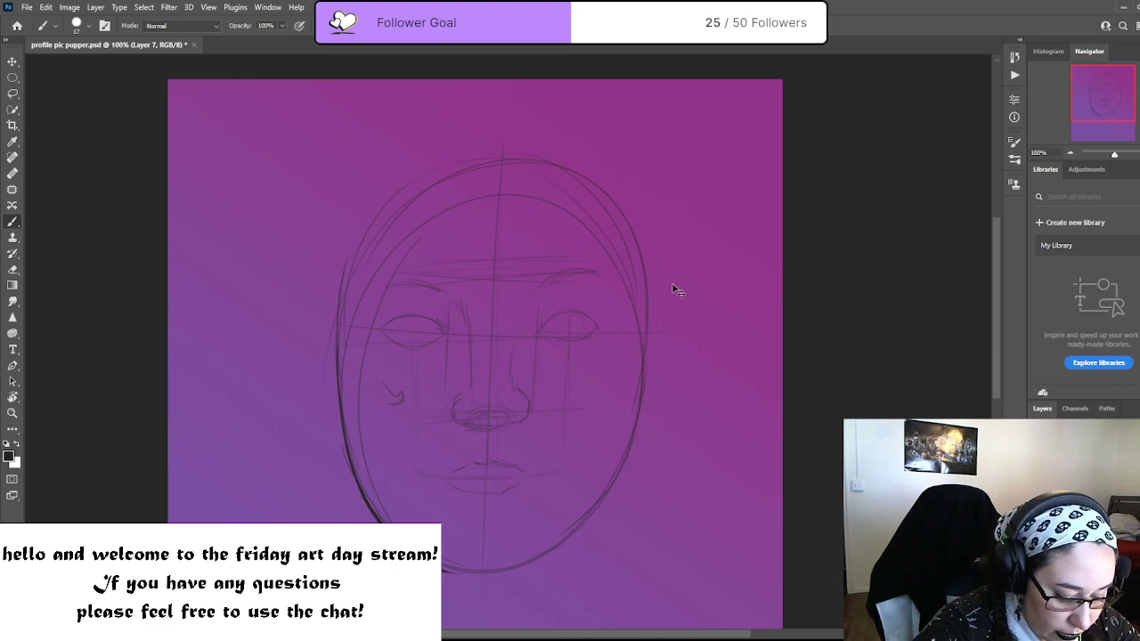
key("ctrl+z")
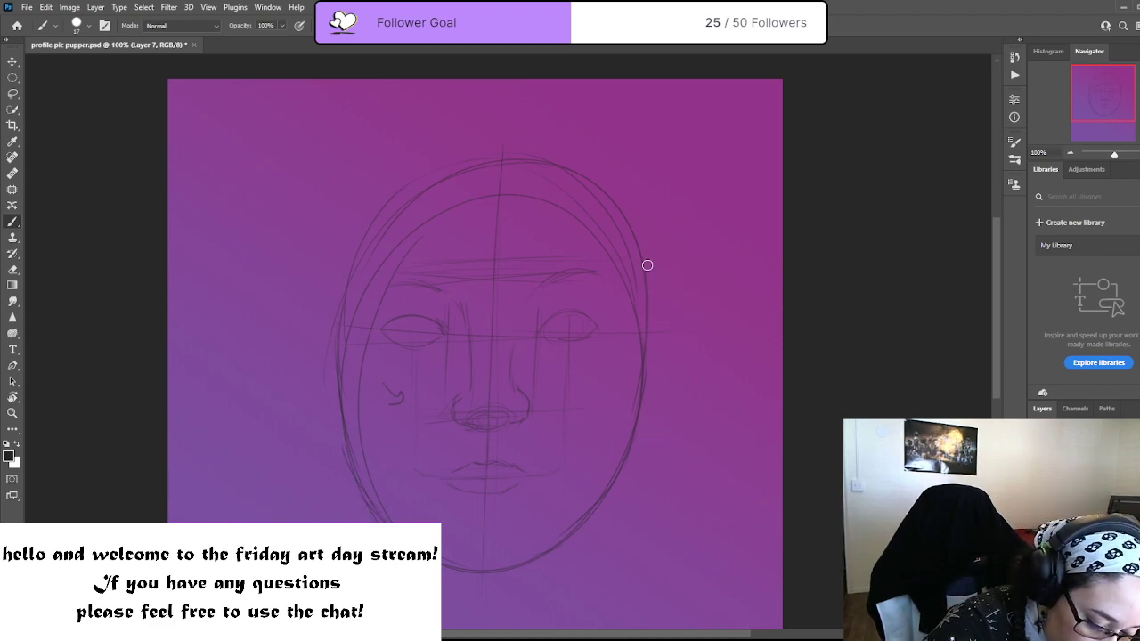
Trace the right and left sides of the face down to the chin with bold dark strokes
mouse_move(646, 262)
left_mouse_down()
mouse_move(639, 408)
mouse_move(618, 465)
mouse_move(575, 524)
mouse_move(508, 567)
left_mouse_up()
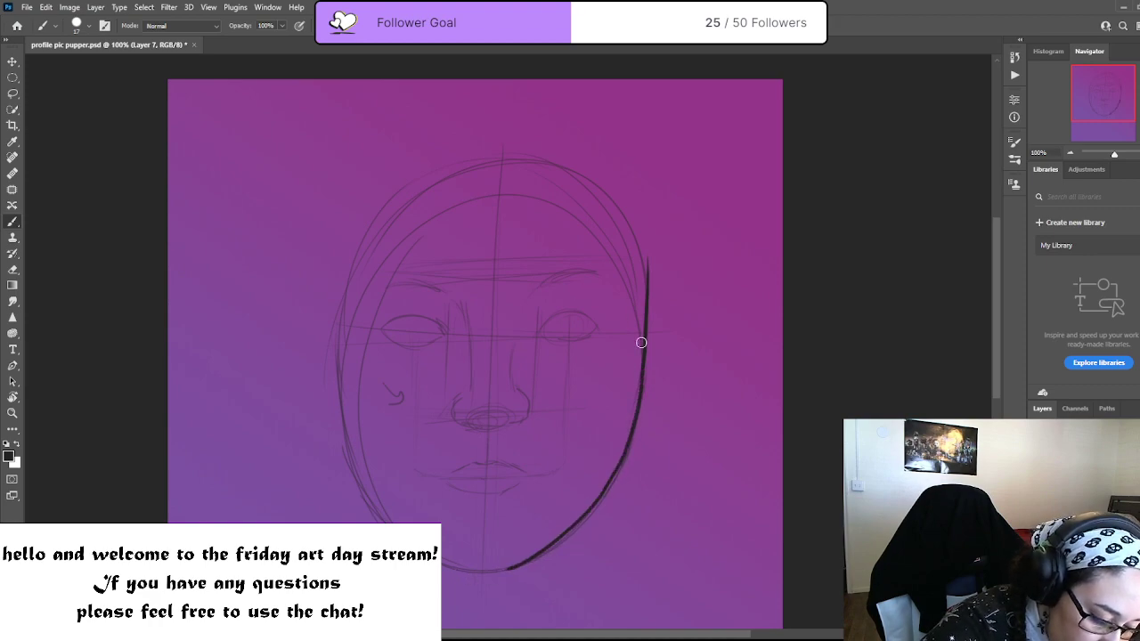
left_click_drag(339, 280, 349, 426)
key("ctrl+z")
mouse_move(337, 277)
left_mouse_down()
mouse_move(334, 360)
mouse_move(363, 480)
mouse_move(391, 519)
mouse_move(516, 568)
left_mouse_up()
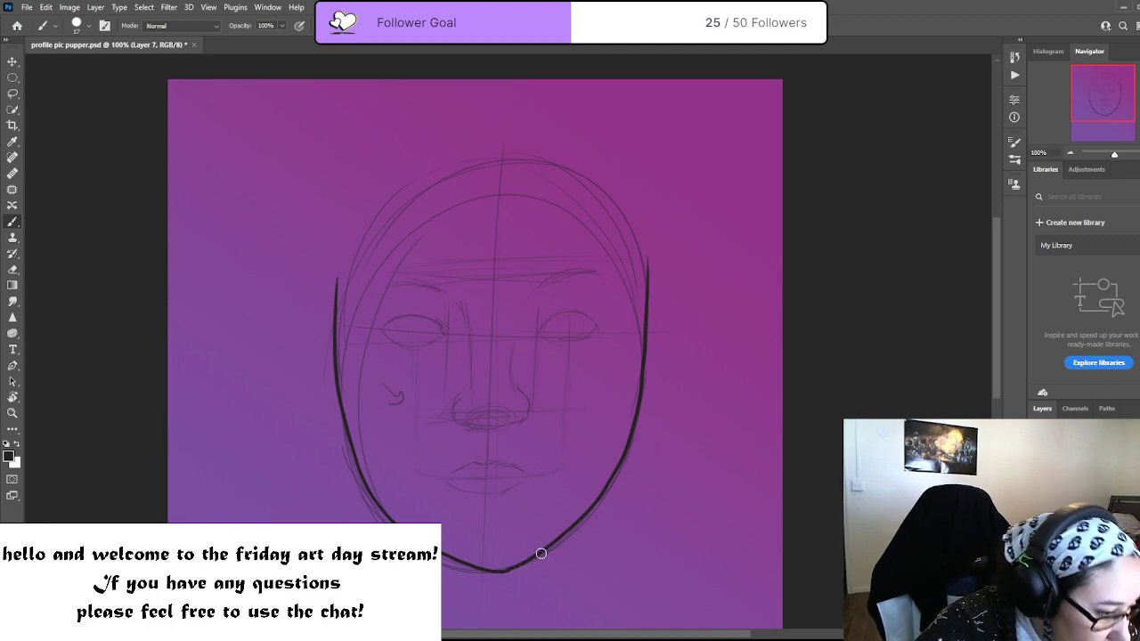
Clean up the pointed chin tip with the Eraser and round it off, returning to the Brush tool
key("e")
mouse_move(468, 570)
left_mouse_down()
mouse_move(518, 573)
mouse_move(451, 565)
mouse_move(573, 558)
left_mouse_up()
key("b")
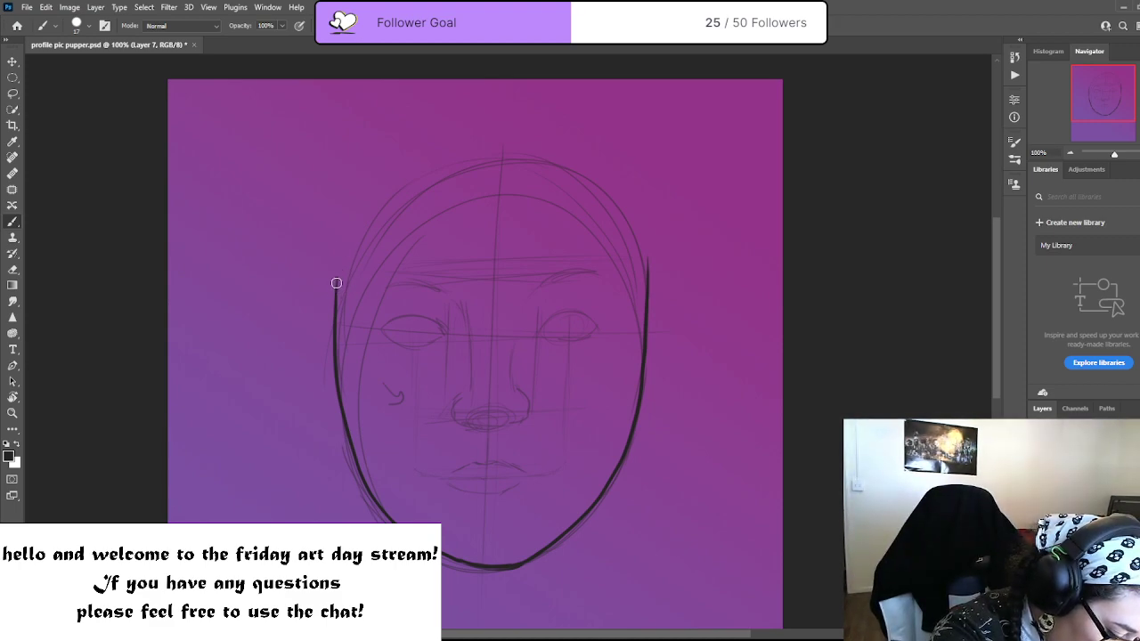
Try outlining a taller skull above the guide ovals from both temples, undoing the strokes
mouse_move(341, 294)
left_mouse_down()
mouse_move(387, 158)
mouse_move(352, 241)
mouse_move(368, 193)
left_mouse_up()
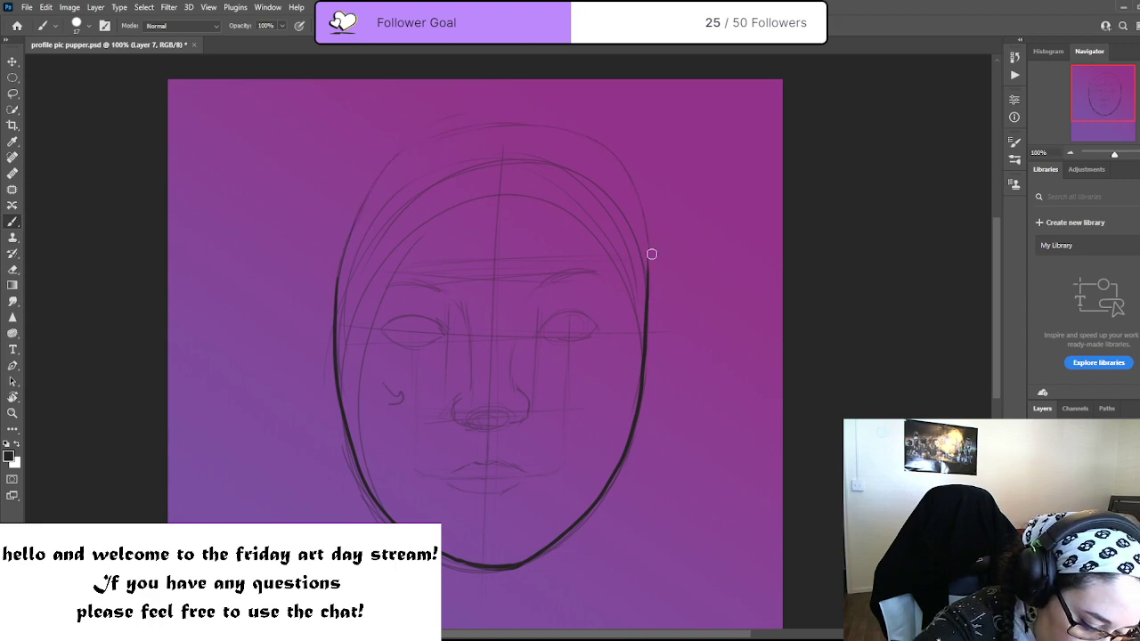
mouse_move(651, 263)
left_mouse_down()
mouse_move(639, 183)
mouse_move(511, 115)
mouse_move(400, 158)
mouse_move(350, 240)
left_mouse_up()
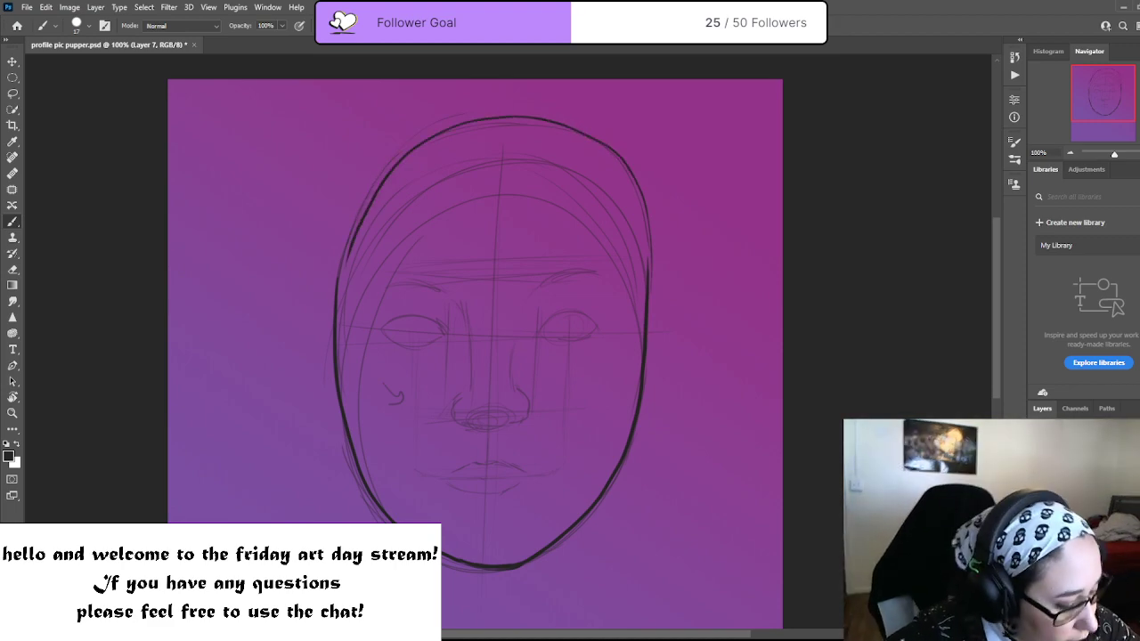
key("ctrl+z")
key("ctrl+z")
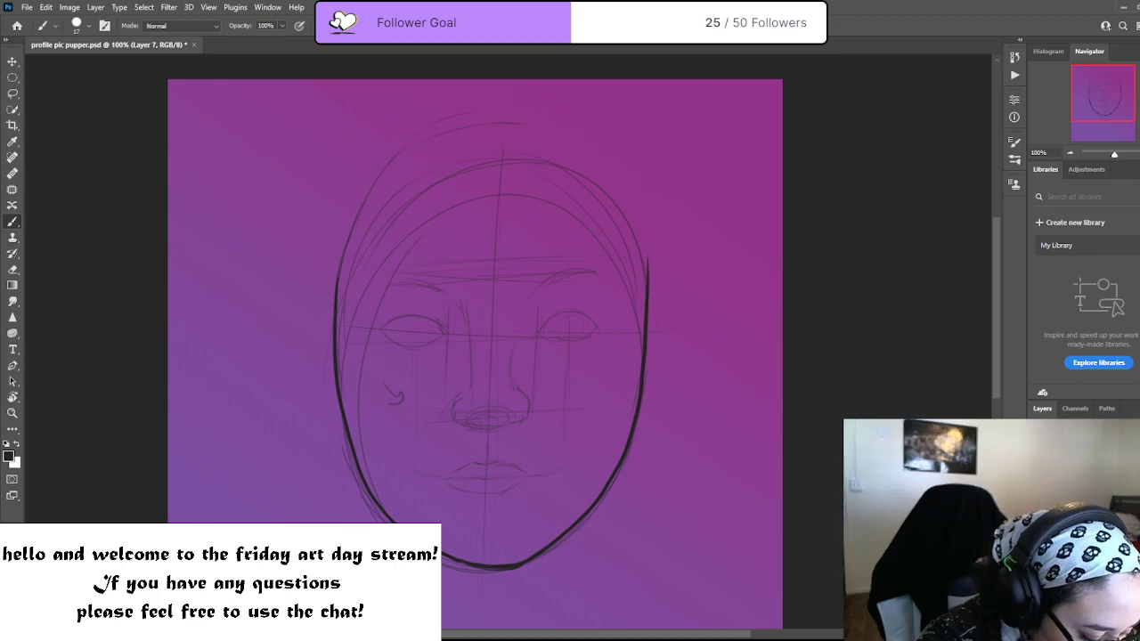
key("ctrl+z")
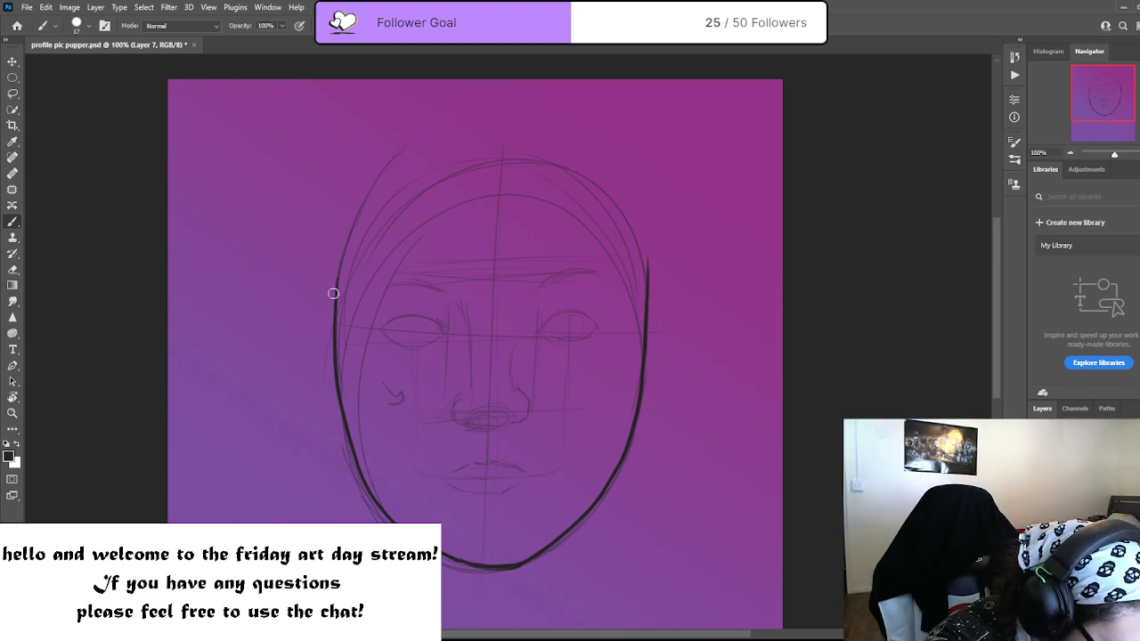
mouse_move(333, 293)
left_mouse_down()
mouse_move(371, 172)
mouse_move(394, 147)
mouse_move(431, 132)
mouse_move(510, 131)
left_mouse_up()
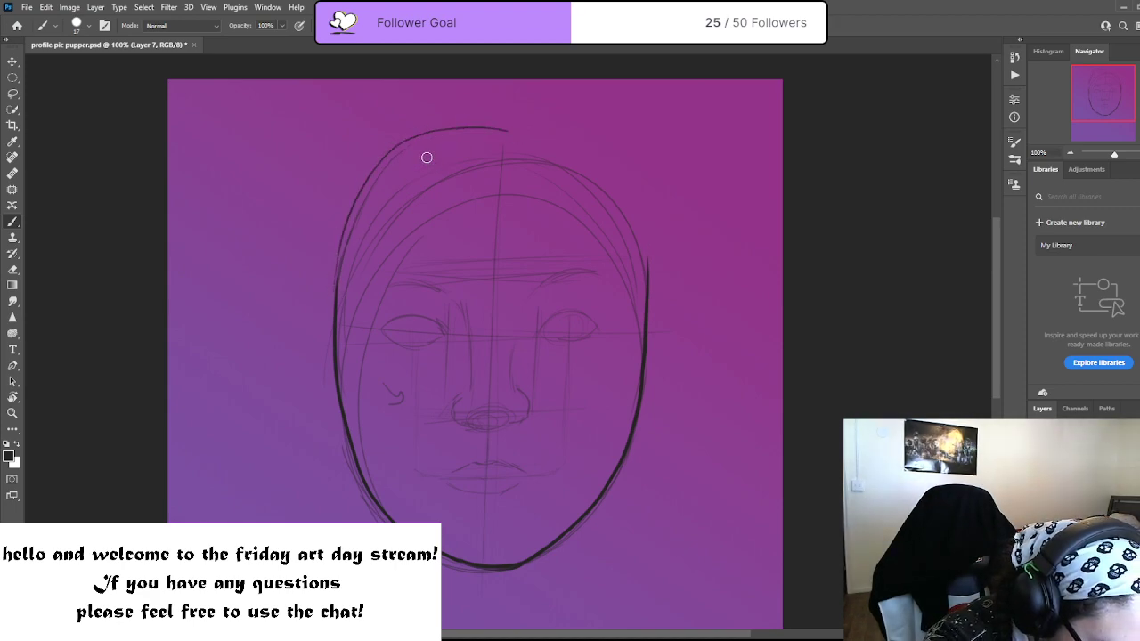
key("ctrl+z")
Draw a tall crown joining both sides of the face outline and erase the overlap at the right temple
mouse_move(651, 264)
left_mouse_down()
mouse_move(634, 211)
mouse_move(568, 122)
mouse_move(481, 115)
mouse_move(373, 185)
mouse_move(359, 214)
left_mouse_up()
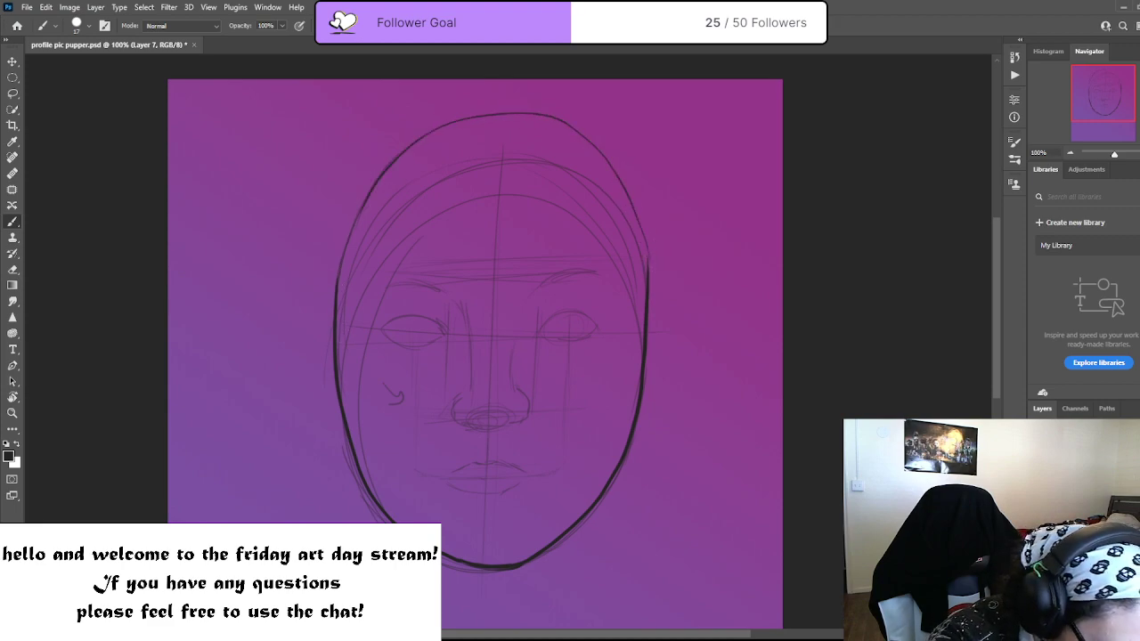
mouse_move(435, 135)
left_mouse_down()
mouse_move(501, 116)
mouse_move(575, 139)
mouse_move(625, 196)
mouse_move(651, 296)
left_mouse_up()
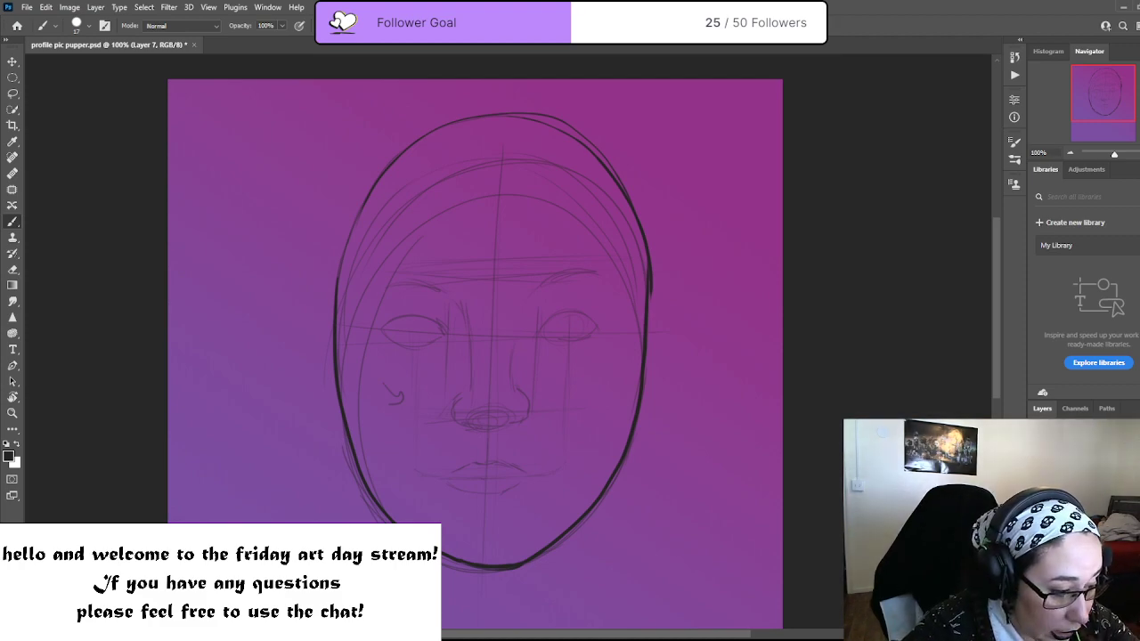
key("e")
left_click_drag(656, 280, 652, 231)
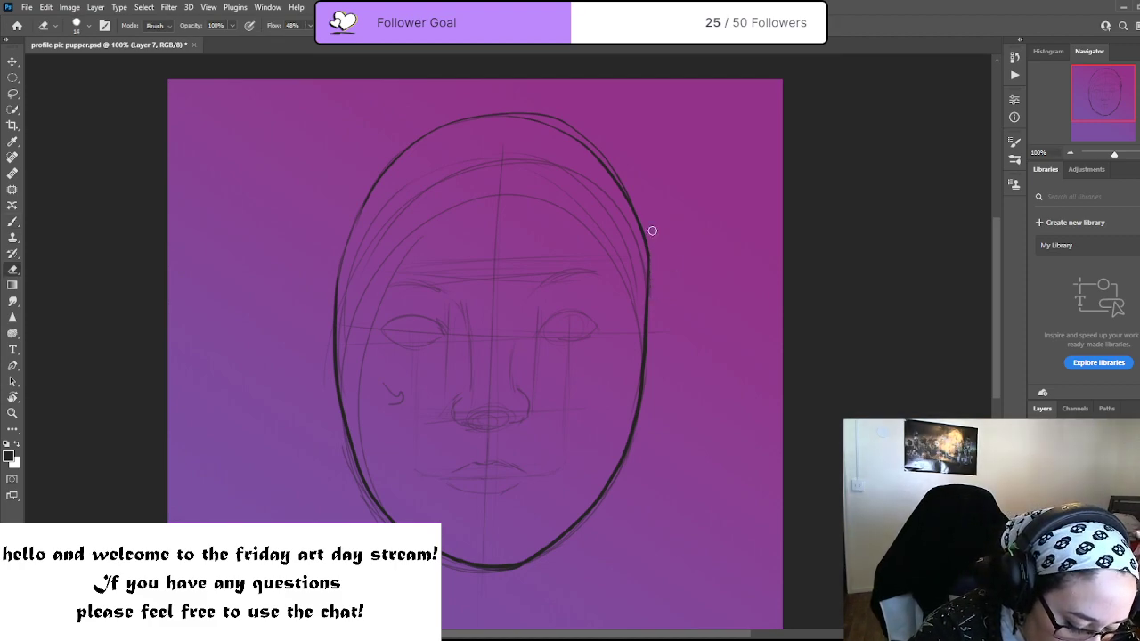
left_click_drag(653, 287, 653, 280)
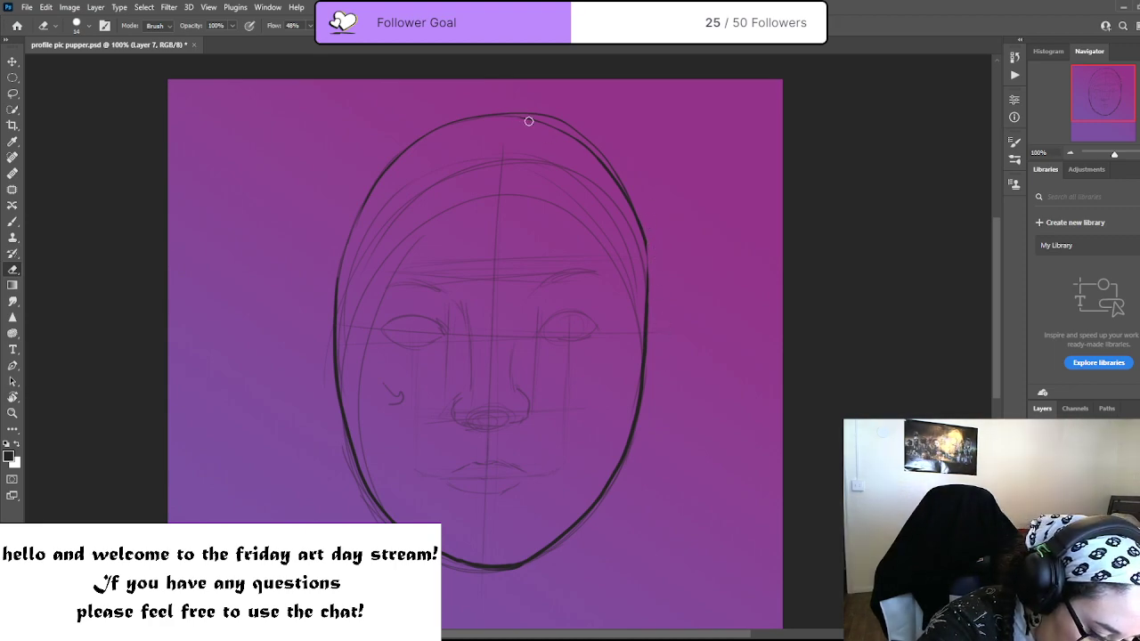
Erase the doubled line on the crown's upper right and redraw it as a single curve
mouse_move(616, 195)
left_mouse_down()
mouse_move(516, 112)
mouse_move(572, 127)
mouse_move(638, 203)
left_mouse_up()
key("b")
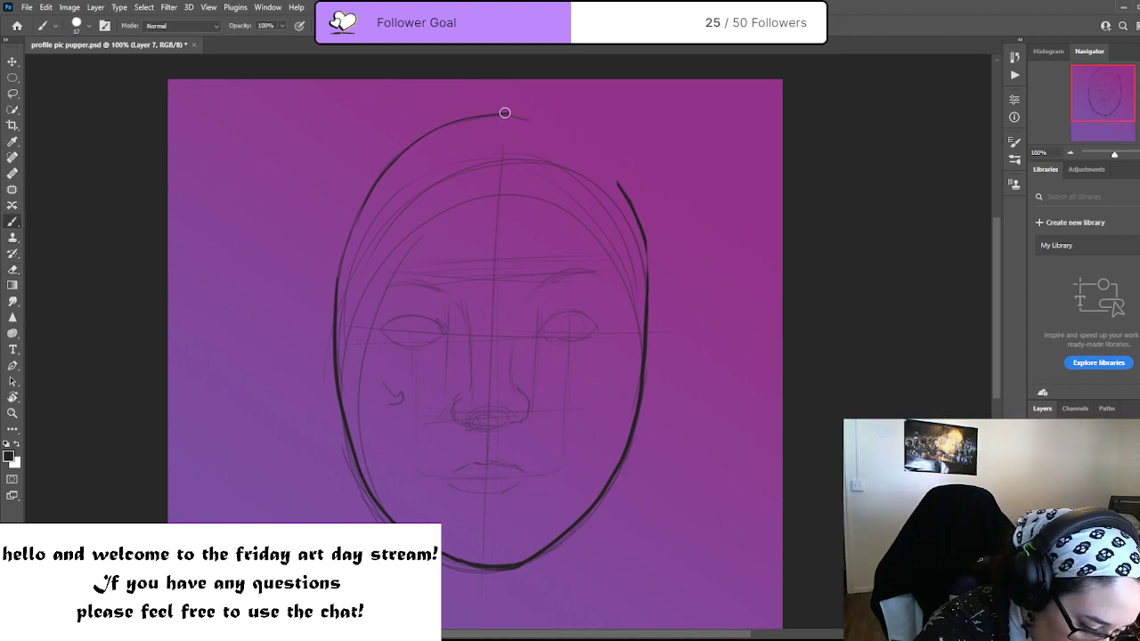
mouse_move(500, 115)
left_mouse_down()
mouse_move(565, 129)
mouse_move(619, 178)
left_mouse_up()
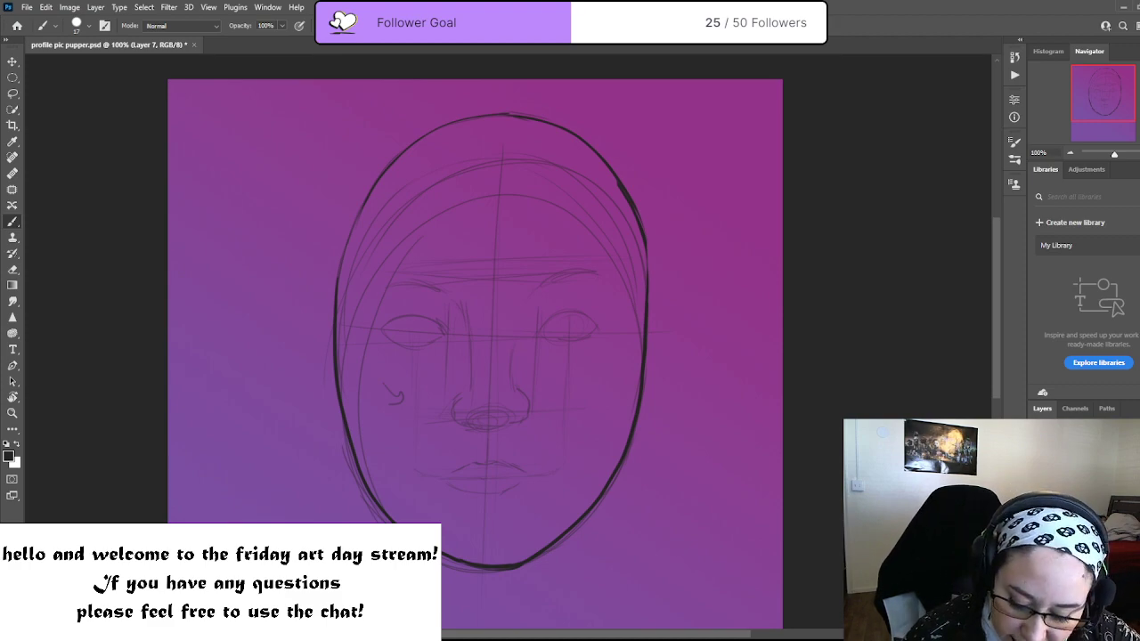
Lasso the facial features in the proportions group and try shifting them slightly down with Free Transform
key("alt+bracketleft")
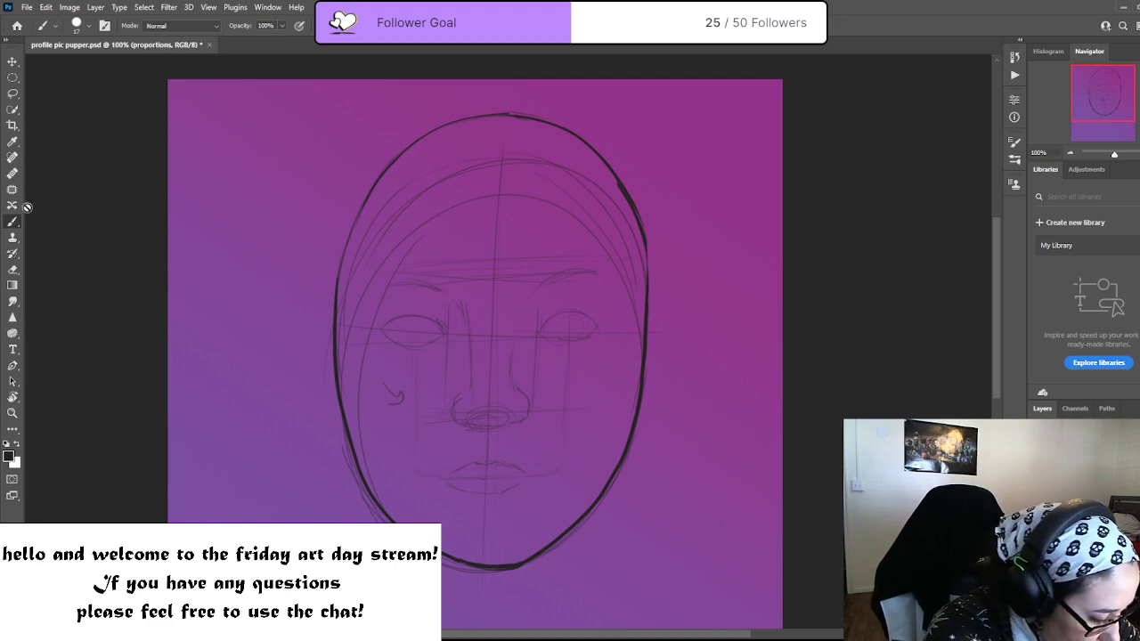
key("l")
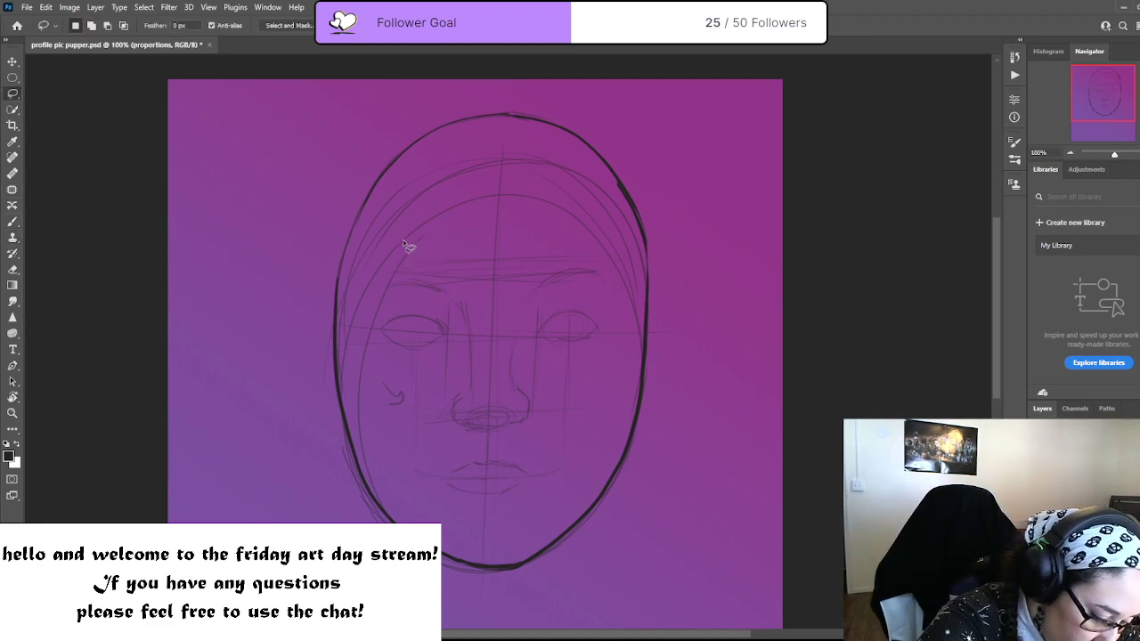
mouse_move(360, 316)
left_mouse_down()
mouse_move(437, 514)
mouse_move(621, 355)
mouse_move(436, 227)
mouse_move(392, 236)
left_mouse_up()
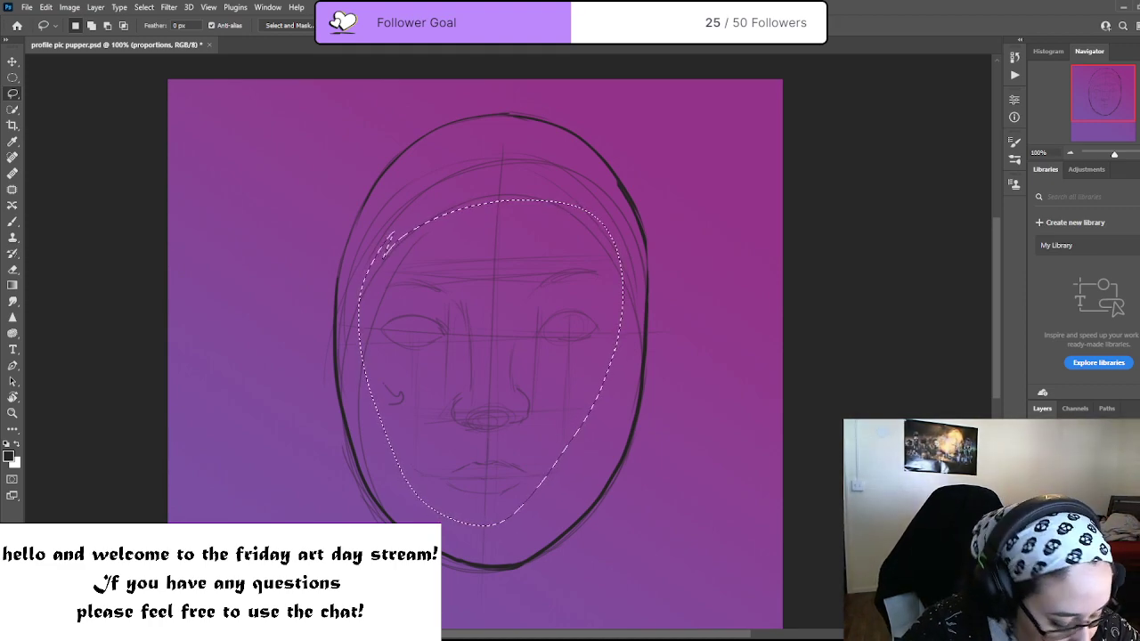
key("ctrl+t")
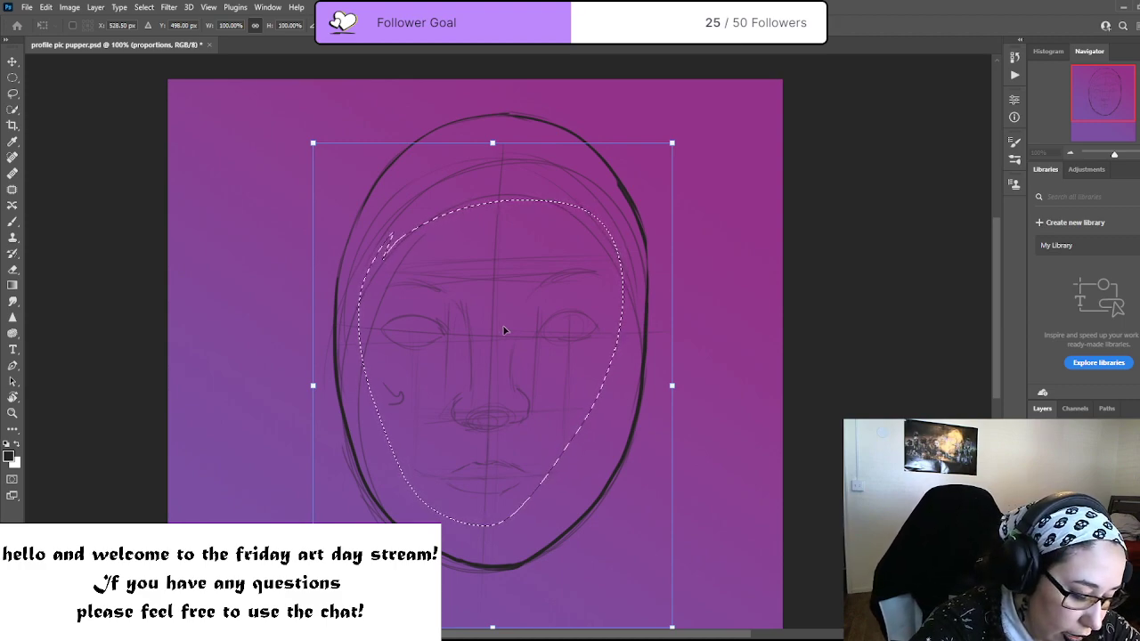
mouse_move(495, 359)
left_mouse_down()
mouse_move(501, 341)
mouse_move(494, 365)
left_mouse_up()
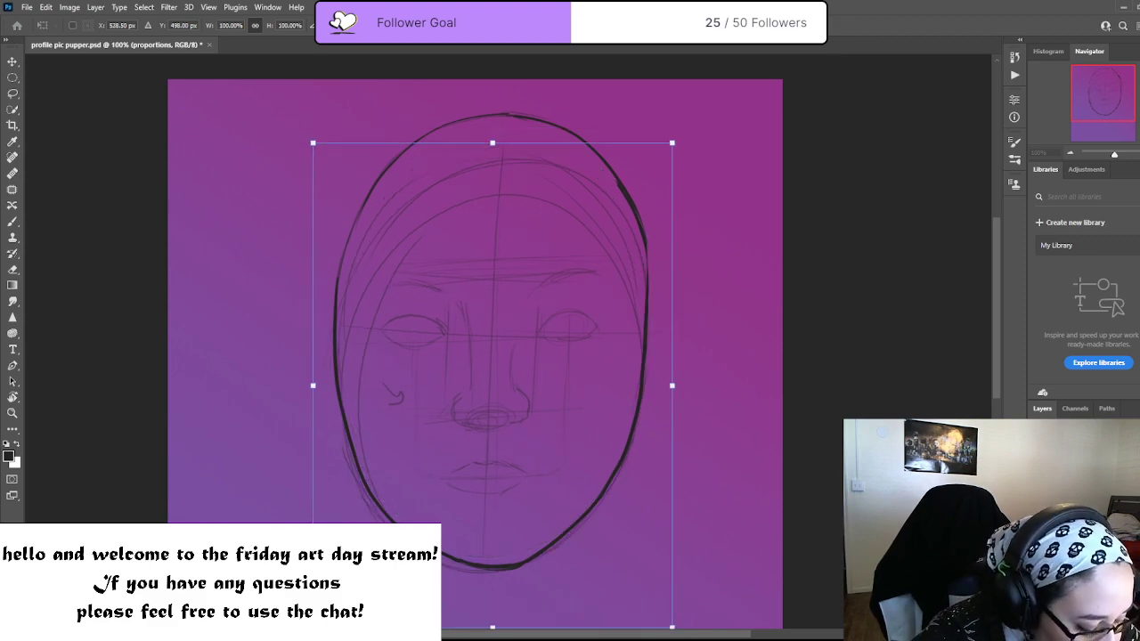
key("Return")
key("l")
key("ctrl+shift+d")
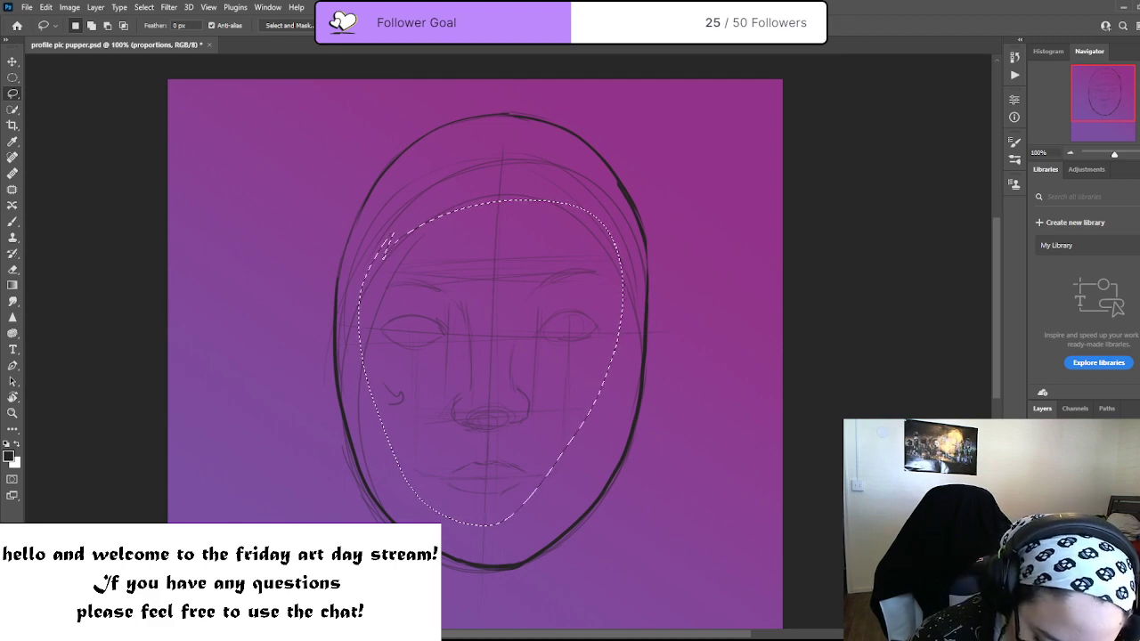
Try filling the lassoed face area with white on a new layer, toggling the proportions group's visibility, and undo the fill
key("ctrl+comma")
key("ctrl+shift+alt+n")
key("ctrl+BackSpace")
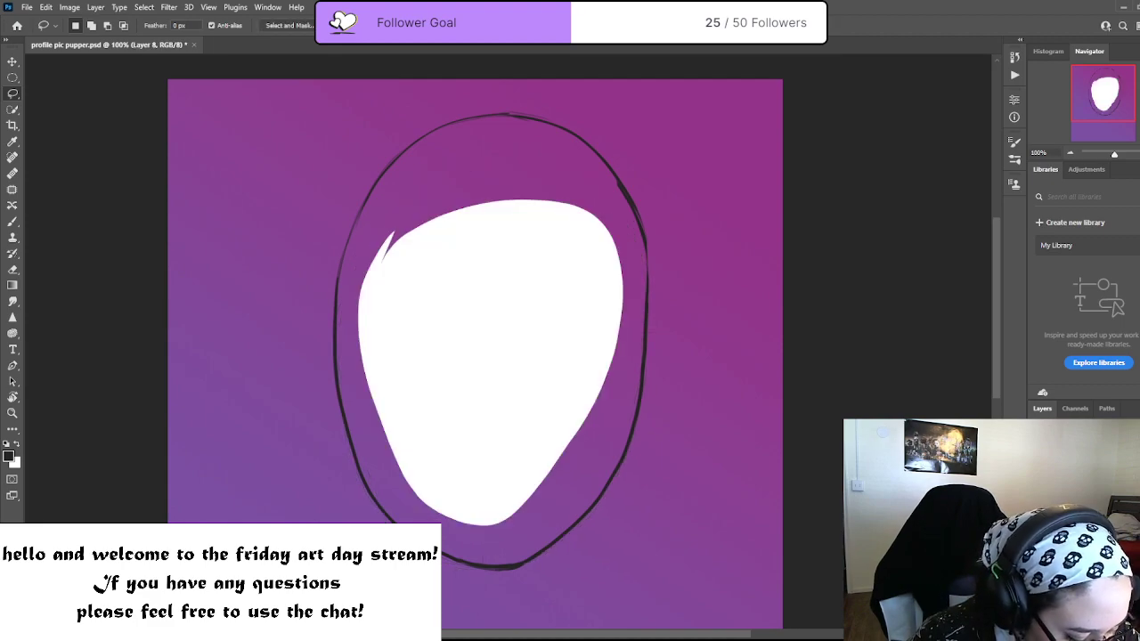
key("ctrl+z")
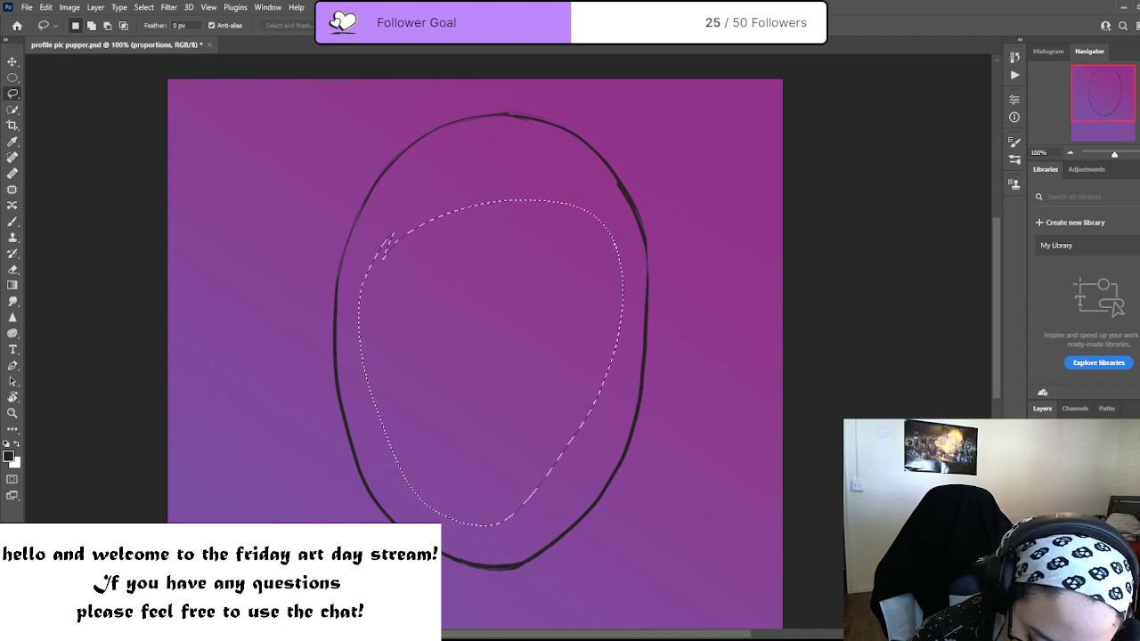
key("ctrl+comma")
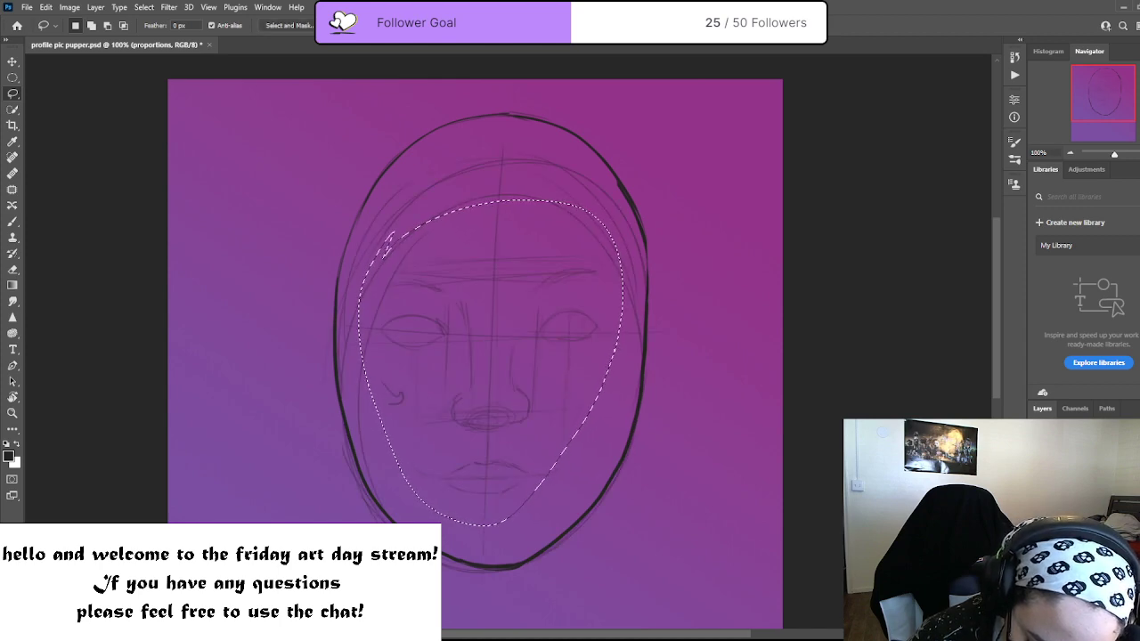
key("ctrl+comma")
key("ctrl+comma")
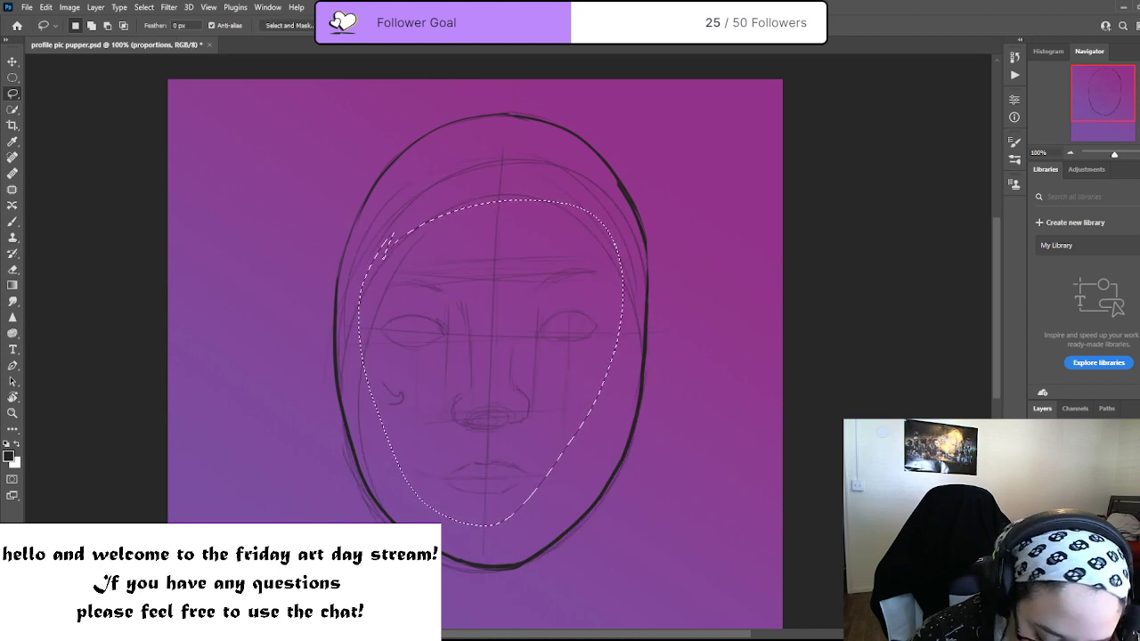
key("alt+bracketleft")
key("alt+BackSpace")
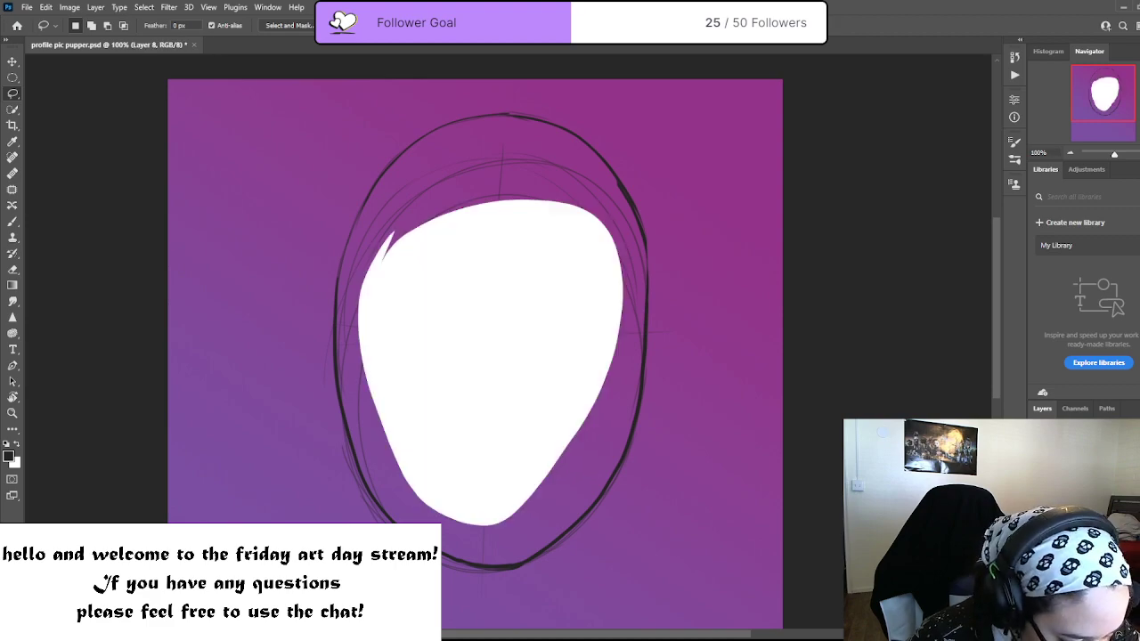
key("ctrl+z")
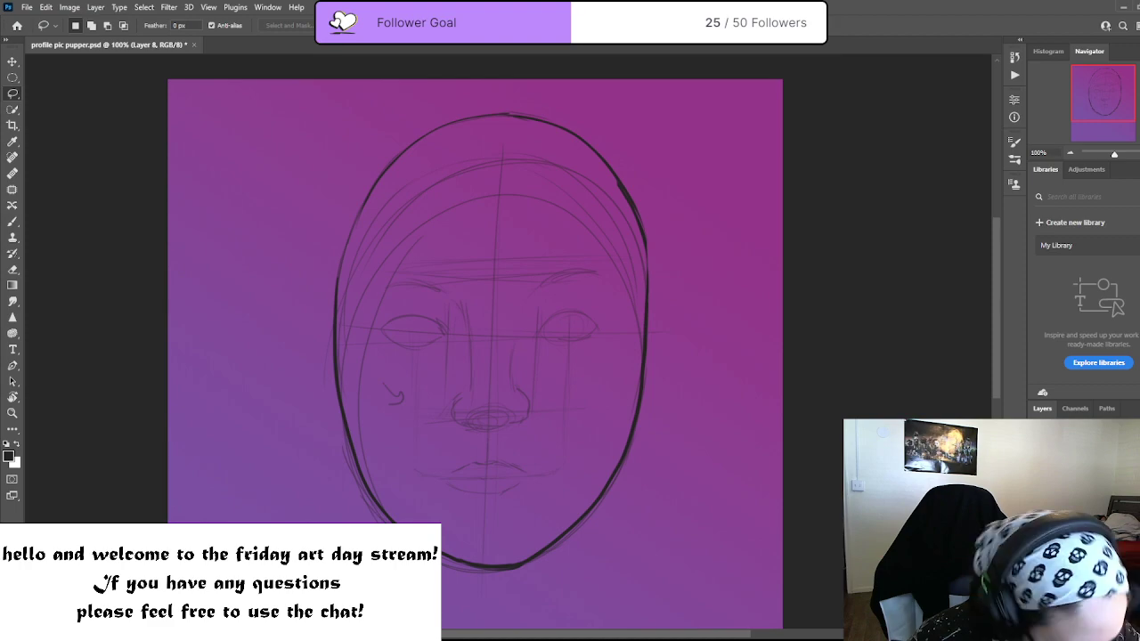
Compare the sketch with and without the white face fill, and undo back to the lassoed area on the proportions layer
key("ctrl+shift+z")
key("ctrl+z")
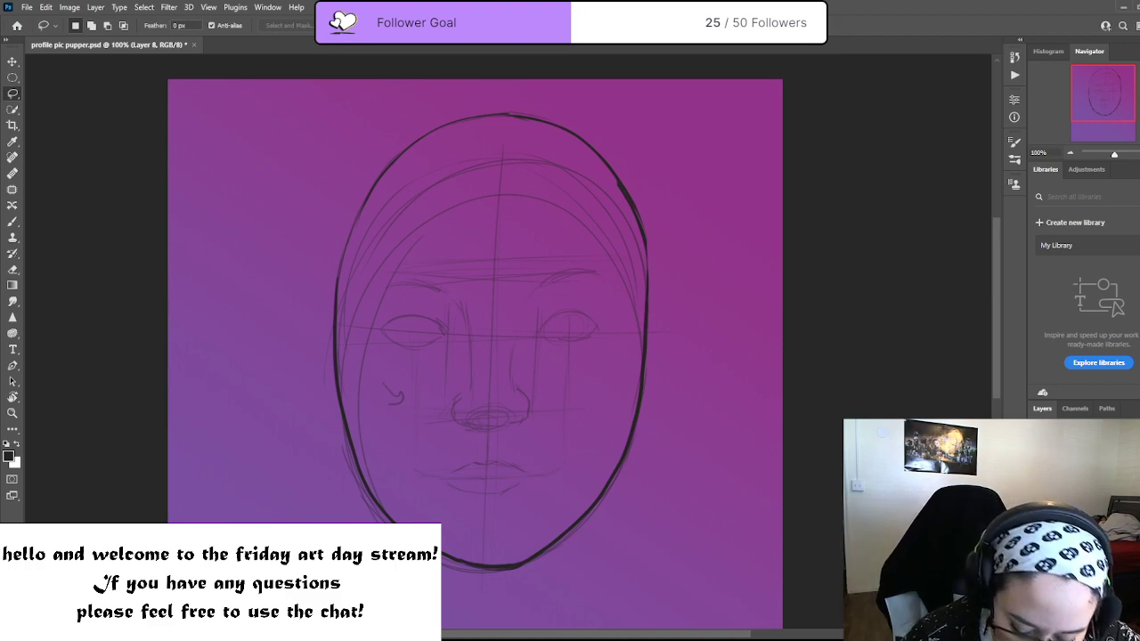
key("ctrl+shift+z")
key("ctrl+z")
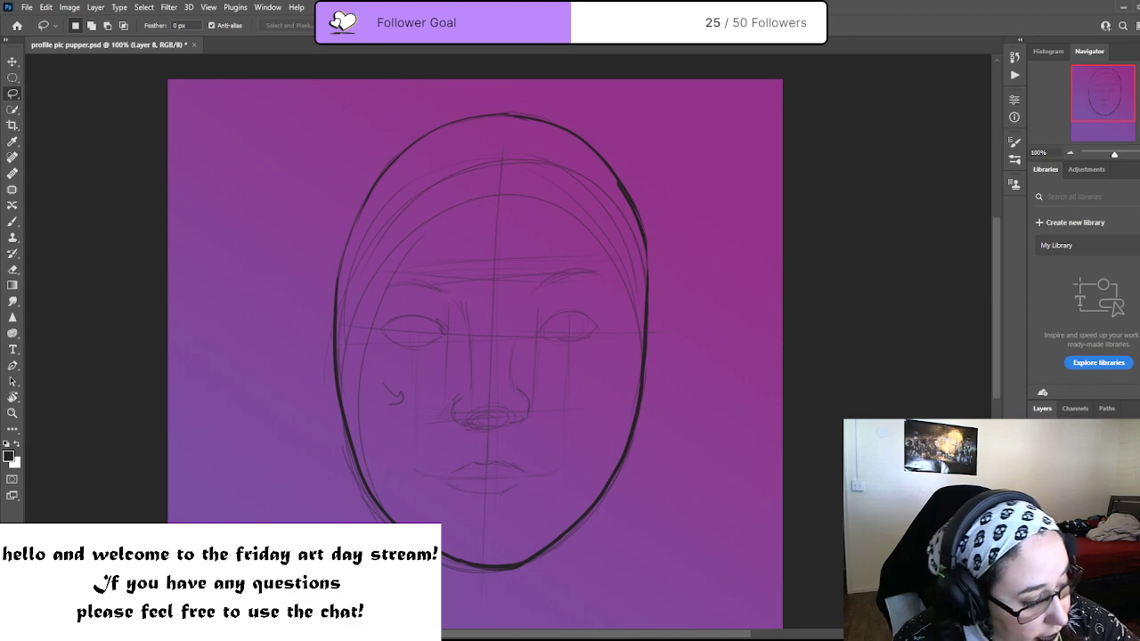
key("ctrl+shift+z")
key("ctrl+z")
key("ctrl+shift+z")
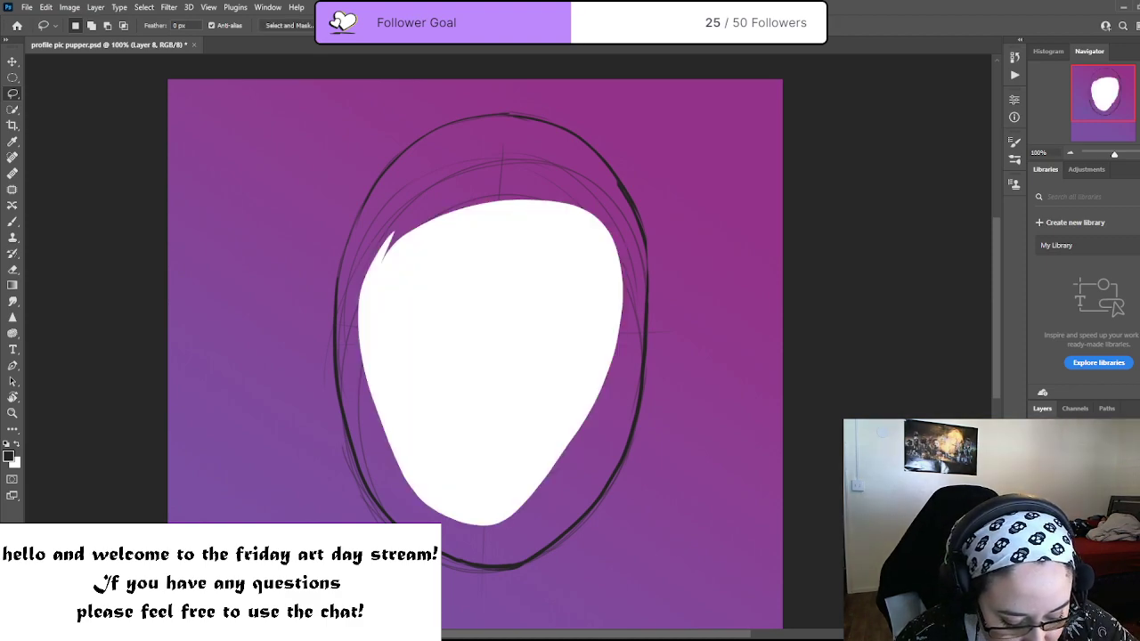
key("ctrl+z")
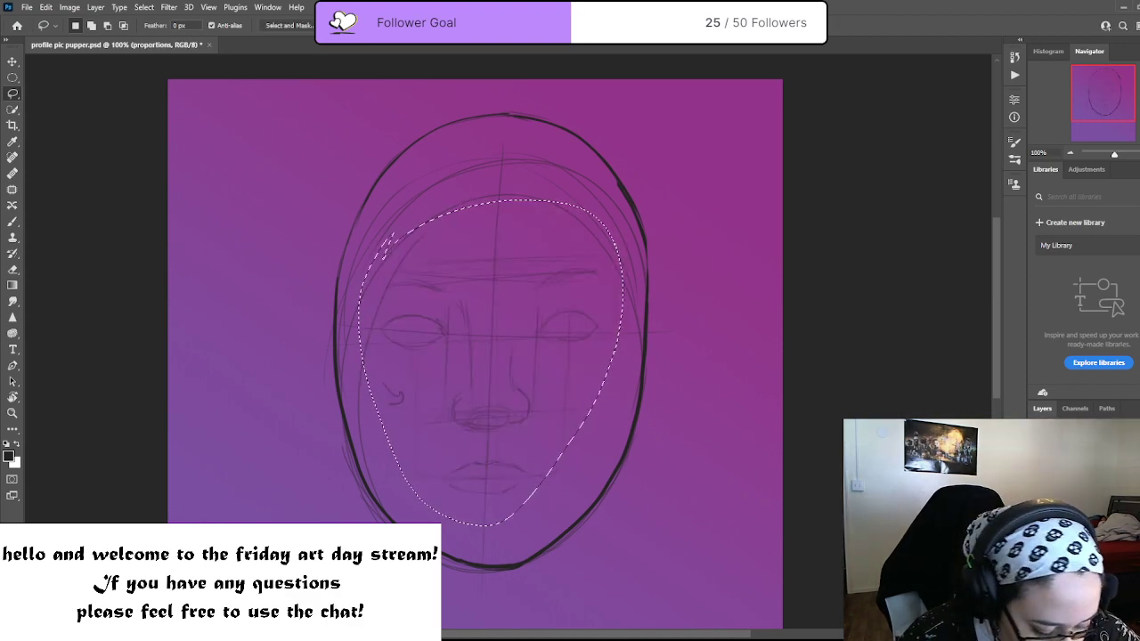
Deselect the lassoed area and shift the whole proportions sketch slightly up and to the right with Free Transform
key("ctrl+d")
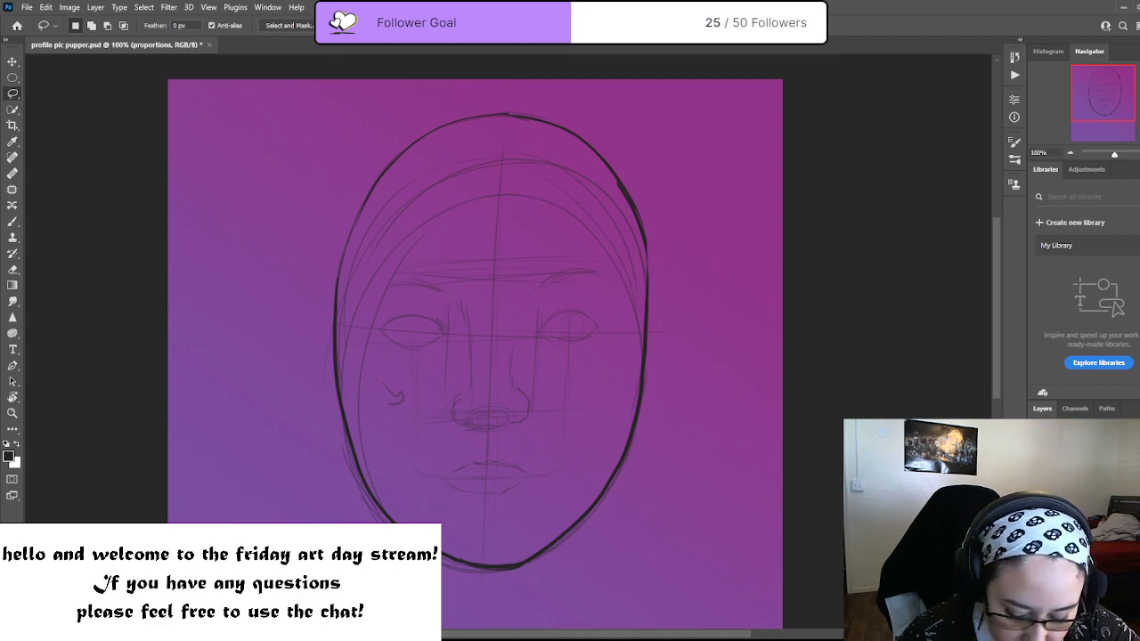
key("ctrl+t")
left_click_drag(523, 373, 516, 354)
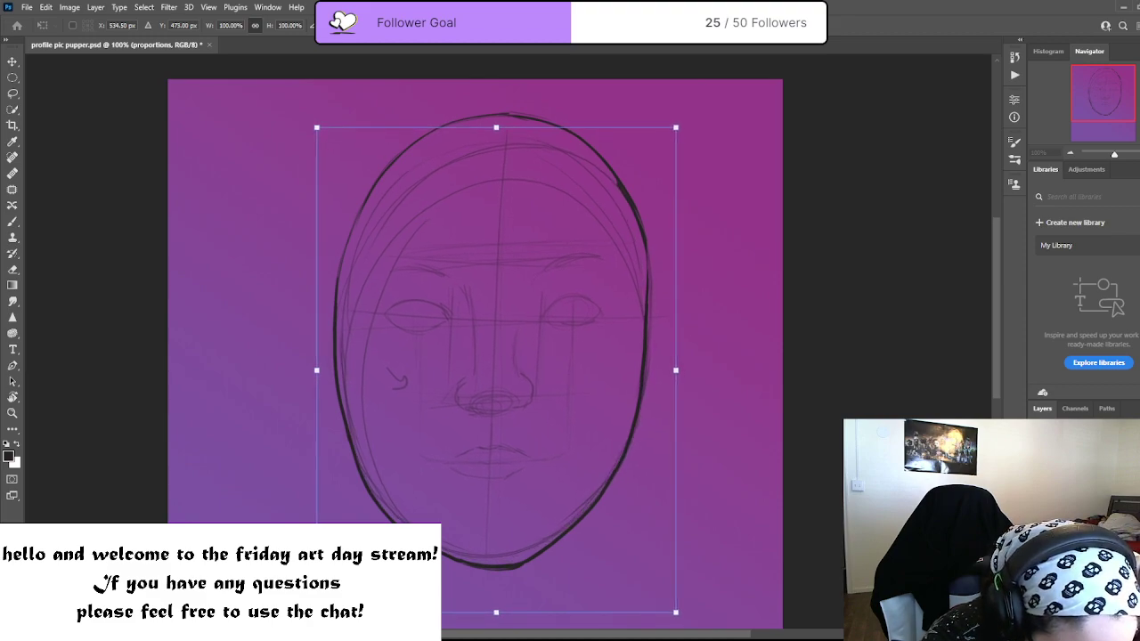
key("l")
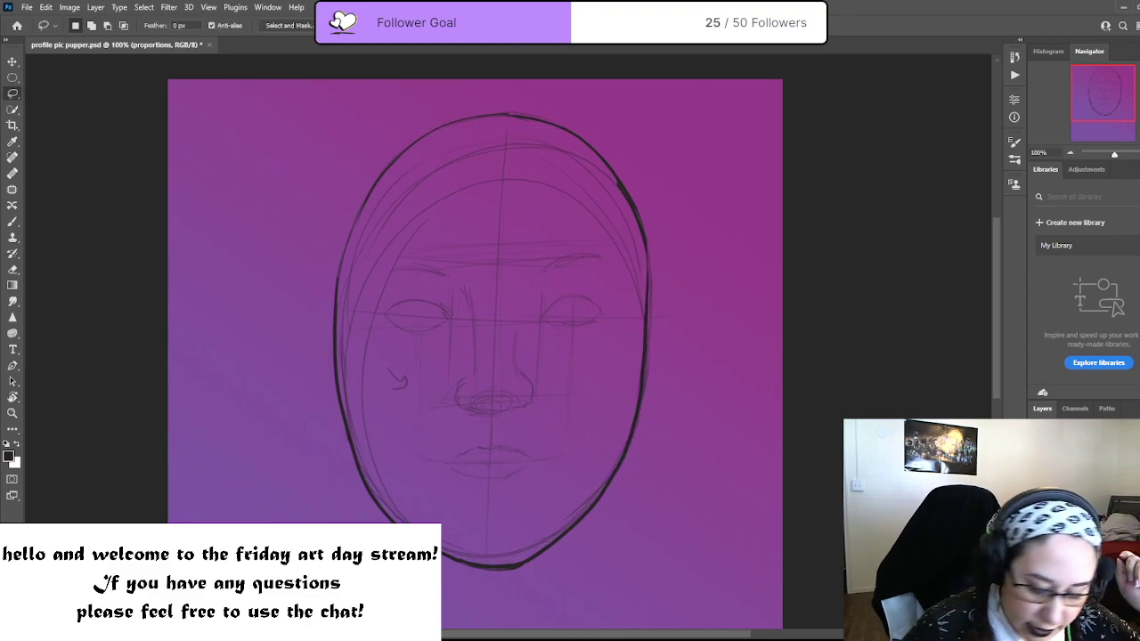
Draw bold, curved upper eyelid lines for both eyes on Layer 7, following the proportions guide
key("alt+bracketleft")
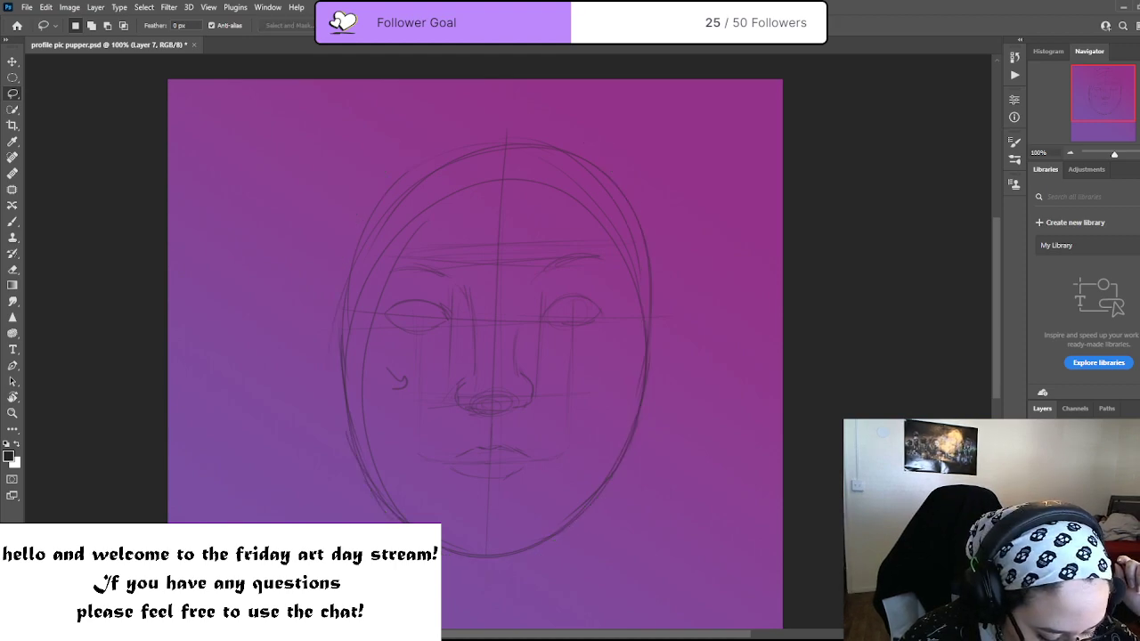
key("b")
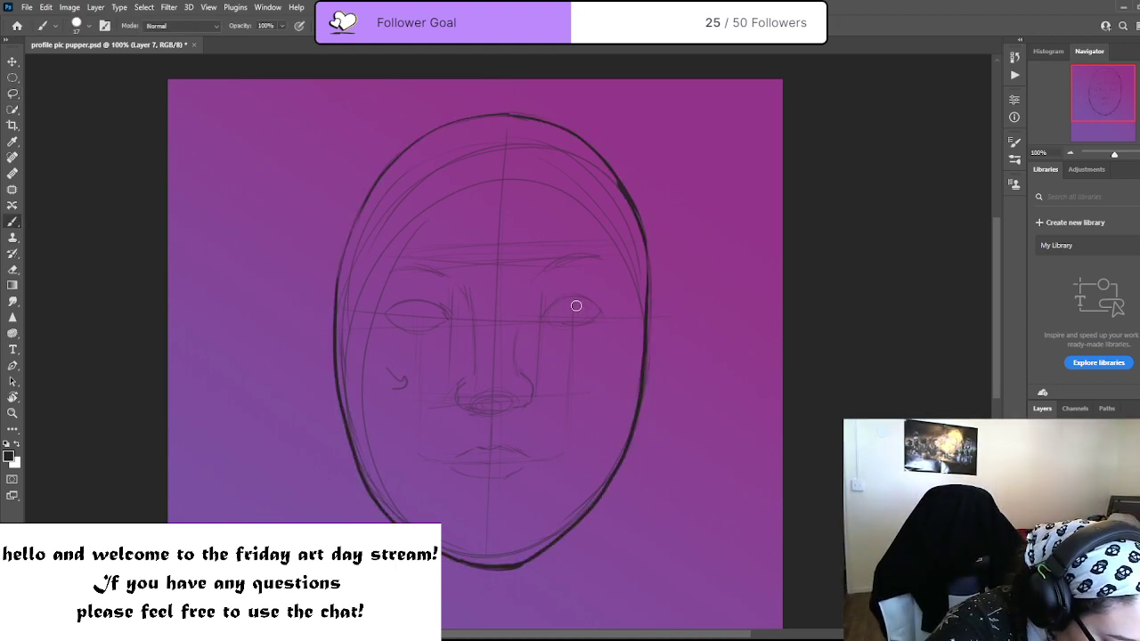
mouse_move(545, 313)
left_mouse_down()
mouse_move(575, 298)
mouse_move(611, 322)
left_mouse_up()
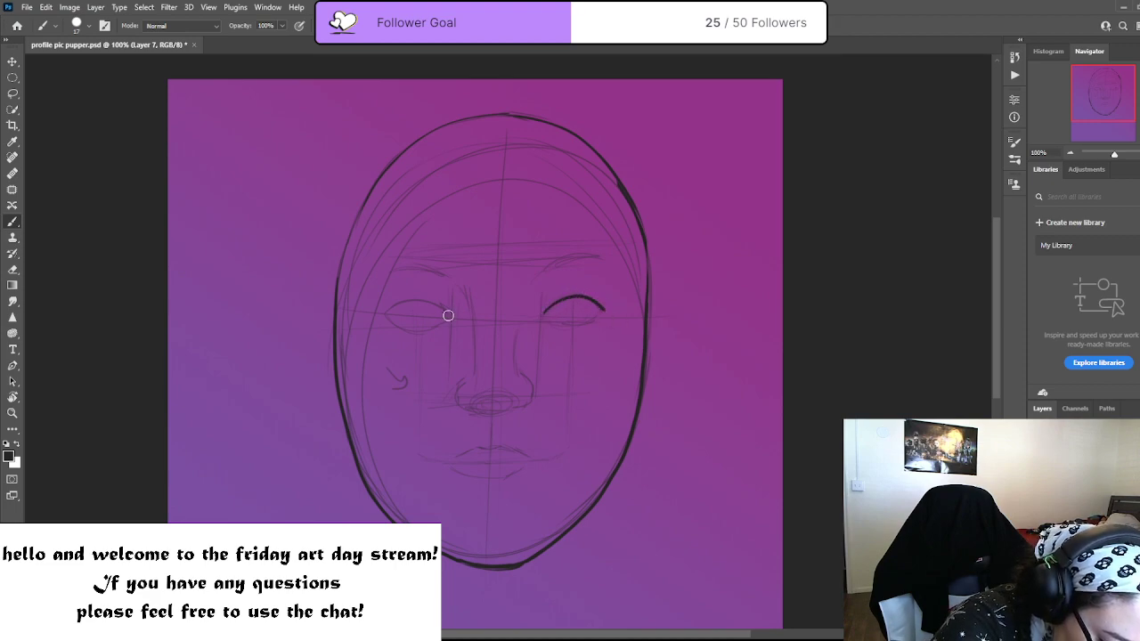
mouse_move(445, 314)
left_mouse_down()
mouse_move(405, 297)
mouse_move(383, 317)
left_mouse_up()
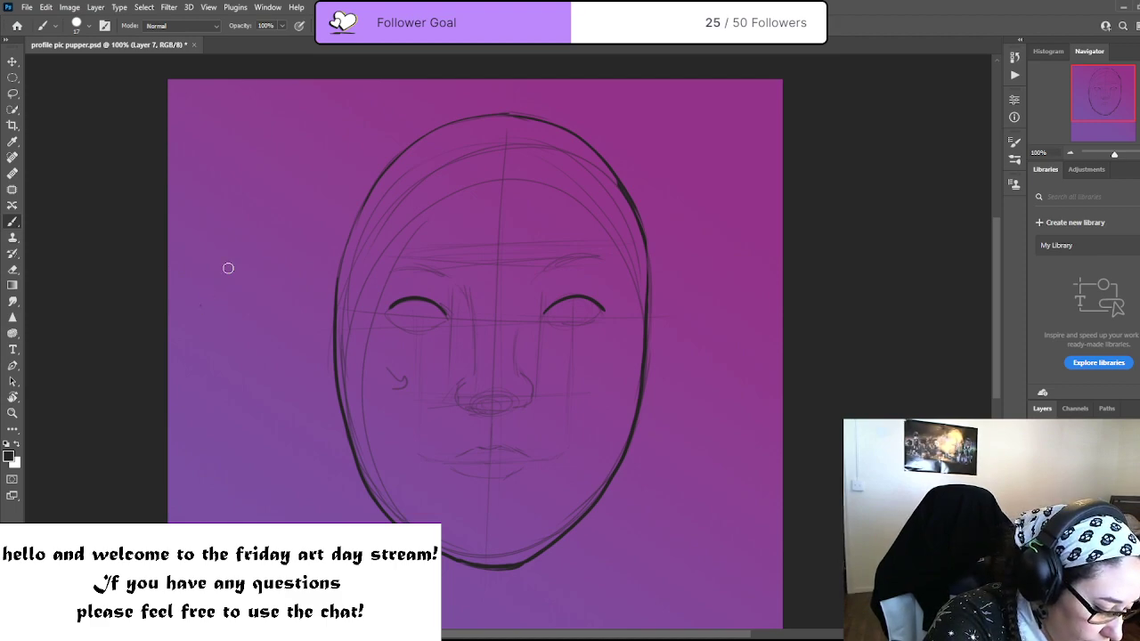
Sketch a slanted, angular demonstration eye with a partial iris in the empty area left of the head
mouse_move(203, 303)
left_mouse_down()
mouse_move(273, 237)
mouse_move(287, 283)
left_mouse_up()
left_click_drag(203, 292, 205, 358)
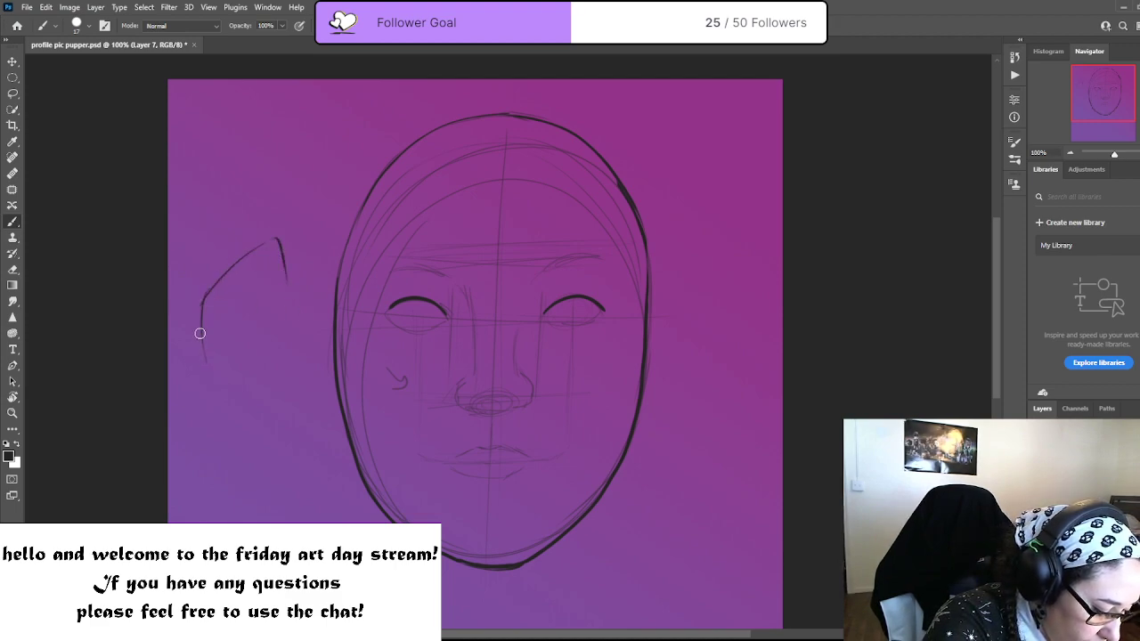
mouse_move(285, 255)
left_mouse_down()
mouse_move(278, 312)
mouse_move(208, 358)
left_mouse_up()
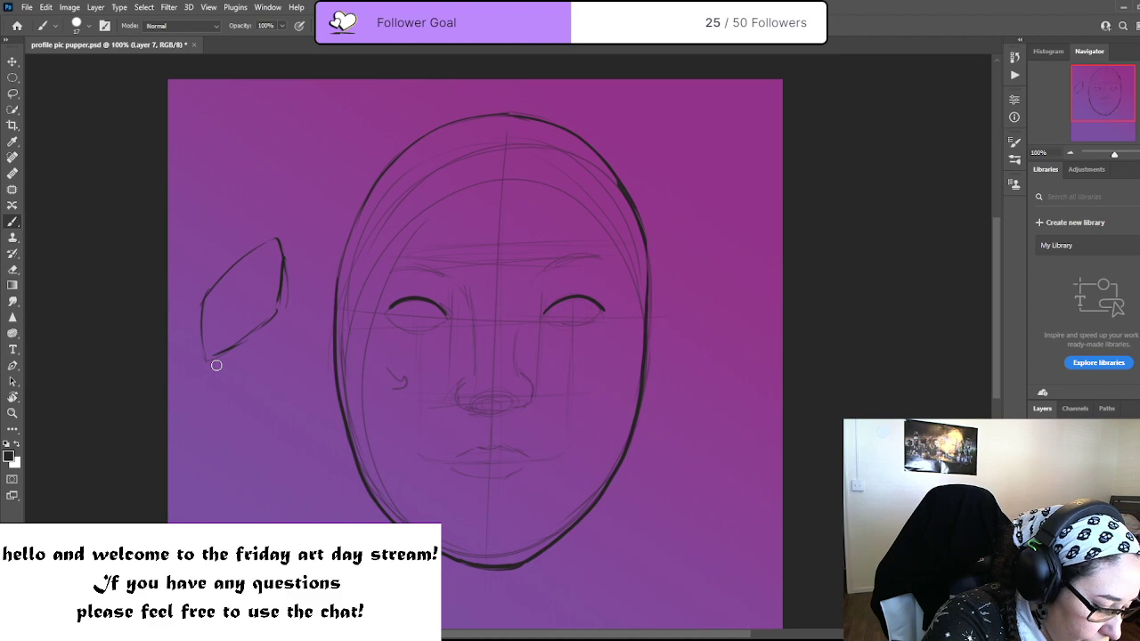
left_click_drag(209, 349, 282, 242)
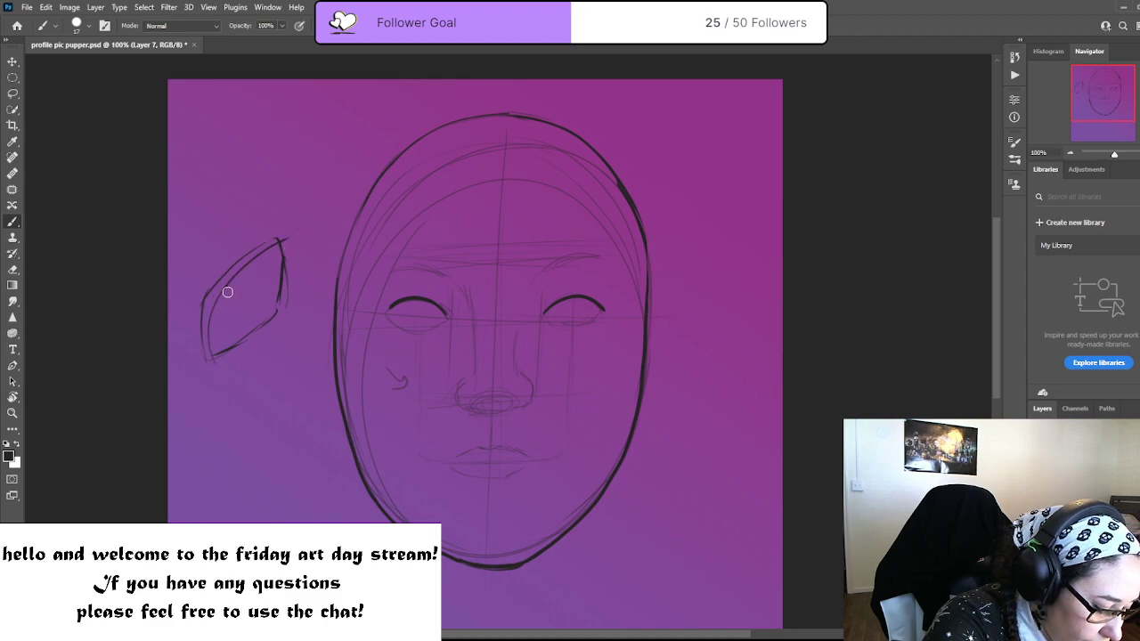
mouse_move(223, 290)
left_mouse_down()
mouse_move(251, 330)
mouse_move(269, 303)
mouse_move(265, 265)
left_mouse_up()
mouse_move(247, 329)
left_mouse_down()
mouse_move(277, 284)
mouse_move(284, 227)
left_mouse_up()
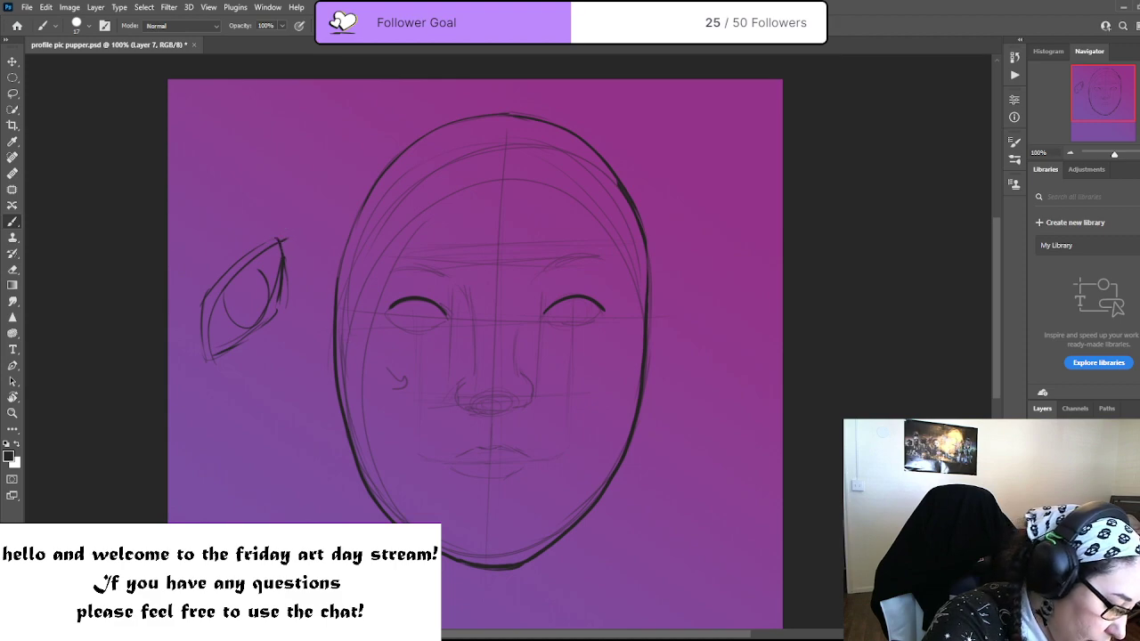
Draw a demonstration eye around a circle at the canvas's upper right, and add a check mark above each demonstration eye
mouse_move(695, 138)
left_mouse_down()
mouse_move(727, 196)
mouse_move(686, 140)
left_mouse_up()
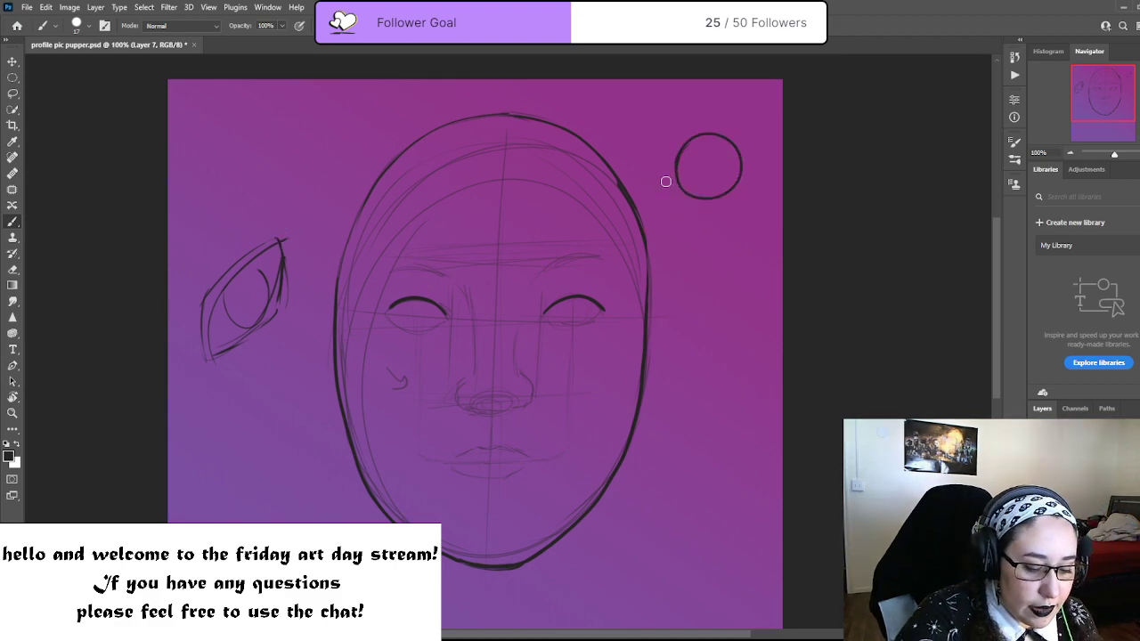
mouse_move(684, 141)
left_mouse_down()
mouse_move(749, 160)
mouse_move(700, 185)
mouse_move(752, 162)
mouse_move(710, 178)
mouse_move(725, 158)
mouse_move(711, 145)
mouse_move(690, 164)
left_mouse_up()
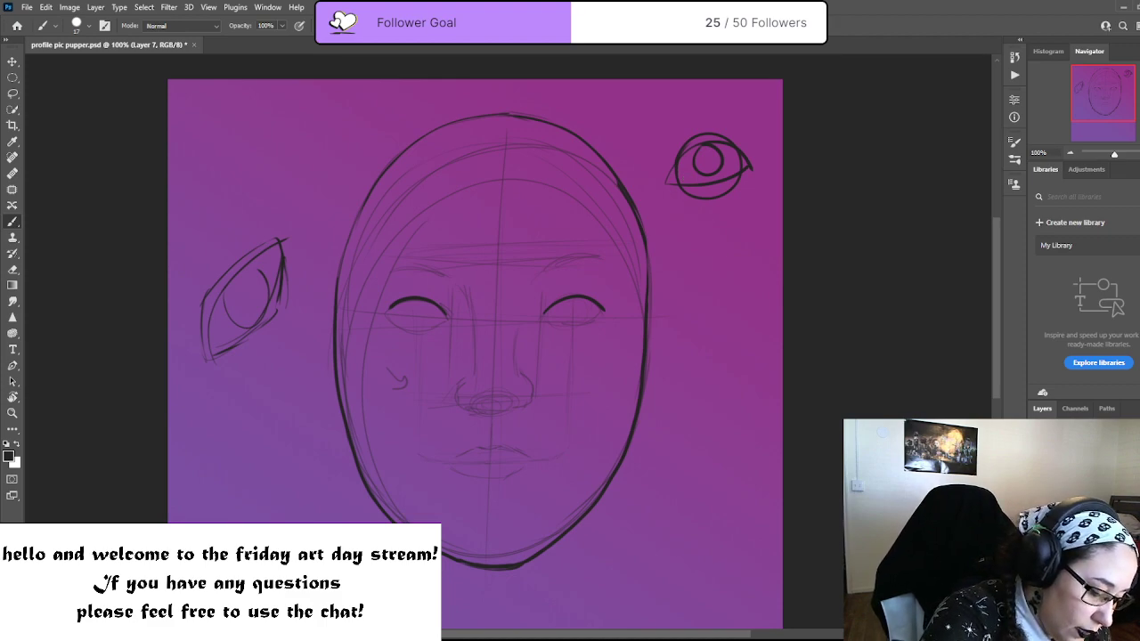
left_click_drag(247, 226, 261, 214)
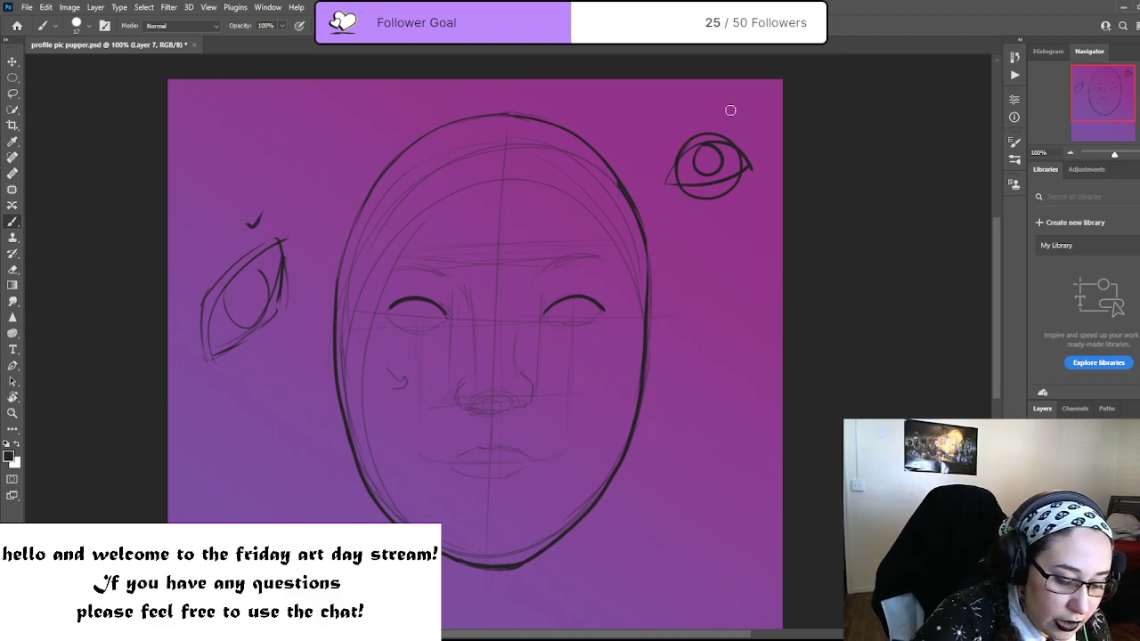
left_click_drag(730, 110, 743, 111)
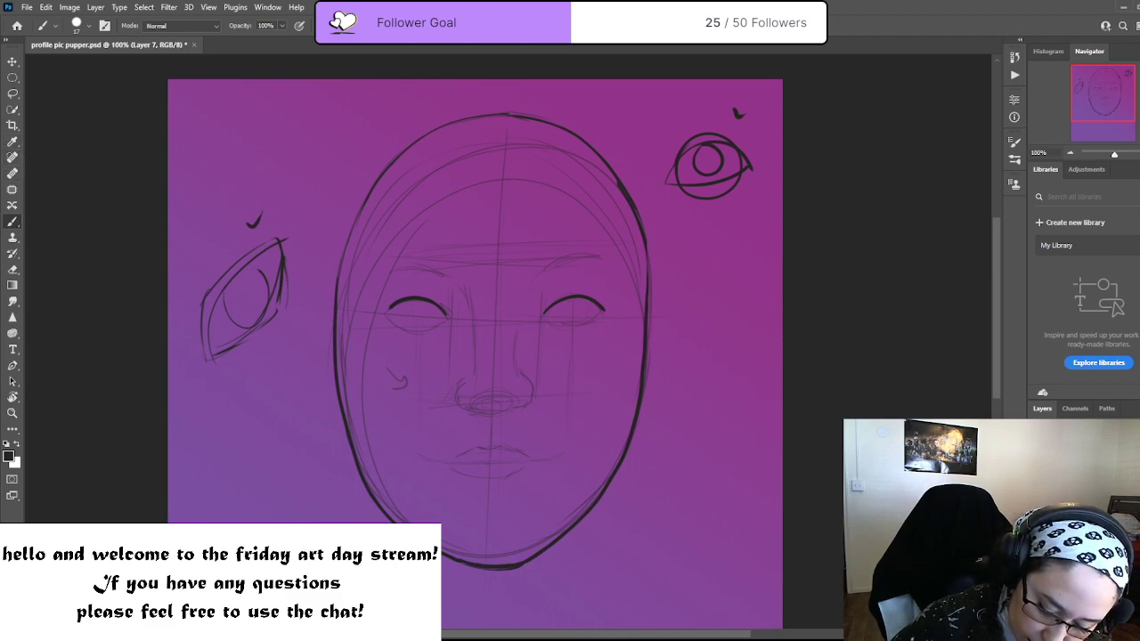
Demonstrate masking by hiding the upper-right eye with black on Layer 7's mask and restoring it with white
key("ctrl+backslash")
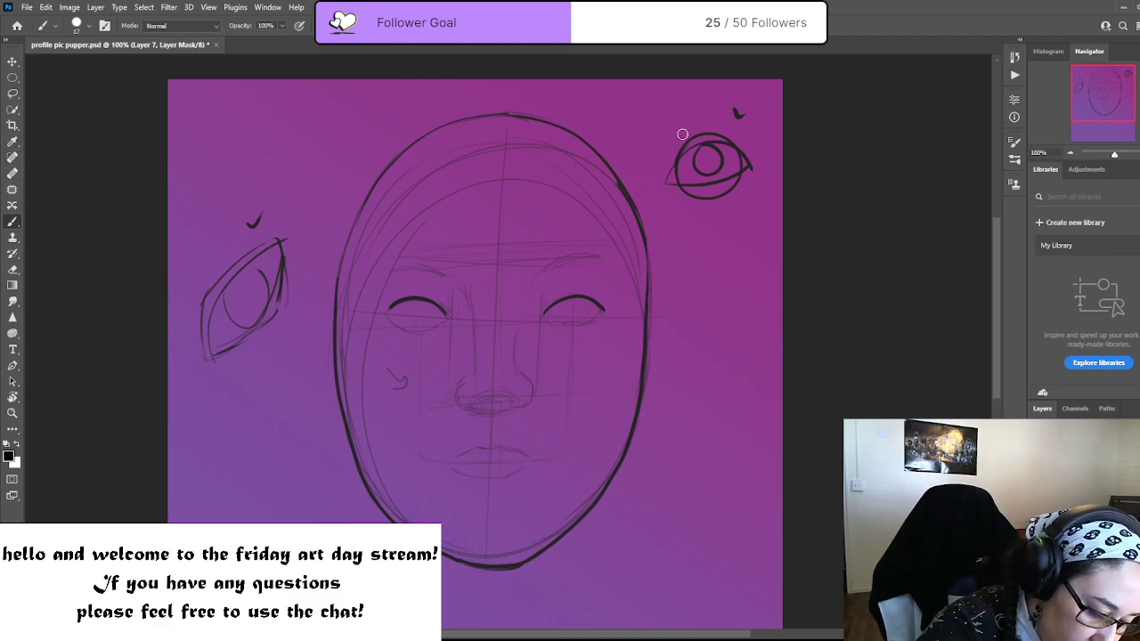
left_click_drag(682, 132, 667, 196)
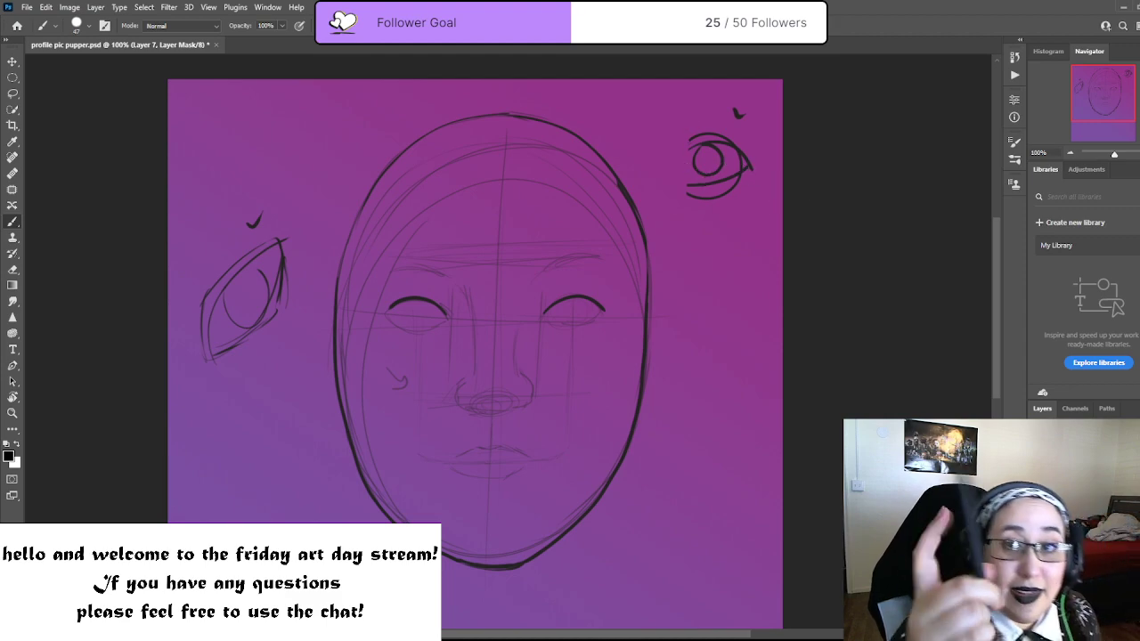
mouse_move(683, 177)
left_mouse_down()
mouse_move(726, 152)
mouse_move(747, 85)
mouse_move(725, 216)
mouse_move(755, 155)
left_mouse_up()
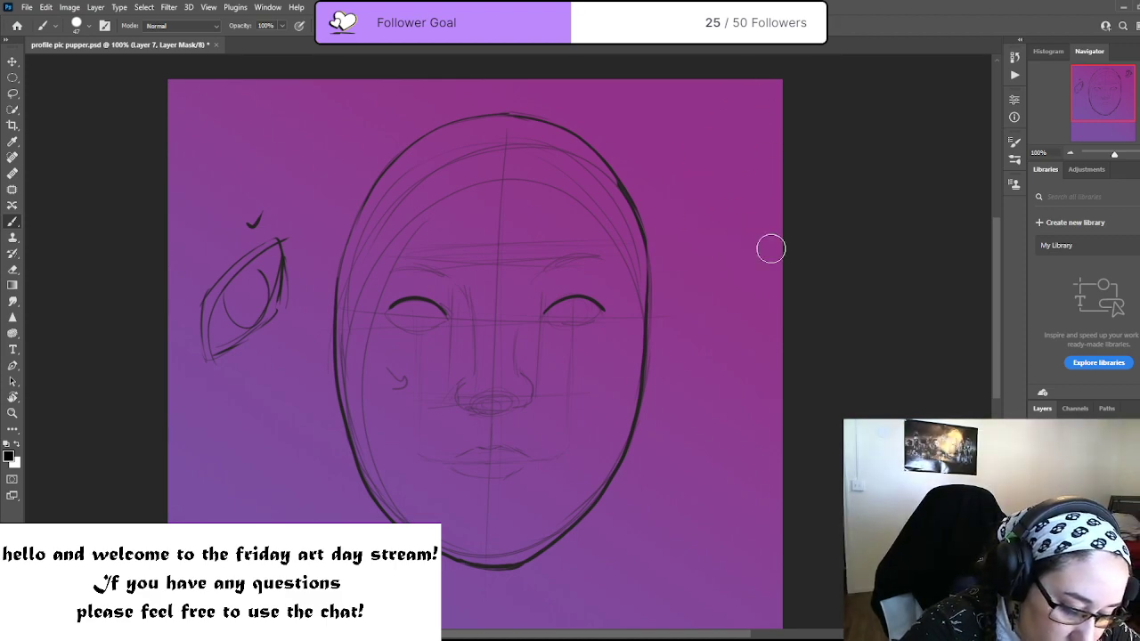
key("x")
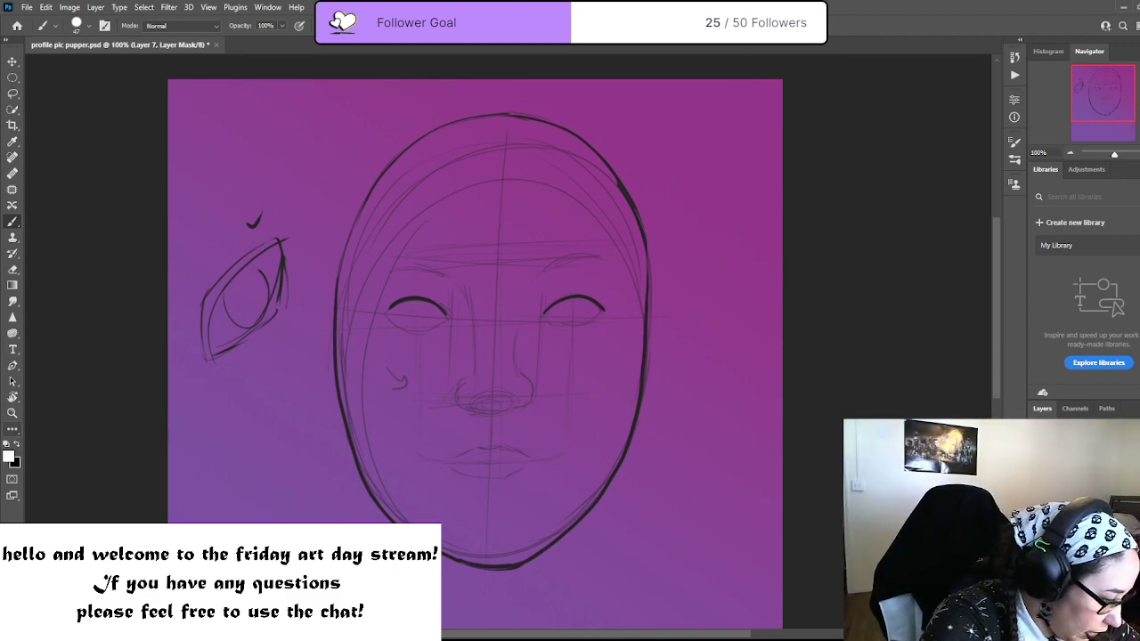
mouse_move(728, 192)
left_mouse_down()
mouse_move(678, 125)
mouse_move(726, 102)
mouse_move(749, 114)
mouse_move(749, 210)
left_mouse_up()
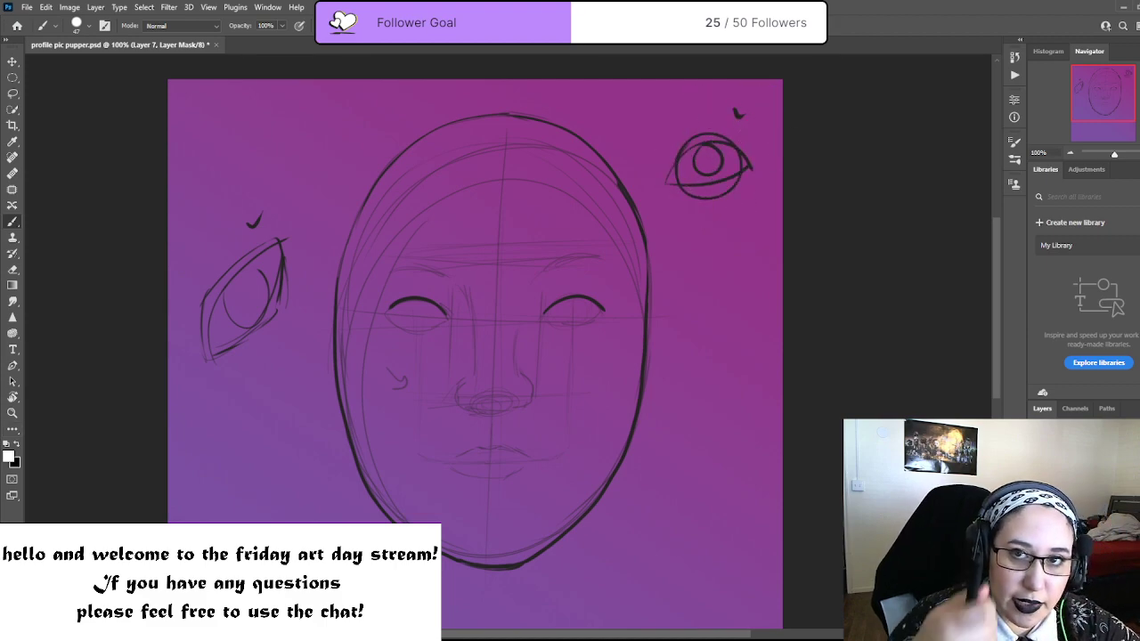
Paint black on Layer 7's mask over both demonstration eyes and their check marks, and return to the layer's artwork
key("x")
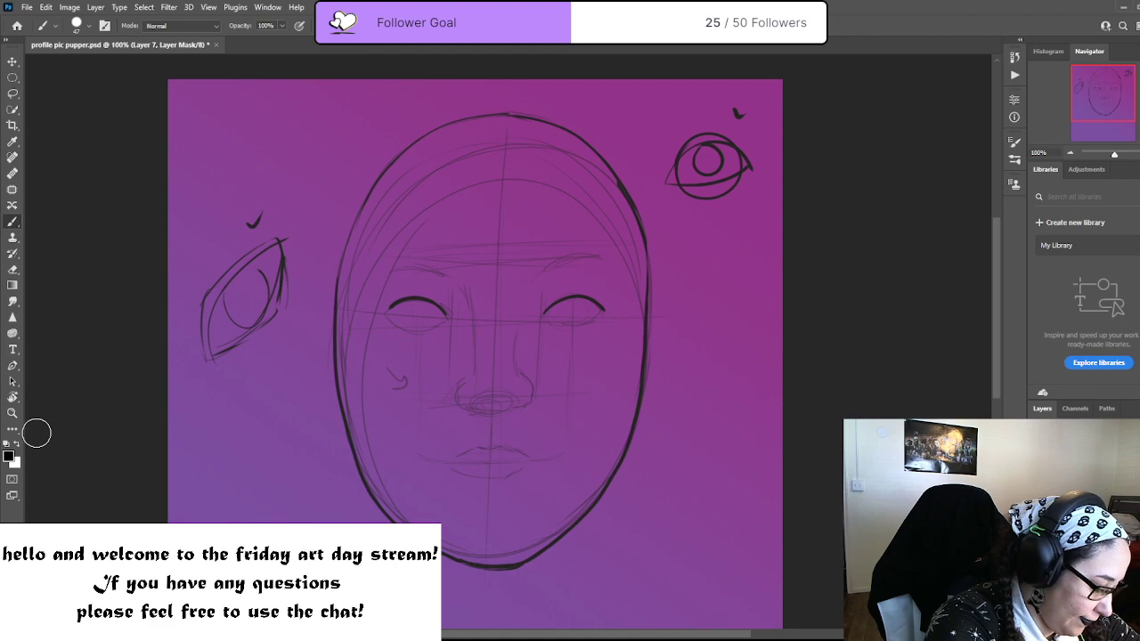
mouse_move(725, 183)
left_mouse_down()
mouse_move(685, 214)
mouse_move(676, 155)
mouse_move(750, 93)
mouse_move(763, 180)
mouse_move(669, 193)
left_mouse_up()
mouse_move(262, 214)
left_mouse_down()
mouse_move(274, 185)
mouse_move(233, 238)
mouse_move(213, 359)
mouse_move(239, 380)
left_mouse_up()
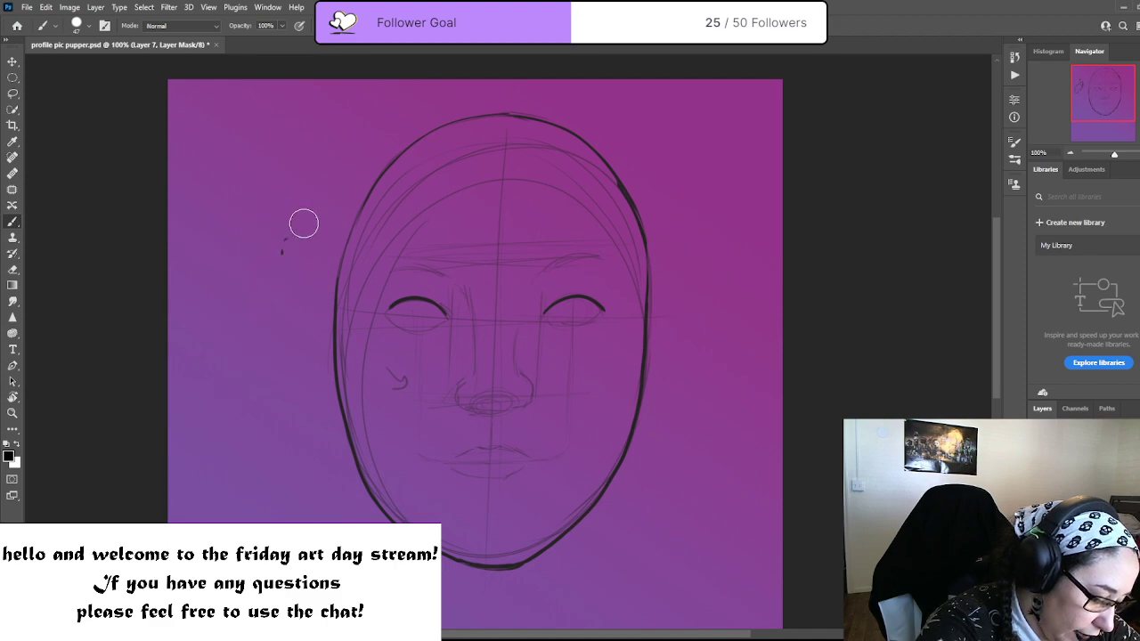
mouse_move(303, 223)
left_mouse_down()
mouse_move(267, 315)
mouse_move(288, 279)
left_mouse_up()
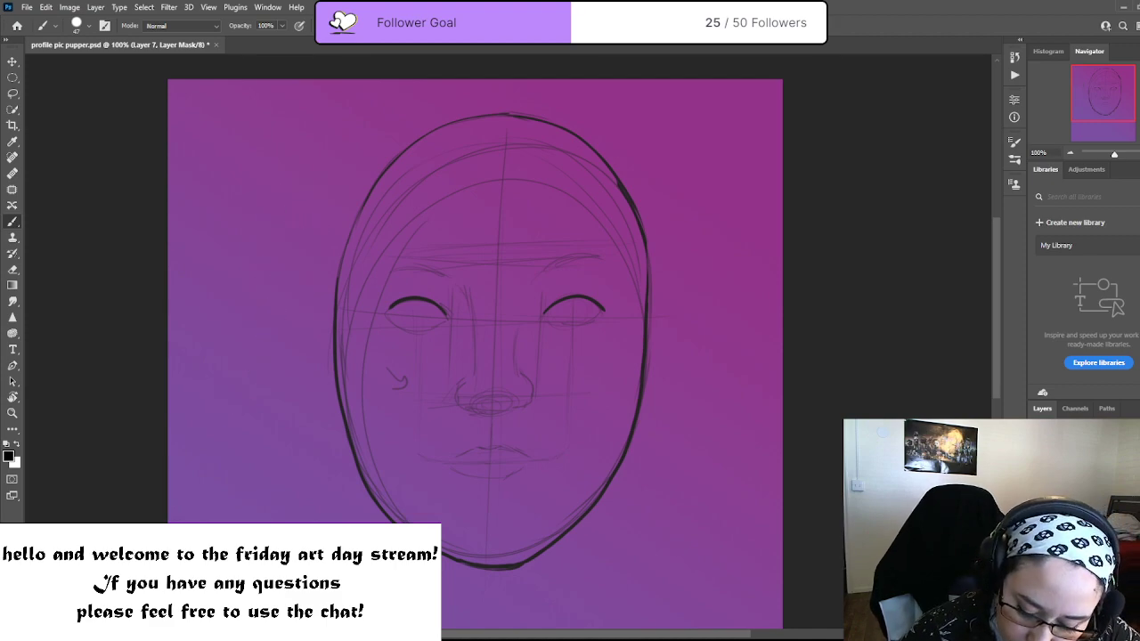
key("ctrl+2")
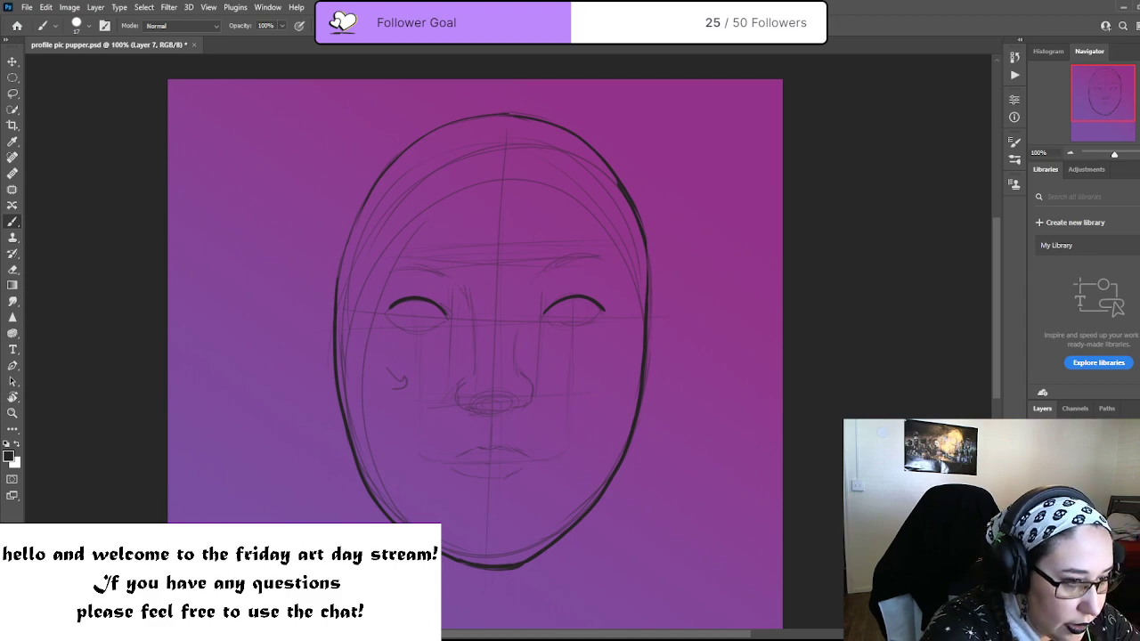
Draw bold lower eyelid lines on both eyes, closing the outer corner of the right-hand eye
key("ctrl+plus")
left_click_drag(739, 321, 751, 244)
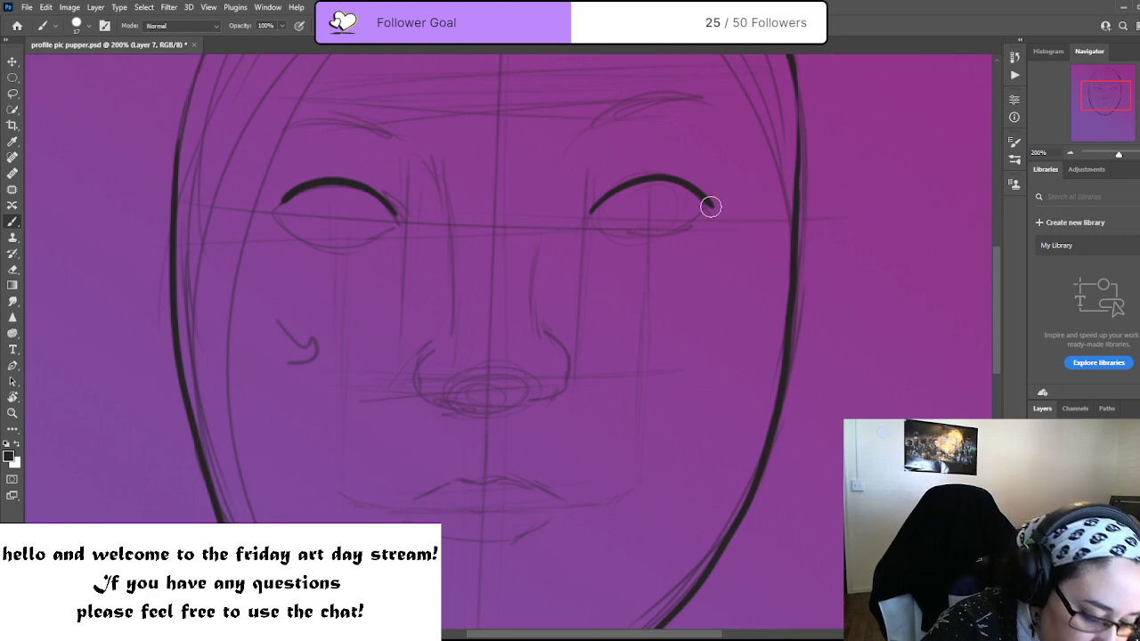
left_click_drag(711, 212, 643, 240)
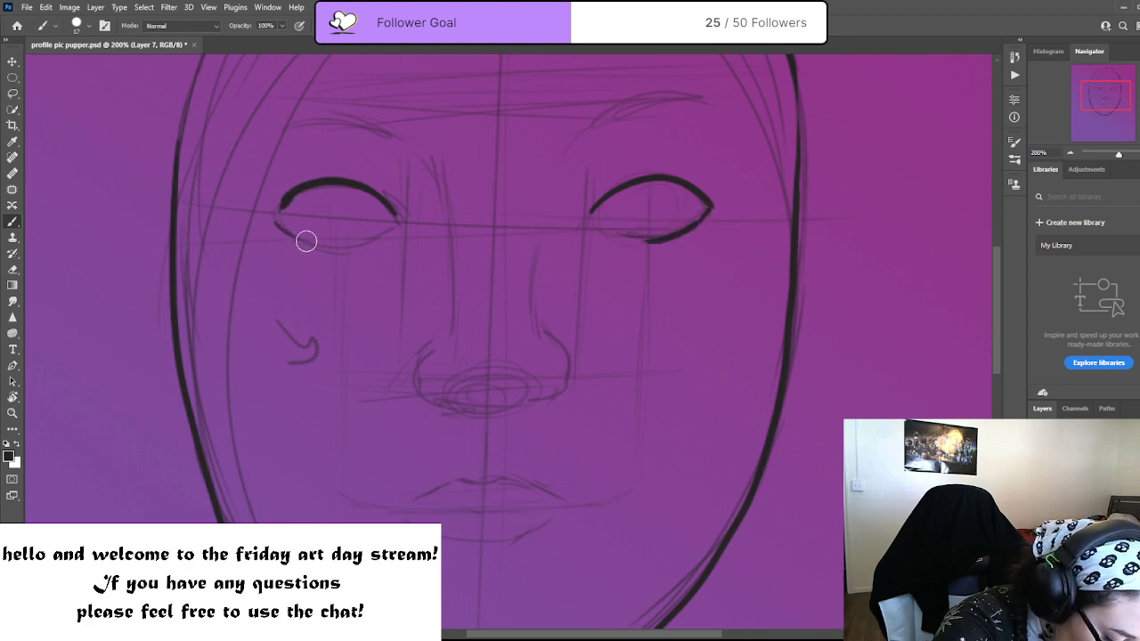
mouse_move(274, 222)
left_mouse_down()
mouse_move(365, 242)
mouse_move(308, 242)
mouse_move(352, 243)
mouse_move(398, 218)
left_mouse_up()
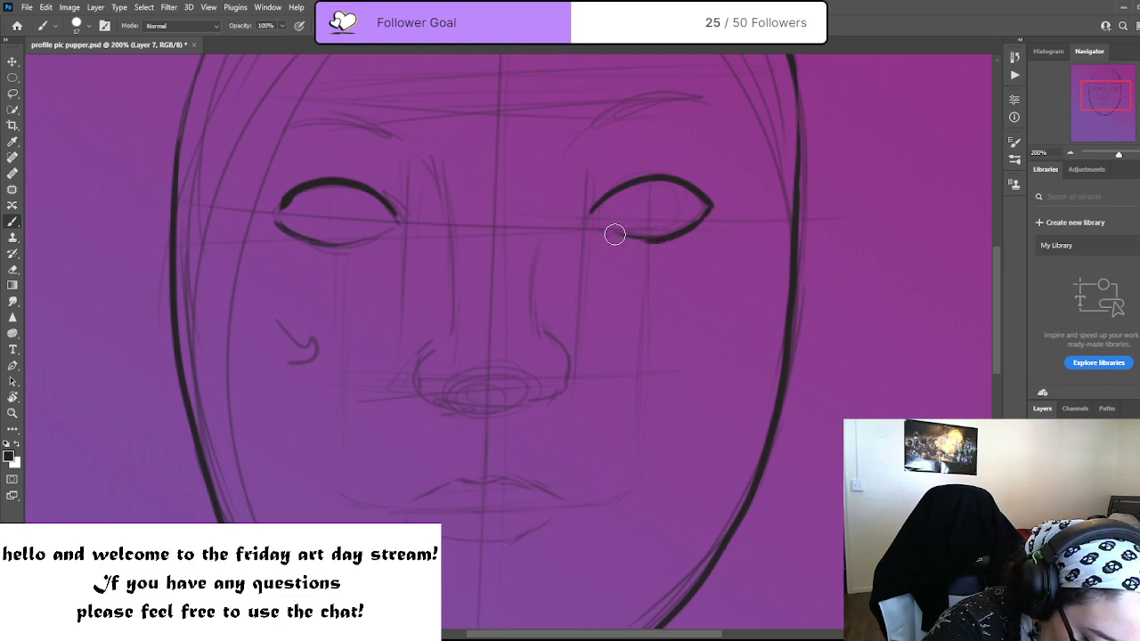
Draw a bold round iris in each eye and close the outer corner of the left-hand eye
mouse_move(645, 190)
left_mouse_down()
mouse_move(638, 228)
mouse_move(675, 227)
mouse_move(673, 187)
mouse_move(629, 198)
left_mouse_up()
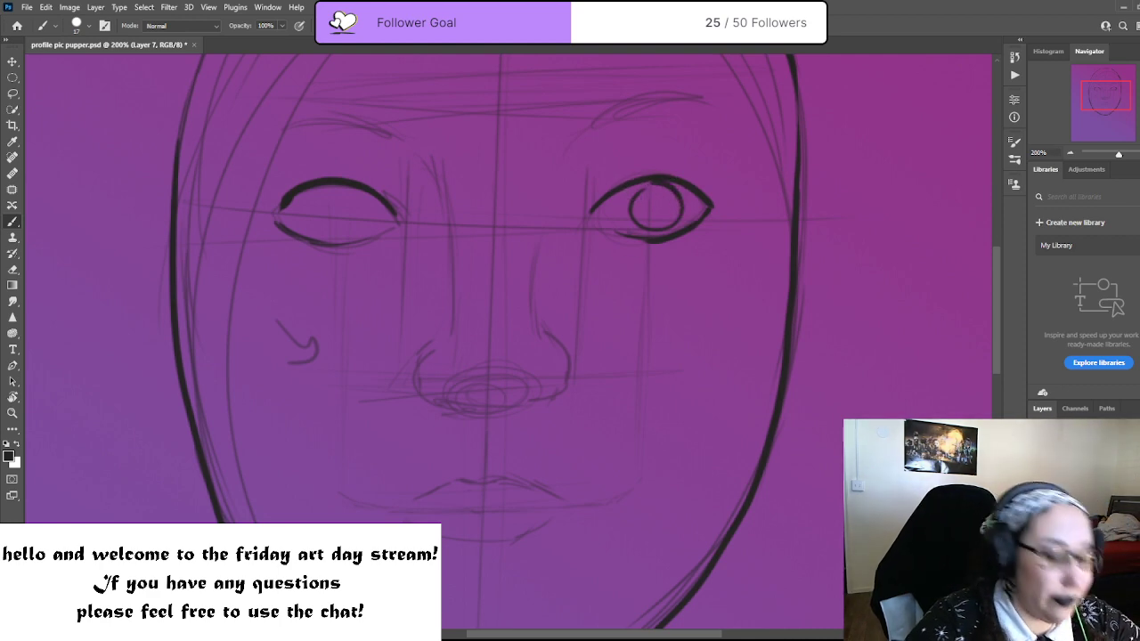
mouse_move(330, 193)
left_mouse_down()
mouse_move(311, 208)
mouse_move(368, 217)
mouse_move(312, 205)
mouse_move(364, 214)
mouse_move(310, 232)
mouse_move(337, 244)
left_mouse_up()
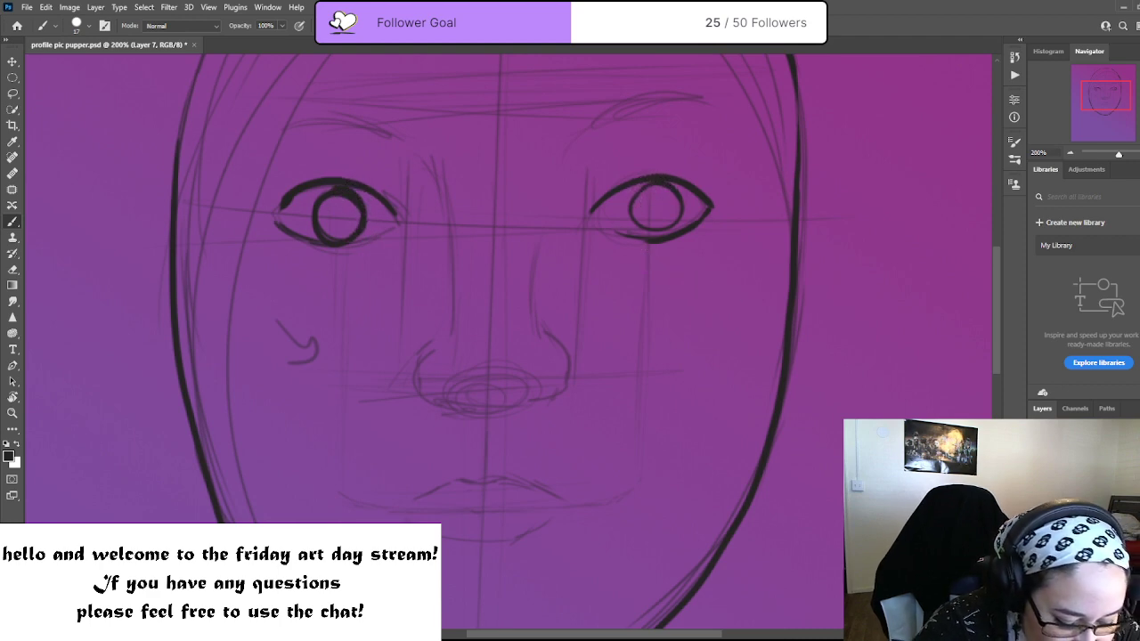
mouse_move(647, 187)
left_mouse_down()
mouse_move(628, 217)
mouse_move(642, 236)
mouse_move(681, 216)
mouse_move(675, 195)
mouse_move(653, 185)
mouse_move(622, 218)
left_mouse_up()
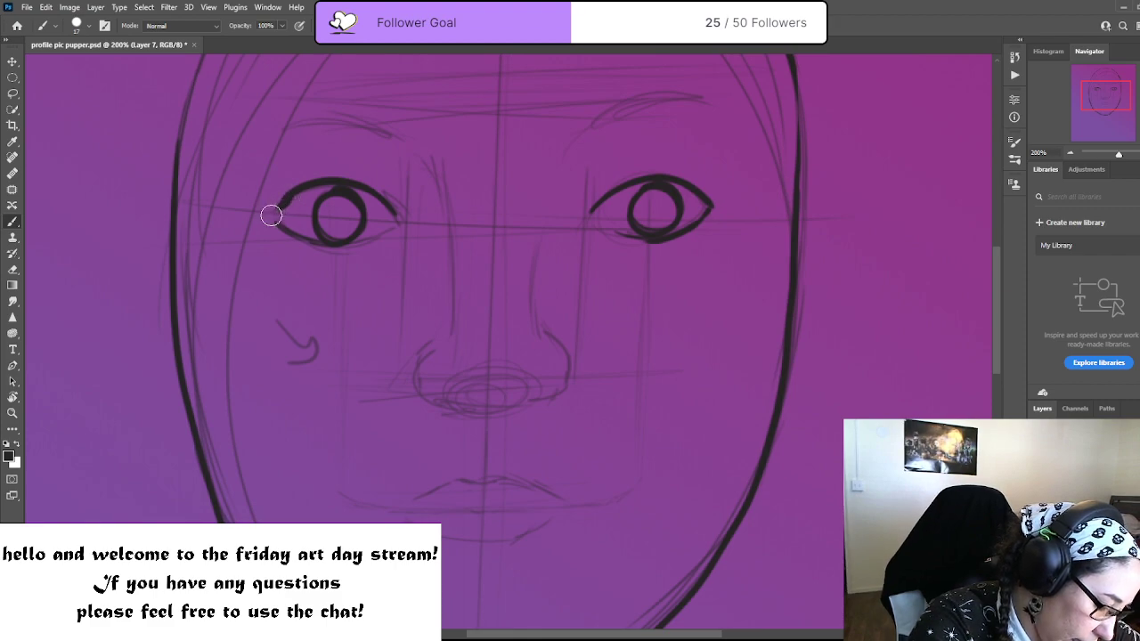
mouse_move(291, 236)
left_mouse_down()
mouse_move(266, 215)
mouse_move(294, 192)
mouse_move(280, 205)
mouse_move(345, 188)
left_mouse_up()
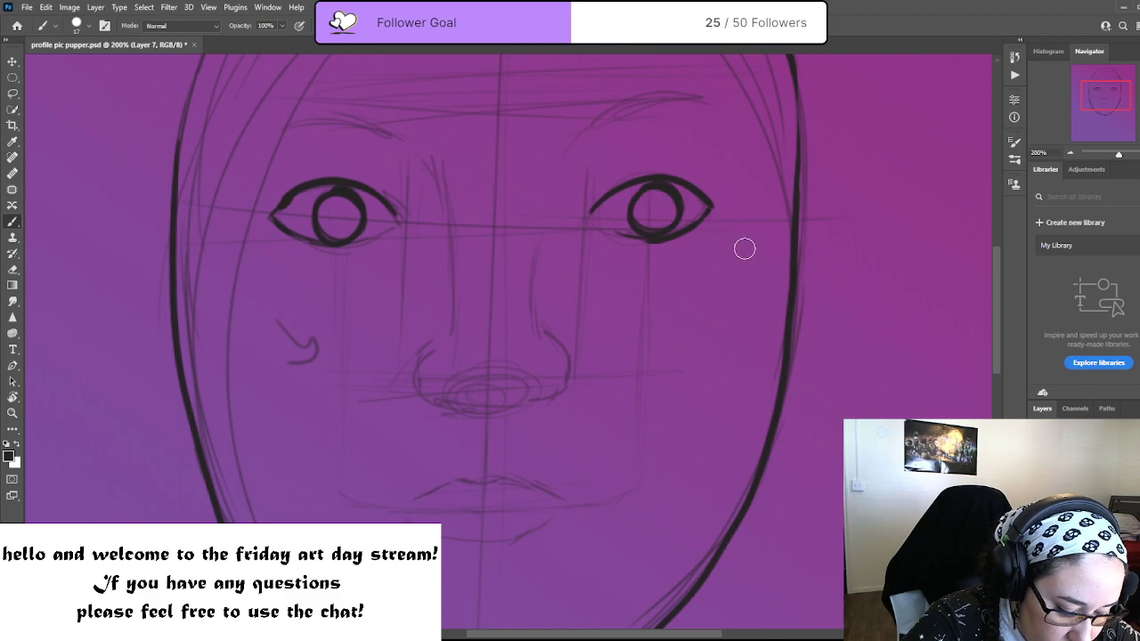
Draw bold nostrils and nose wings over the guide, and extend the inner corner of the right-hand eye
key("ctrl+minus")
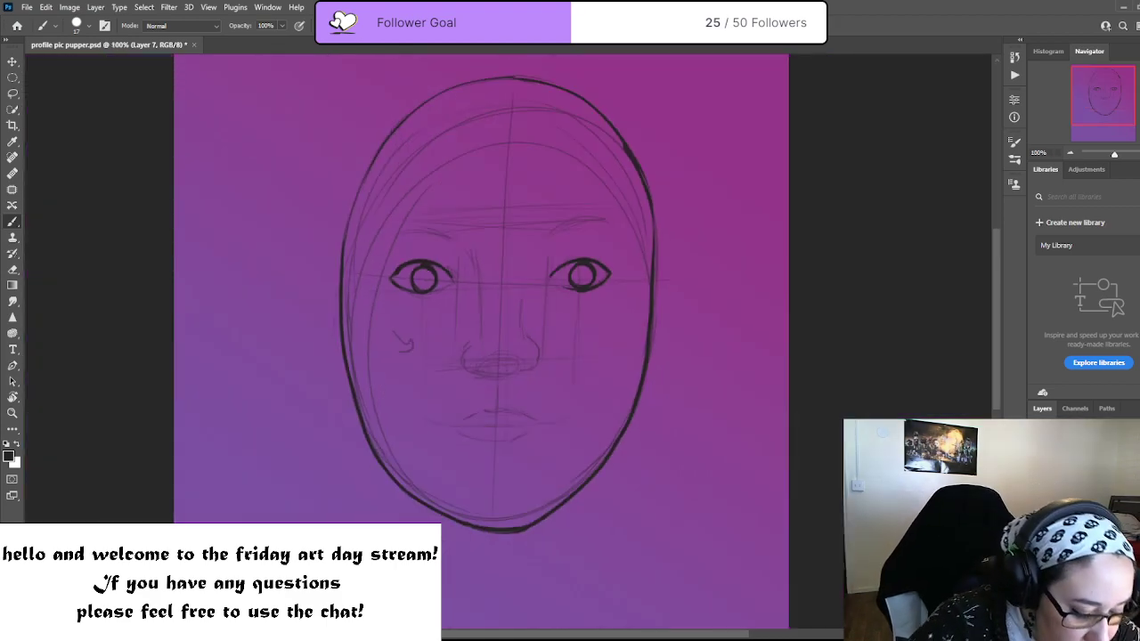
key("e")
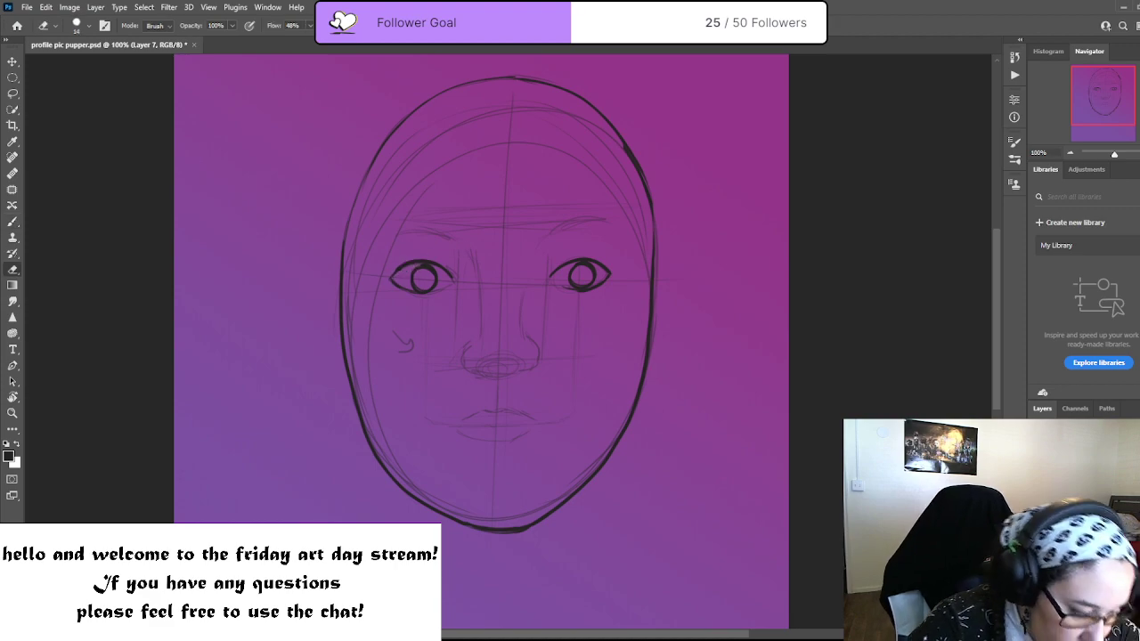
key("b")
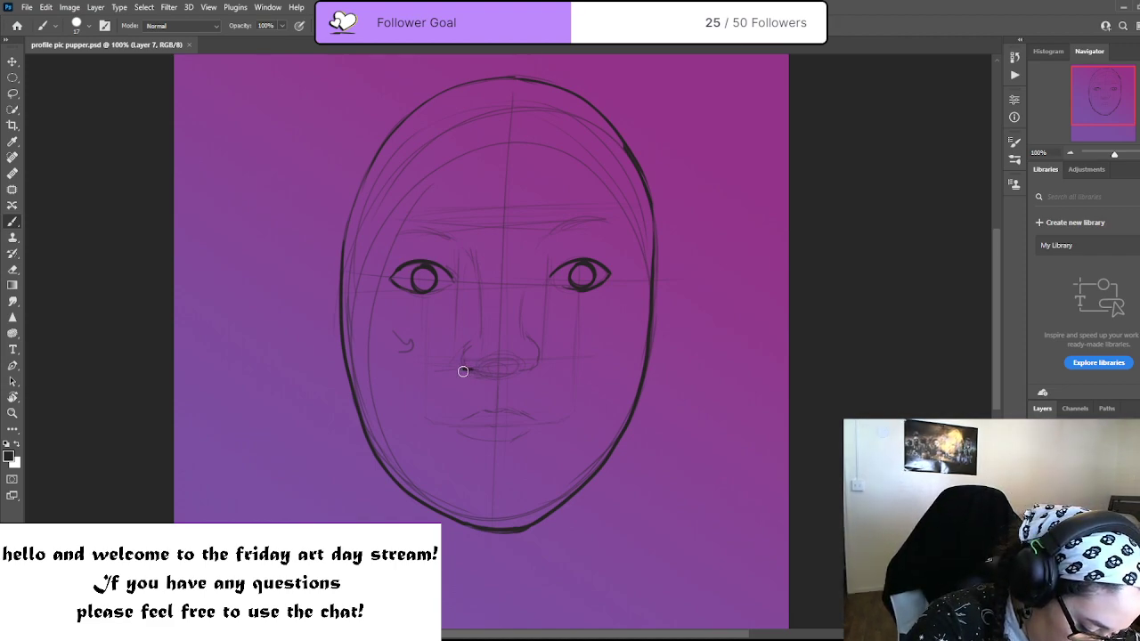
left_click_drag(461, 368, 522, 365)
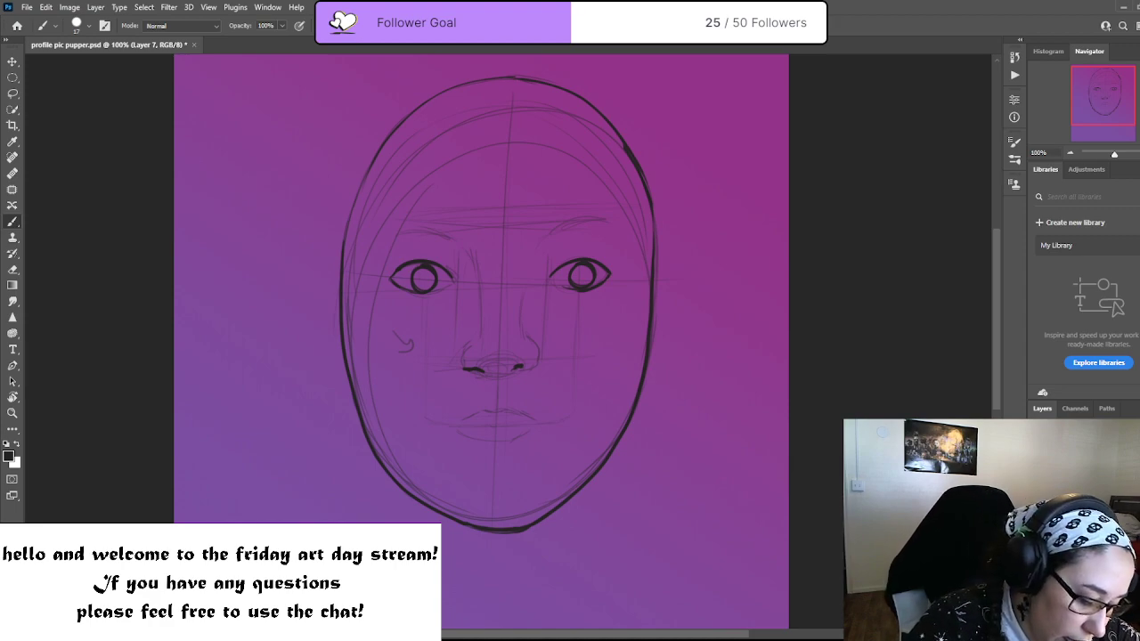
mouse_move(548, 278)
left_mouse_down()
mouse_move(565, 269)
mouse_move(560, 287)
left_mouse_up()
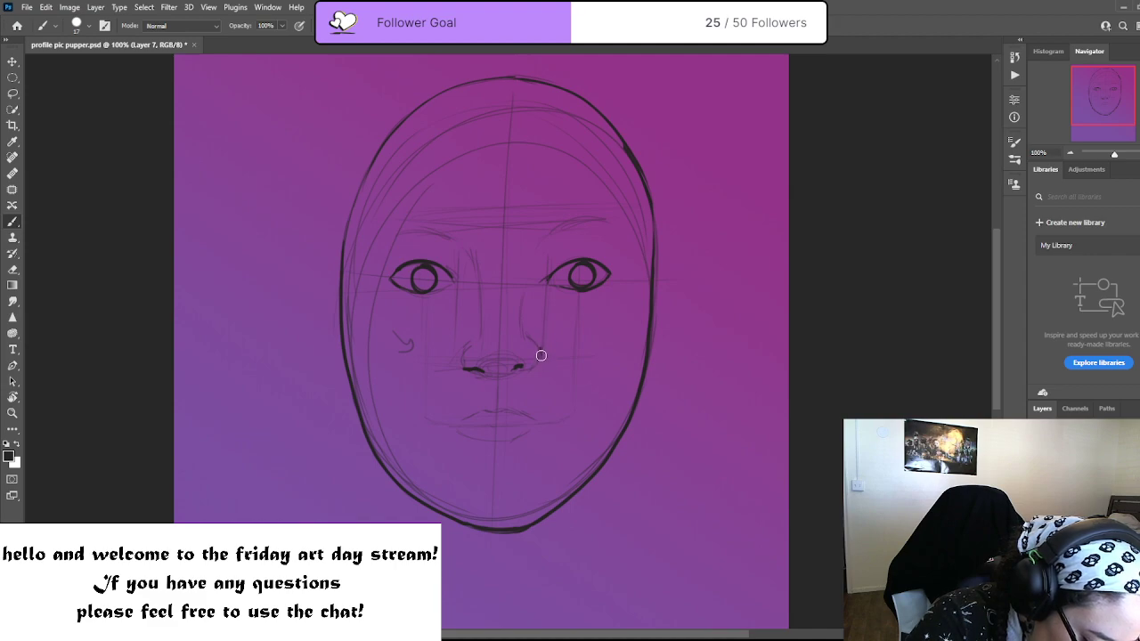
left_click_drag(537, 346, 540, 365)
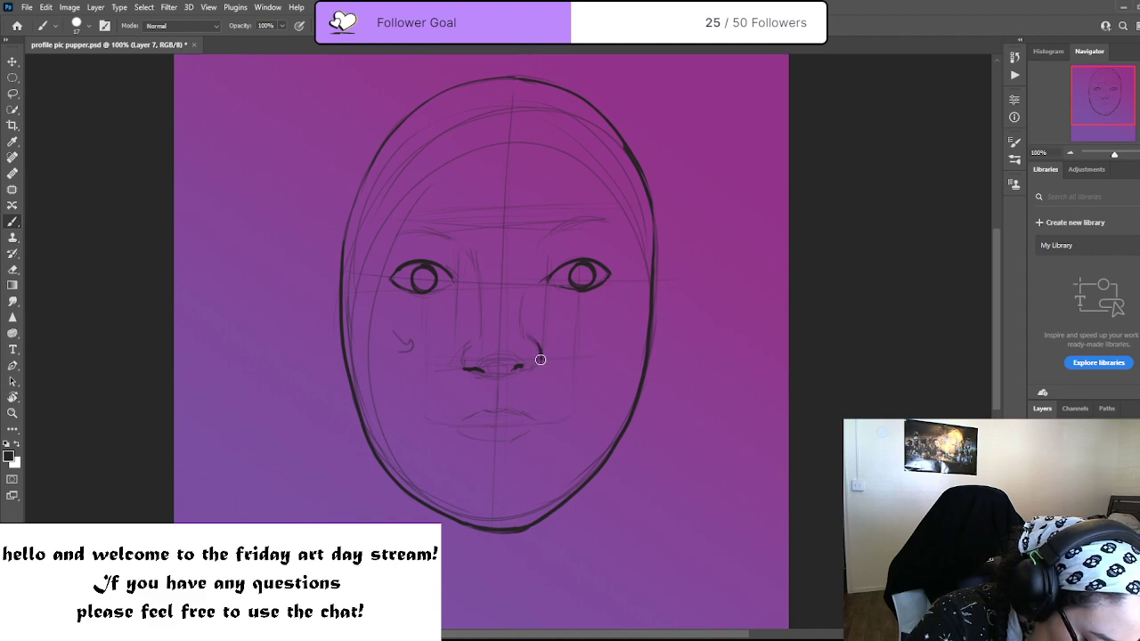
left_click_drag(460, 348, 457, 361)
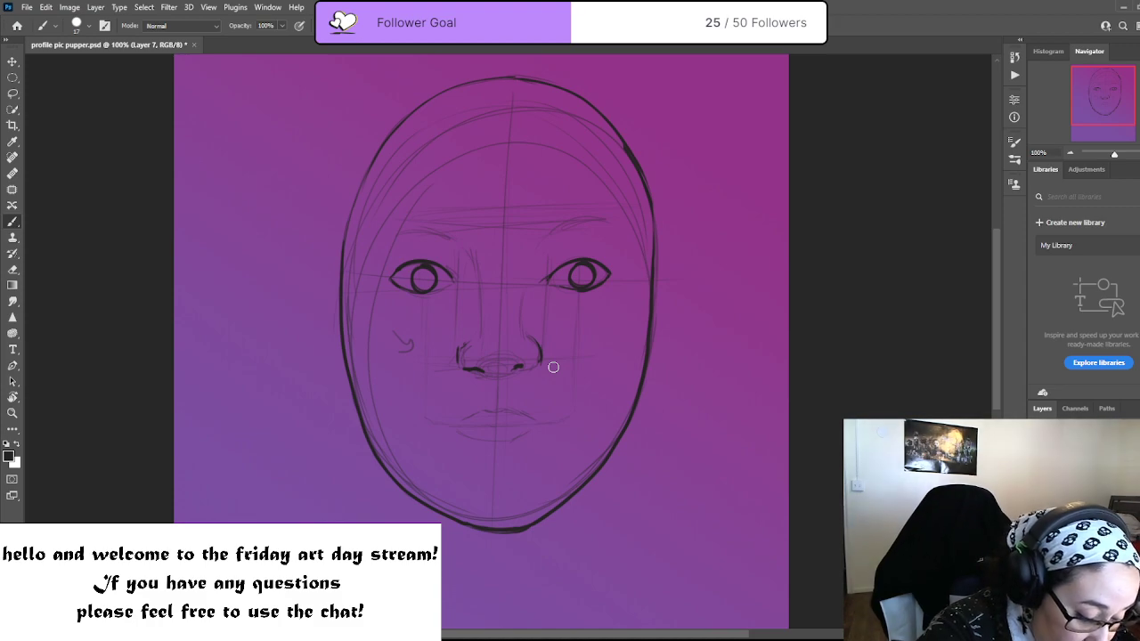
left_click_drag(465, 339, 458, 351)
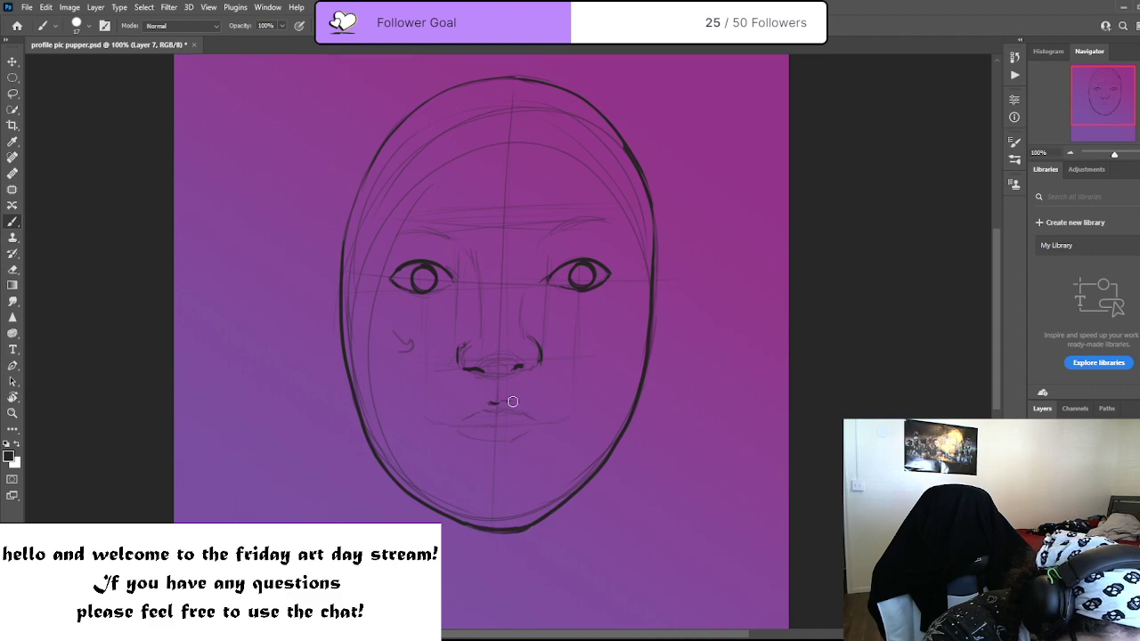
Draw the bold upper contour of the upper lip just above the guide's mouth
left_click_drag(529, 408, 465, 407)
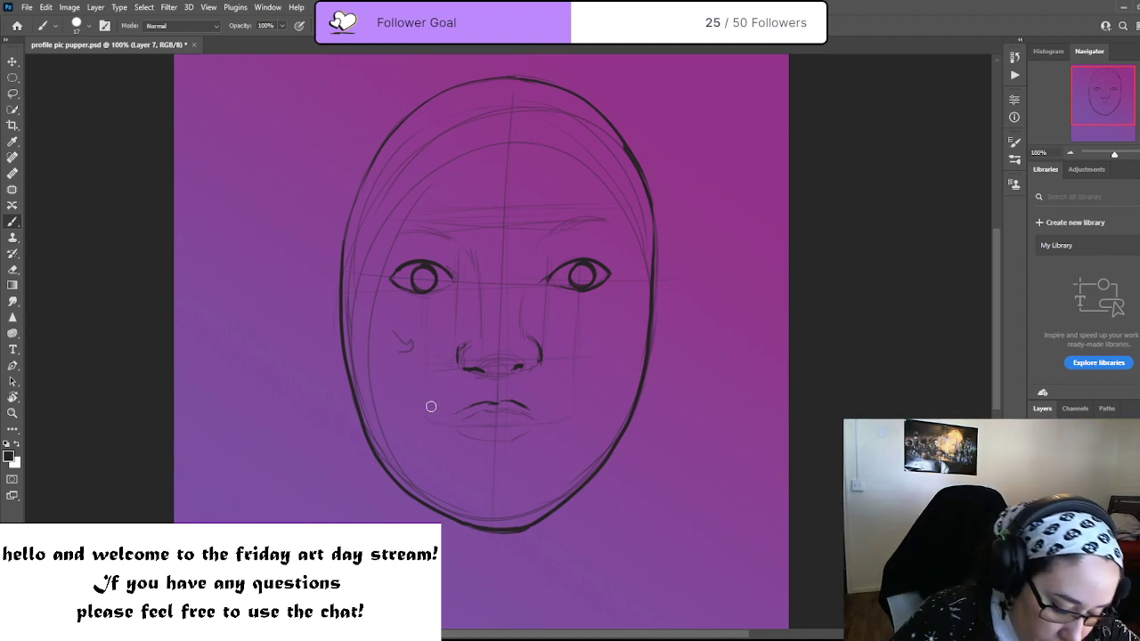
Sketch a tilted pair of demonstration lips beside the right side of the jaw, redrawing the lower lip and shading the opening
mouse_move(682, 440)
left_mouse_down()
mouse_move(731, 433)
mouse_move(677, 440)
mouse_move(669, 449)
mouse_move(697, 459)
mouse_move(674, 457)
mouse_move(700, 463)
mouse_move(724, 435)
left_mouse_up()
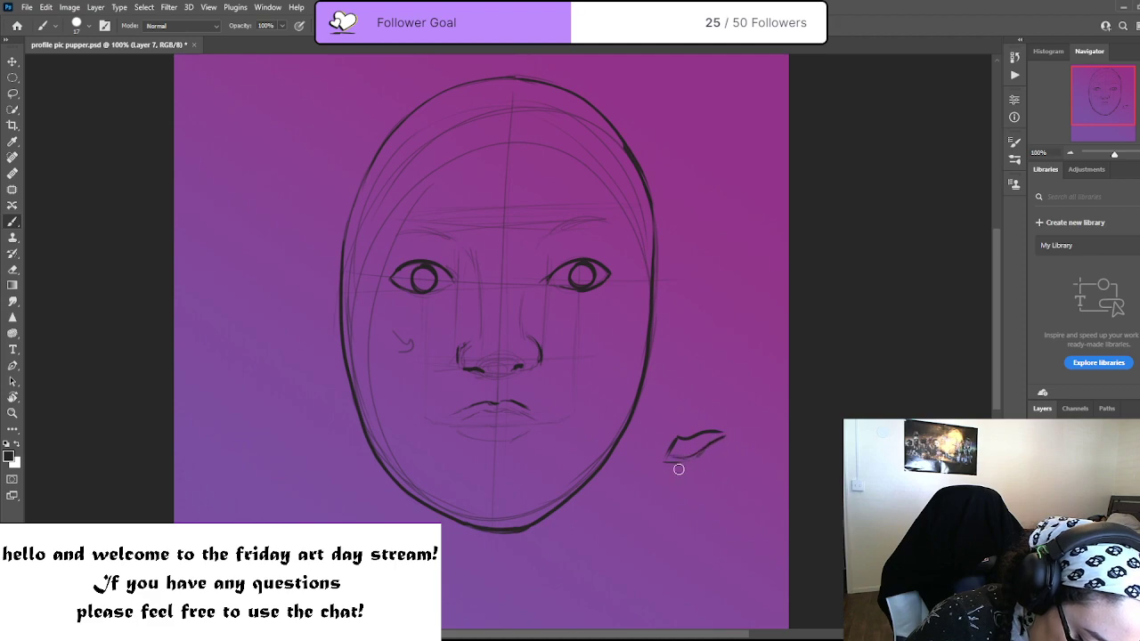
mouse_move(668, 465)
left_mouse_down()
mouse_move(687, 487)
mouse_move(724, 437)
left_mouse_up()
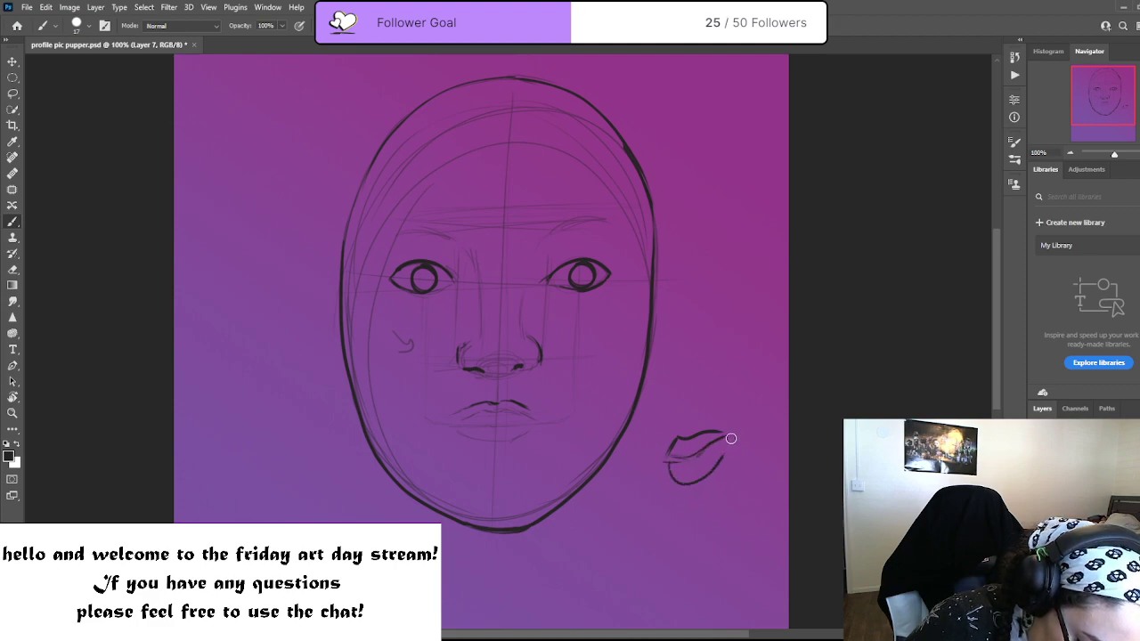
key("ctrl+z")
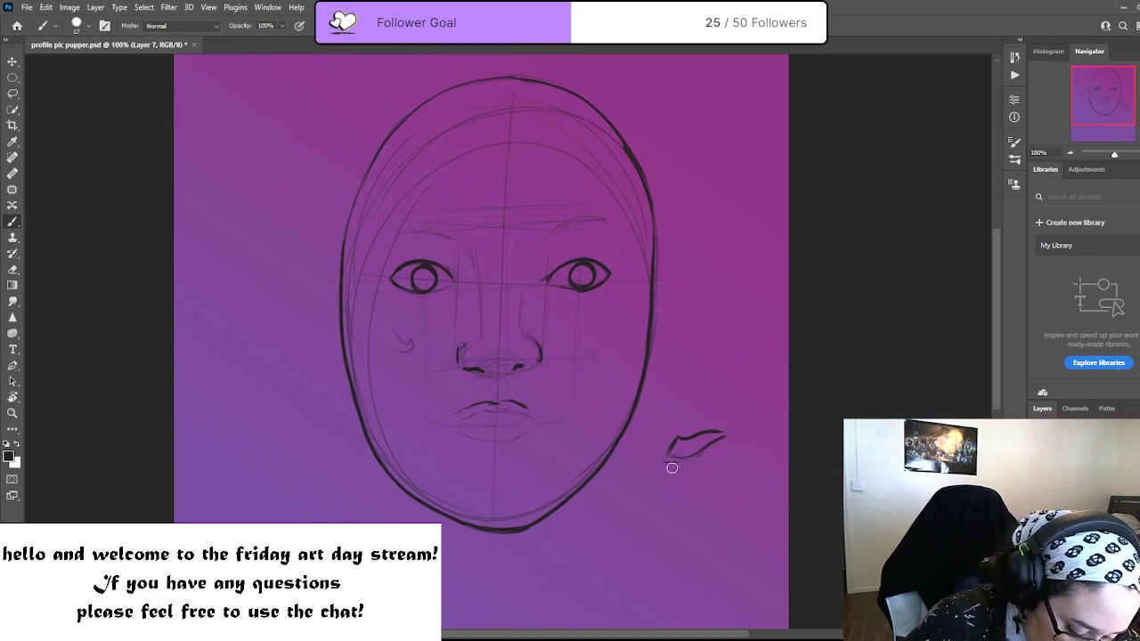
mouse_move(664, 460)
left_mouse_down()
mouse_move(683, 473)
mouse_move(714, 467)
mouse_move(730, 437)
left_mouse_up()
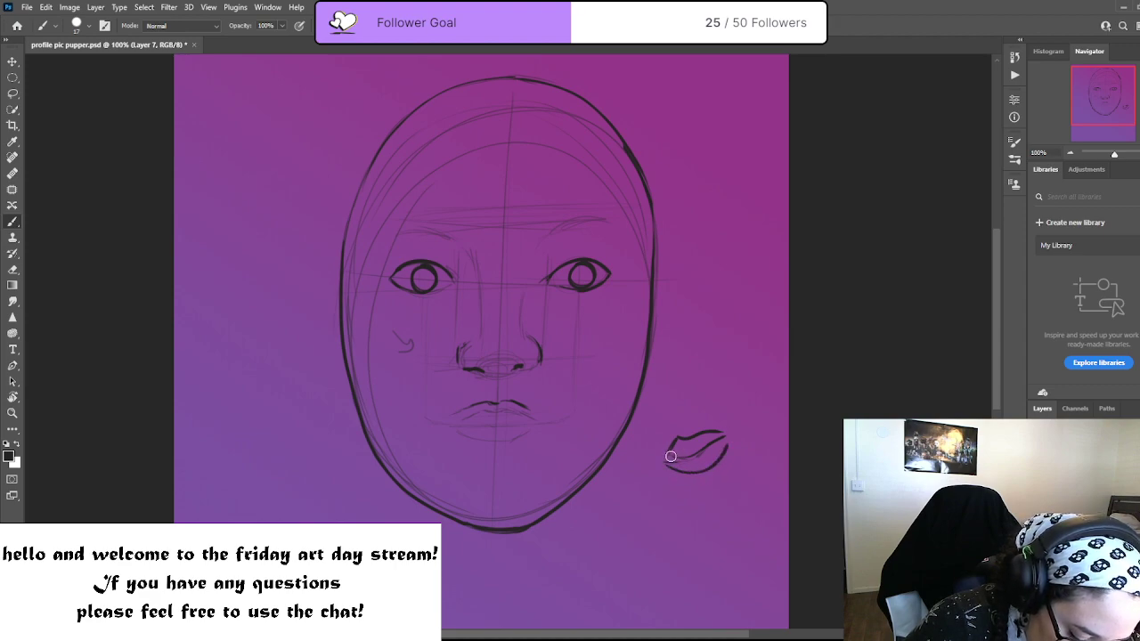
mouse_move(670, 457)
left_mouse_down()
mouse_move(723, 435)
mouse_move(659, 463)
left_mouse_up()
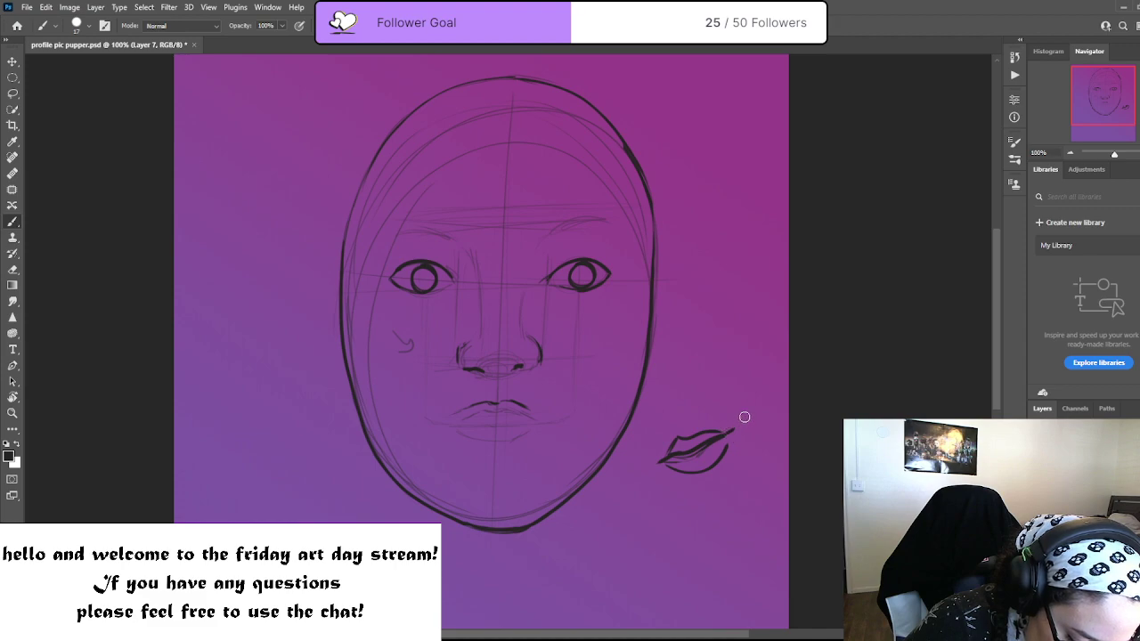
left_click_drag(734, 429, 655, 465)
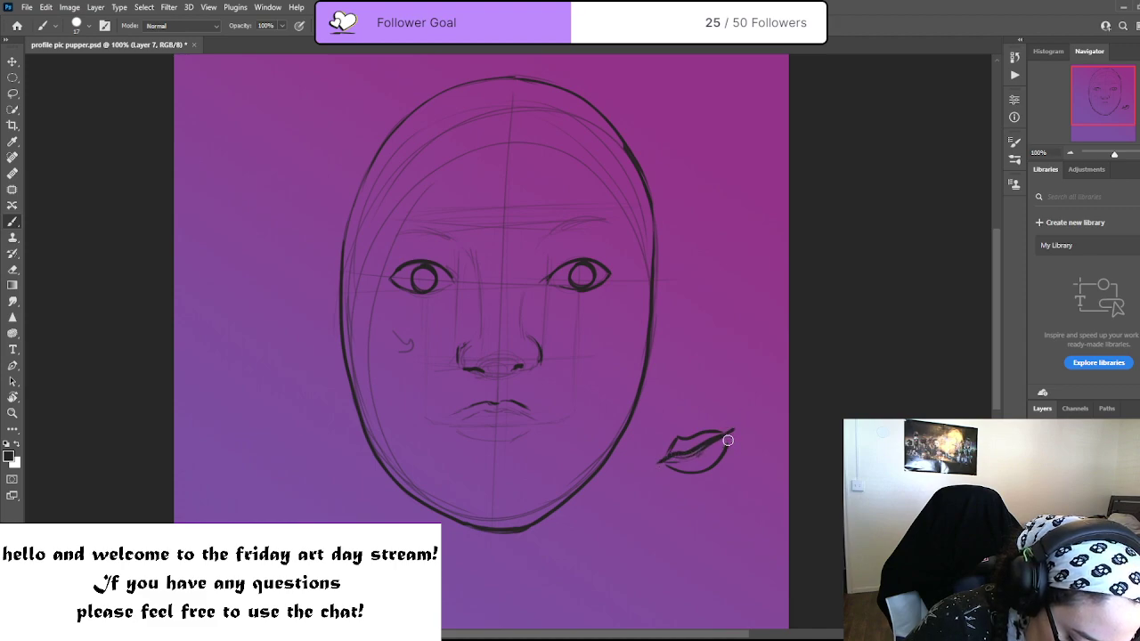
left_click_drag(731, 437, 687, 453)
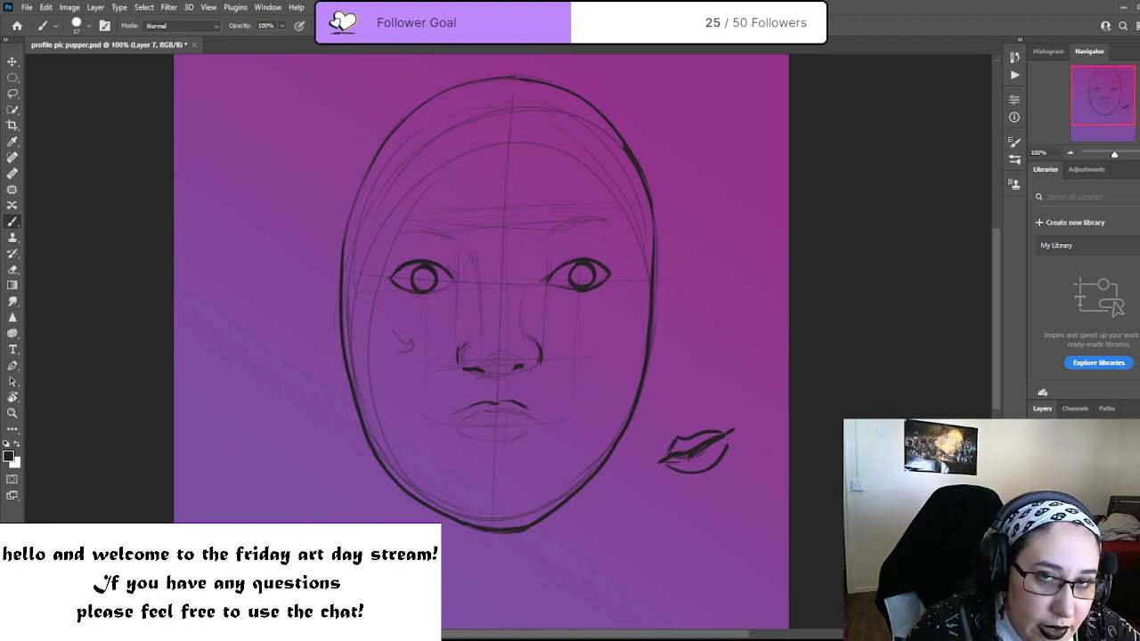
Sketch a full and a thin pair of demonstration lips above the tilted pair, and circle the tilted one
mouse_move(710, 324)
left_mouse_down()
mouse_move(745, 323)
mouse_move(686, 333)
mouse_move(757, 326)
left_mouse_up()
mouse_move(687, 335)
left_mouse_down()
mouse_move(726, 353)
mouse_move(753, 331)
left_mouse_up()
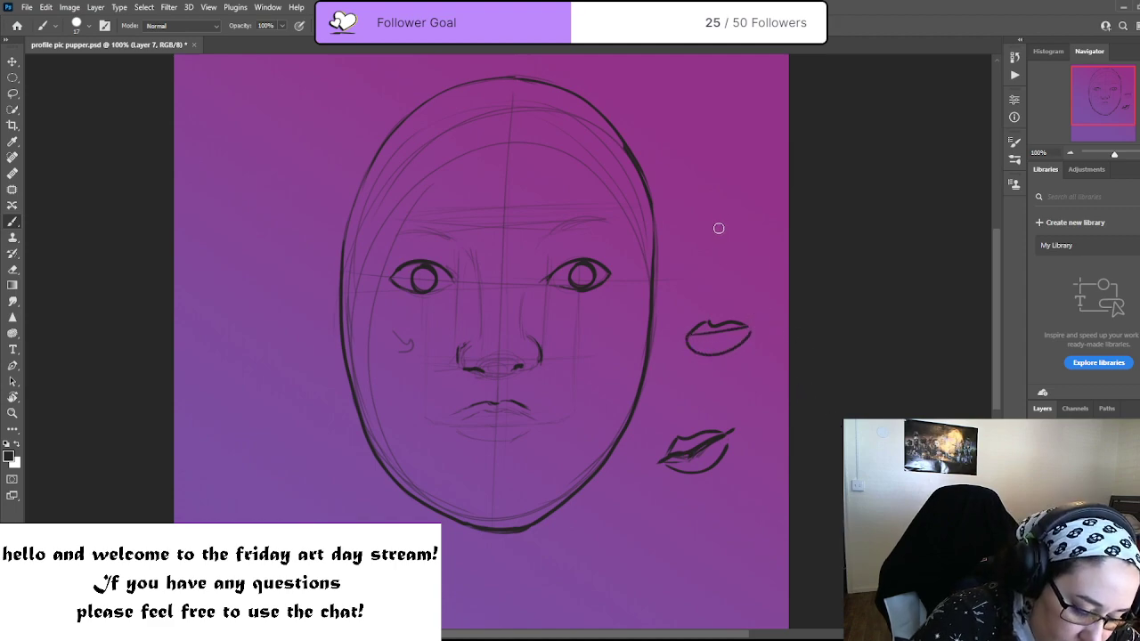
mouse_move(715, 226)
left_mouse_down()
mouse_move(756, 220)
mouse_move(700, 229)
left_mouse_up()
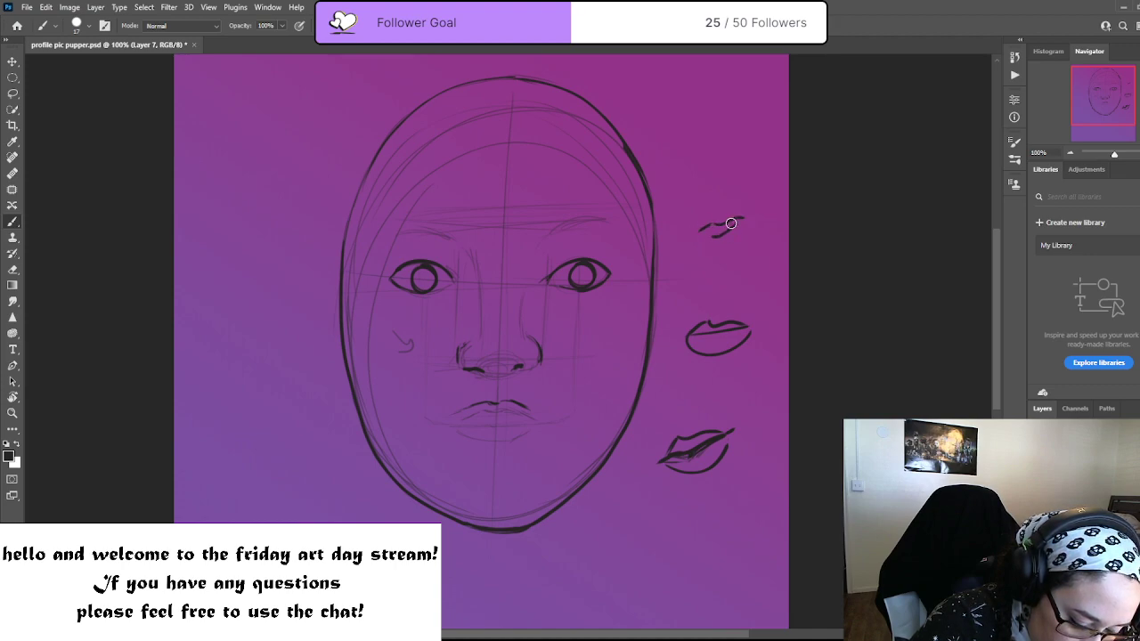
mouse_move(738, 222)
left_mouse_down()
mouse_move(691, 232)
mouse_move(727, 241)
mouse_move(757, 207)
mouse_move(688, 230)
left_mouse_up()
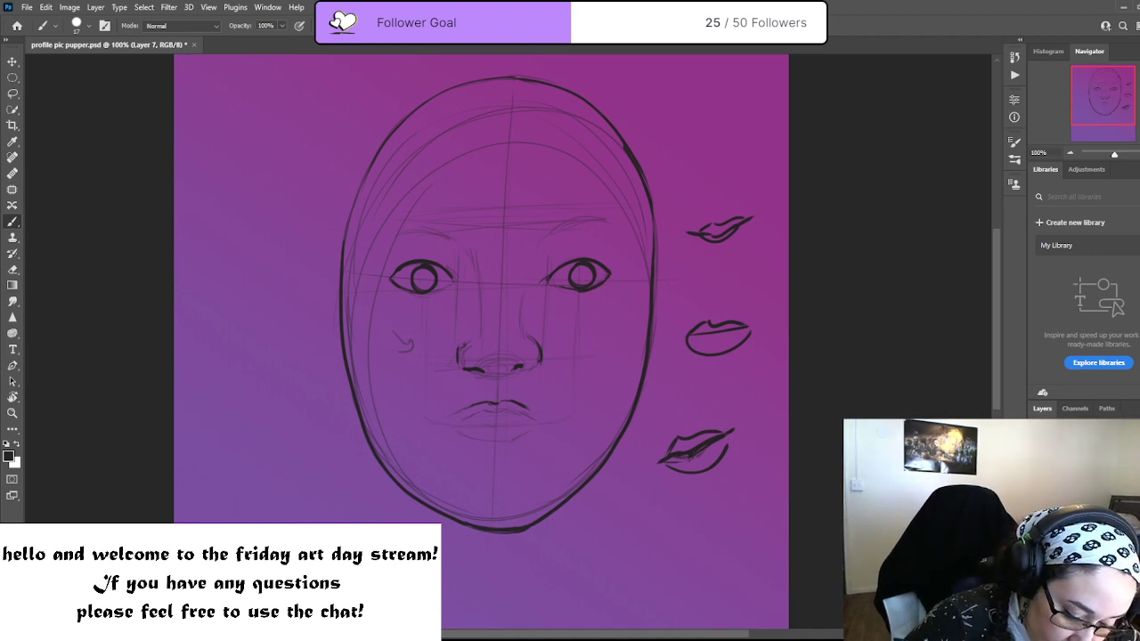
left_click_drag(685, 407, 663, 421)
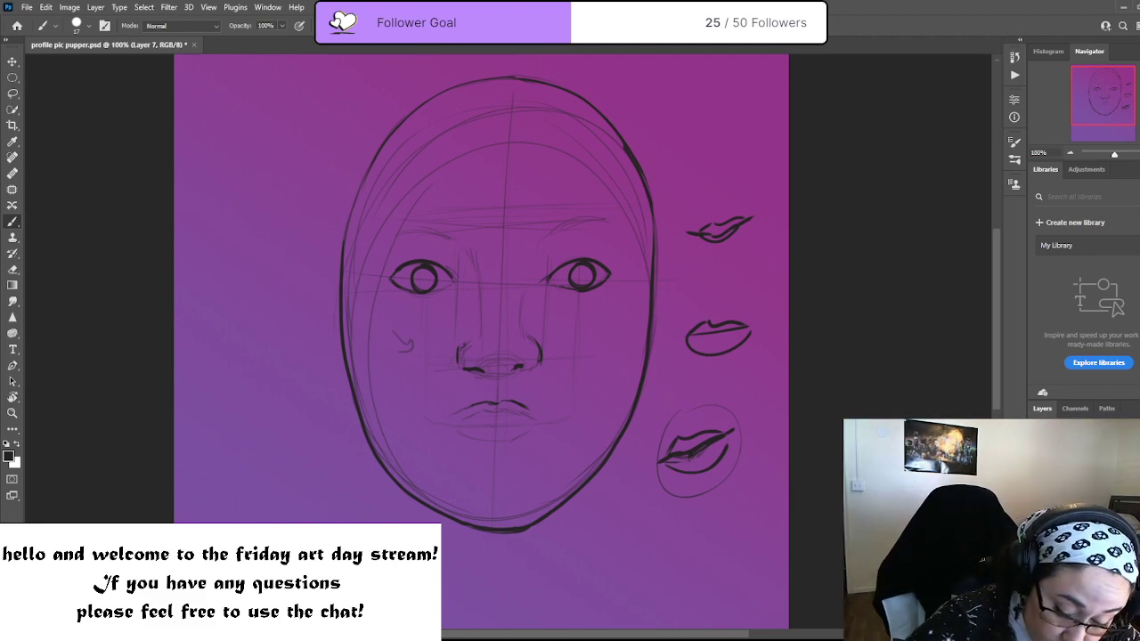
Paint black on Layer 7's mask with an enlarged brush over all three demonstration lips and the circle
left_click(1066, 628)
left_click(720, 346)
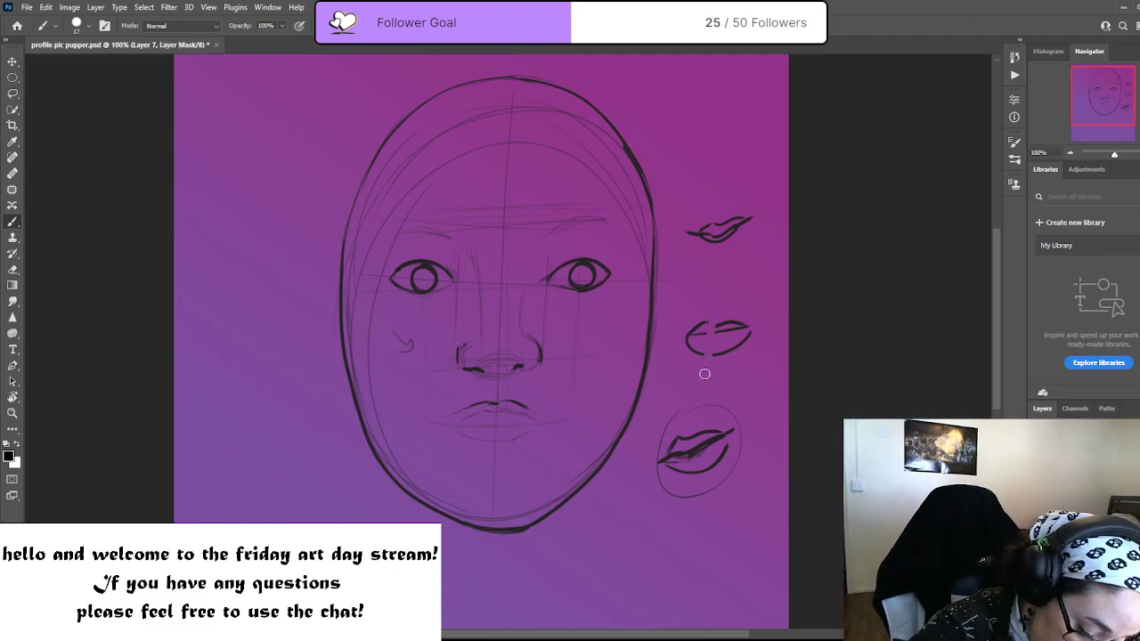
left_click_drag(711, 353, 697, 346)
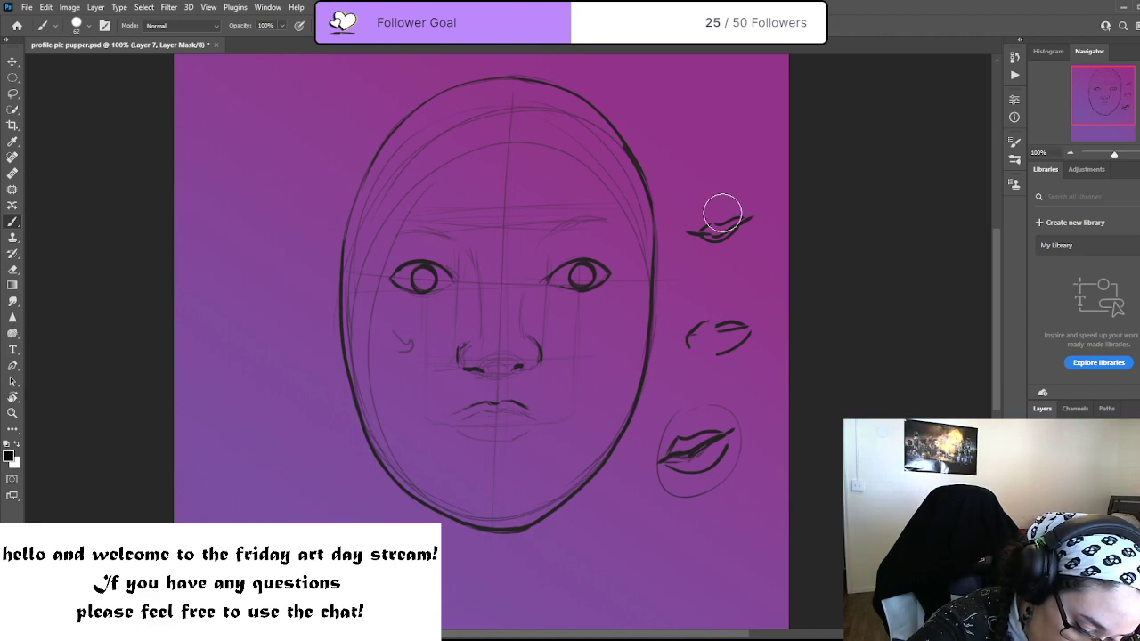
mouse_move(722, 214)
left_mouse_down()
mouse_move(705, 261)
mouse_move(730, 225)
mouse_move(715, 253)
mouse_move(743, 235)
mouse_move(708, 369)
mouse_move(677, 402)
mouse_move(700, 395)
mouse_move(679, 493)
mouse_move(730, 377)
mouse_move(762, 354)
mouse_move(727, 471)
left_mouse_up()
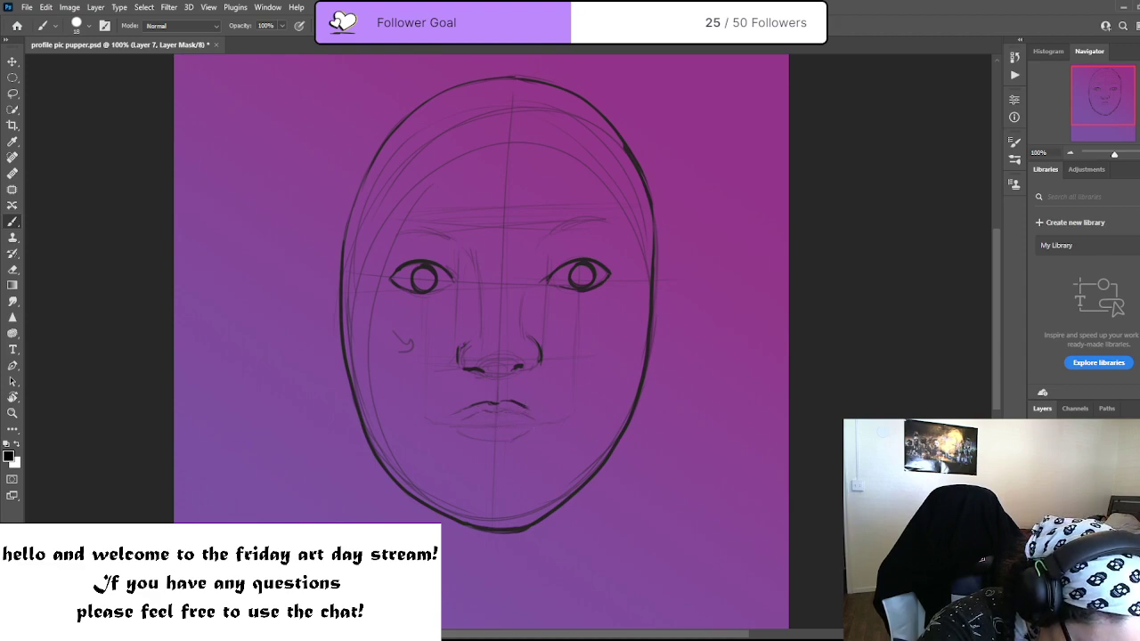
Try a short line at the centre of the lips in dark and white, hiding and restoring it through Layer 7's mask
key("ctrl+2")
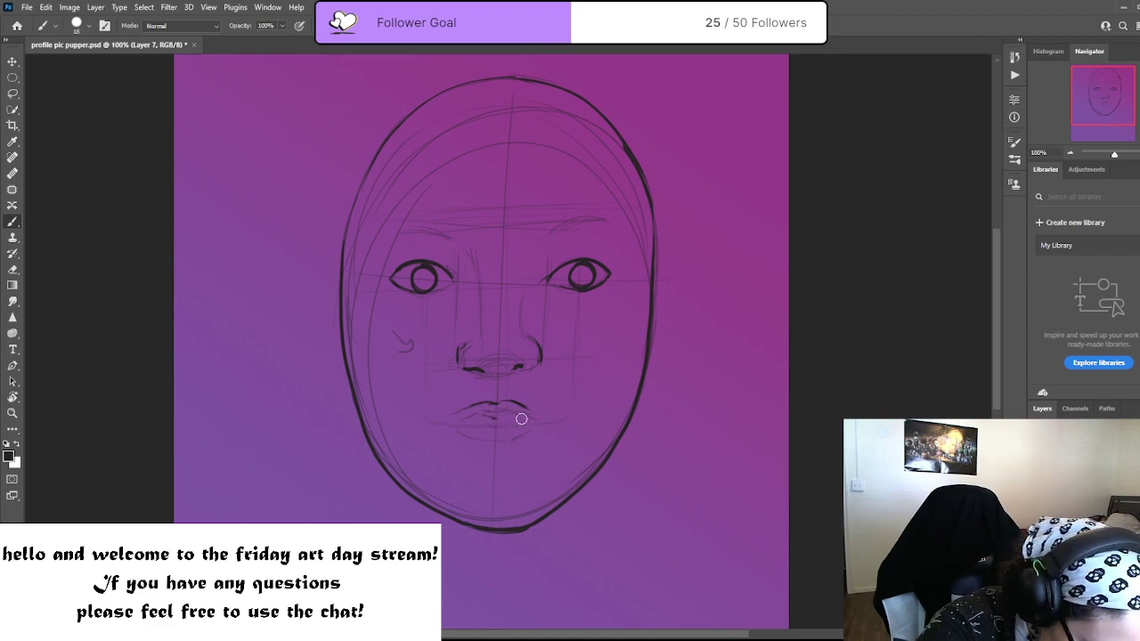
key("x")
key("ctrl+backslash")
key("x")
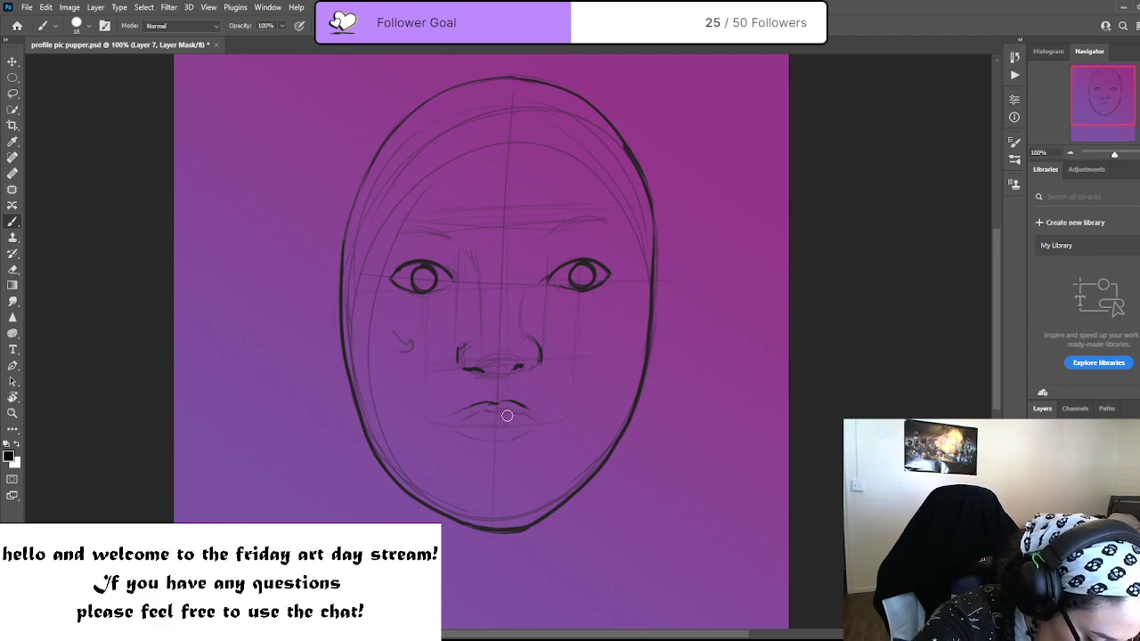
key("x")
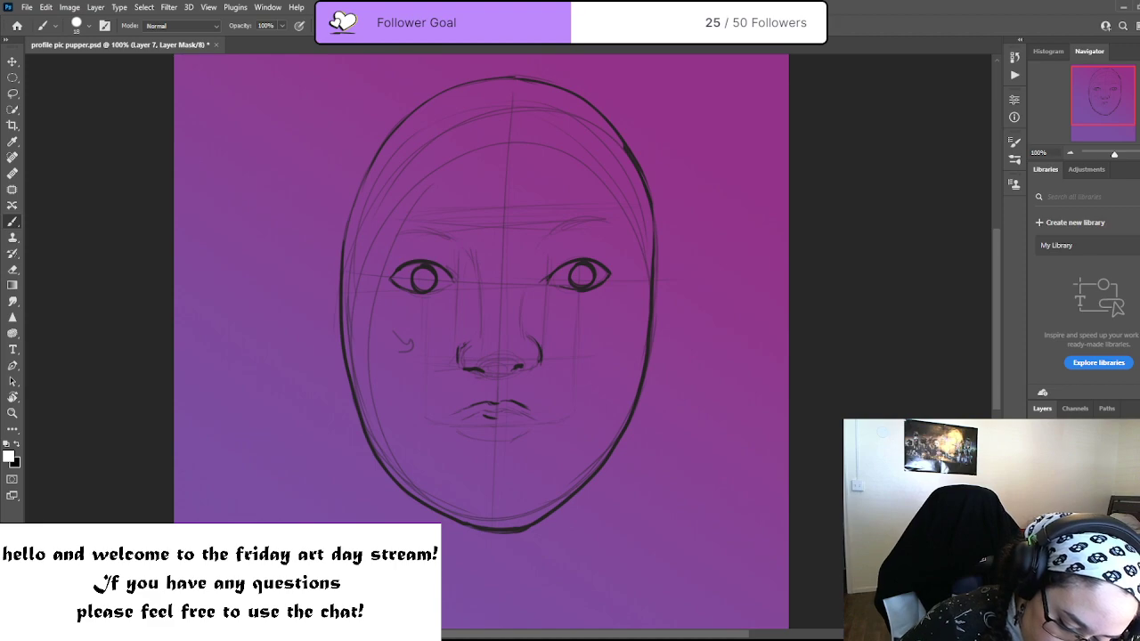
key("ctrl+2")
left_click_drag(486, 416, 504, 414)
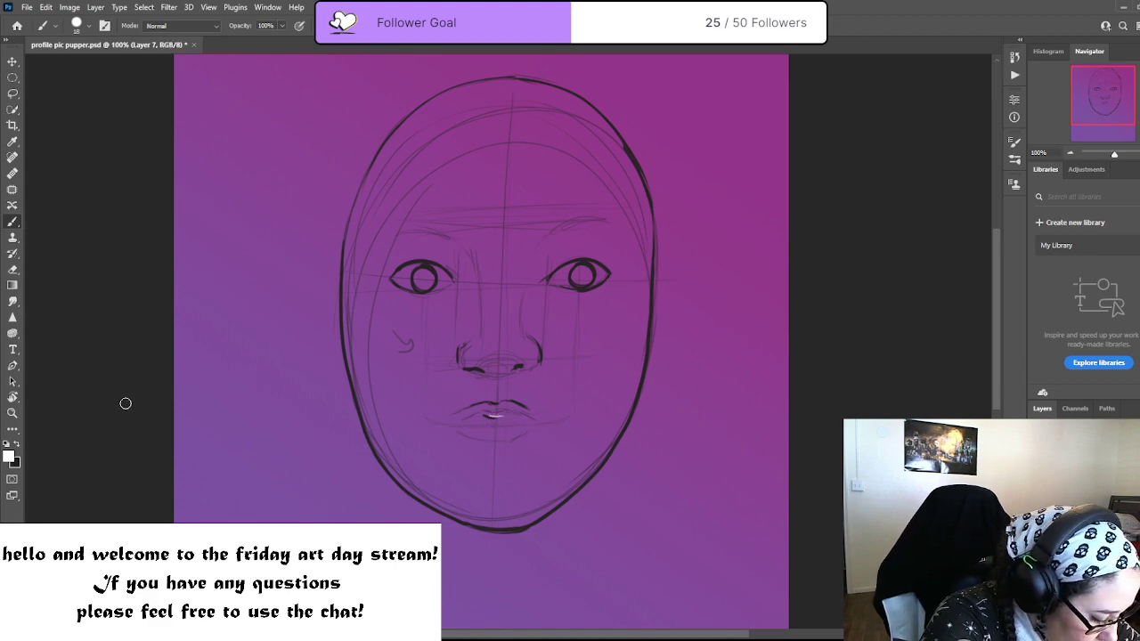
Draw a short dark line at the centre of the mouth, and outline the lip corners and lower lip
left_click(18, 443)
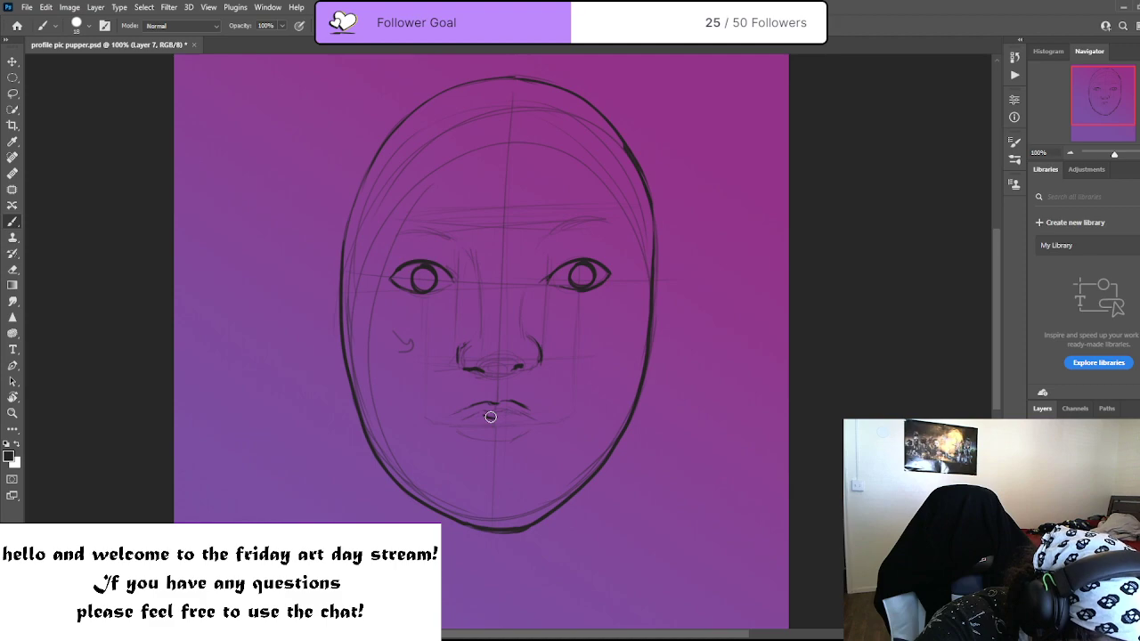
left_click_drag(487, 416, 503, 415)
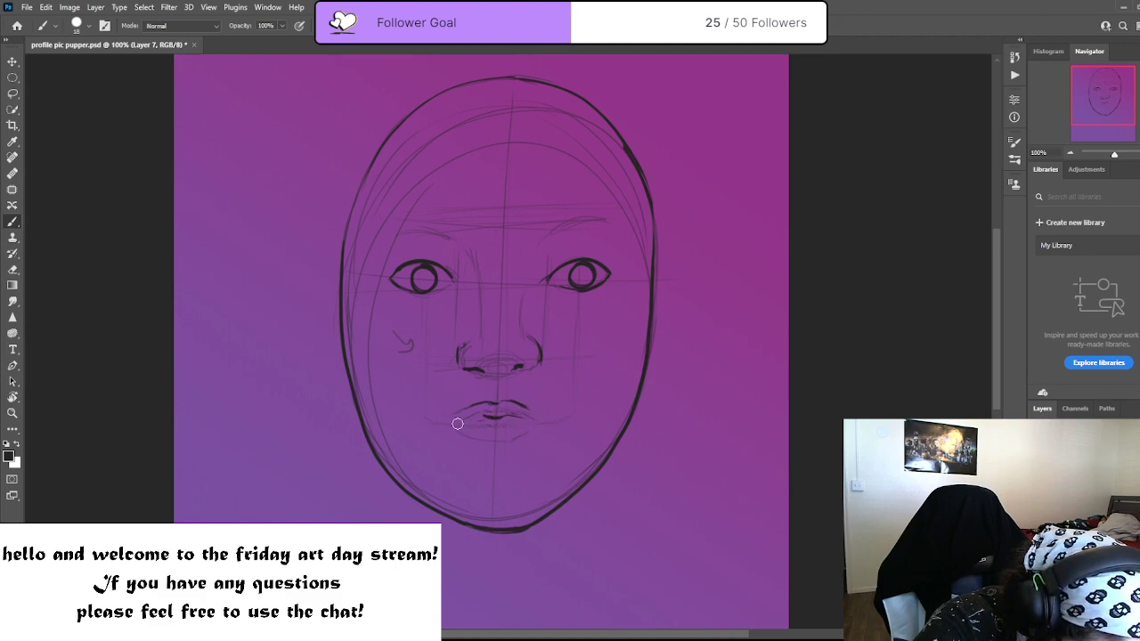
mouse_move(450, 421)
left_mouse_down()
mouse_move(460, 434)
mouse_move(508, 441)
mouse_move(537, 427)
left_mouse_up()
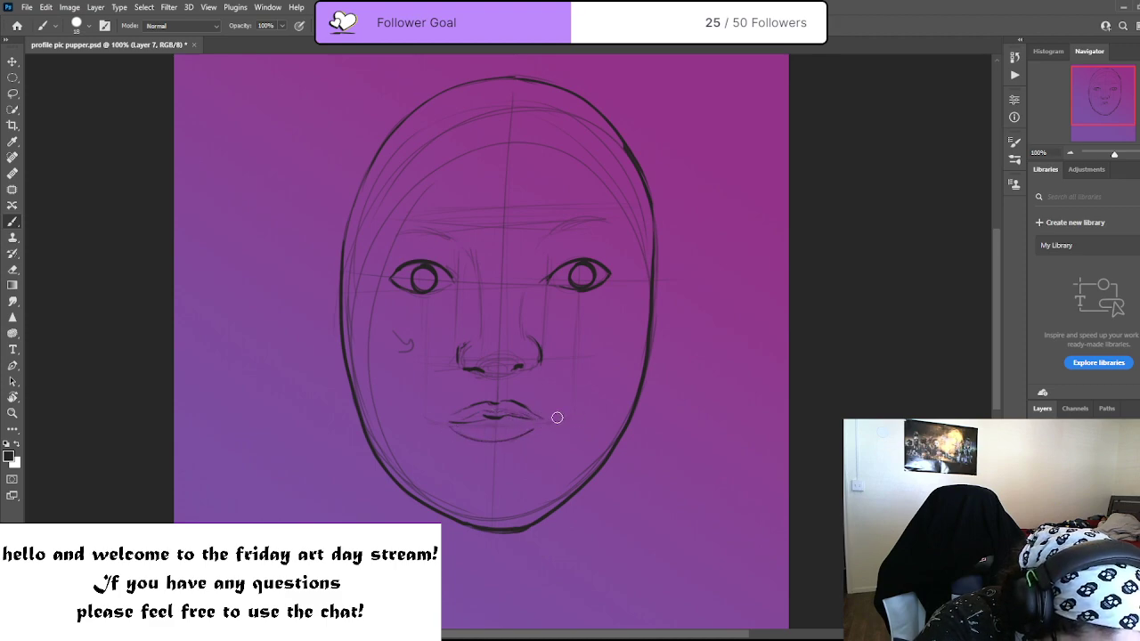
Draw a bold parting line between the lips, extending past both mouth corners and thickened at the centre
left_click_drag(456, 421, 533, 424)
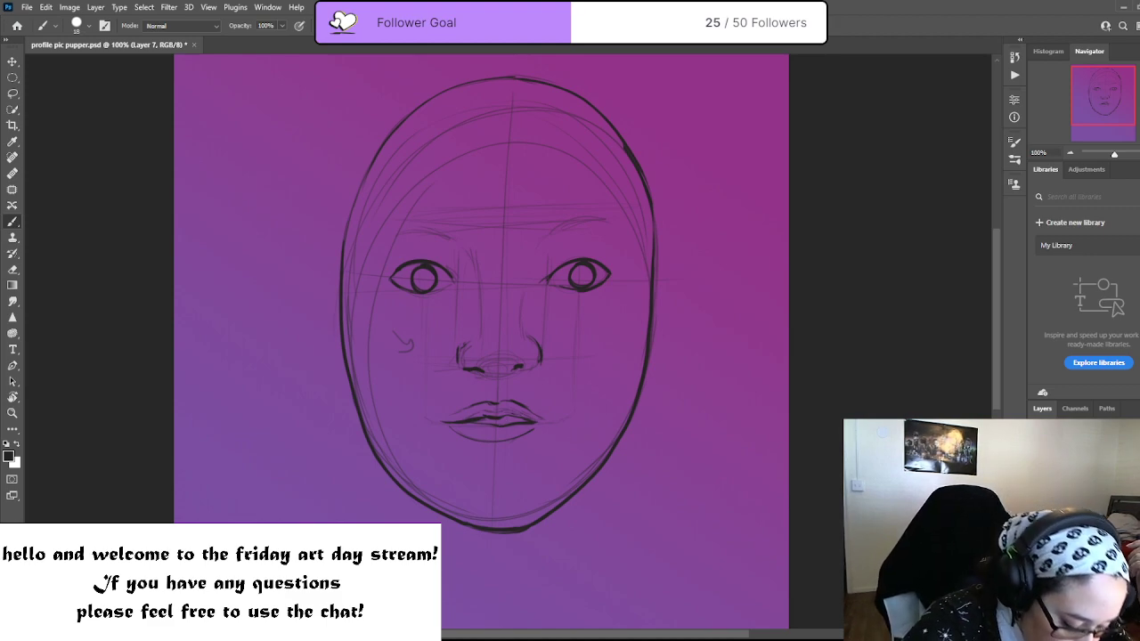
left_click_drag(485, 416, 457, 421)
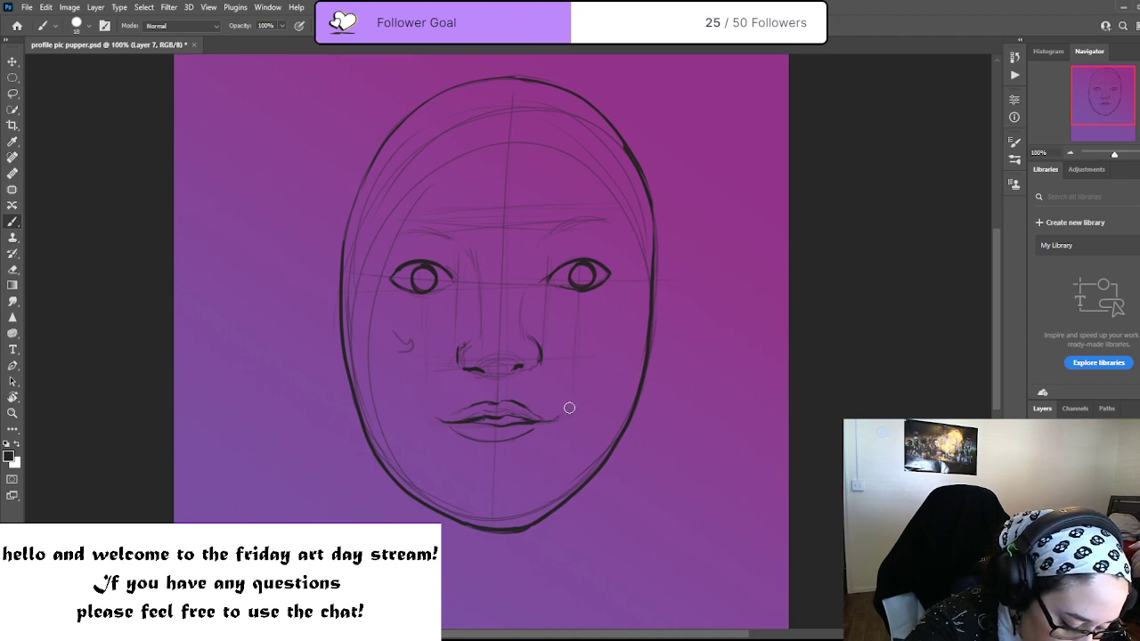
left_click_drag(491, 417, 512, 423)
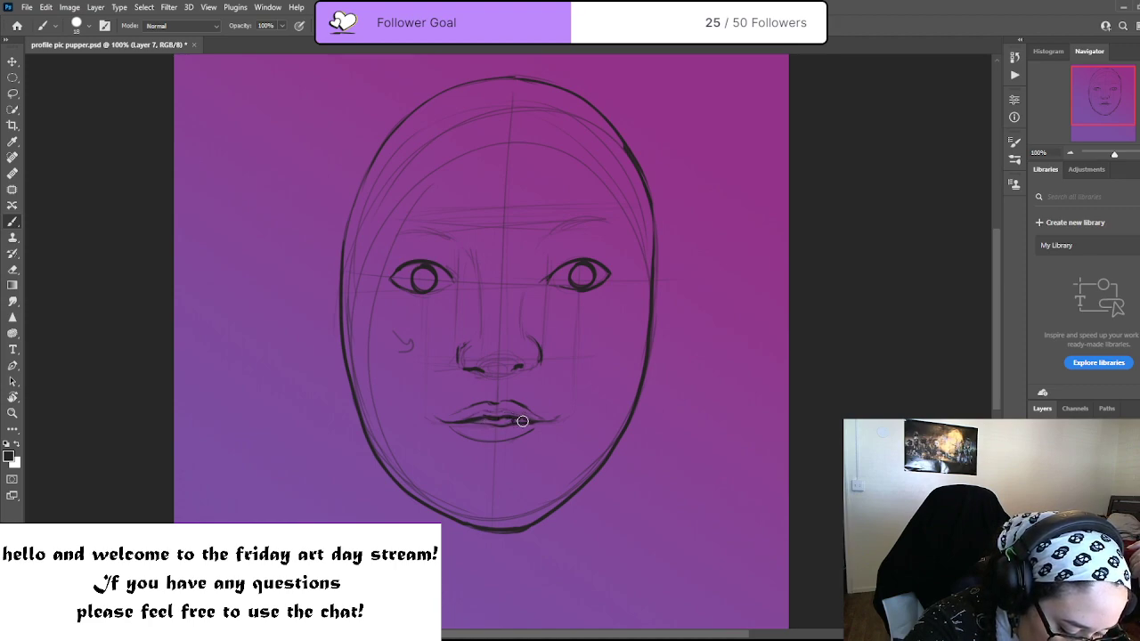
mouse_move(483, 423)
left_mouse_down()
mouse_move(531, 425)
mouse_move(512, 420)
left_mouse_up()
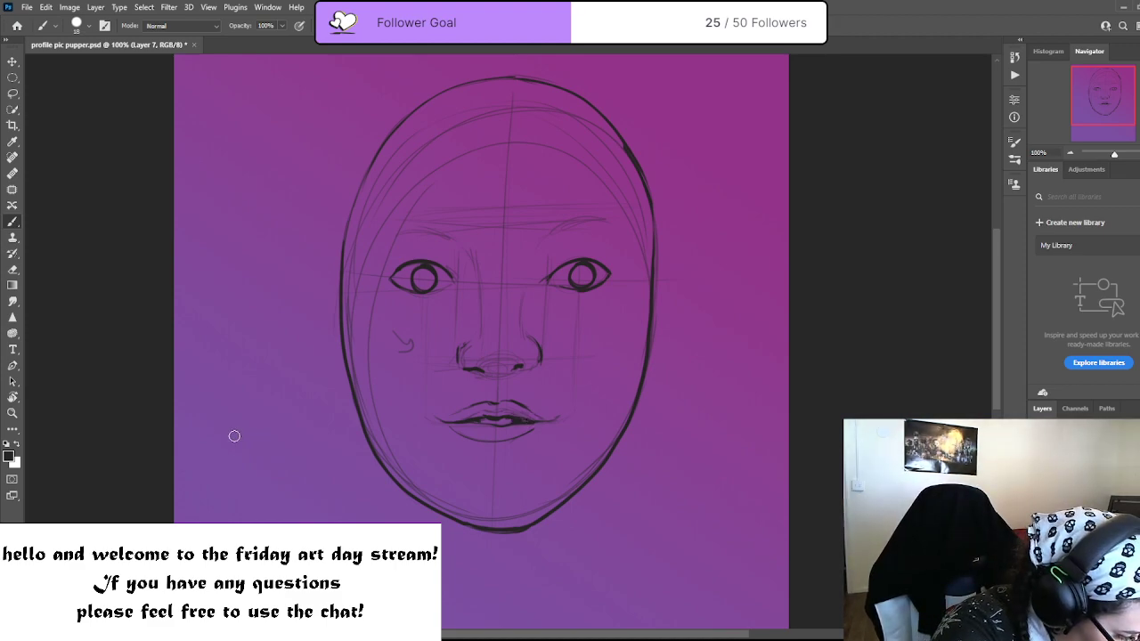
Draw a demonstration open mouth tilted beside the face, with bold inner edges, outer lip contours, dark corners and suggested teeth
mouse_move(216, 400)
left_mouse_down()
mouse_move(283, 354)
mouse_move(215, 394)
mouse_move(214, 443)
mouse_move(248, 430)
mouse_move(283, 366)
mouse_move(274, 418)
mouse_move(213, 450)
mouse_move(280, 412)
mouse_move(272, 351)
left_mouse_up()
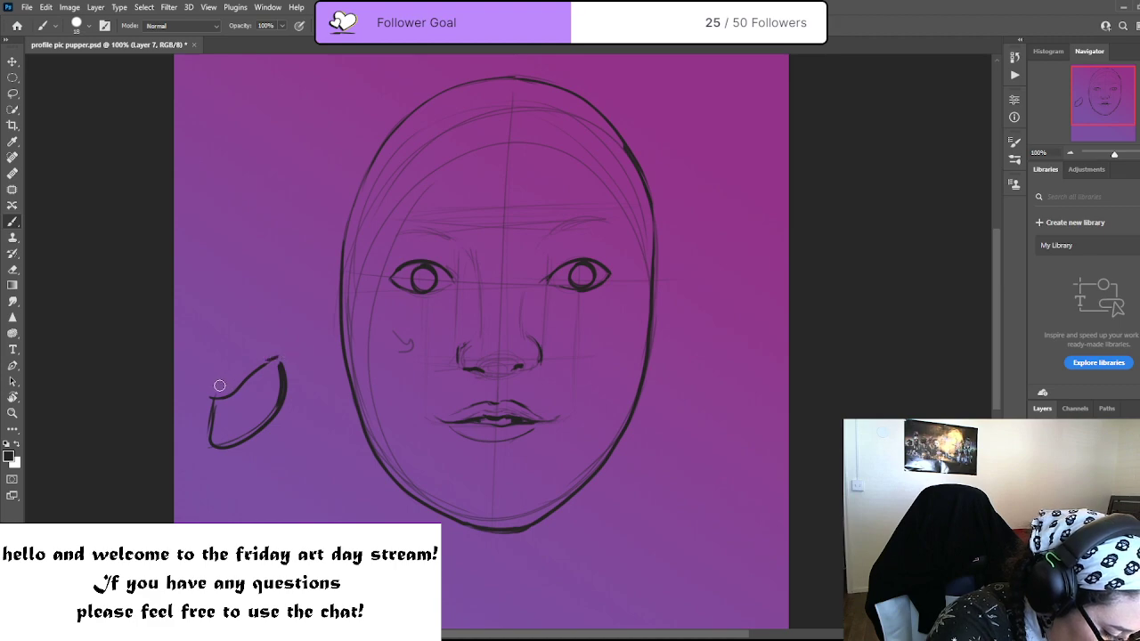
mouse_move(208, 391)
left_mouse_down()
mouse_move(260, 349)
mouse_move(202, 392)
mouse_move(198, 436)
mouse_move(207, 451)
mouse_move(223, 428)
mouse_move(210, 452)
mouse_move(254, 457)
mouse_move(283, 435)
mouse_move(301, 394)
mouse_move(290, 334)
mouse_move(279, 356)
mouse_move(286, 338)
mouse_move(301, 357)
mouse_move(286, 333)
mouse_move(198, 449)
mouse_move(287, 337)
left_mouse_up()
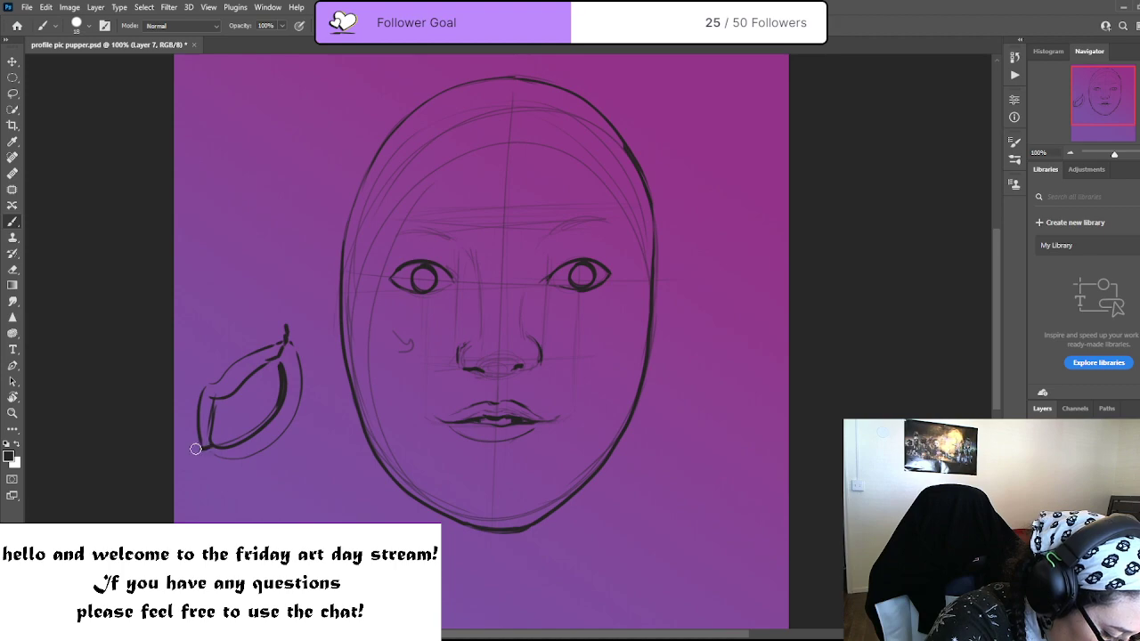
left_click_drag(221, 446, 211, 436)
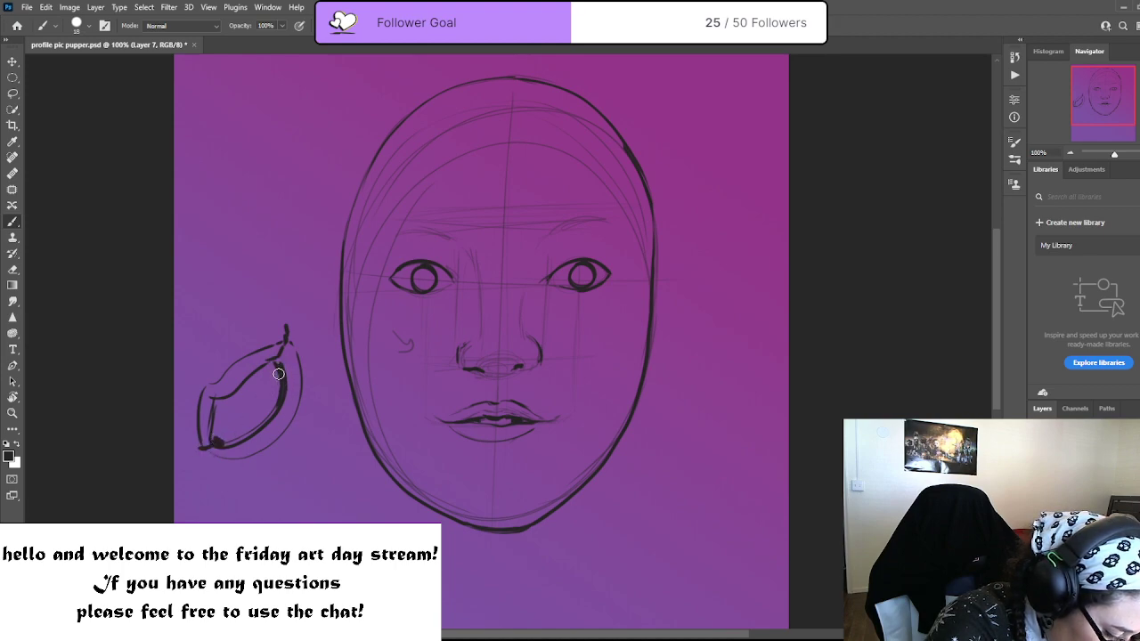
left_click_drag(278, 374, 271, 383)
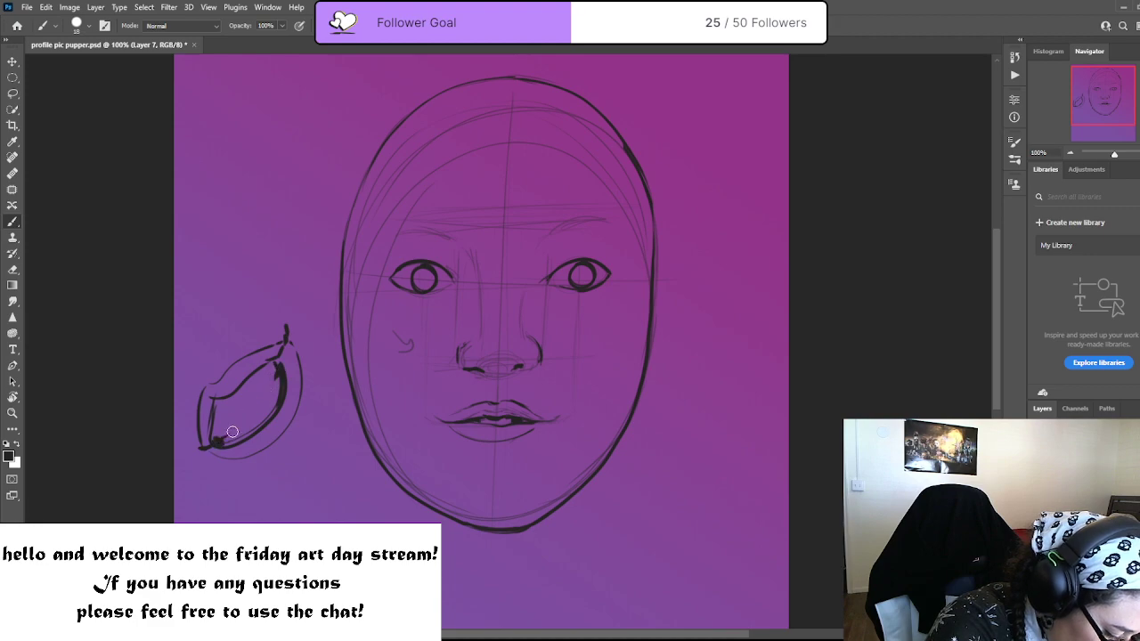
left_click_drag(217, 438, 237, 429)
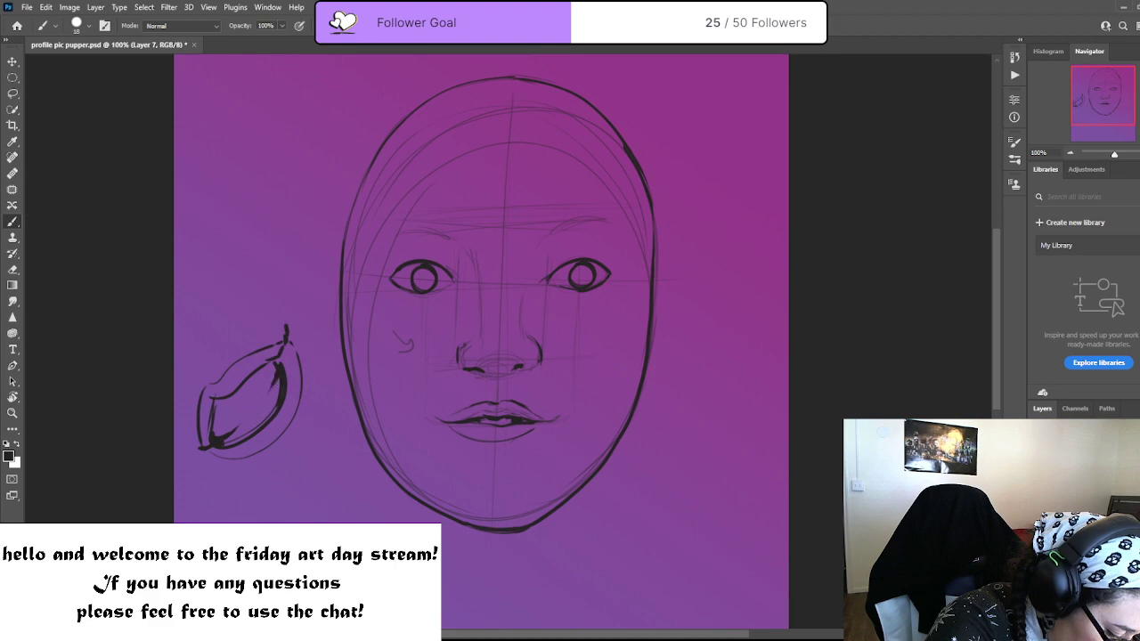
mouse_move(267, 368)
left_mouse_down()
mouse_move(239, 389)
mouse_move(279, 352)
mouse_move(278, 370)
mouse_move(219, 410)
mouse_move(221, 398)
mouse_move(223, 439)
left_mouse_up()
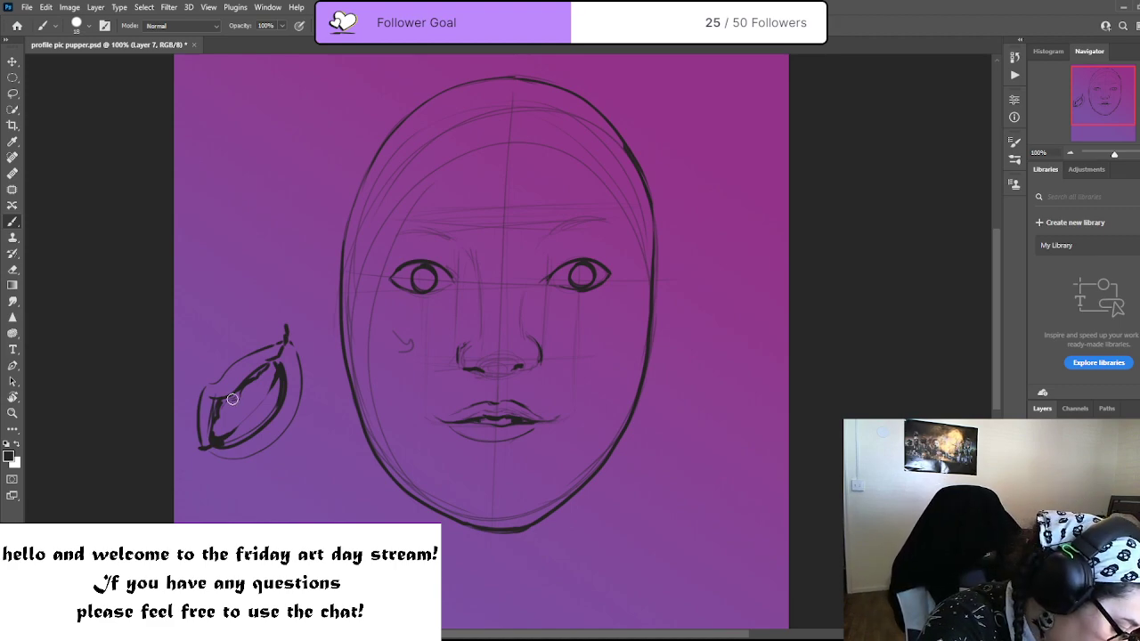
mouse_move(217, 426)
left_mouse_down()
mouse_move(275, 379)
mouse_move(268, 363)
left_mouse_up()
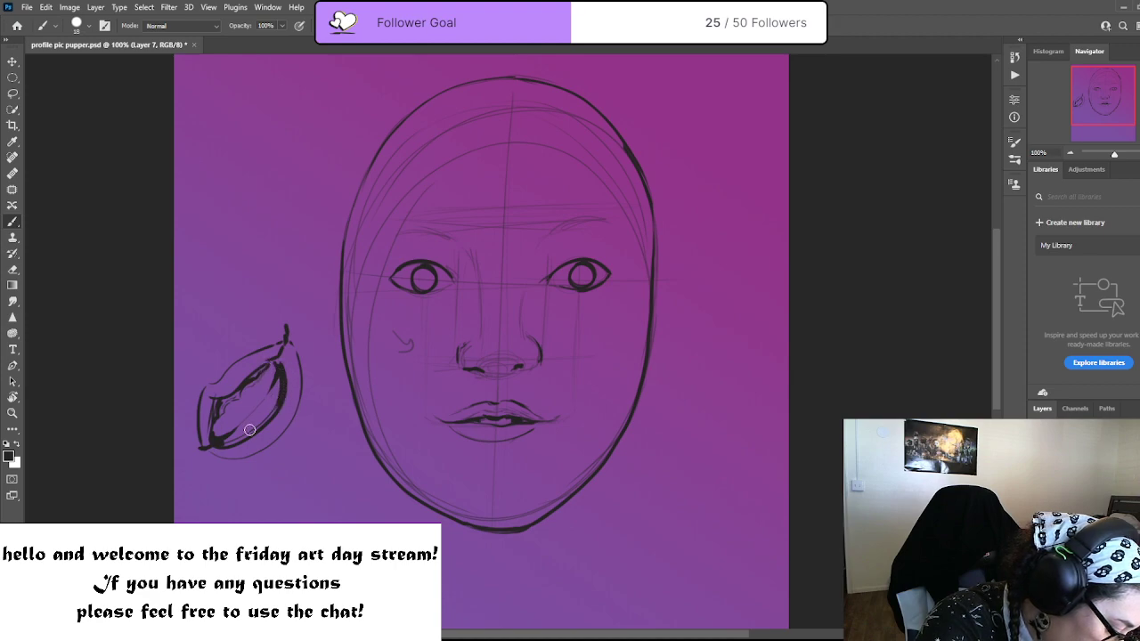
mouse_move(225, 443)
left_mouse_down()
mouse_move(253, 435)
mouse_move(285, 384)
left_mouse_up()
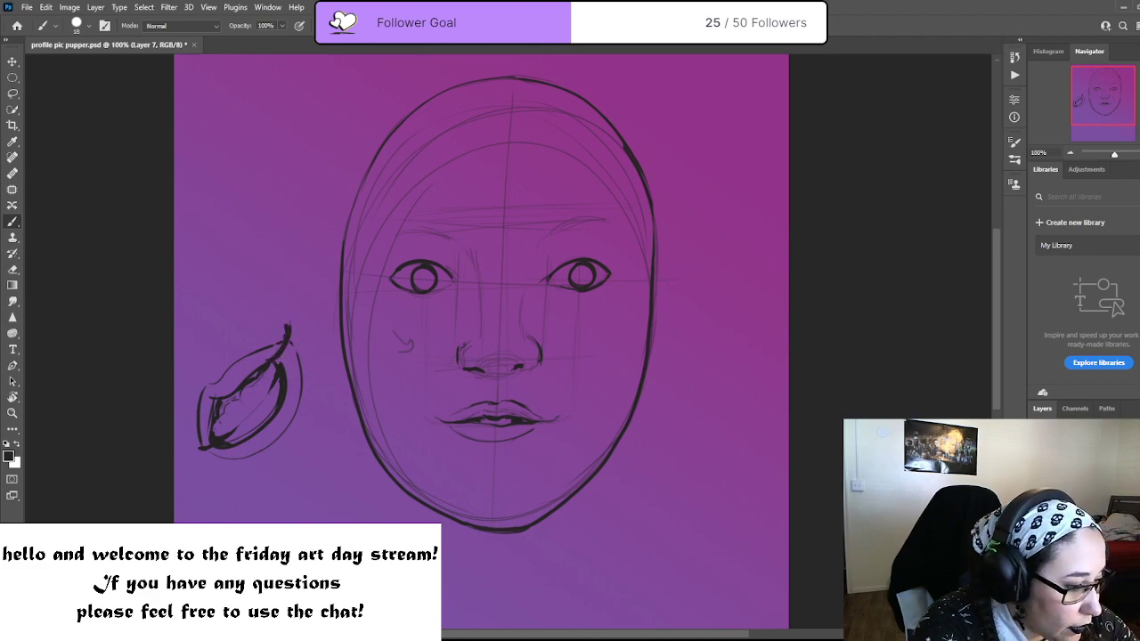
Erase parts of the tilted demonstration mouth to refine its inner edges and remove the lines extending from both corners
key("e")
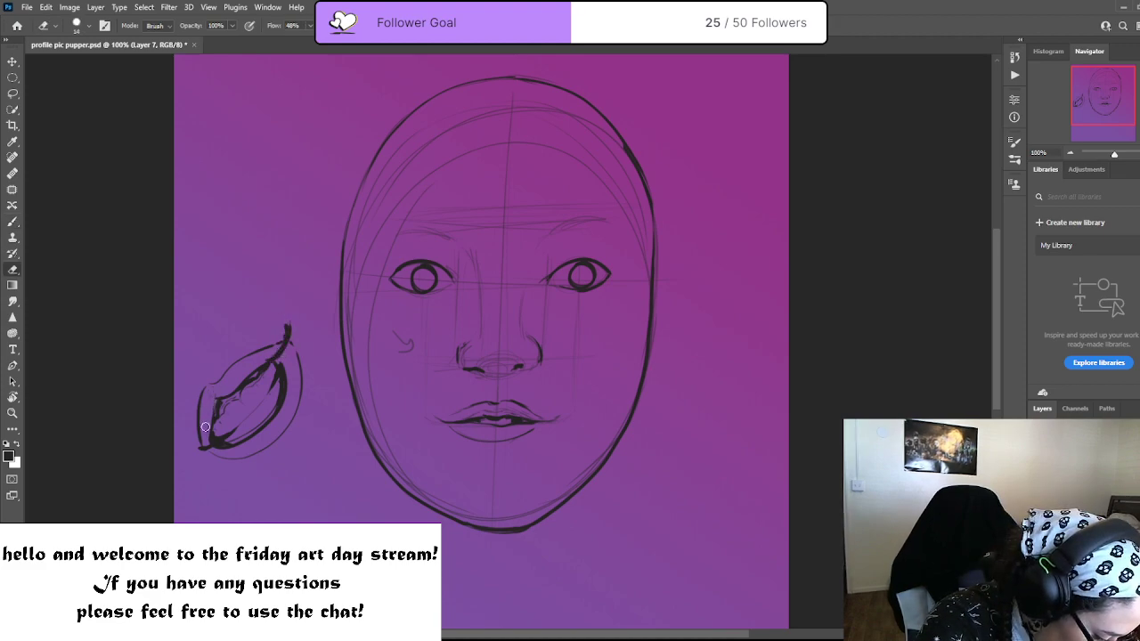
left_click_drag(227, 390, 218, 393)
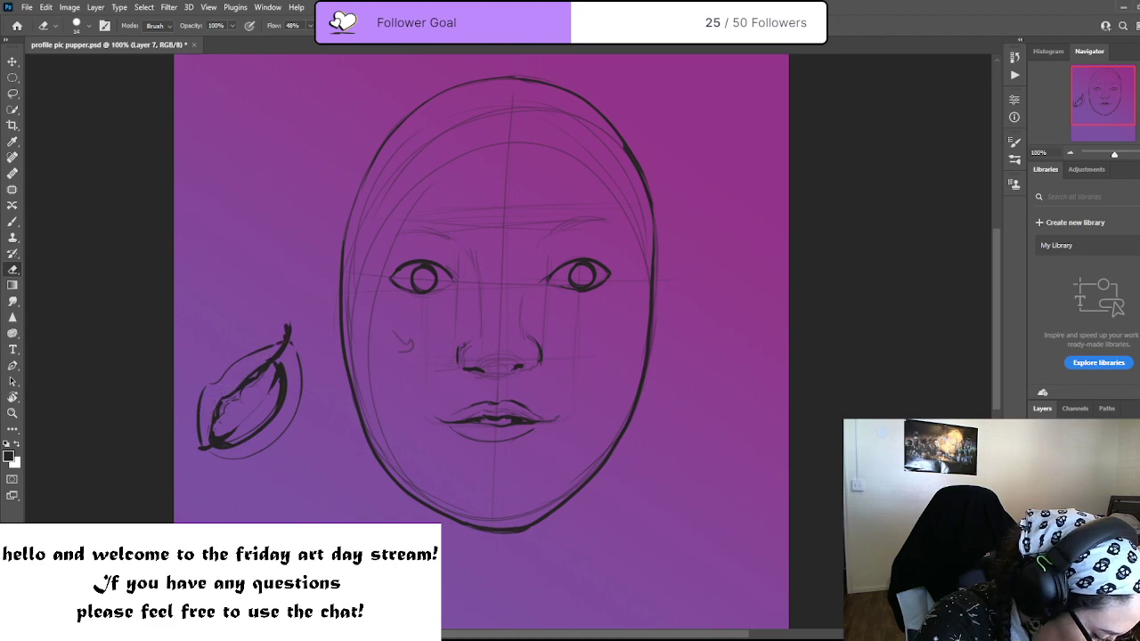
left_click_drag(288, 329, 284, 324)
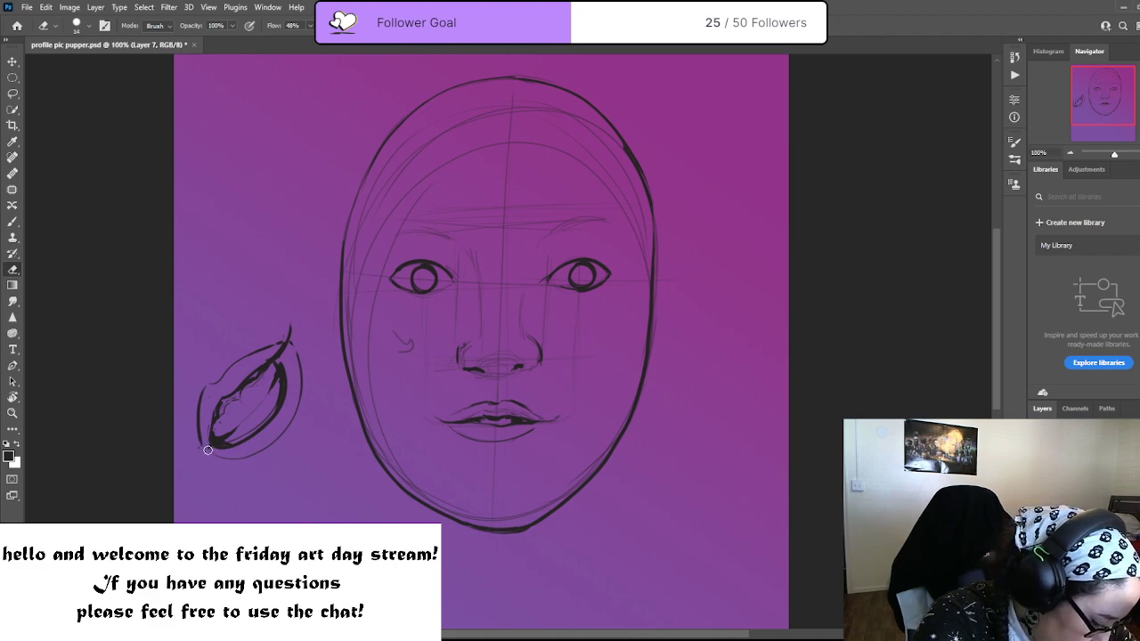
left_click_drag(274, 353, 268, 358)
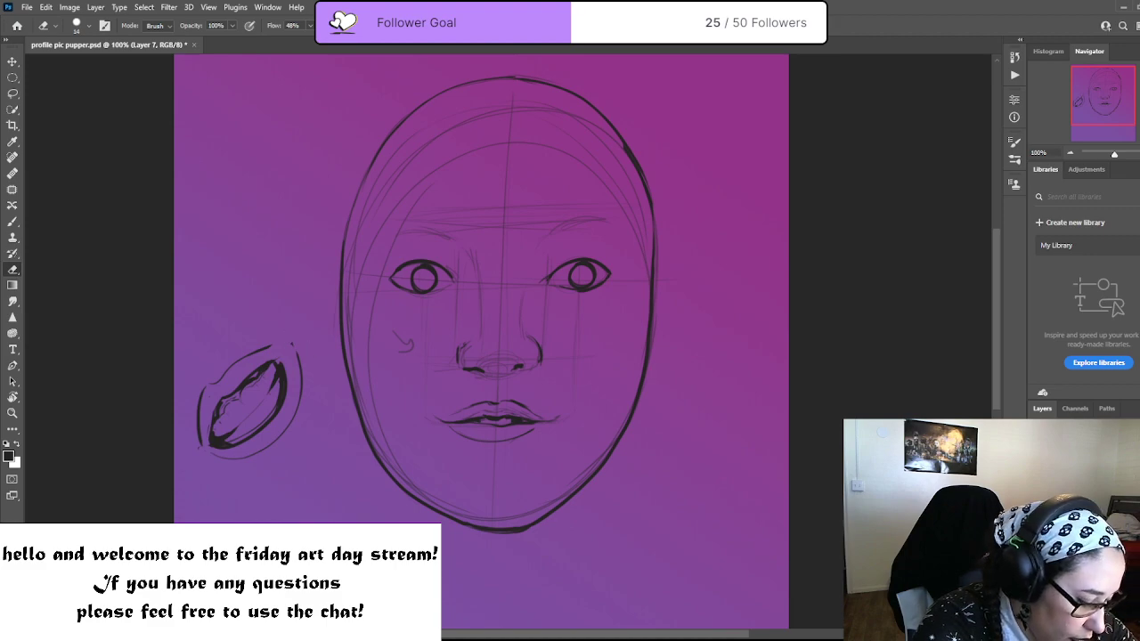
key("b")
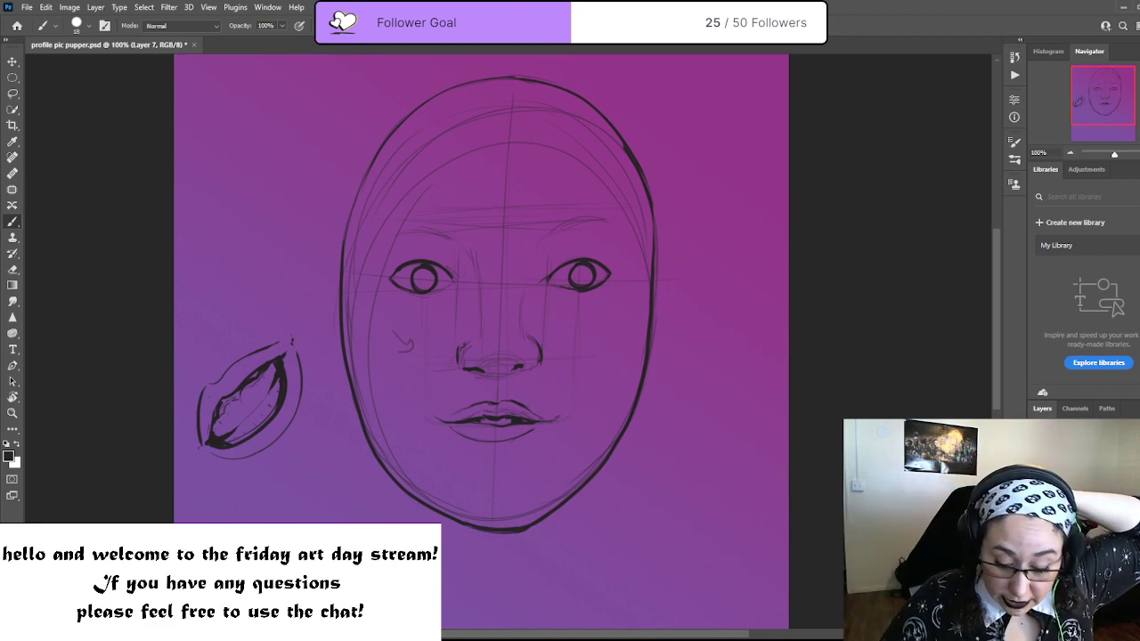
Hide the tilted demonstration mouth by painting black on Layer 7's mask with an enlarged brush, and reselect the layer's artwork
key("ctrl+alt+m")
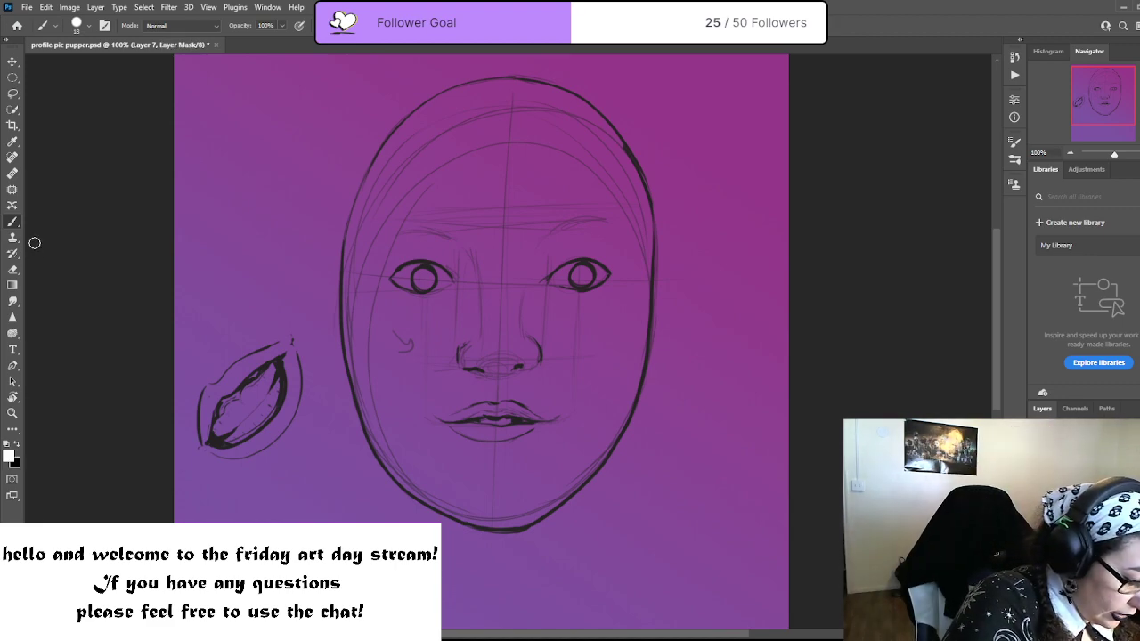
key("x")
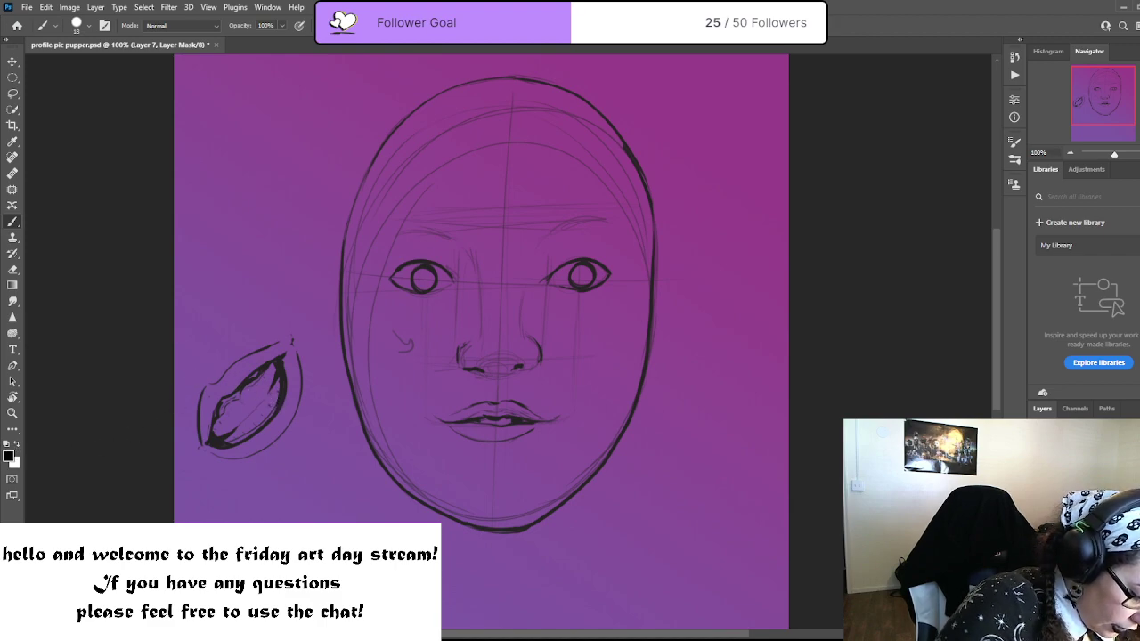
mouse_move(263, 343)
left_mouse_down()
mouse_move(210, 510)
mouse_move(212, 478)
mouse_move(233, 482)
mouse_move(282, 329)
left_mouse_up()
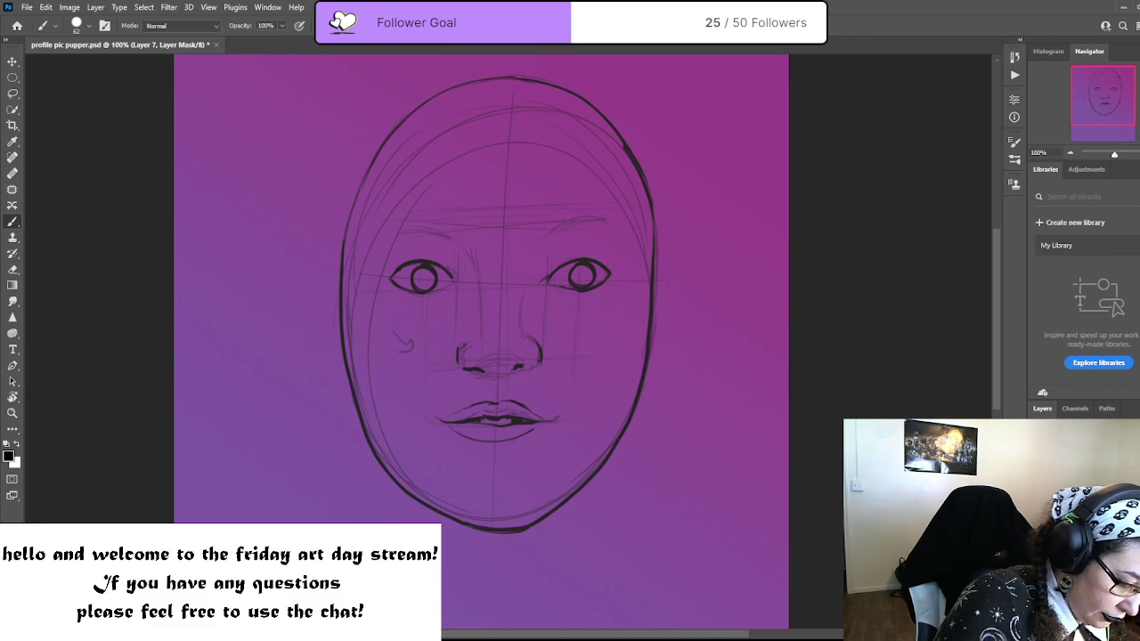
key("ctrl+2")
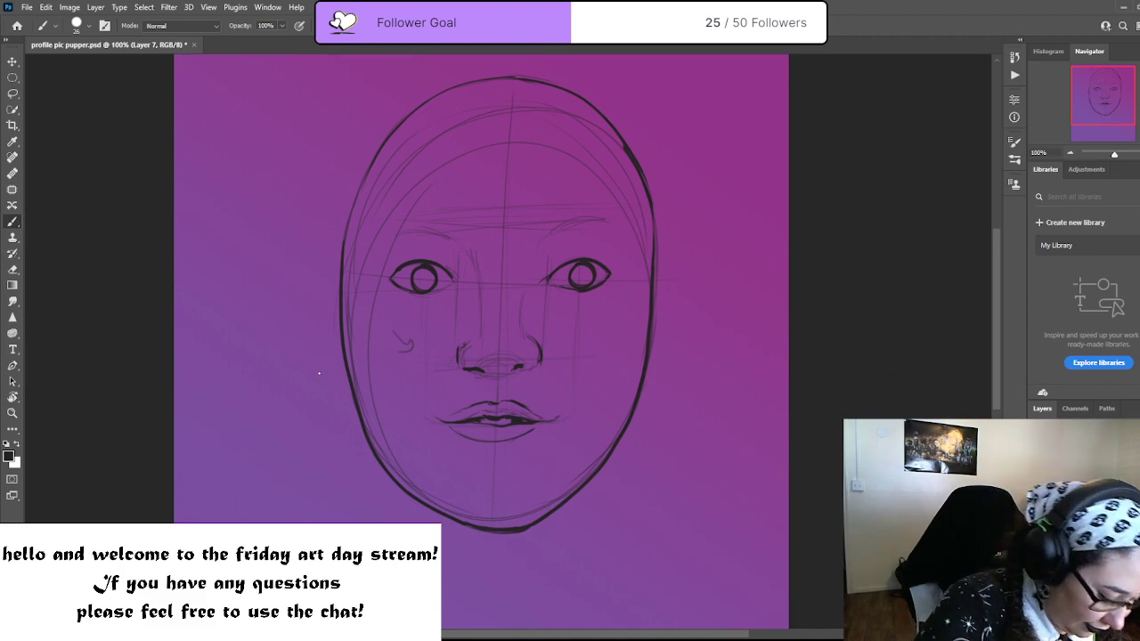
With a smaller brush, draw the nose wing lines, the philtrum and a short crease below the lower lip
key("bracketleft")
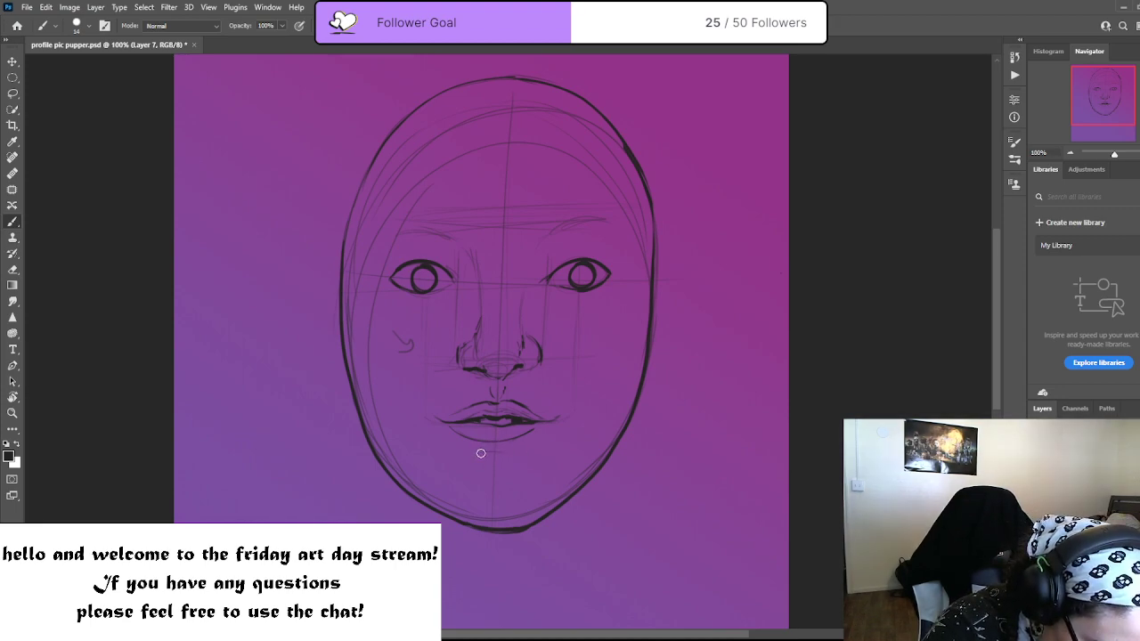
left_click_drag(488, 452, 509, 452)
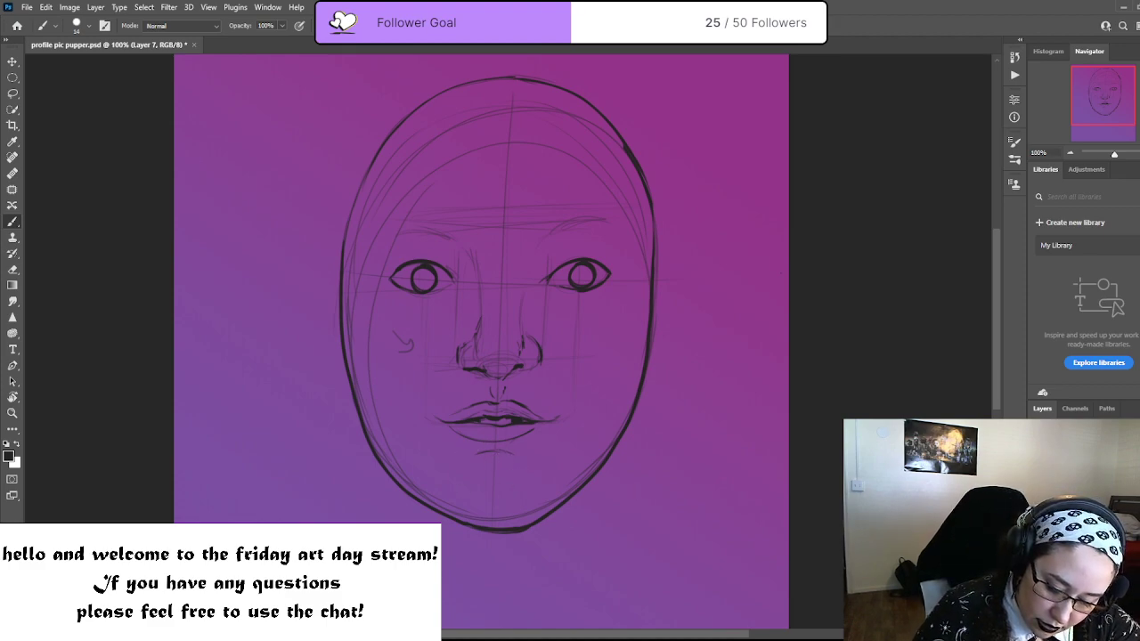
Sketch a rounded chin guide below the mouth on Layer 5, with an arrow pointing to its upper edge from the cheek
mouse_move(508, 457)
left_mouse_down()
mouse_move(549, 479)
mouse_move(565, 473)
mouse_move(508, 437)
mouse_move(472, 520)
left_mouse_up()
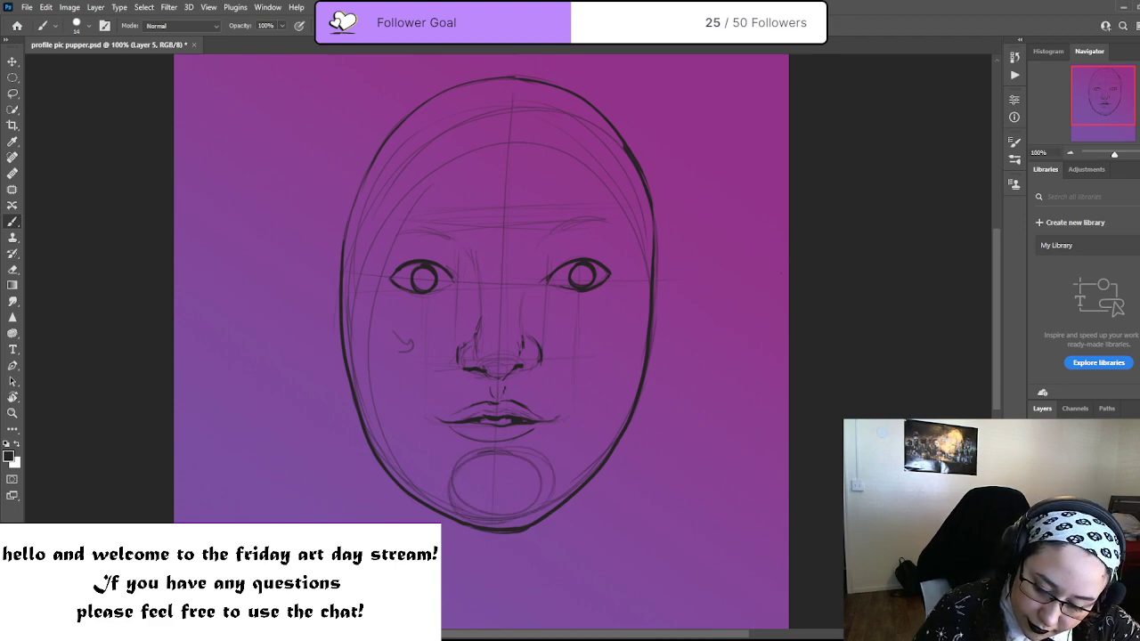
key("ctrl+shift+alt+n")
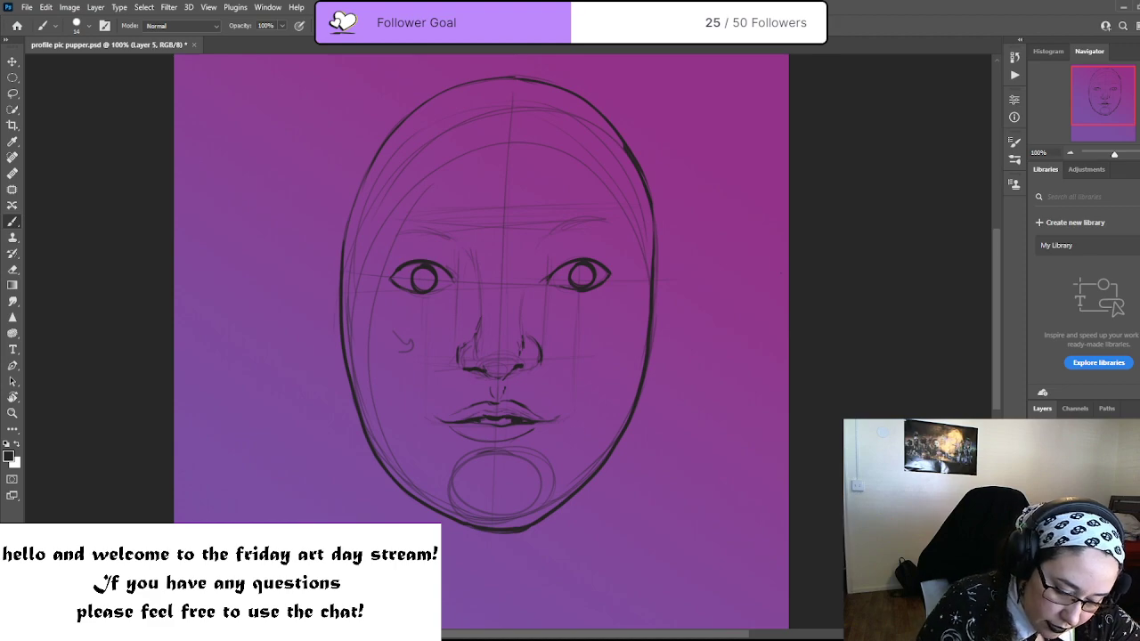
mouse_move(601, 419)
left_mouse_down()
mouse_move(522, 449)
mouse_move(562, 459)
mouse_move(532, 449)
left_mouse_up()
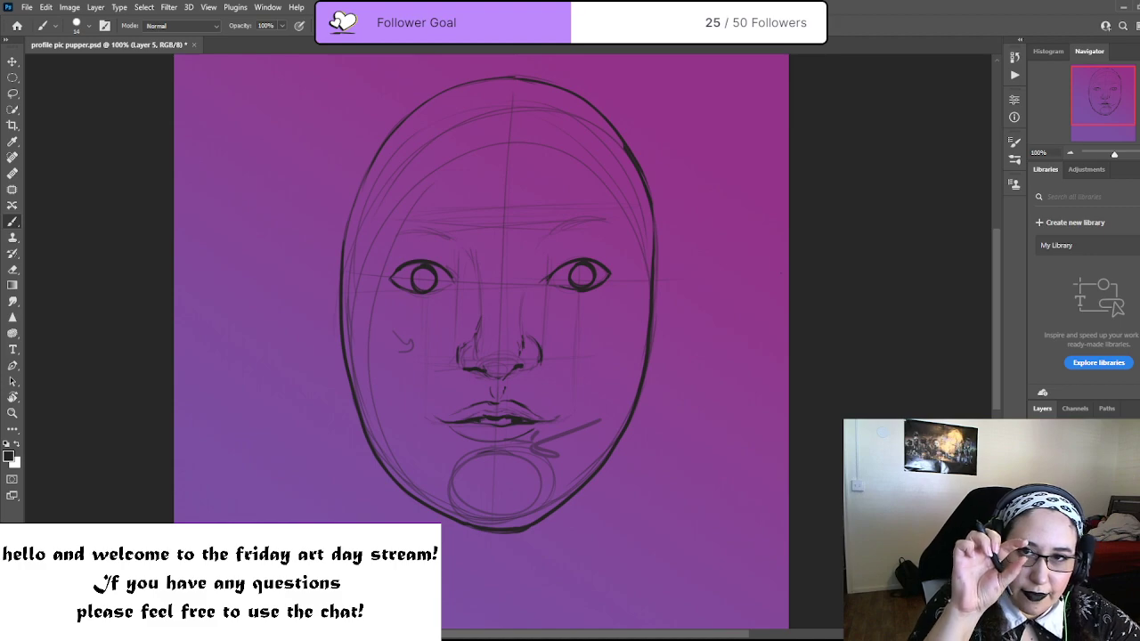
Draw both eyebrows on Layer 7 over the sketched arches, building the inner ends and tails with short hair strokes
key("alt+[")
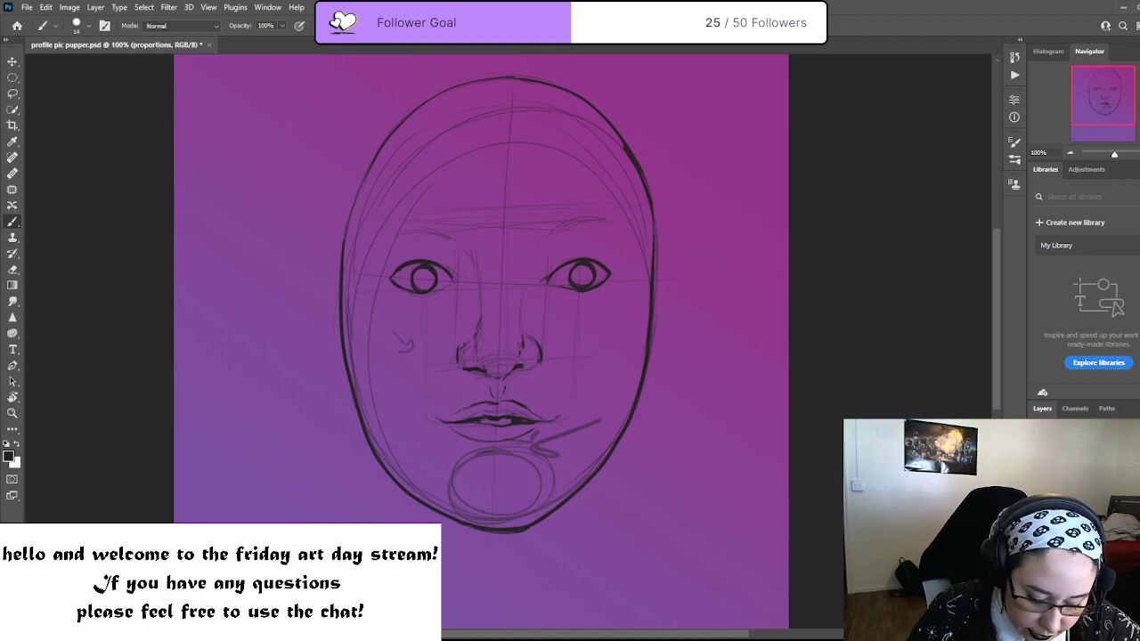
key("alt+[")
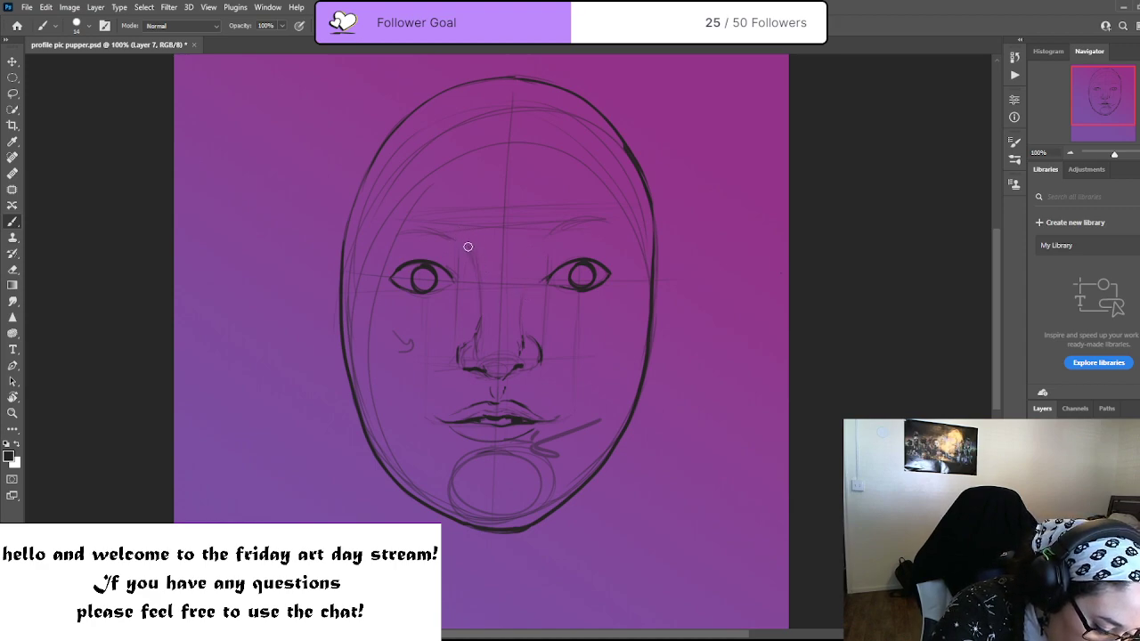
left_click_drag(461, 236, 403, 233)
mouse_move(553, 233)
left_mouse_down()
mouse_move(607, 217)
mouse_move(567, 227)
mouse_move(624, 223)
left_mouse_up()
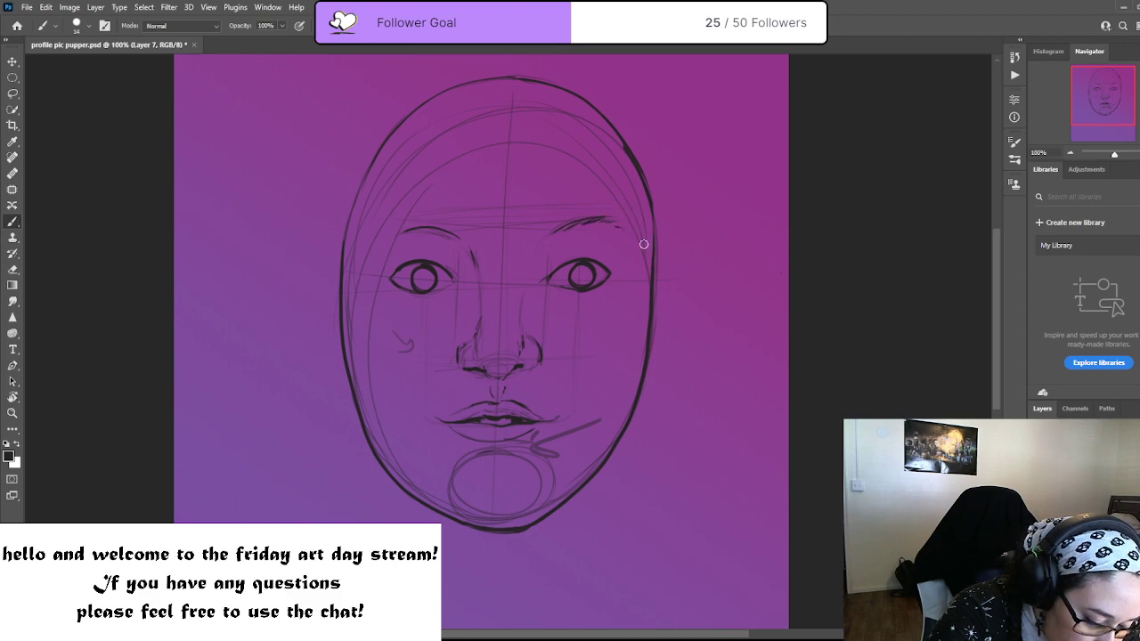
left_click_drag(455, 237, 437, 226)
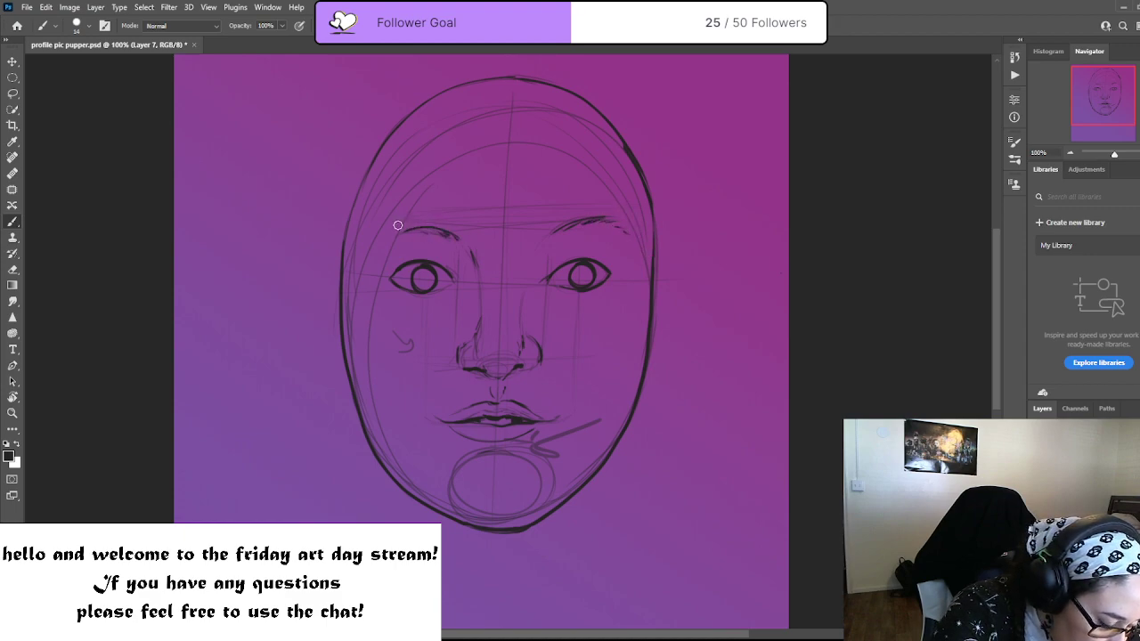
mouse_move(372, 244)
left_mouse_down()
mouse_move(435, 229)
mouse_move(377, 248)
left_mouse_up()
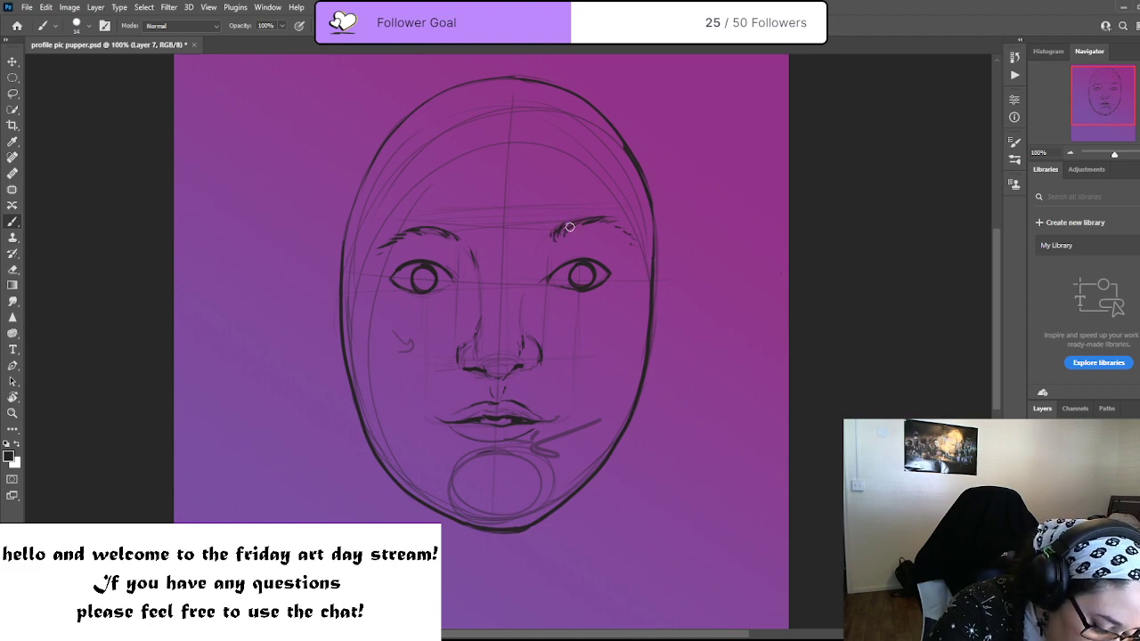
left_click_drag(554, 239, 586, 222)
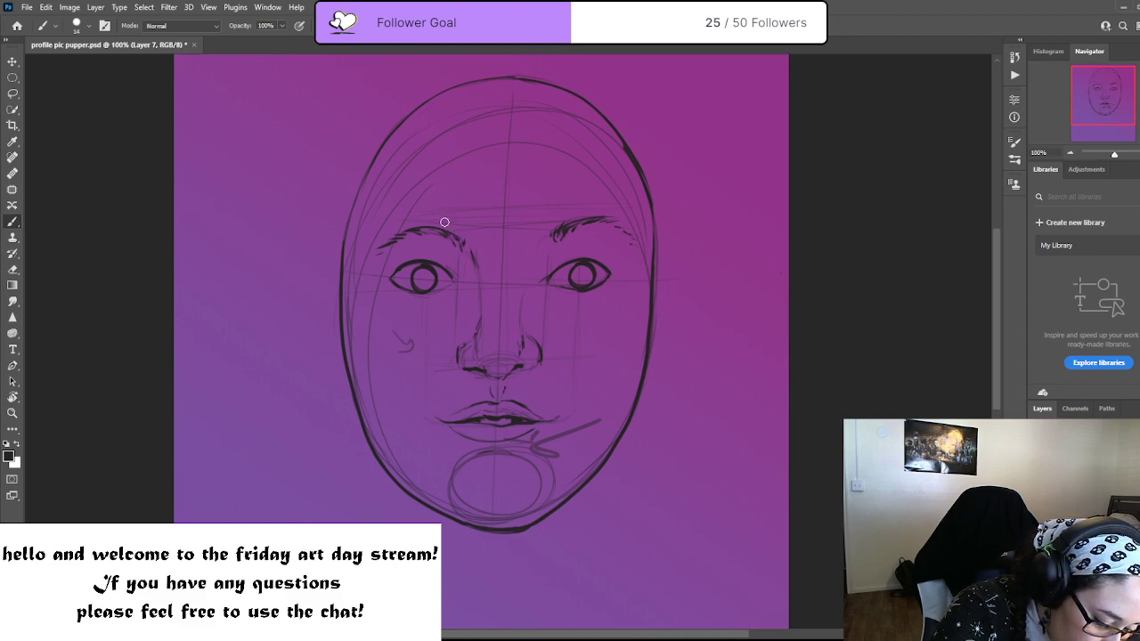
left_click_drag(450, 238, 426, 234)
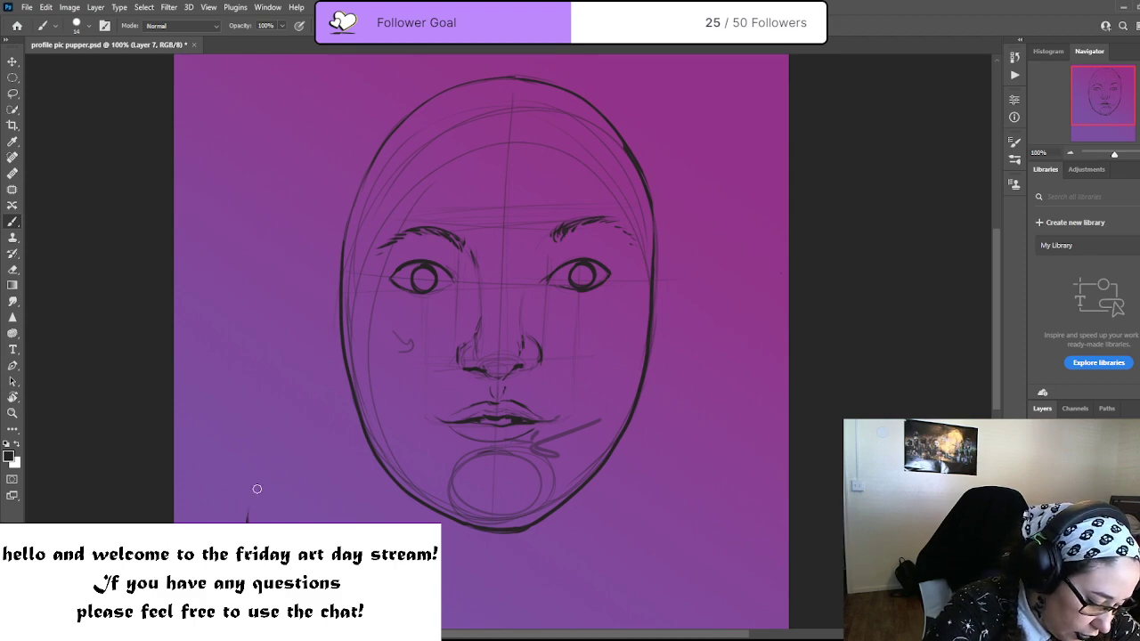
Demonstrate tapered eyebrow hair strokes beside the jaw, and hide them by painting black on Layer 7's mask
left_click_drag(256, 505, 258, 524)
mouse_move(285, 488)
left_mouse_down()
mouse_move(267, 515)
mouse_move(294, 500)
left_mouse_up()
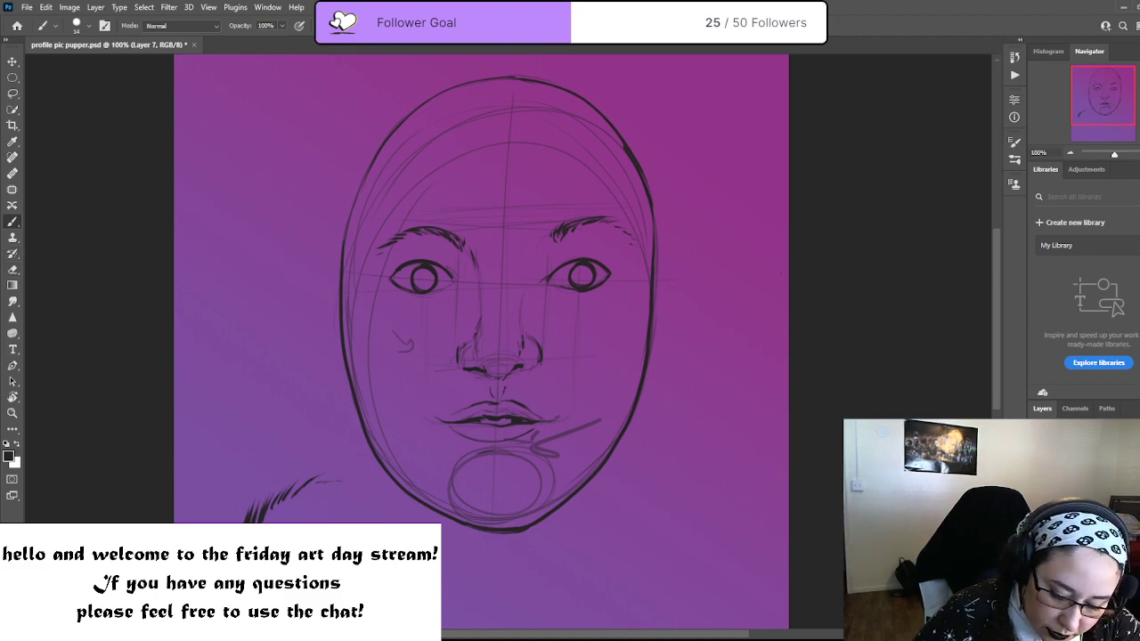
key("ctrl+backslash")
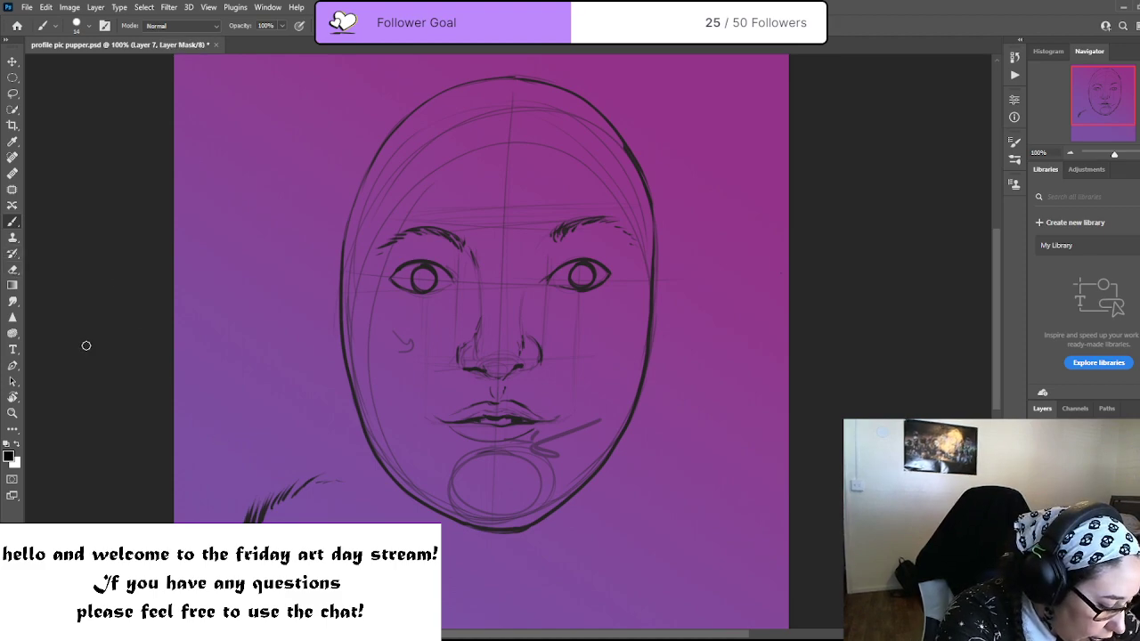
mouse_move(258, 481)
left_mouse_down()
mouse_move(258, 513)
mouse_move(278, 485)
mouse_move(289, 506)
mouse_move(303, 493)
mouse_move(288, 484)
mouse_move(318, 476)
left_mouse_up()
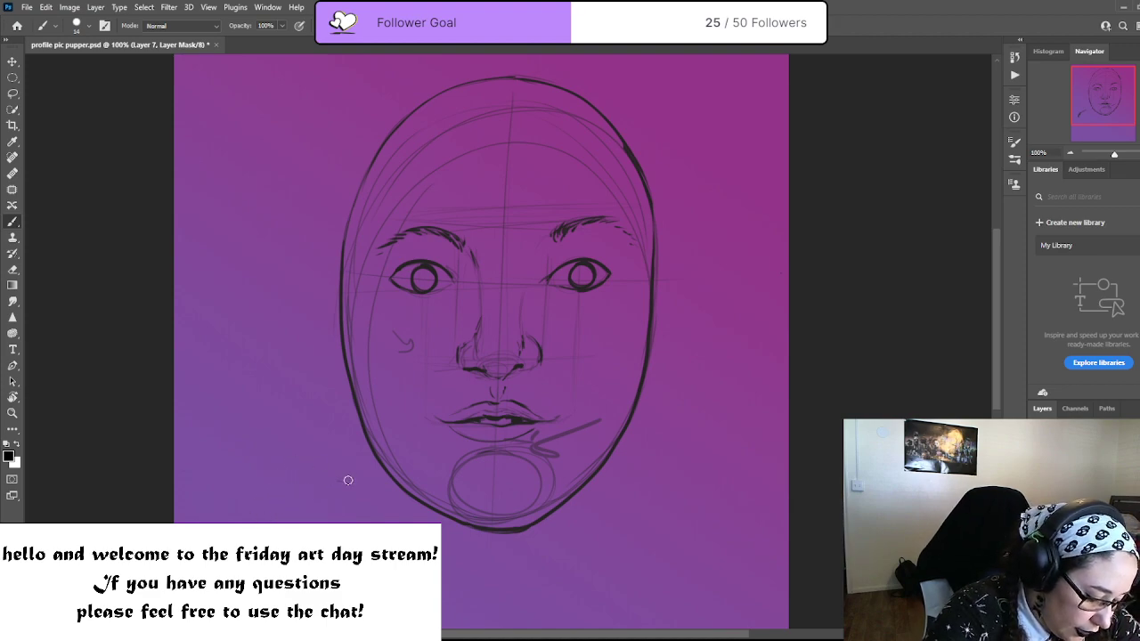
key("ctrl+2")
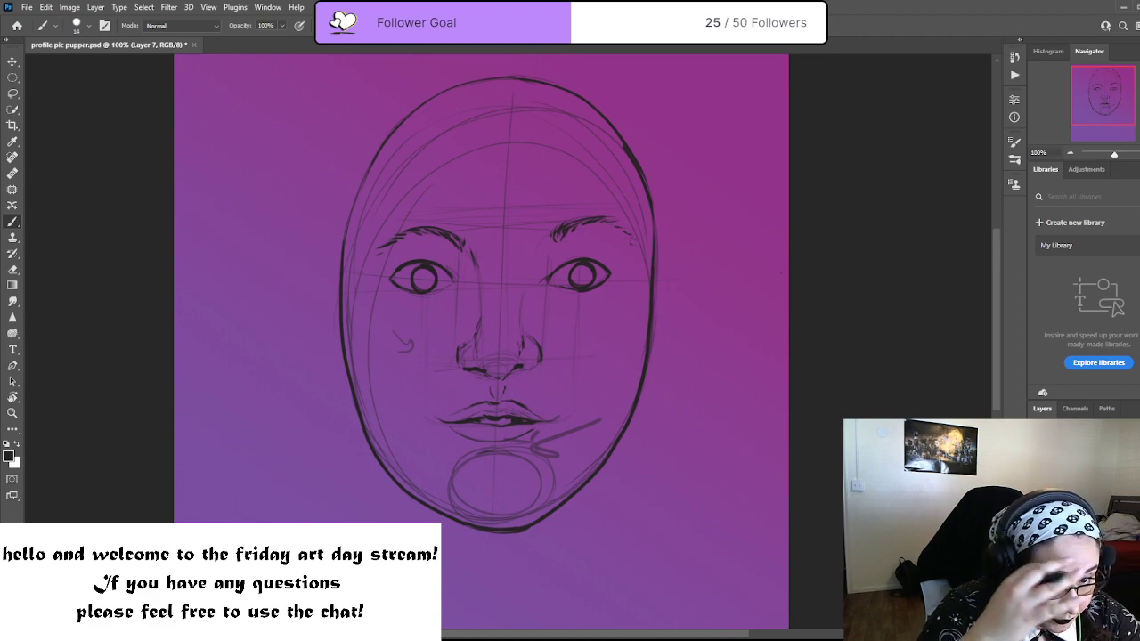
Lasso the right-hand eyebrow on Layer 7, move it slightly inward toward the nose with Free Transform, and deselect
mouse_move(570, 230)
left_mouse_down()
mouse_move(558, 218)
mouse_move(629, 260)
left_mouse_up()
key("l")
left_click_drag(604, 201, 540, 222)
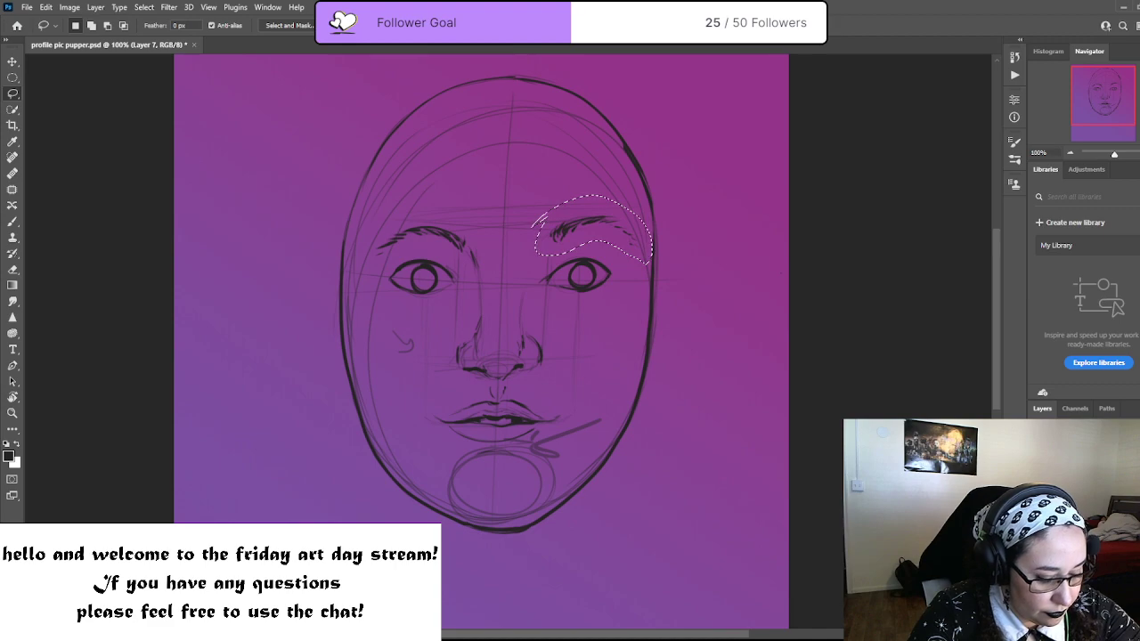
key("ctrl+t")
left_click_drag(575, 232, 572, 234)
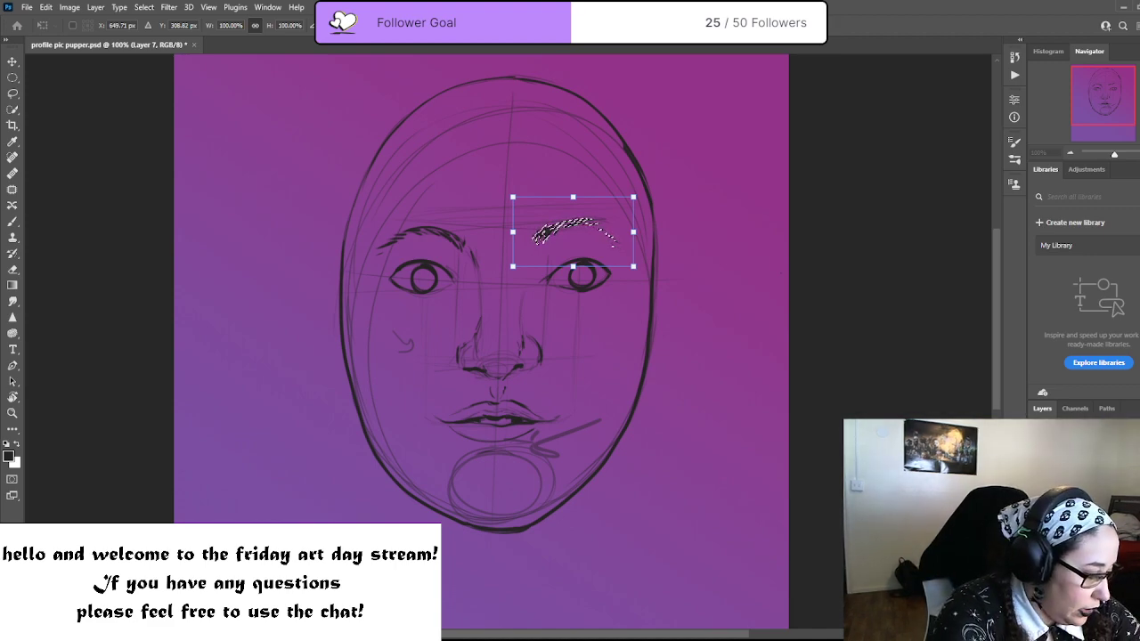
key("Return")
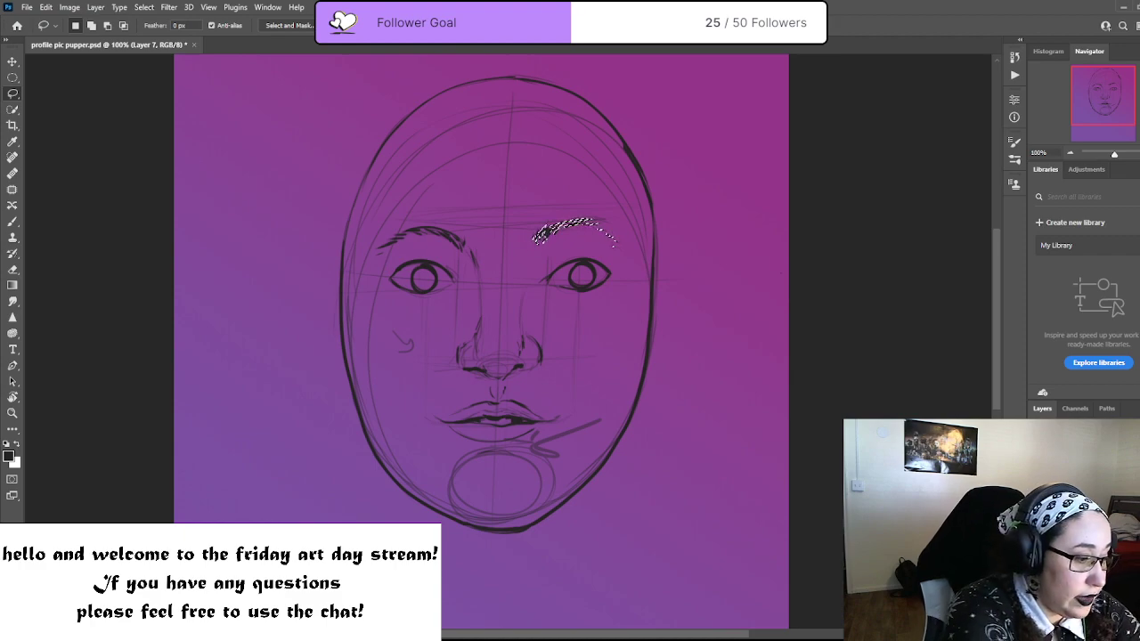
key("ctrl+d")
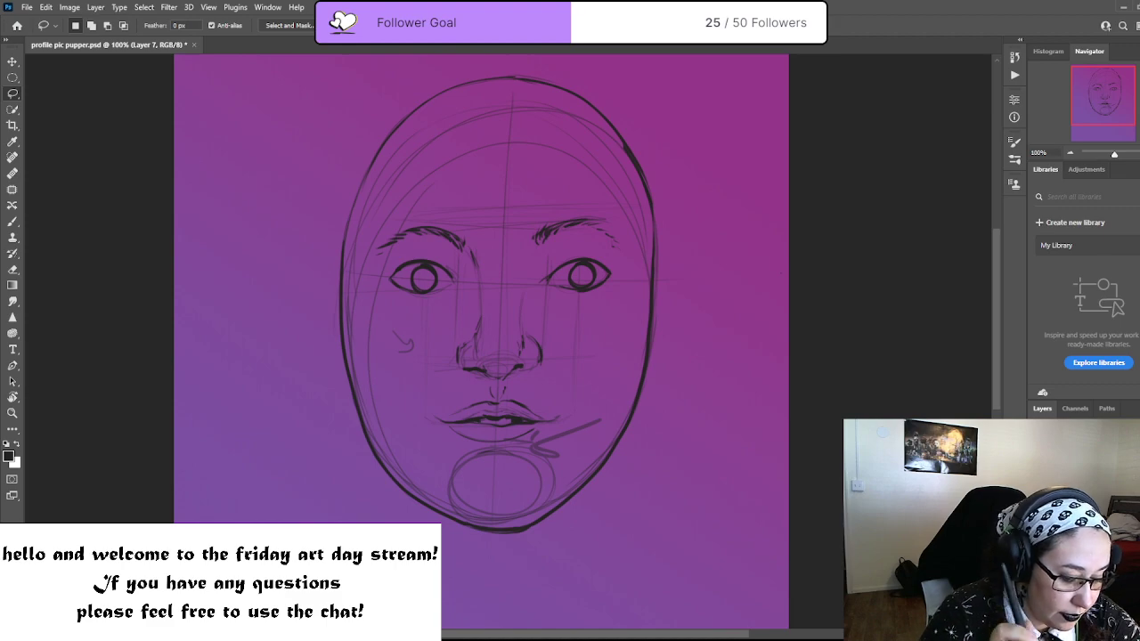
With the brush on Layer 7, extend the eyebrow tails with short hair strokes and fill both irises solid black
key("b")
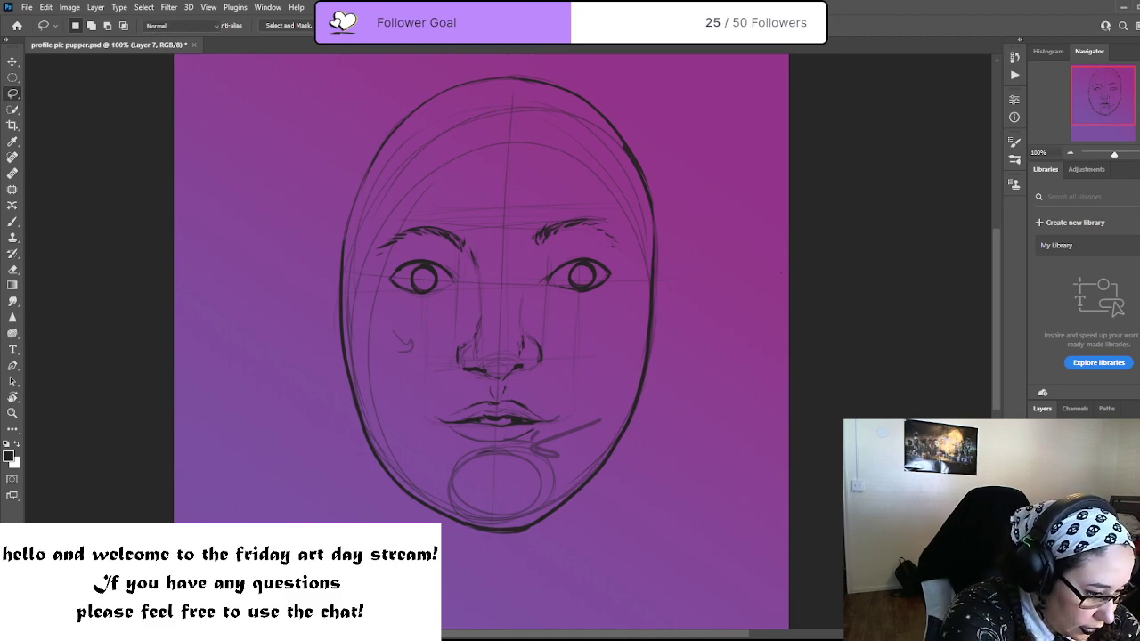
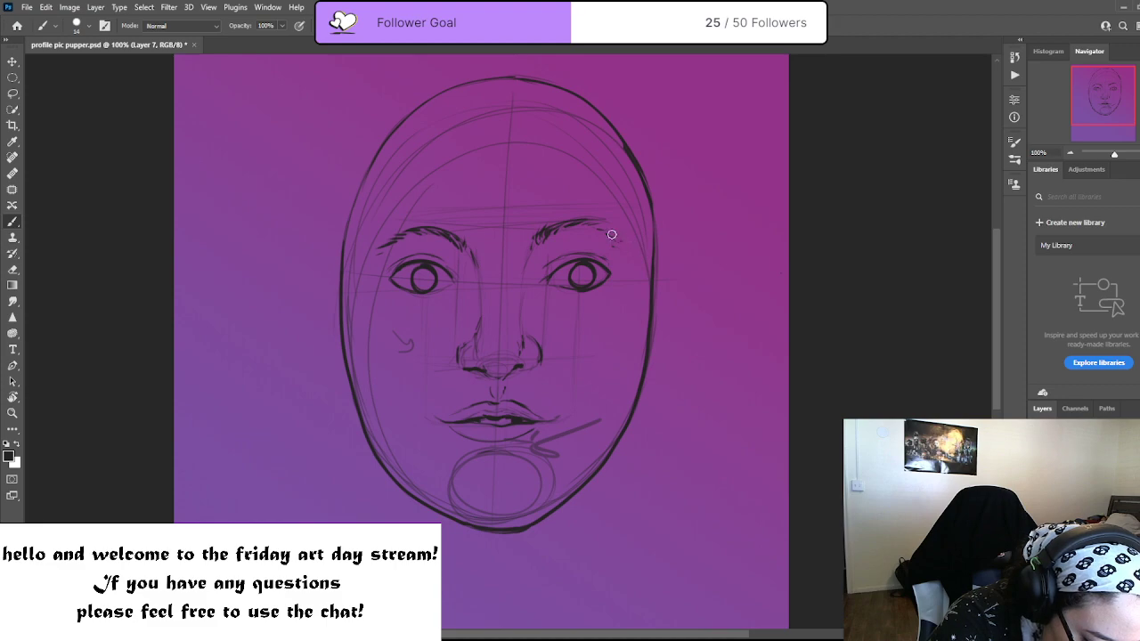
left_click_drag(612, 234, 627, 247)
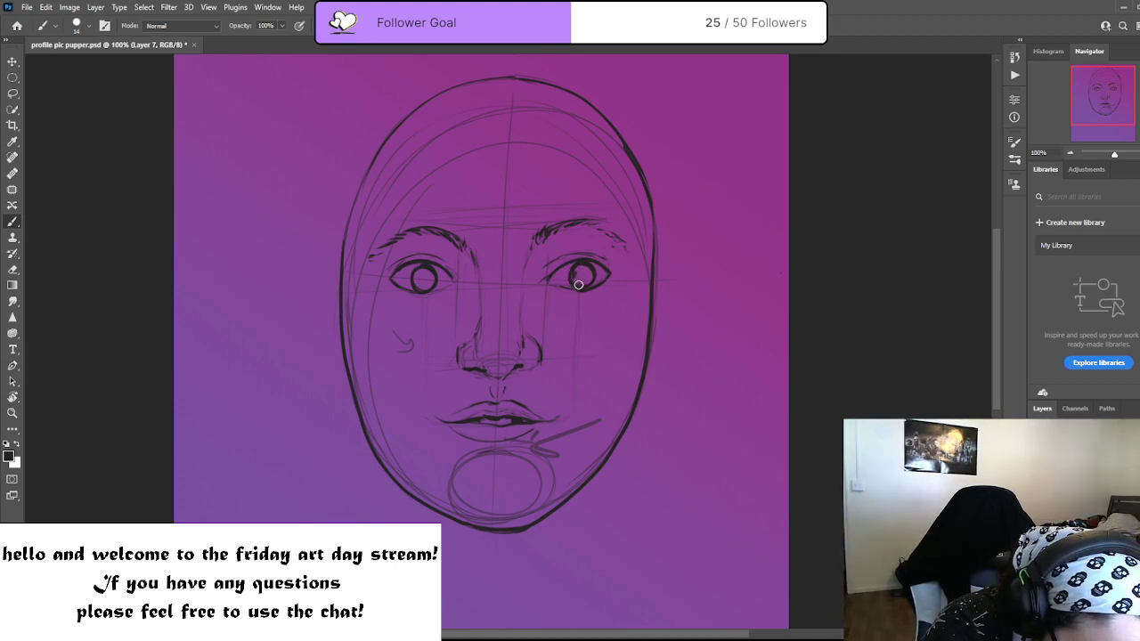
left_click_drag(581, 288, 583, 277)
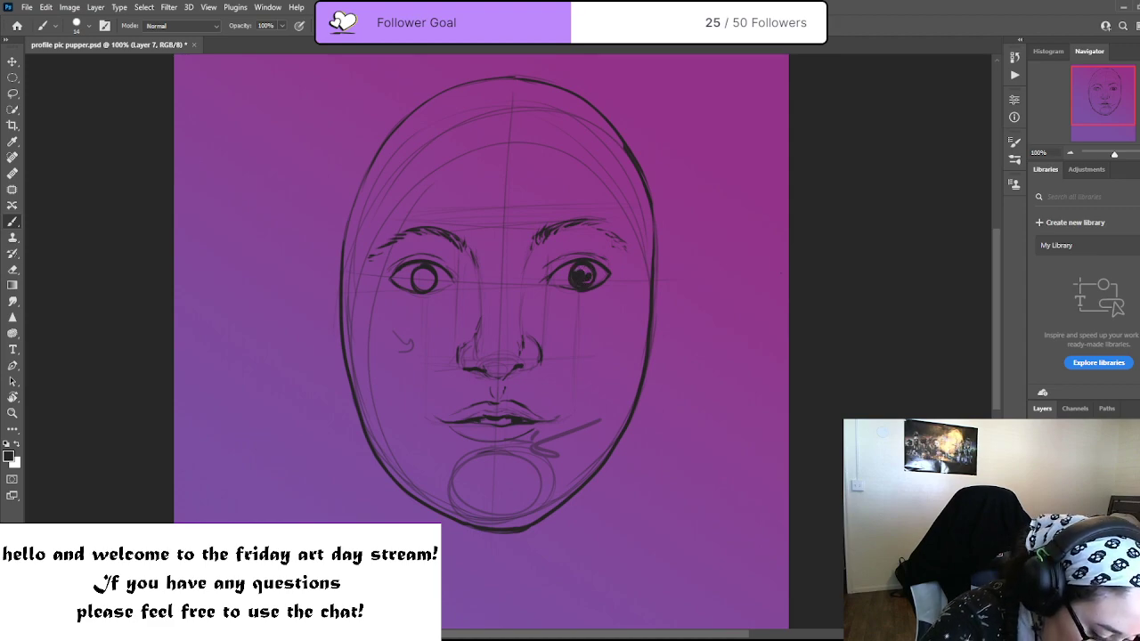
mouse_move(424, 268)
left_mouse_down()
mouse_move(414, 277)
mouse_move(432, 283)
mouse_move(419, 279)
left_mouse_up()
left_click_drag(584, 280, 575, 277)
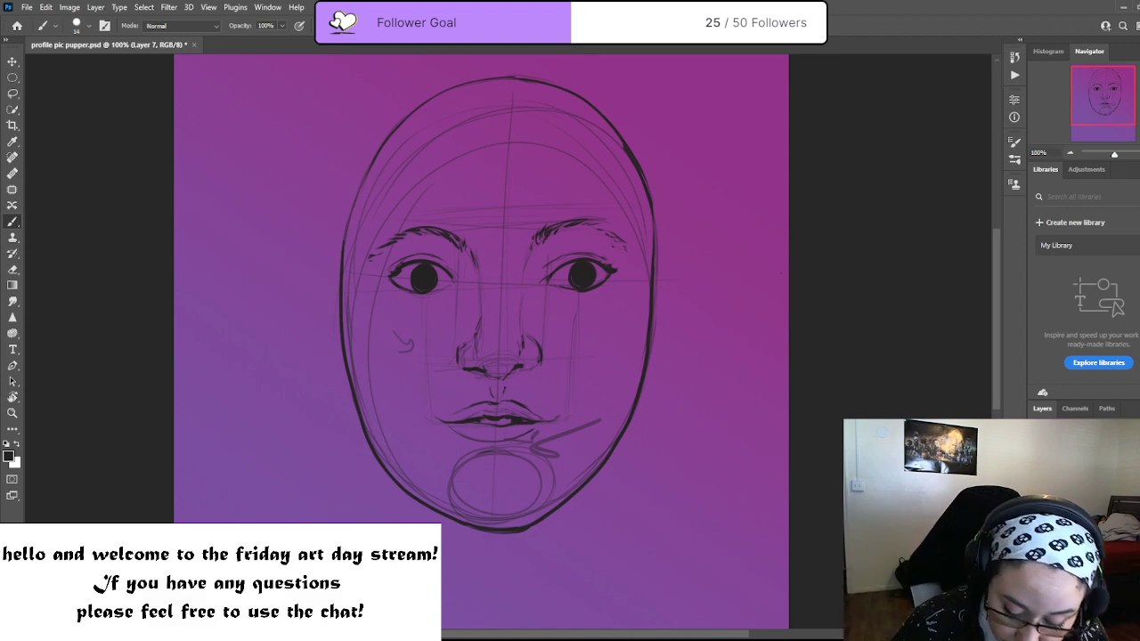
On Layer 8, sketch horizontal ear guides level with the upper eyelids and nose base, extending past both sides of the head
key("alt+bracketleft")
key("alt+bracketleft")
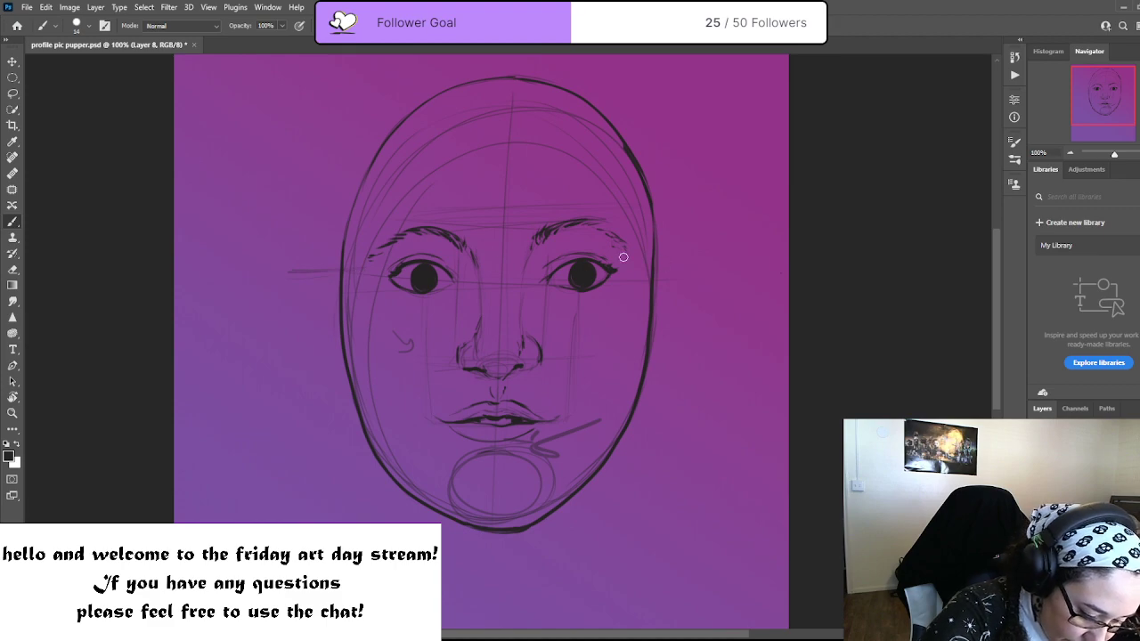
left_click_drag(339, 268, 748, 254)
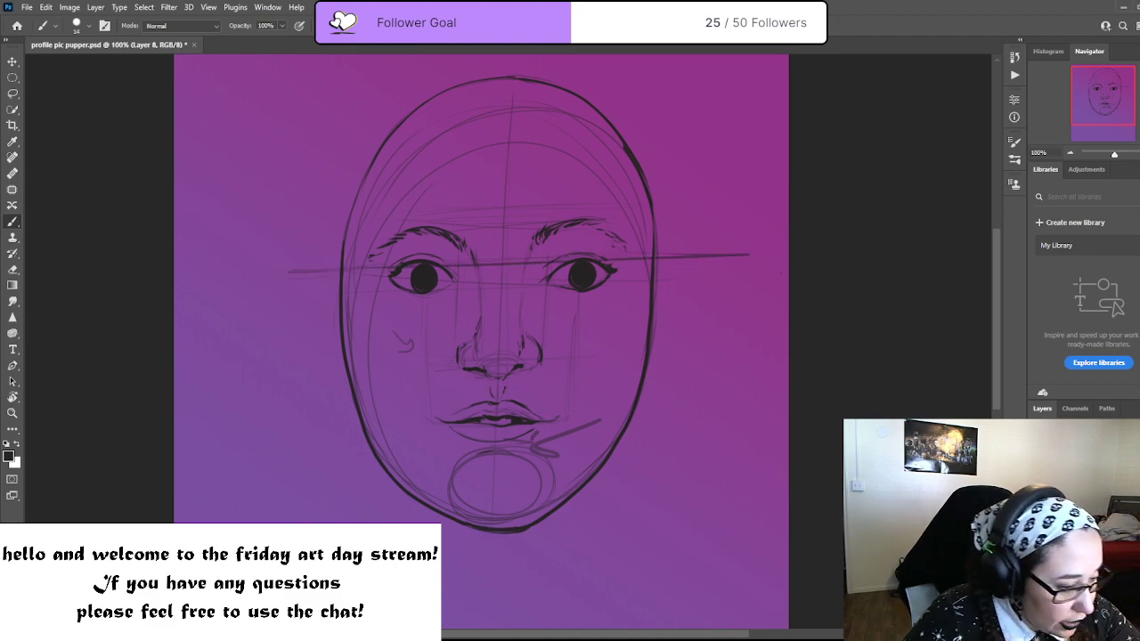
key("ctrl+z")
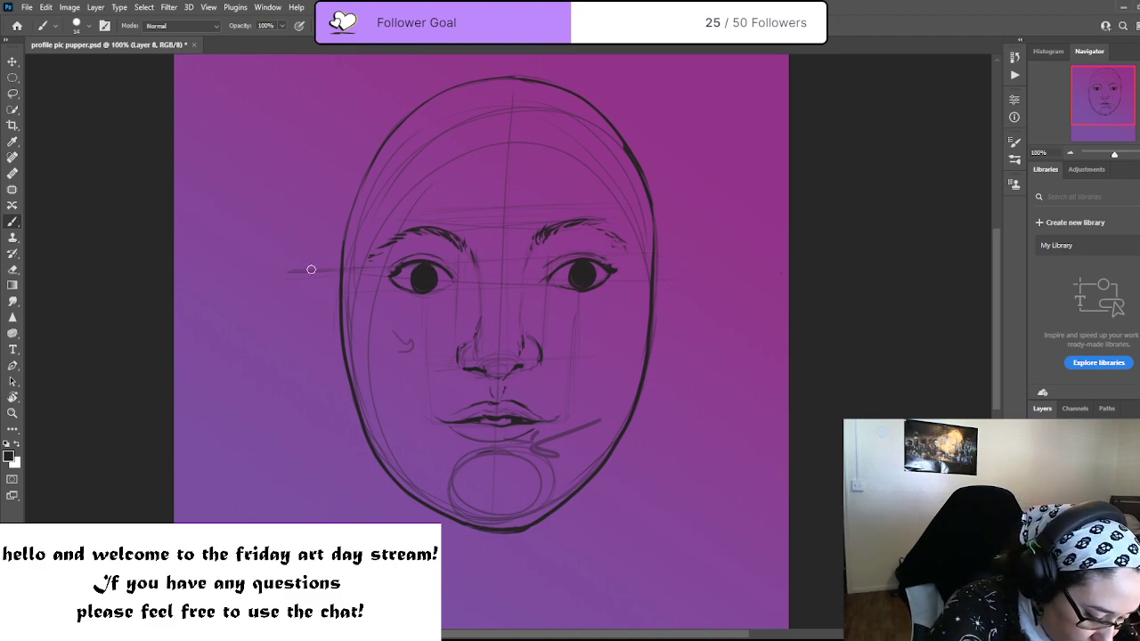
left_click_drag(311, 264, 704, 252)
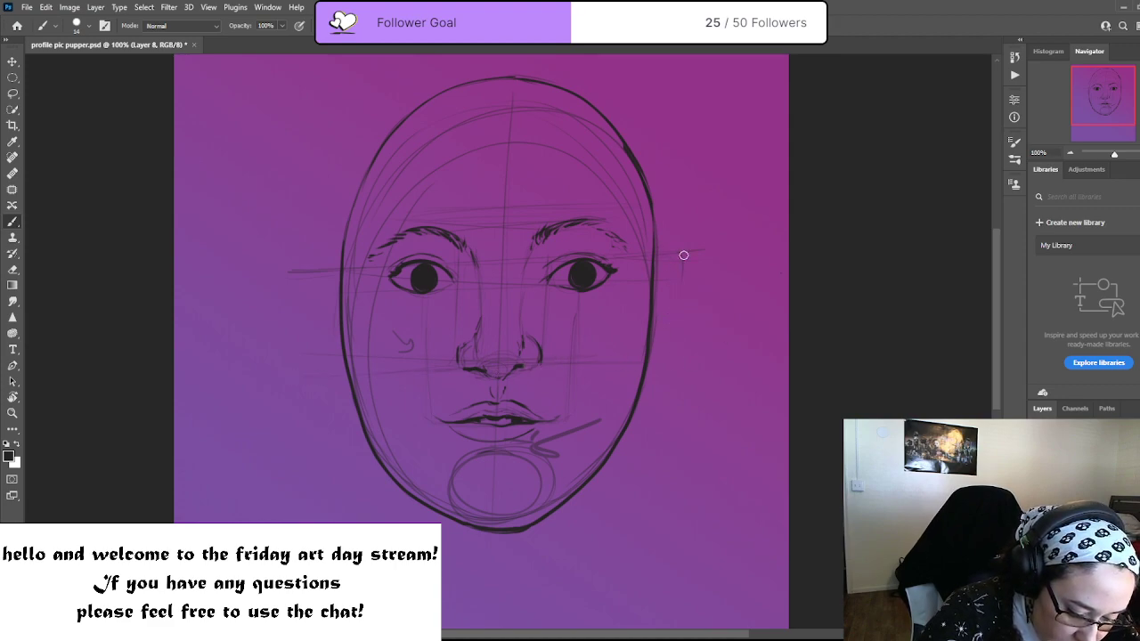
Sketch both outer ear contours between the horizontal guides, tapering each one inward toward the jaw
mouse_move(668, 310)
left_mouse_down()
mouse_move(679, 275)
mouse_move(671, 312)
left_mouse_up()
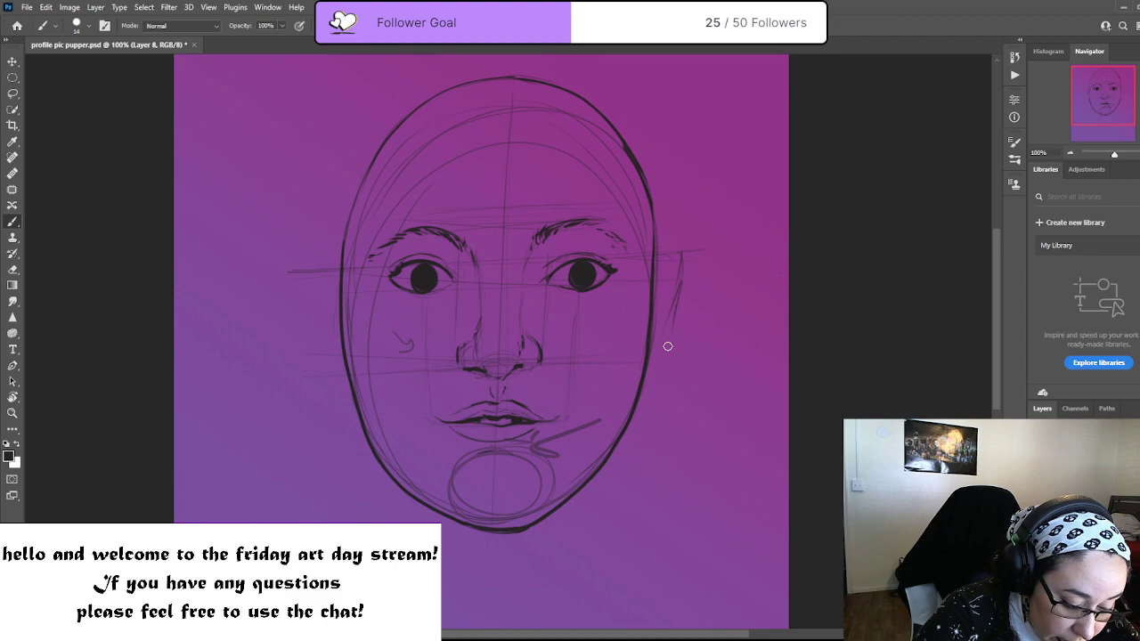
mouse_move(654, 362)
left_mouse_down()
mouse_move(681, 257)
mouse_move(651, 257)
mouse_move(653, 272)
left_mouse_up()
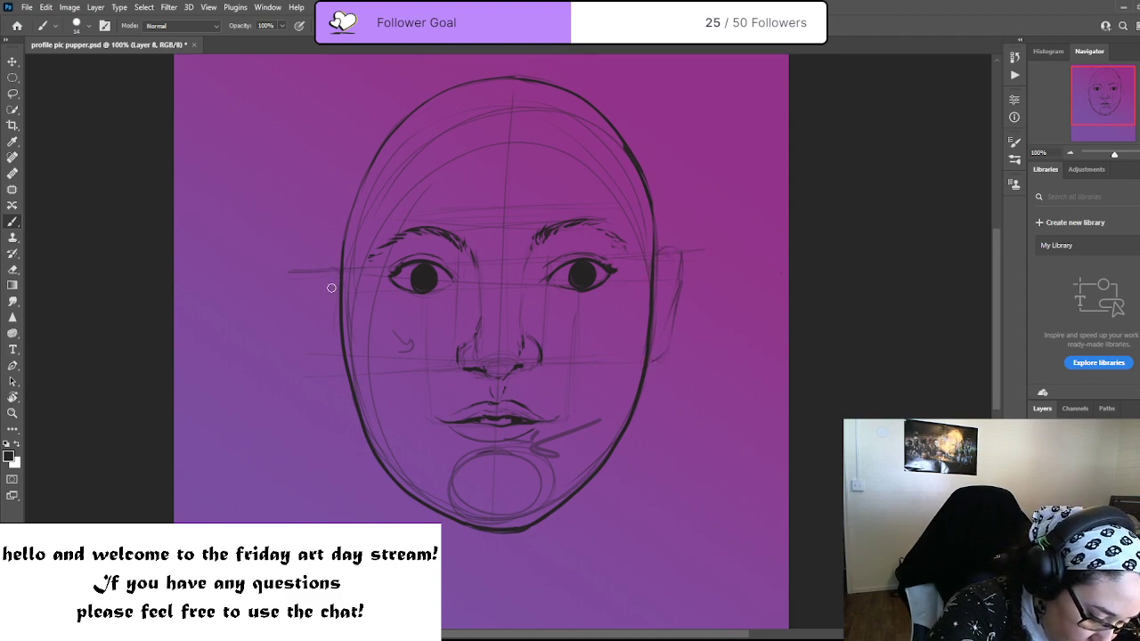
mouse_move(332, 287)
left_mouse_down()
mouse_move(325, 320)
mouse_move(311, 282)
mouse_move(333, 376)
left_mouse_up()
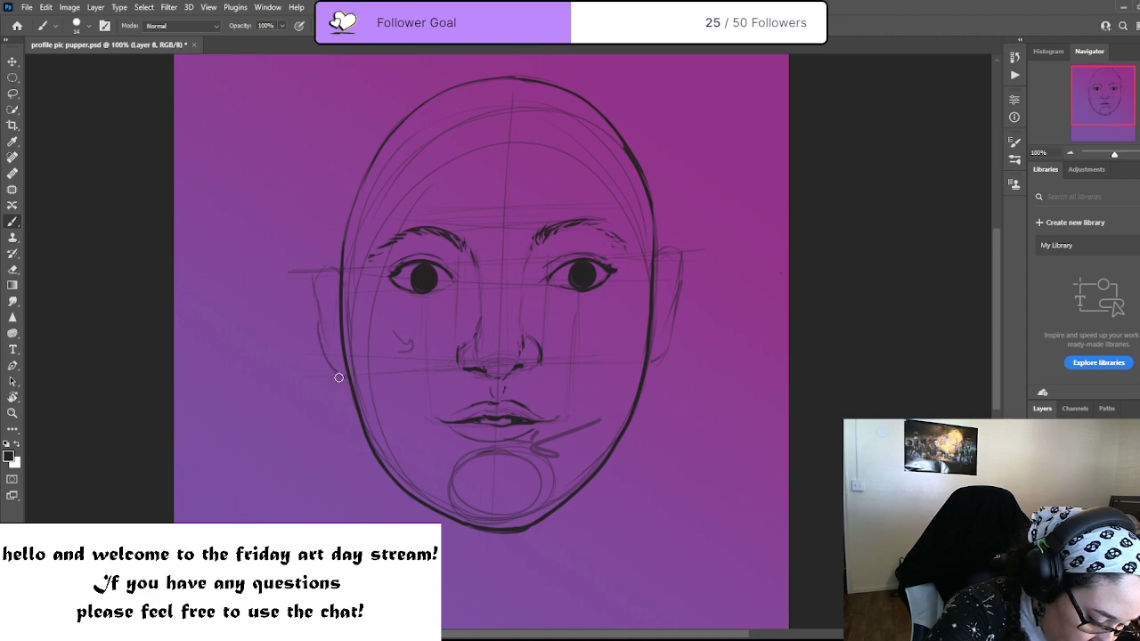
left_click_drag(316, 290, 351, 389)
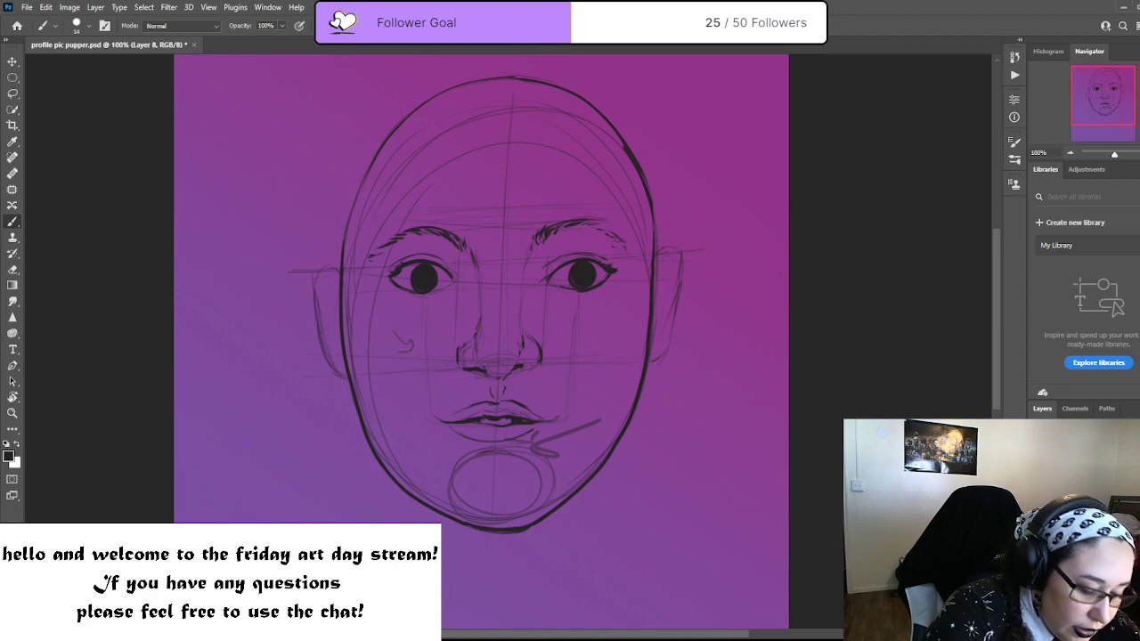
Sketch a large and a small example ear curve beside the face, and undo both
left_click_drag(700, 438, 699, 505)
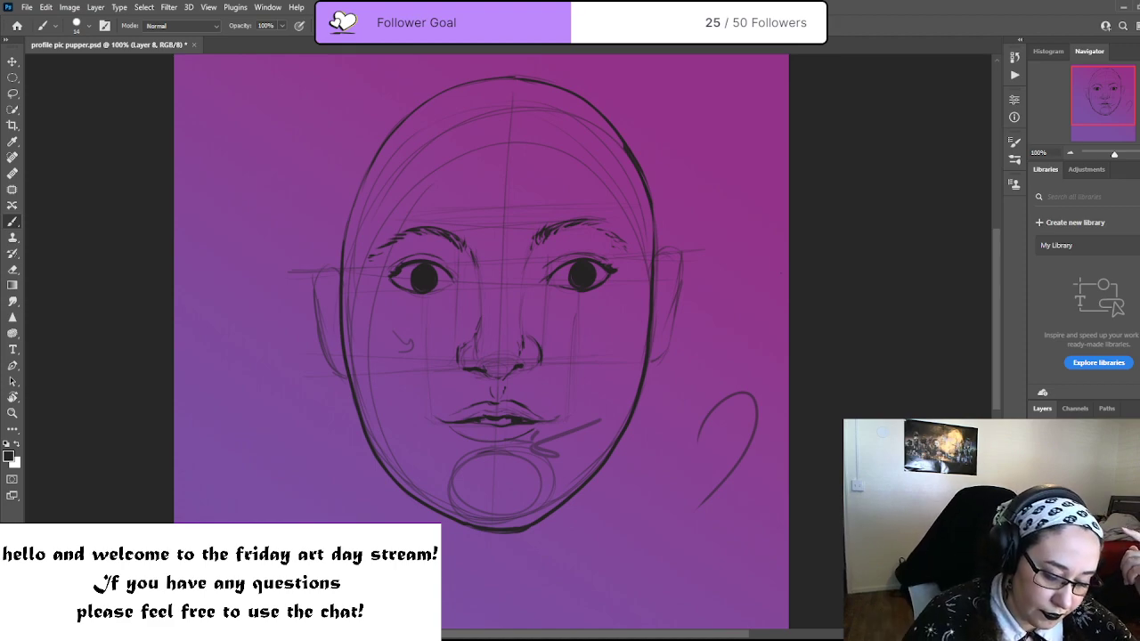
left_click_drag(704, 503, 686, 506)
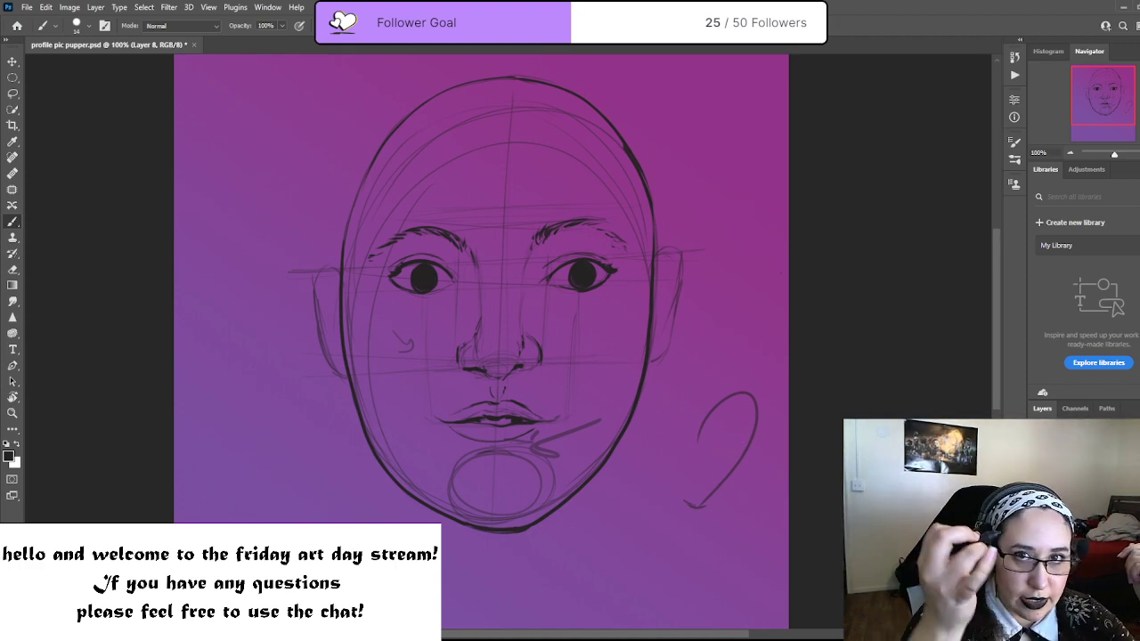
mouse_move(727, 217)
left_mouse_down()
mouse_move(763, 179)
mouse_move(739, 260)
left_mouse_up()
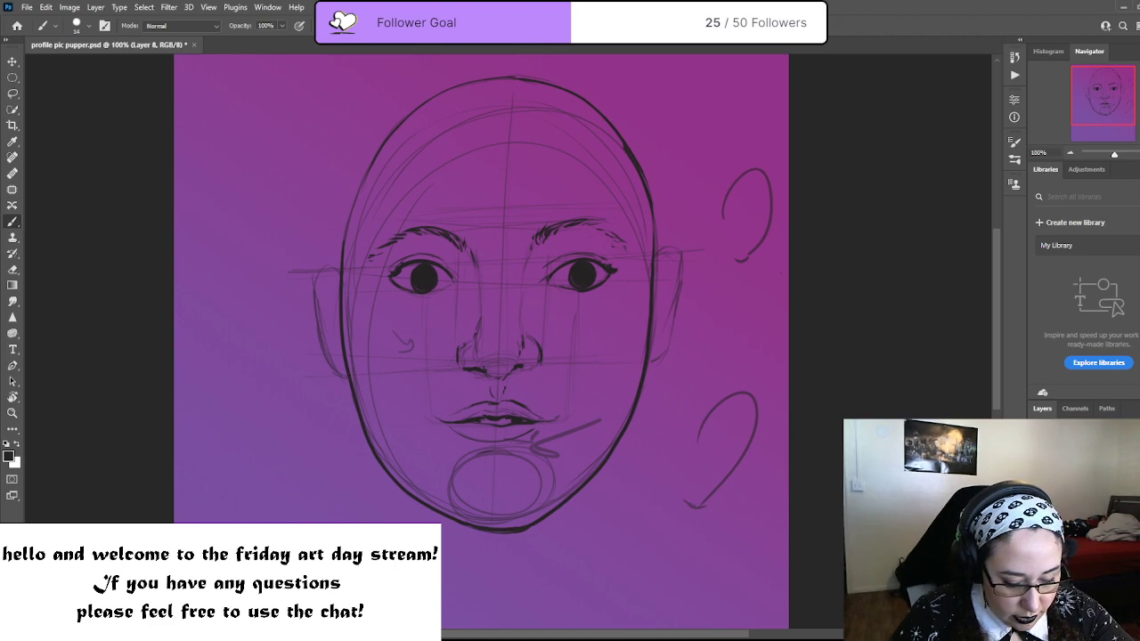
key("ctrl+z")
key("ctrl+z")
key("ctrl+z")
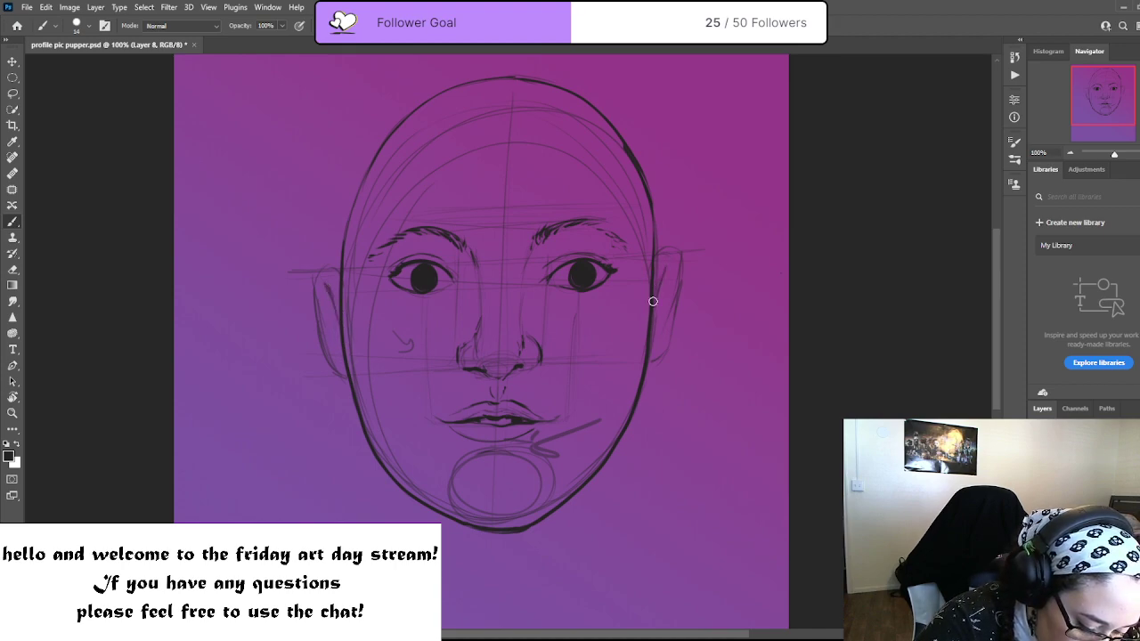
Draw the inner fold lines inside both ears on Layer 8 and save the document
left_click_drag(331, 295, 323, 281)
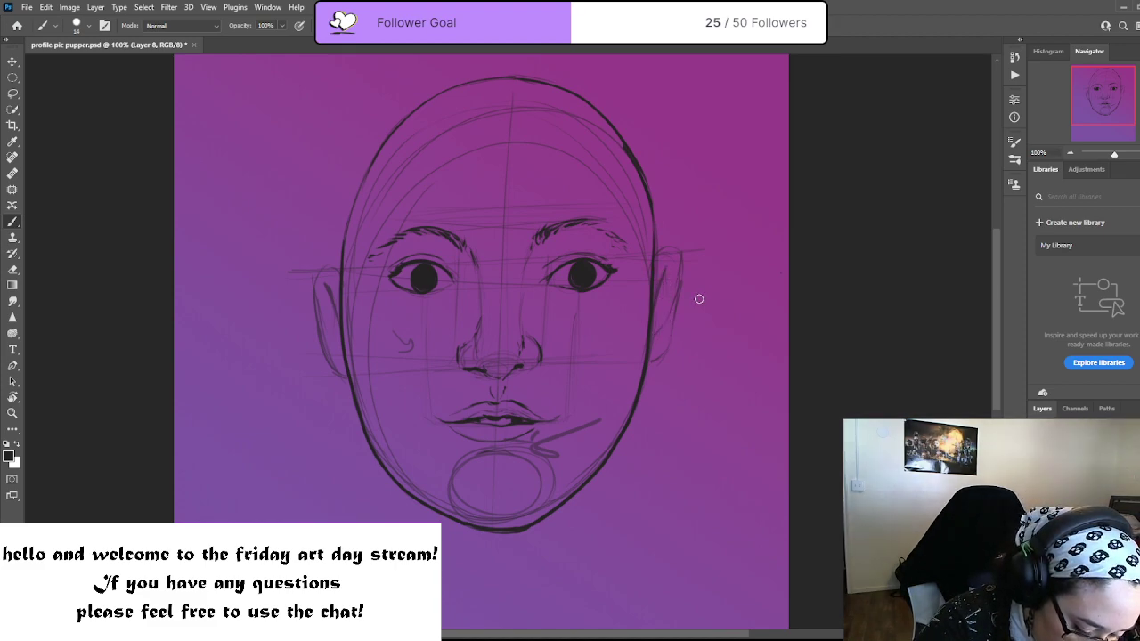
left_click_drag(330, 303, 333, 338)
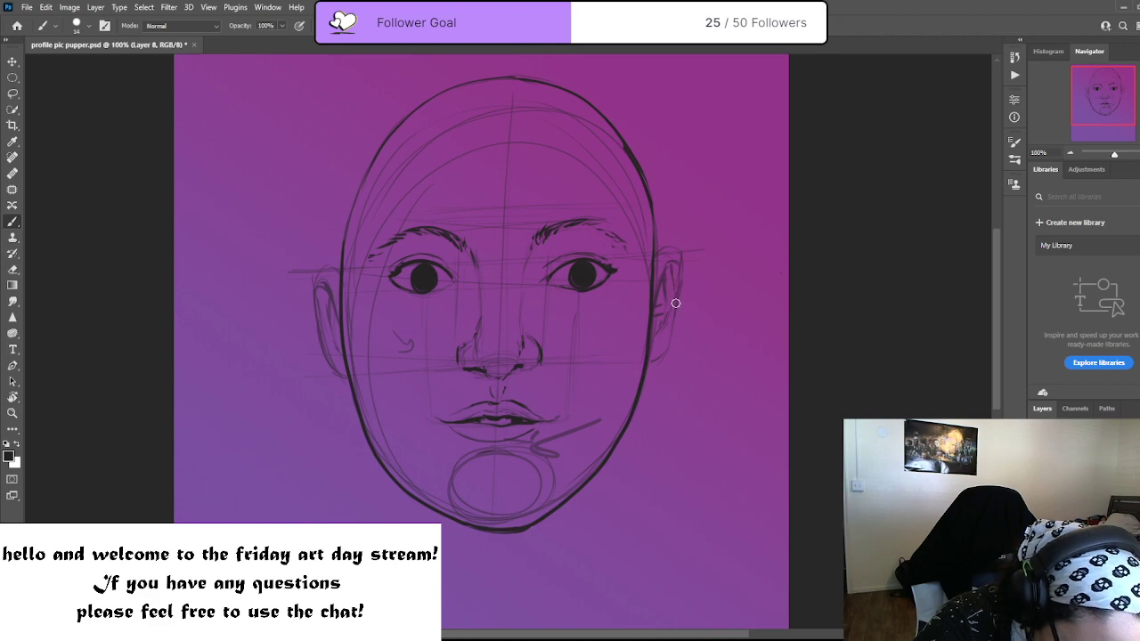
left_click_drag(675, 303, 665, 322)
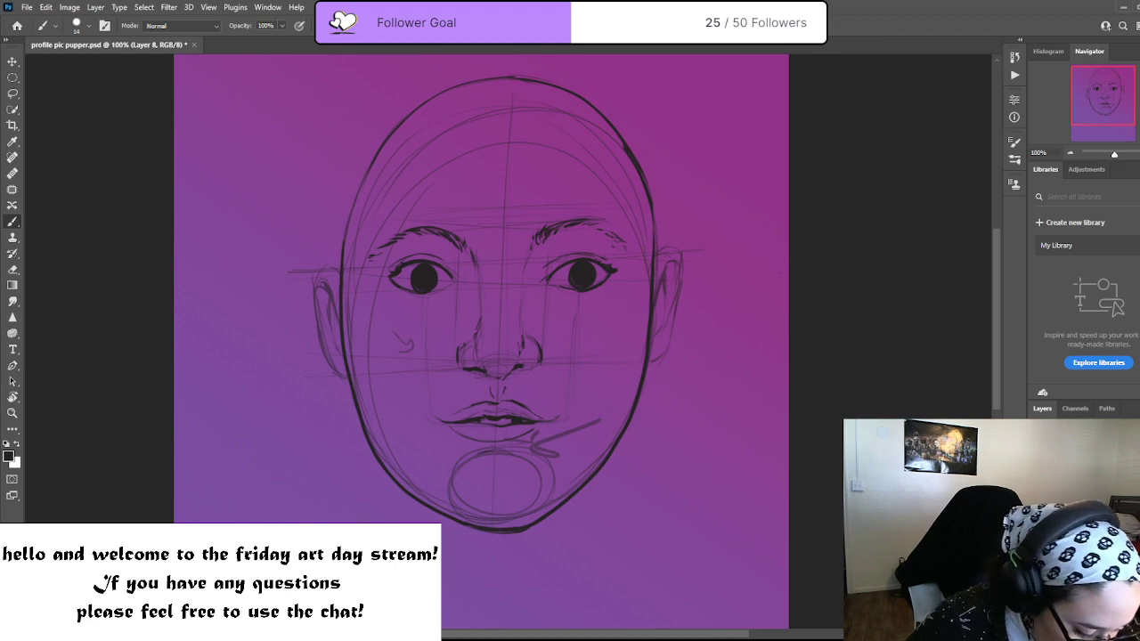
key("ctrl+s")
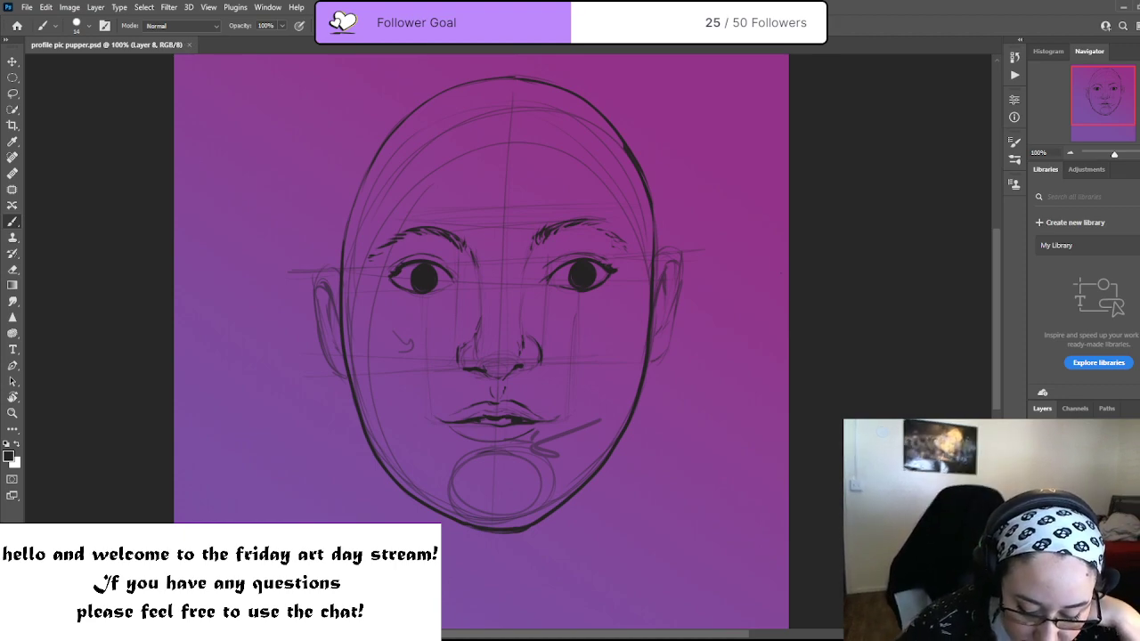
Hide the bold face linework to check the guide sketch beneath, and show it again
key("alt+[")
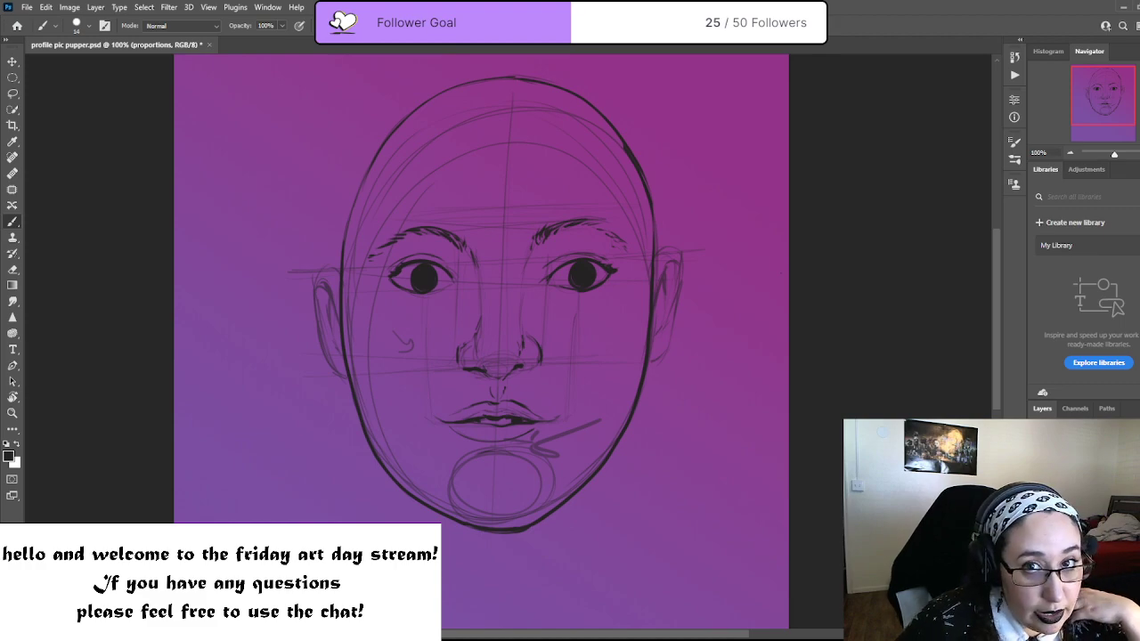
key("alt+[")
key("ctrl+comma")
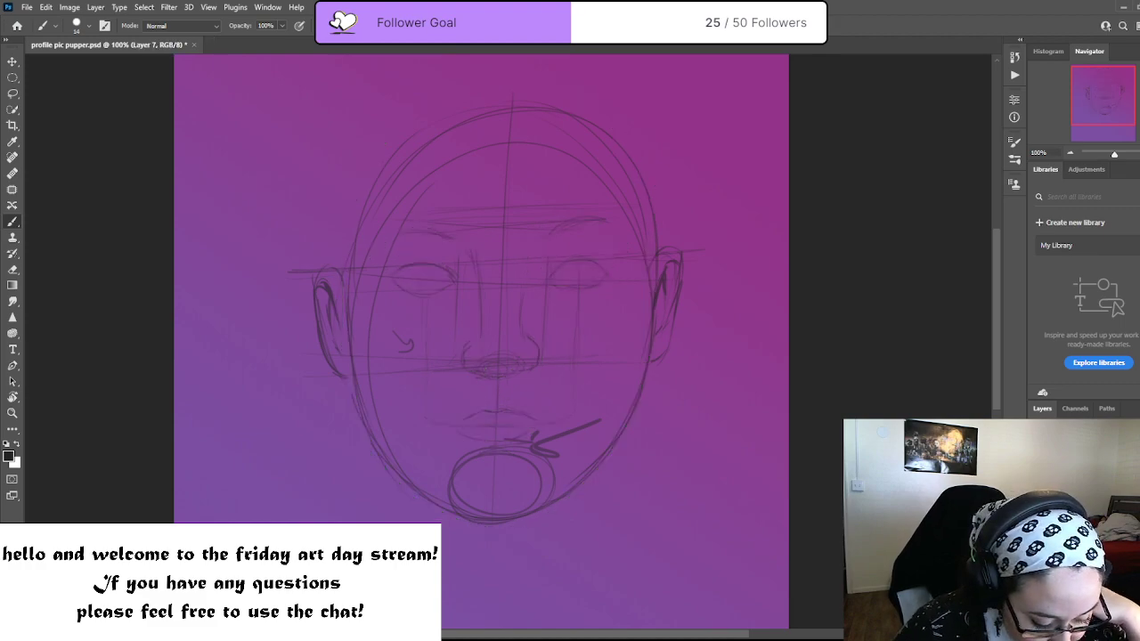
key("ctrl+comma")
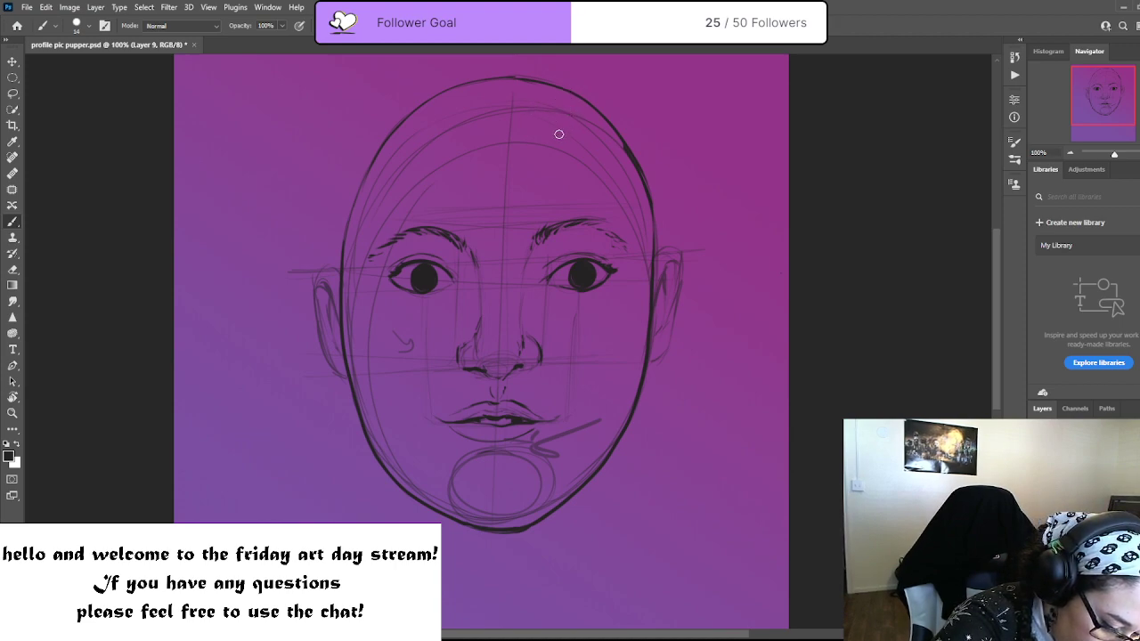
On Layer 9, draw long fringe strands sweeping across the forehead from a side parting, with short strands on the parting's other side
mouse_move(570, 105)
left_mouse_down()
mouse_move(422, 133)
mouse_move(327, 209)
left_mouse_up()
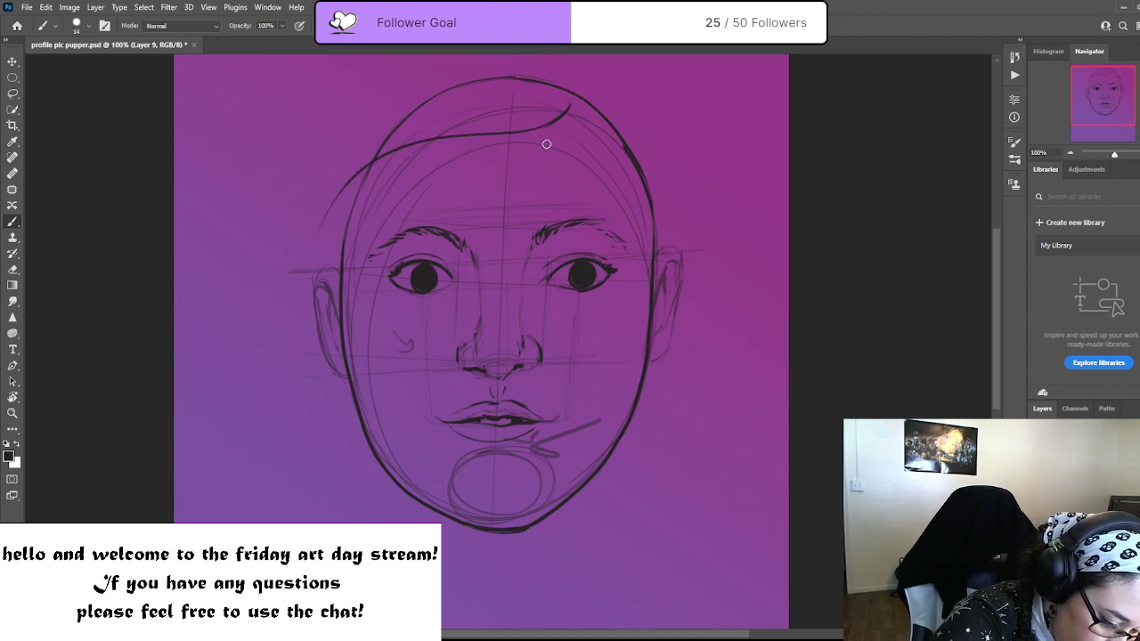
mouse_move(568, 109)
left_mouse_down()
mouse_move(419, 188)
mouse_move(334, 296)
left_mouse_up()
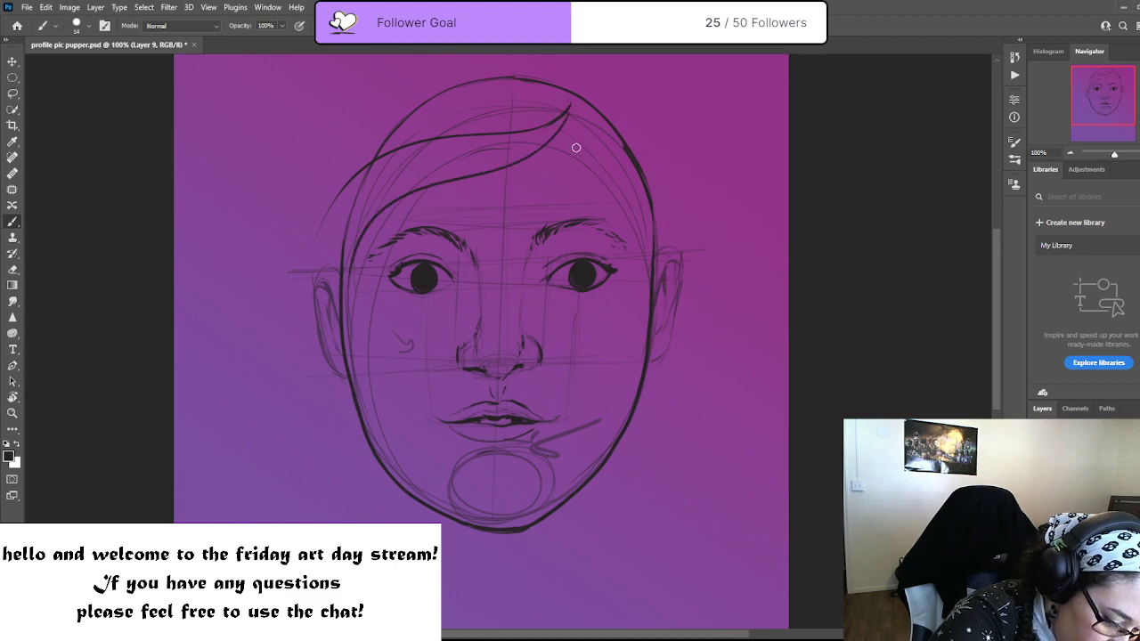
mouse_move(576, 114)
left_mouse_down()
mouse_move(516, 211)
mouse_move(486, 218)
left_mouse_up()
mouse_move(602, 129)
left_mouse_down()
mouse_move(612, 178)
mouse_move(618, 158)
mouse_move(648, 173)
mouse_move(641, 203)
left_mouse_up()
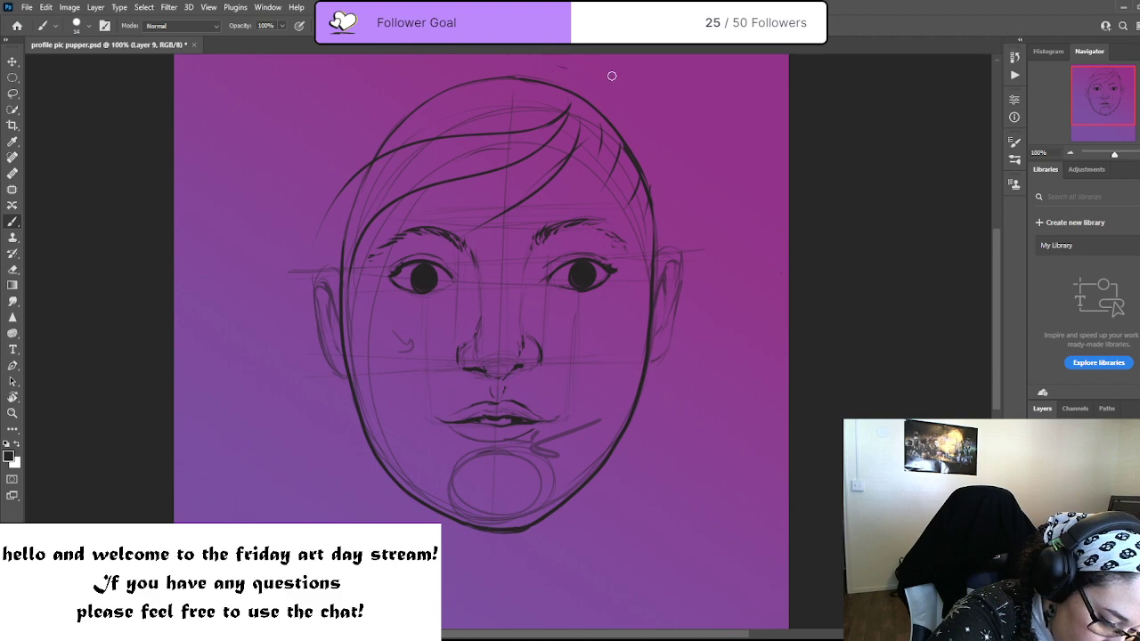
Draw the outer hair outline around the head, curving over the crown and down past both ears to the jaw
mouse_move(561, 66)
left_mouse_down()
mouse_move(679, 173)
mouse_move(684, 325)
left_mouse_up()
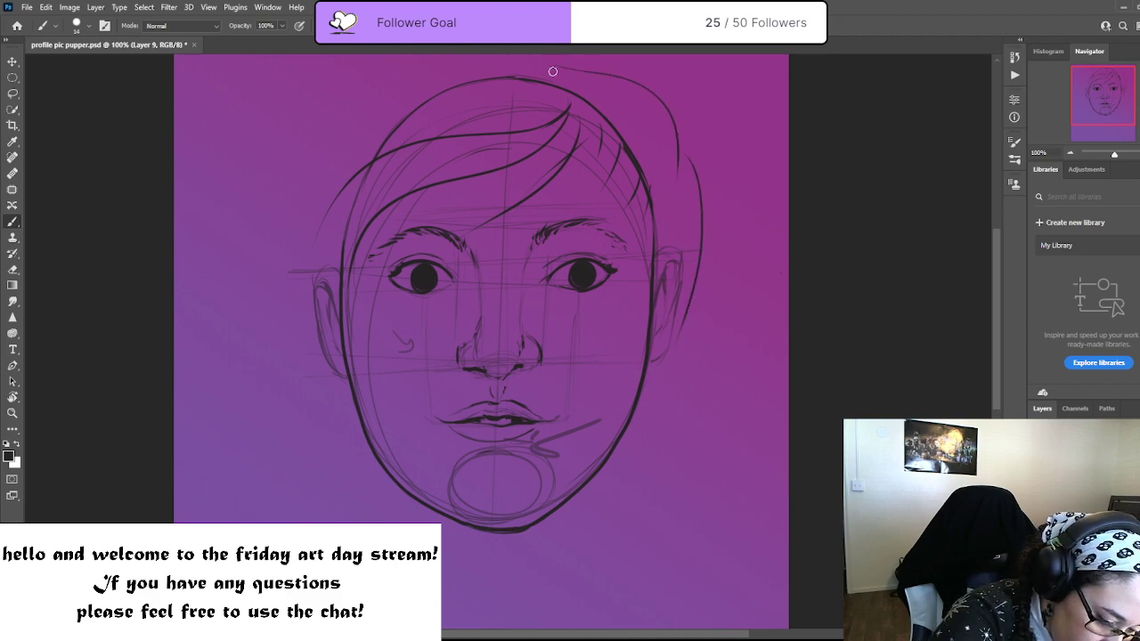
mouse_move(547, 65)
left_mouse_down()
mouse_move(339, 128)
mouse_move(308, 248)
mouse_move(329, 294)
left_mouse_up()
left_click_drag(321, 248, 323, 280)
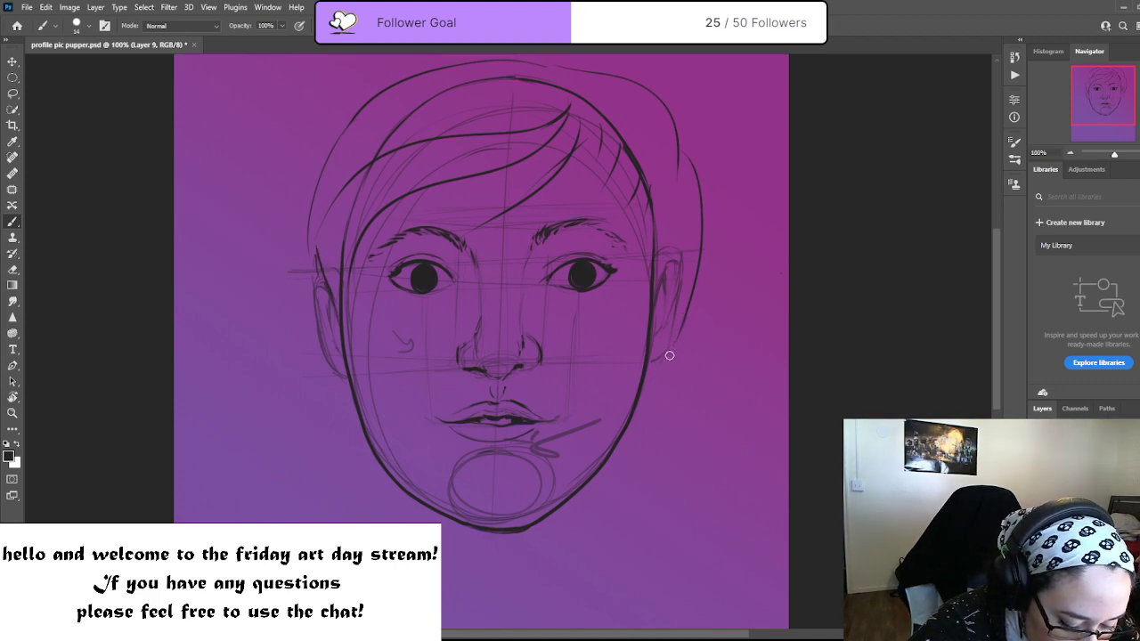
mouse_move(327, 360)
left_mouse_down()
mouse_move(374, 458)
mouse_move(340, 400)
left_mouse_up()
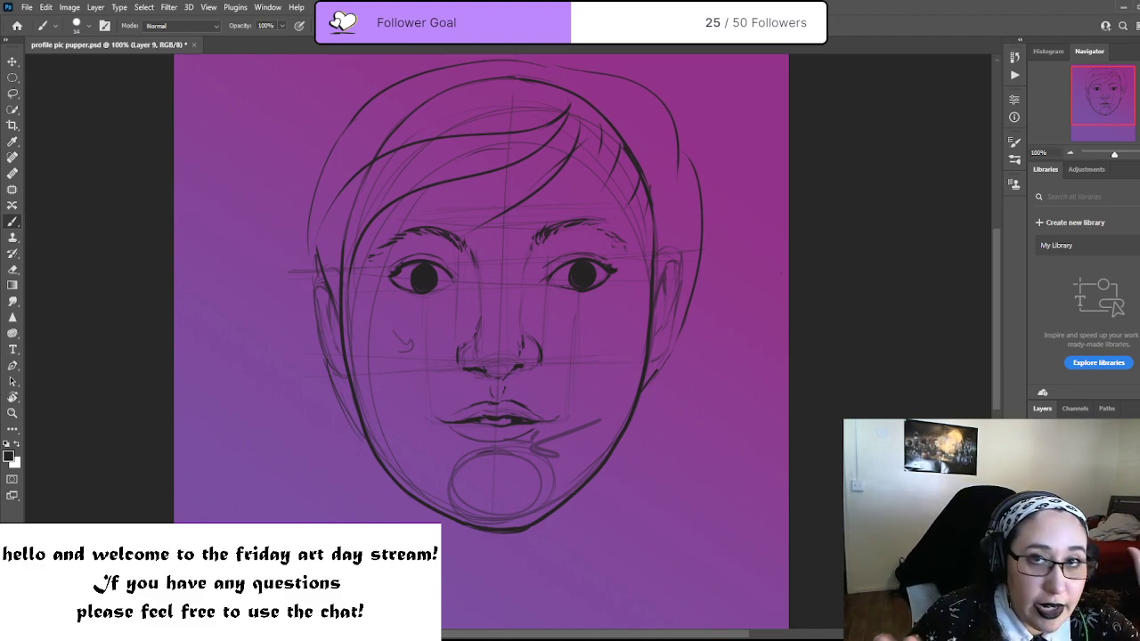
mouse_move(738, 265)
left_mouse_down()
mouse_move(732, 450)
mouse_move(755, 411)
left_mouse_up()
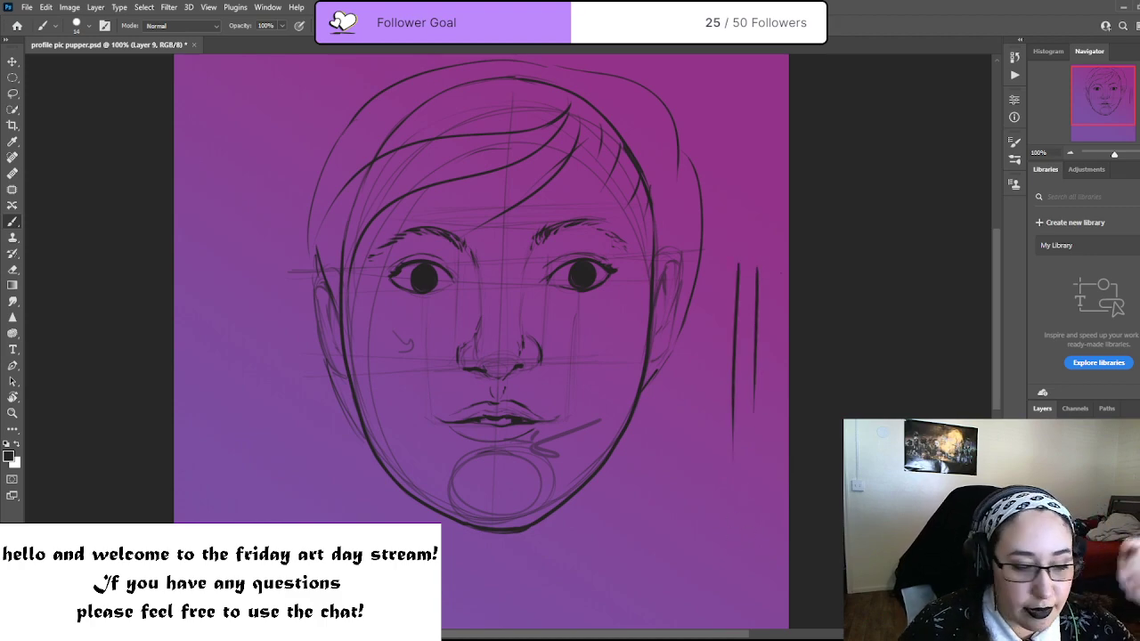
key("ctrl+z")
key("ctrl+z")
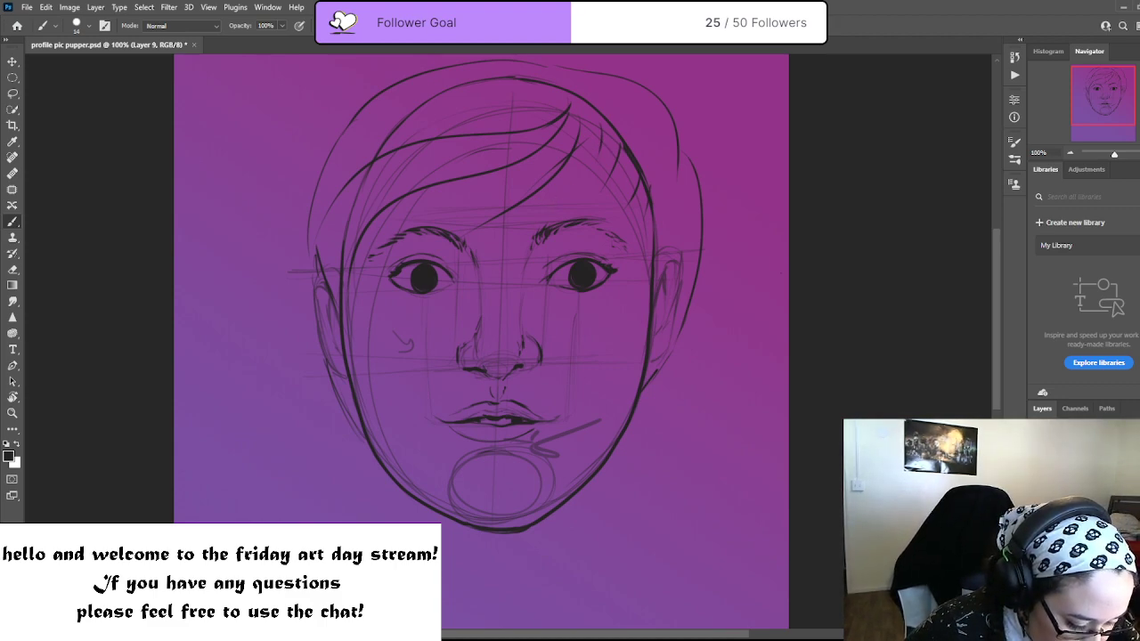
Paint on Layer 7's mask with an enlarged brush to hide the bold head outline above the ears, where the hair covers it
key("e")
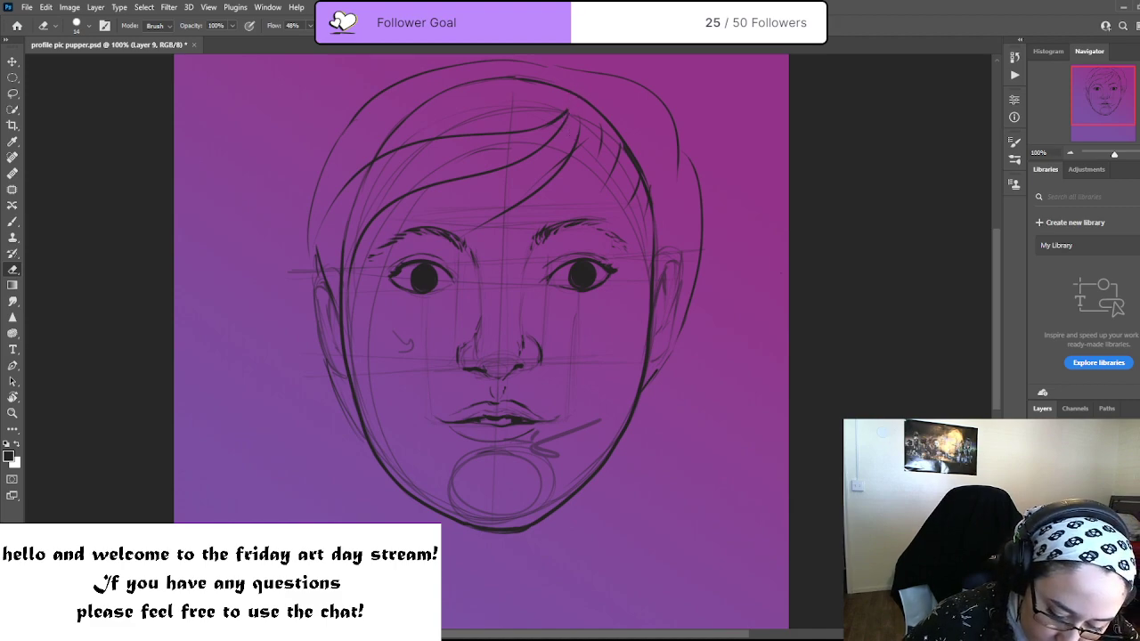
left_click(1060, 535)
key("b")
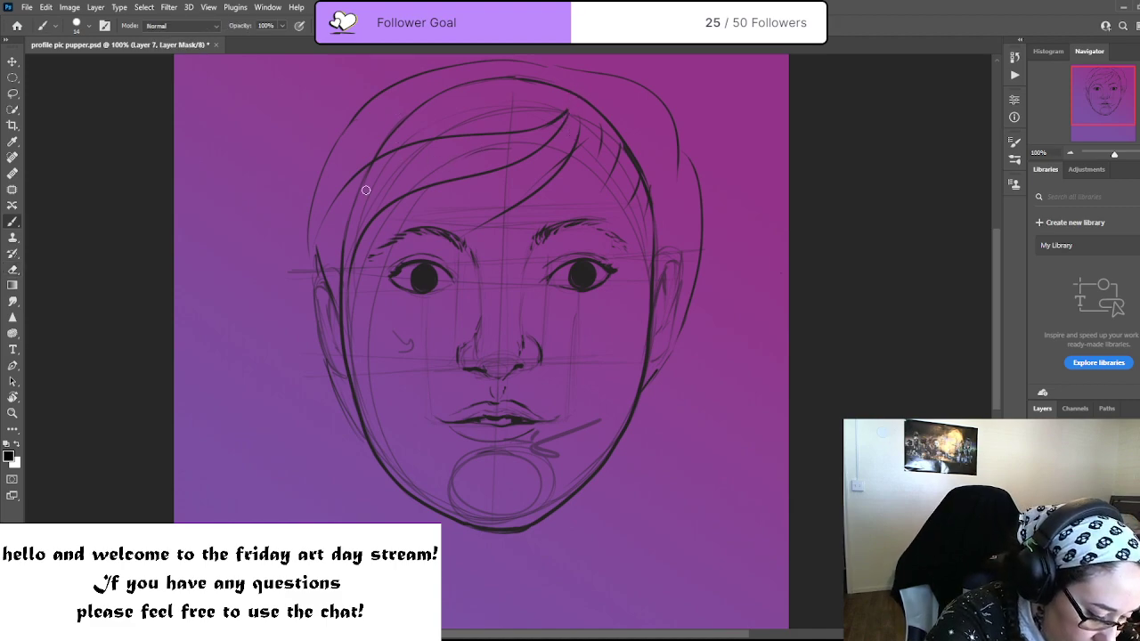
key("bracketright")
key("bracketright")
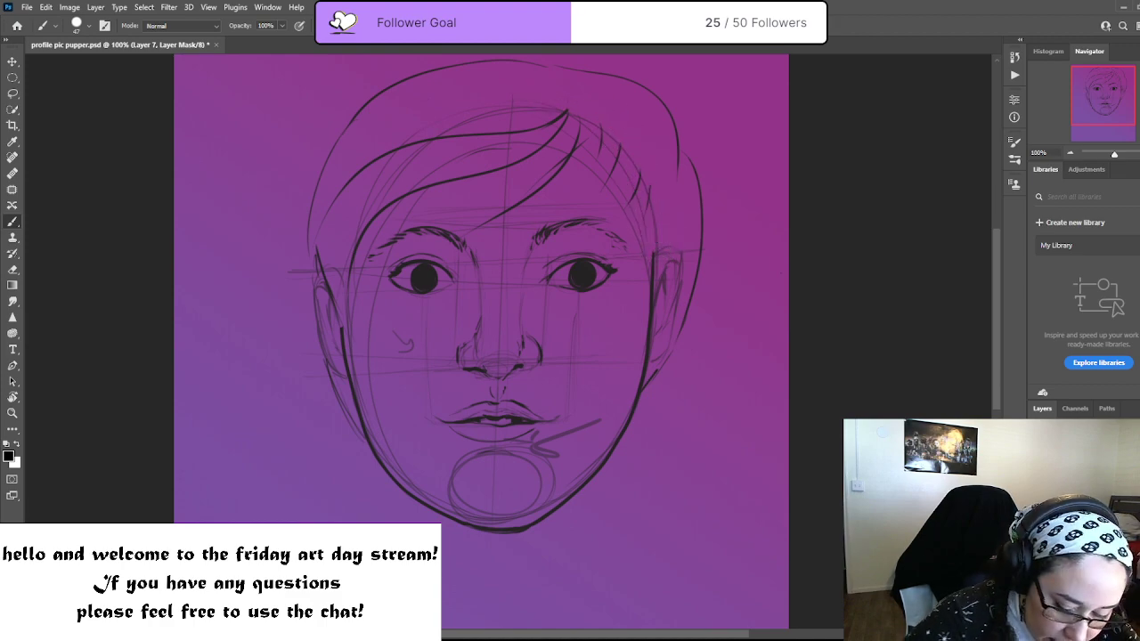
On Layer 9, use a small brush to draw sideburn lines in front of both ears and darken the ear outlines
key("ctrl+shift+alt+n")
key("bracketleft")
key("bracketleft")
key("bracketleft")
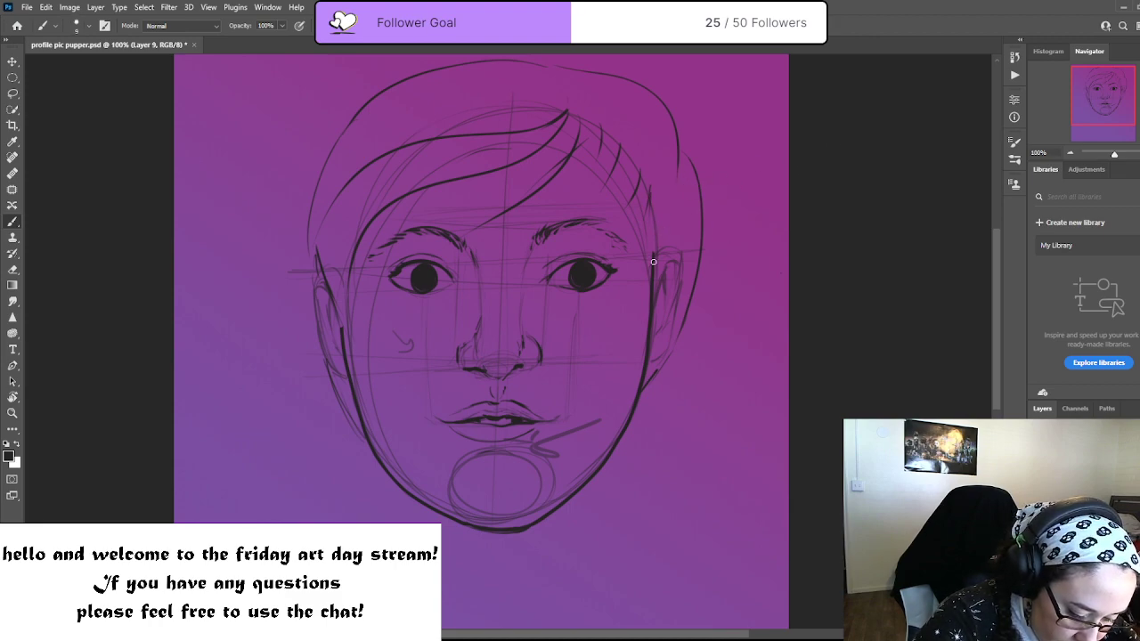
mouse_move(653, 188)
left_mouse_down()
mouse_move(655, 327)
mouse_move(662, 258)
mouse_move(652, 273)
mouse_move(665, 246)
mouse_move(681, 250)
mouse_move(656, 255)
mouse_move(677, 248)
mouse_move(685, 267)
mouse_move(654, 367)
left_mouse_up()
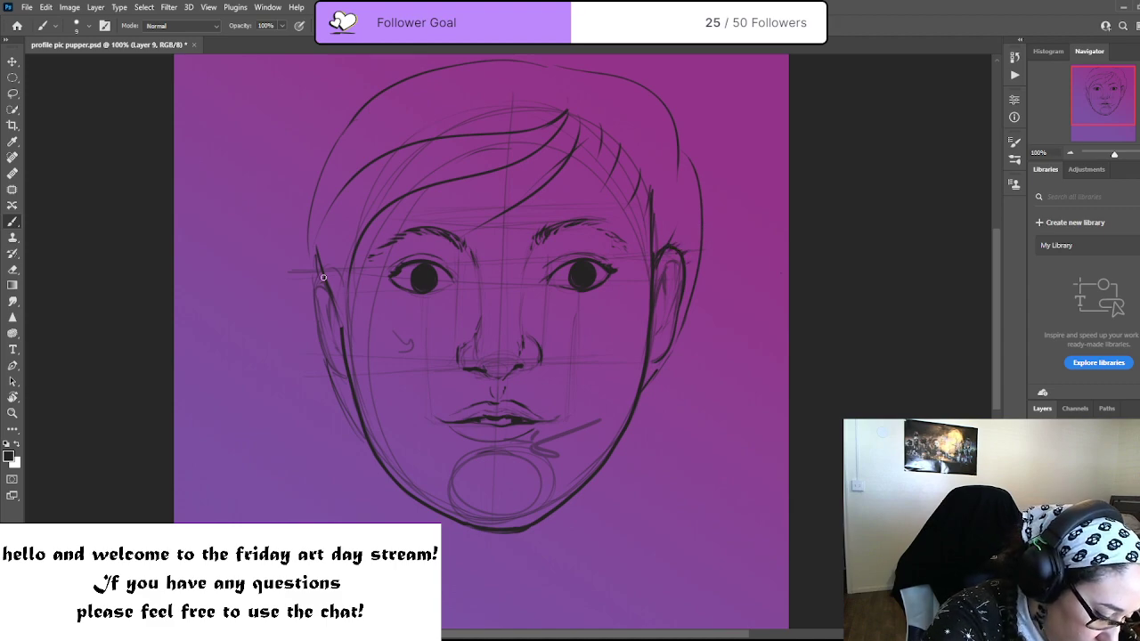
left_click_drag(323, 276, 357, 372)
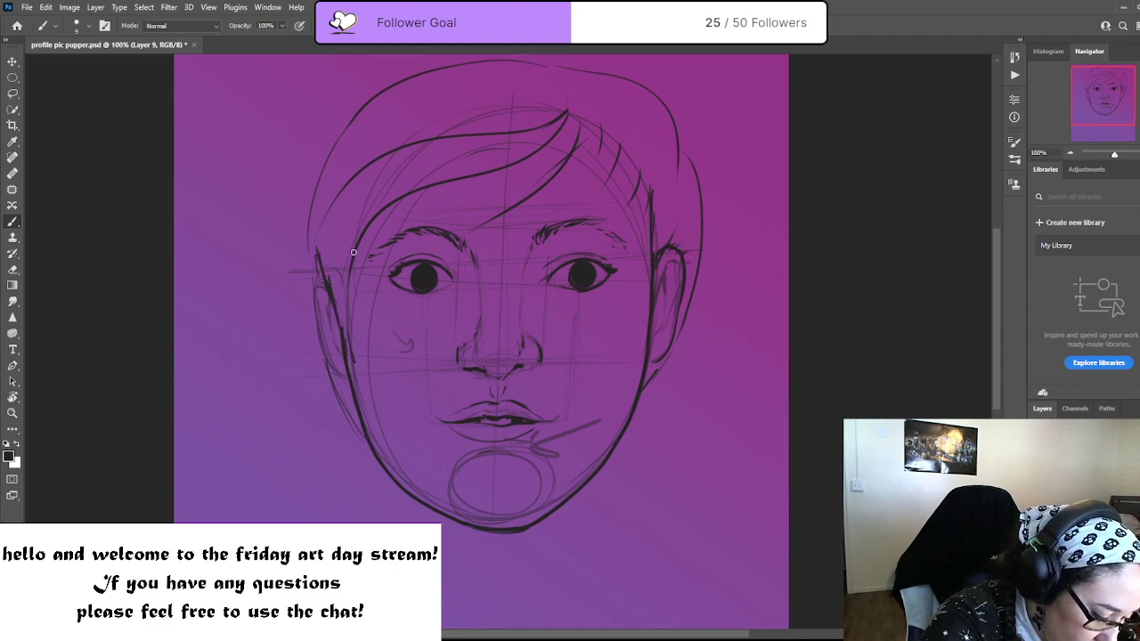
left_click_drag(349, 264, 359, 383)
mouse_move(313, 202)
left_mouse_down()
mouse_move(318, 317)
mouse_move(370, 433)
left_mouse_up()
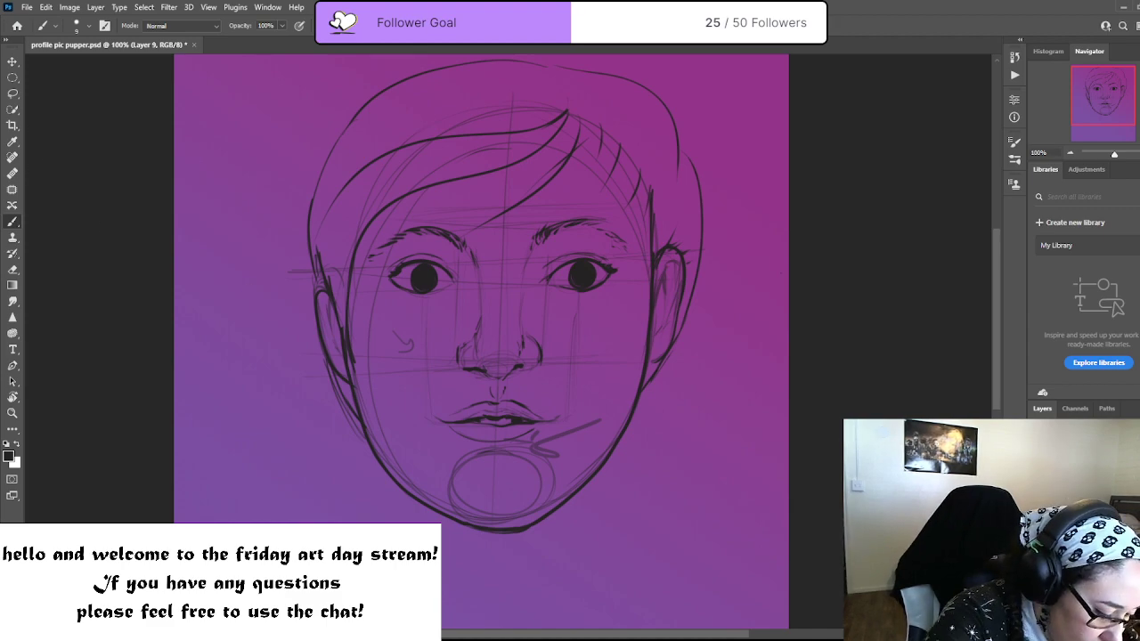
Erase the uppermost fringe strand on Layer 9 with an enlarged eraser, leaving the lower sweeping strands
key("e")
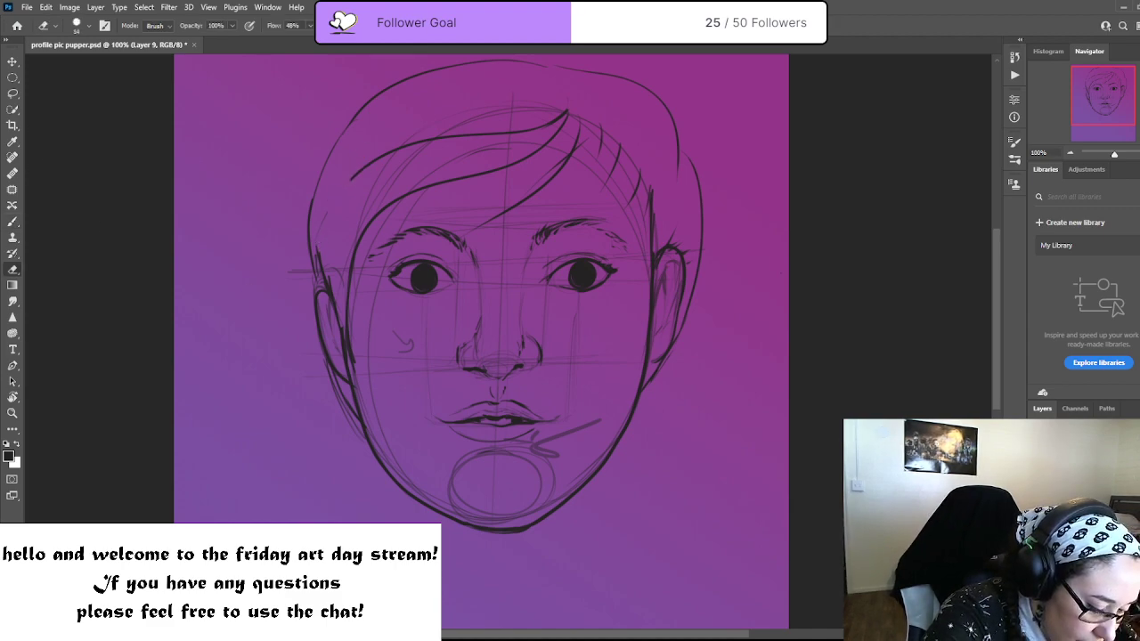
key("bracketright")
key("bracketright")
key("bracketright")
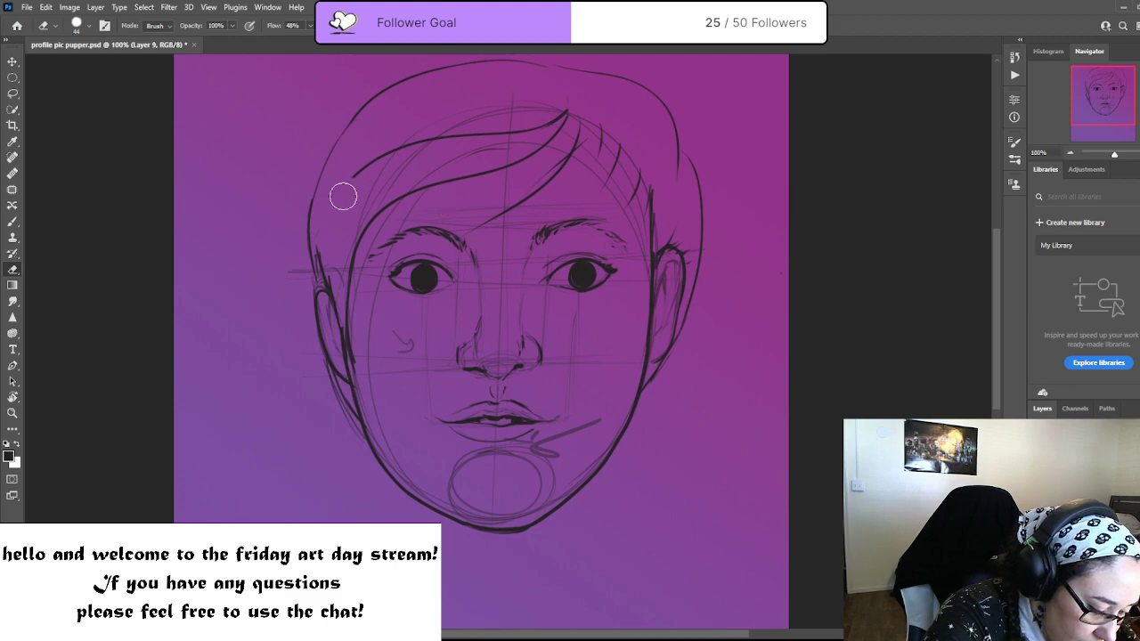
mouse_move(414, 138)
left_mouse_down()
mouse_move(480, 133)
mouse_move(557, 101)
mouse_move(541, 120)
mouse_move(569, 90)
left_mouse_up()
Draw short jagged strands along the hairline on the parting's shorter side, with longer ones running down the side above the ear
key("b")
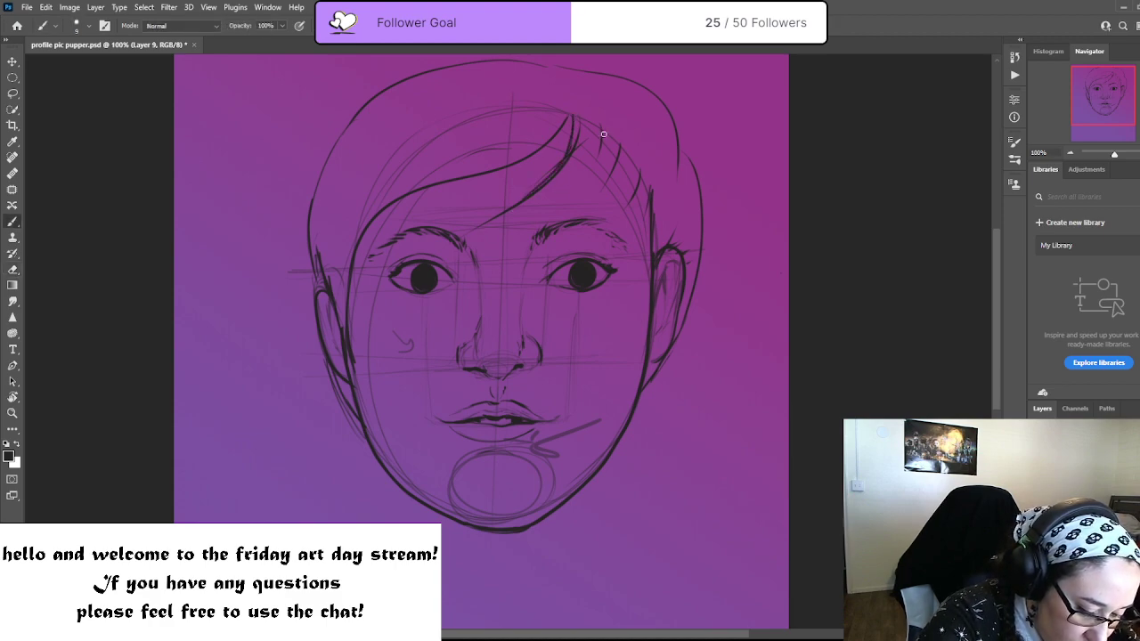
left_click_drag(582, 119, 600, 205)
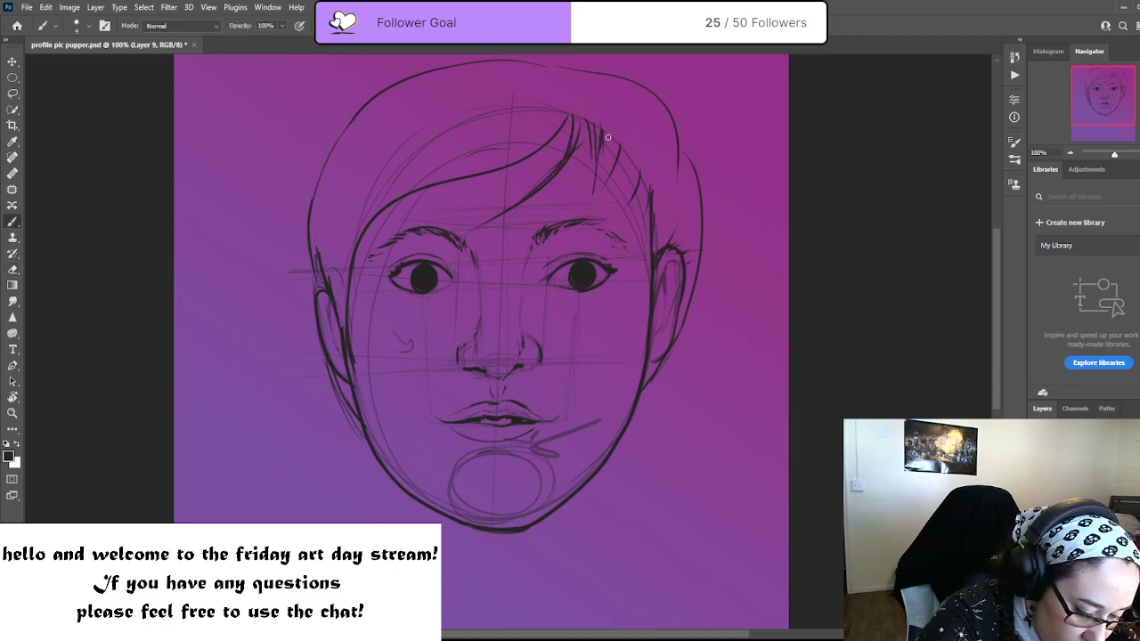
mouse_move(609, 135)
left_mouse_down()
mouse_move(598, 210)
mouse_move(621, 130)
mouse_move(625, 223)
left_mouse_up()
mouse_move(625, 173)
left_mouse_down()
mouse_move(630, 214)
mouse_move(648, 190)
left_mouse_up()
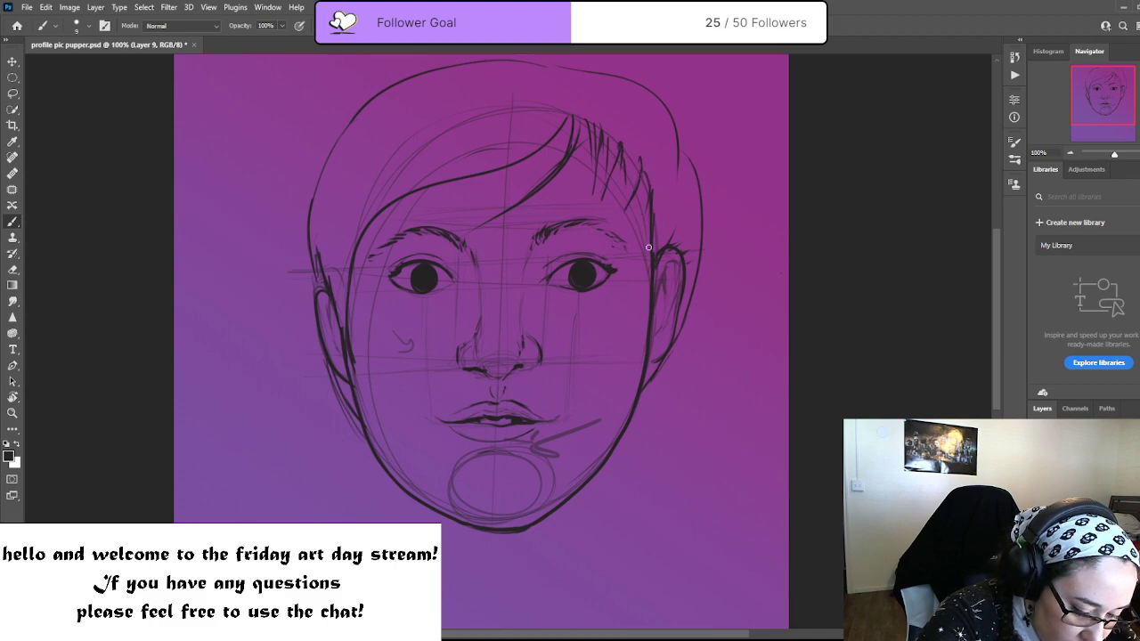
left_click_drag(653, 138, 657, 191)
mouse_move(675, 115)
left_mouse_down()
mouse_move(680, 157)
mouse_move(665, 226)
left_mouse_up()
left_click_drag(672, 180, 648, 256)
left_click_drag(664, 218, 659, 240)
mouse_move(667, 185)
left_mouse_down()
mouse_move(662, 210)
mouse_move(657, 202)
left_mouse_up()
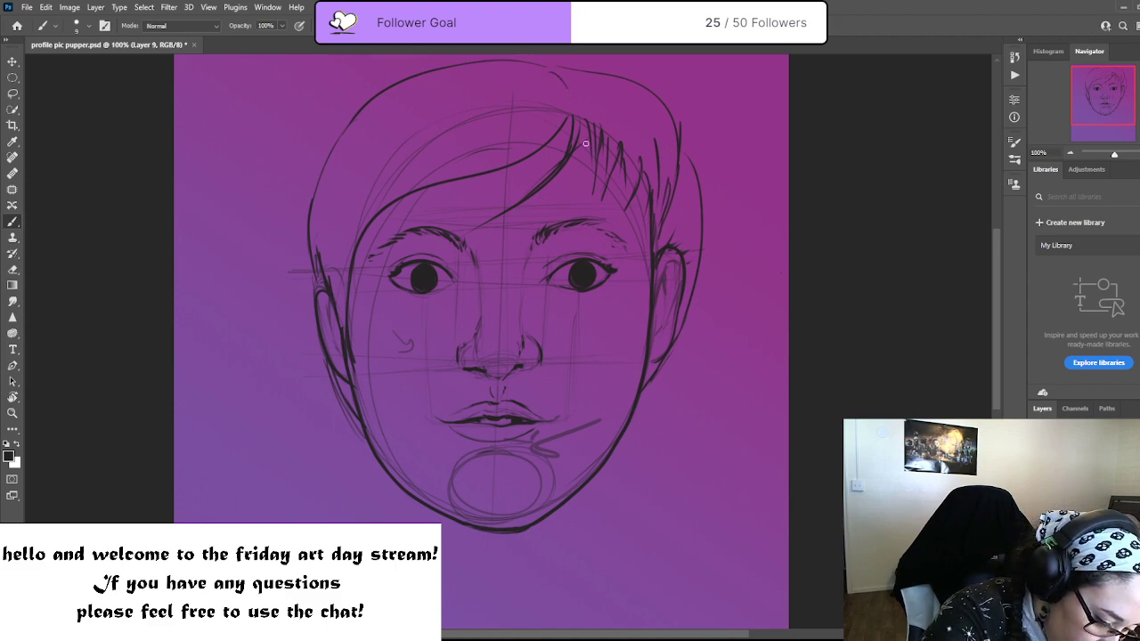
Extend the parting in a curve up to the crown and add loose strands along the swept side of the hair
left_click_drag(547, 70, 574, 114)
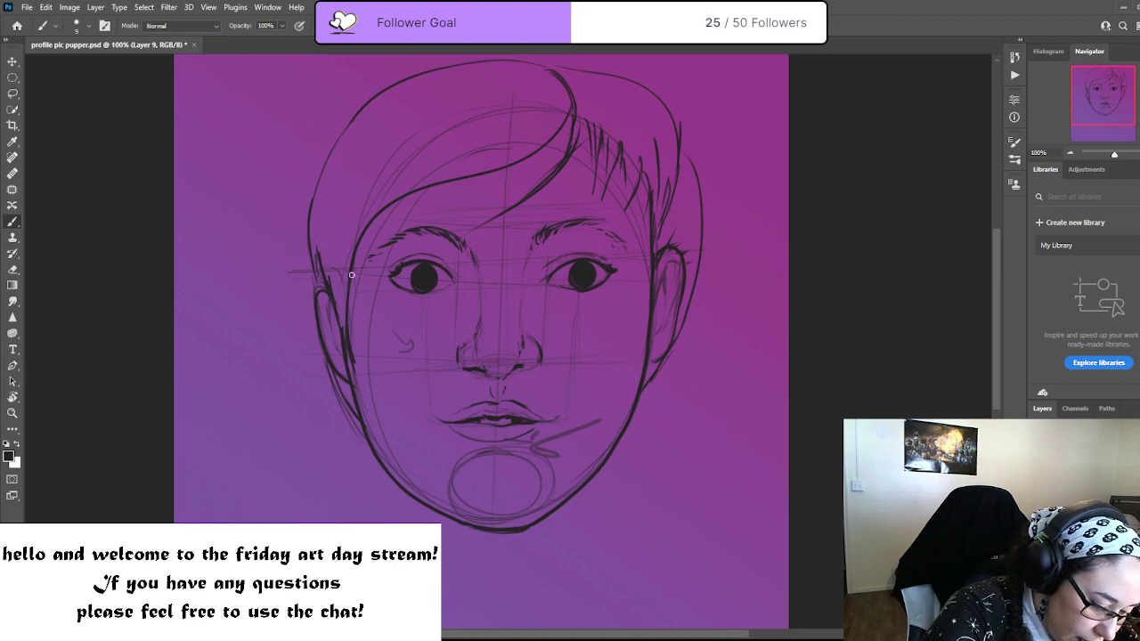
left_click_drag(324, 271, 330, 182)
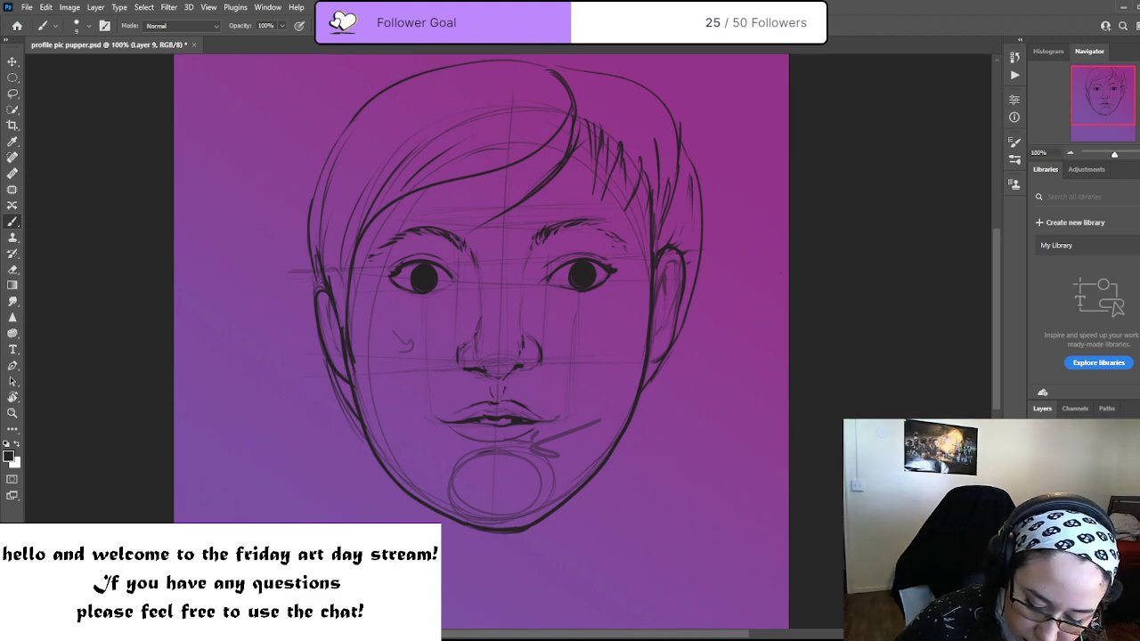
On Layer 7, draw the two sides of the neck running down from the jaw
key("alt+[")
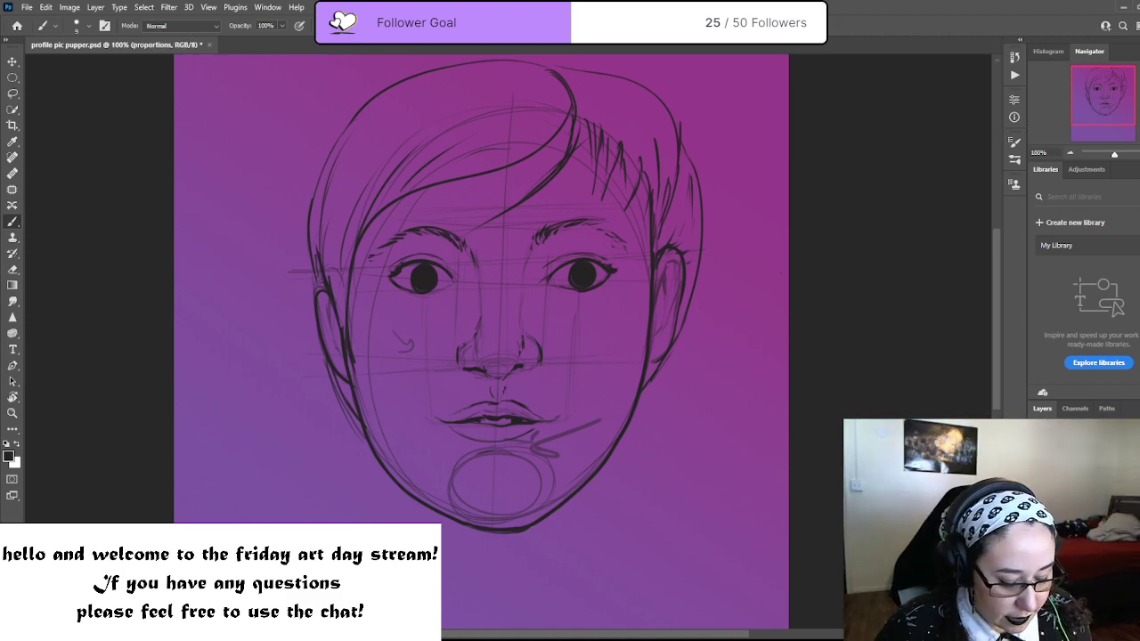
key("alt+[")
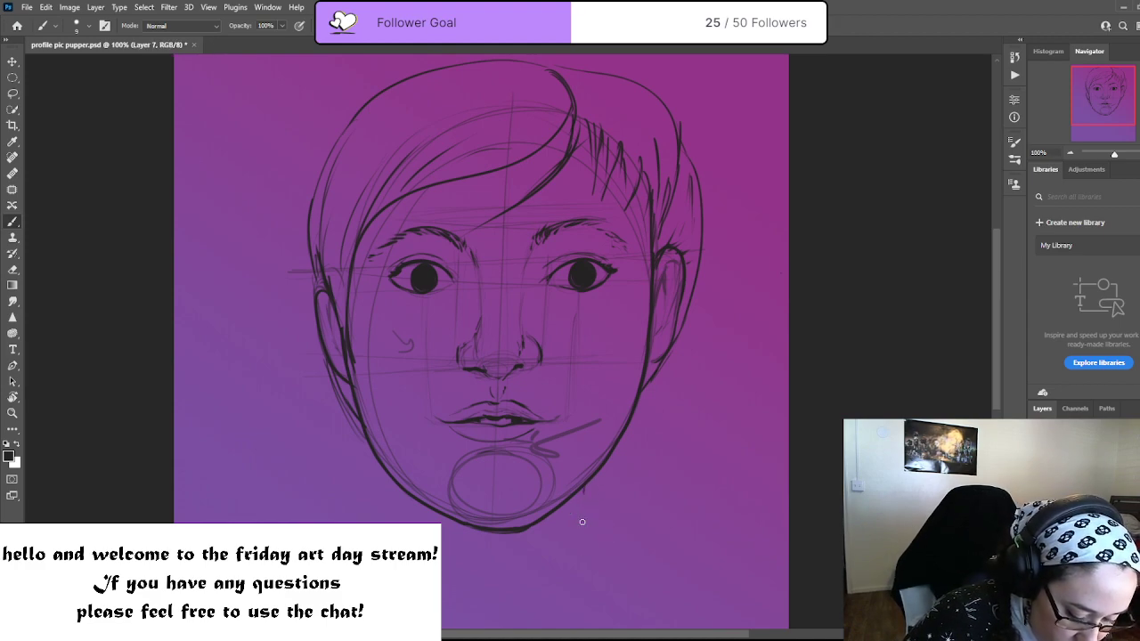
left_click_drag(586, 482, 582, 552)
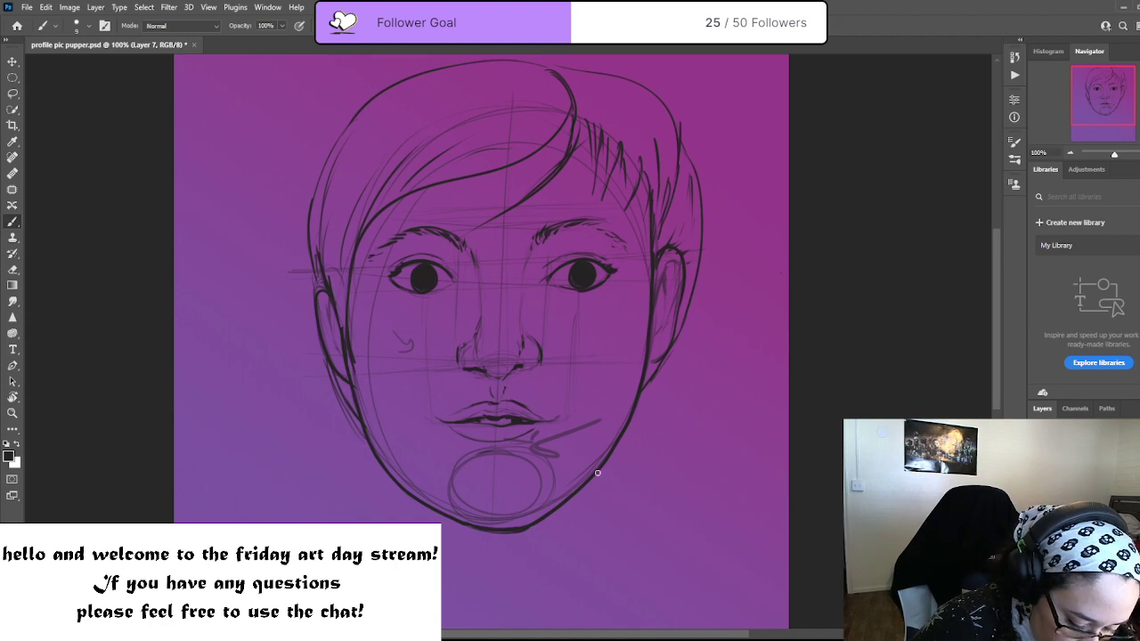
left_click_drag(605, 460, 605, 568)
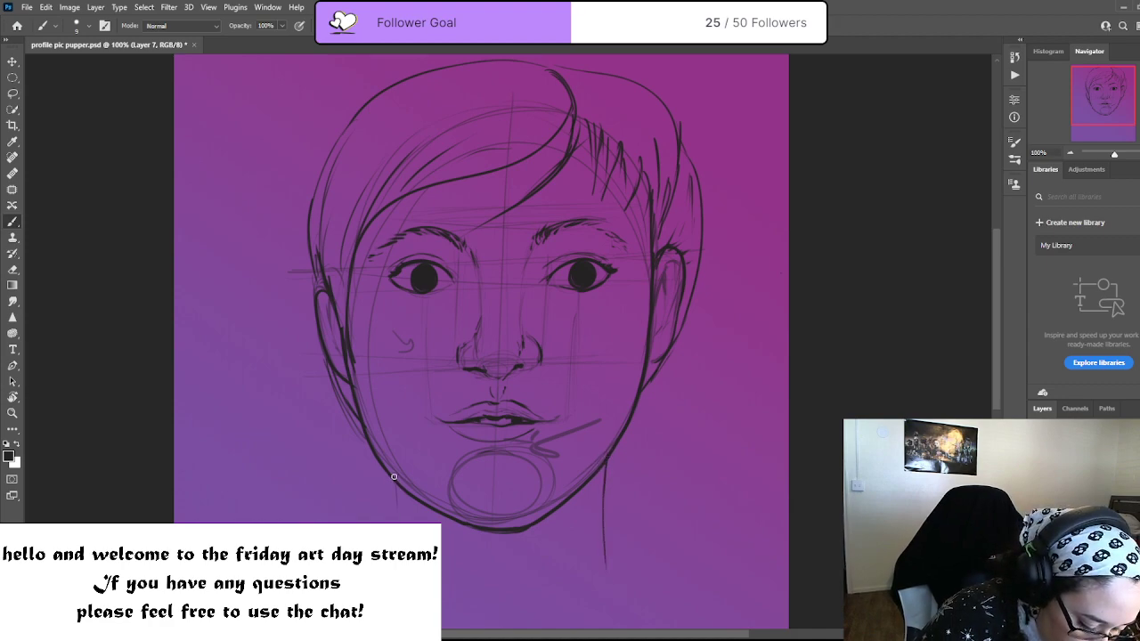
left_click_drag(393, 477, 397, 524)
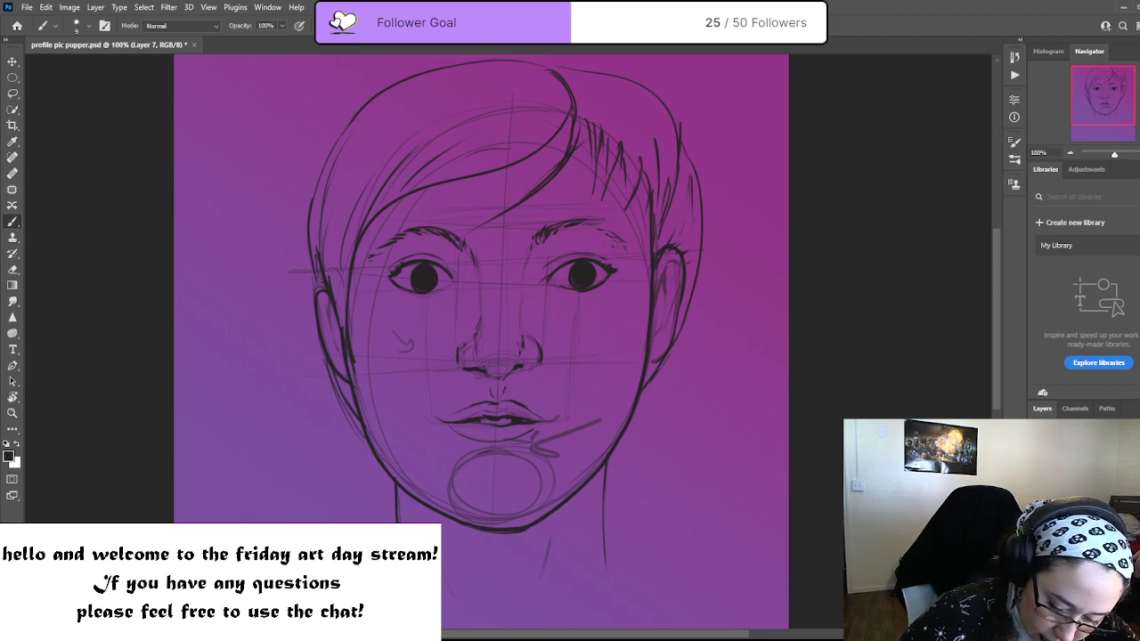
Sketch loose trial strokes on Layer 9 in the empty background beside the jaw, on both sides of the head
mouse_move(264, 406)
left_mouse_down()
mouse_move(279, 442)
mouse_move(270, 483)
mouse_move(299, 462)
mouse_move(280, 473)
mouse_move(273, 504)
left_mouse_up()
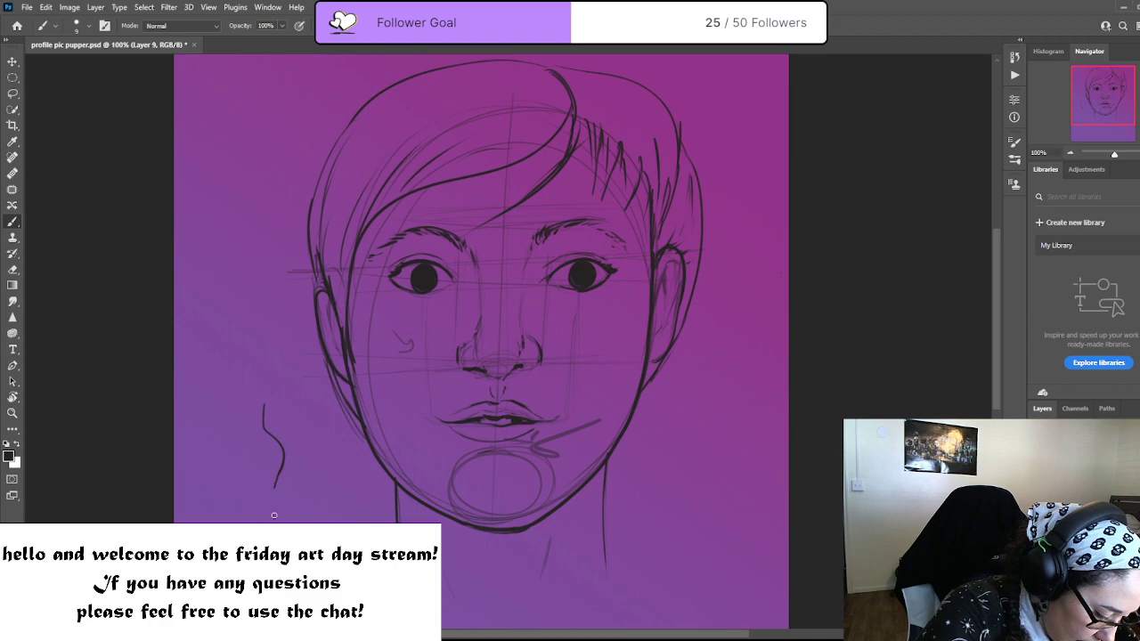
left_click_drag(205, 437, 218, 477)
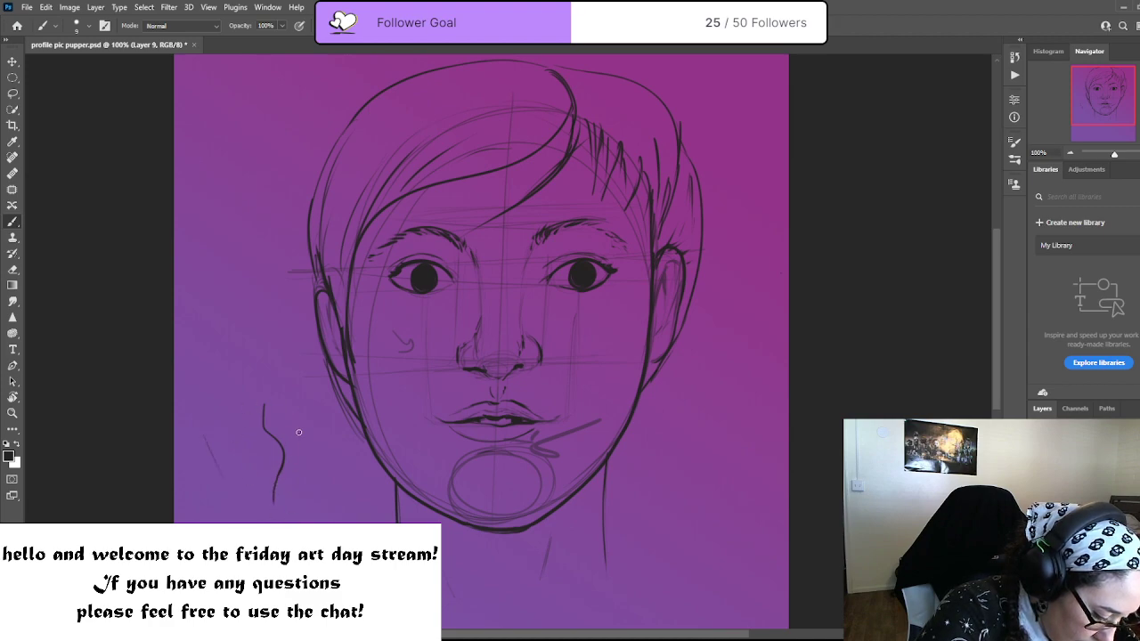
left_click_drag(303, 414, 303, 474)
mouse_move(204, 434)
left_mouse_down()
mouse_move(213, 470)
mouse_move(205, 489)
left_mouse_up()
left_click_drag(315, 456, 331, 470)
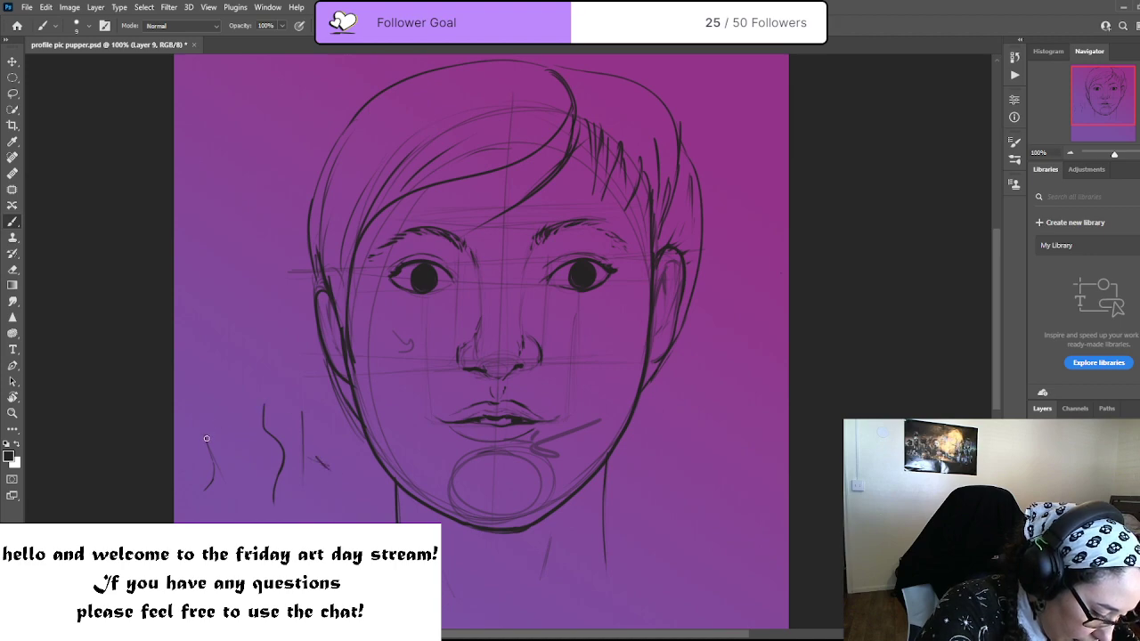
mouse_move(206, 439)
left_mouse_down()
mouse_move(307, 401)
mouse_move(184, 402)
mouse_move(302, 387)
mouse_move(295, 423)
left_mouse_up()
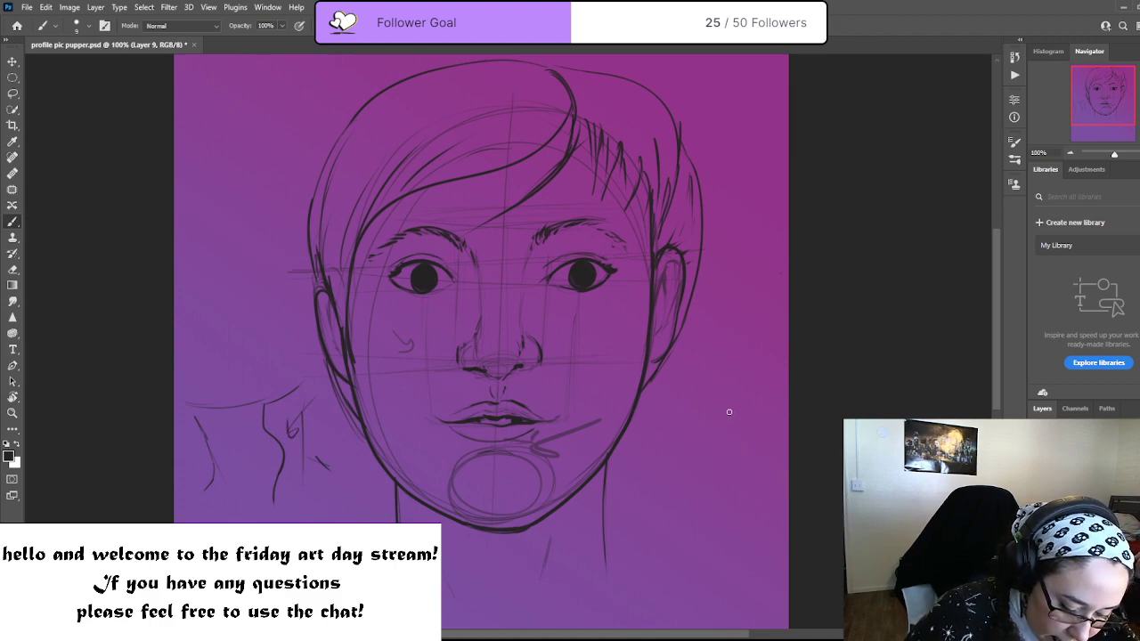
left_click_drag(701, 398, 700, 437)
mouse_move(769, 391)
left_mouse_down()
mouse_move(767, 420)
mouse_move(719, 450)
mouse_move(733, 451)
mouse_move(687, 443)
left_mouse_up()
left_click_drag(768, 423, 774, 434)
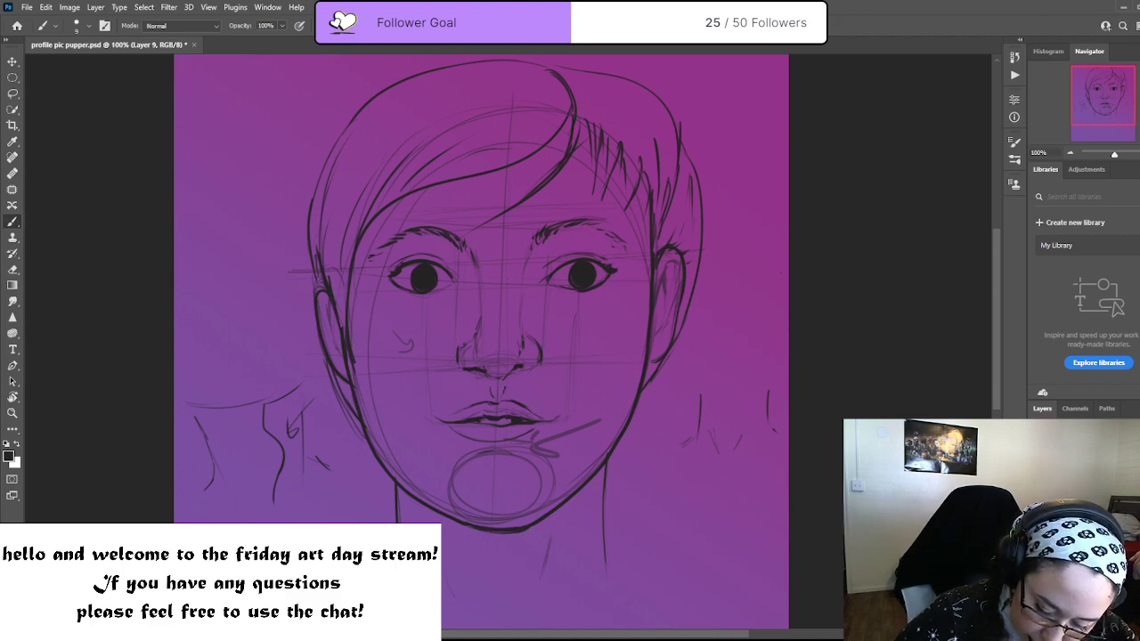
Hide the trial strokes on both sides of the head by painting on Layer 9's mask with an enlarged brush
key("ctrl+backslash")
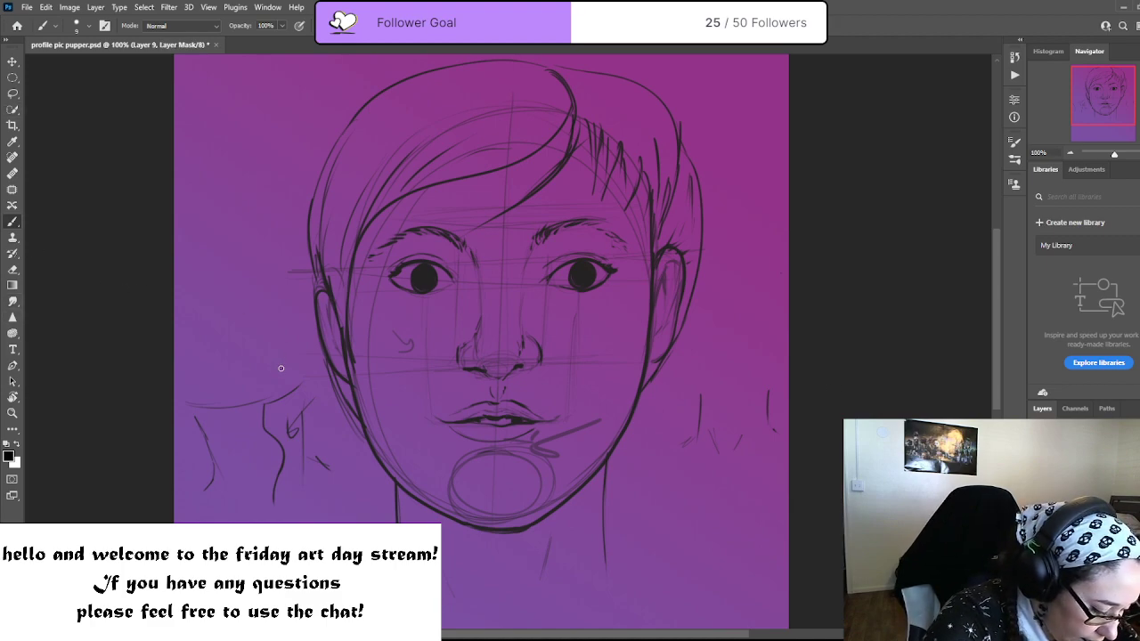
key("bracketright")
key("bracketright")
key("bracketright")
mouse_move(209, 377)
left_mouse_down()
mouse_move(187, 417)
mouse_move(226, 354)
mouse_move(282, 470)
mouse_move(285, 390)
mouse_move(299, 390)
mouse_move(319, 448)
mouse_move(303, 401)
mouse_move(314, 436)
left_mouse_up()
mouse_move(738, 389)
left_mouse_down()
mouse_move(690, 467)
mouse_move(773, 392)
left_mouse_up()
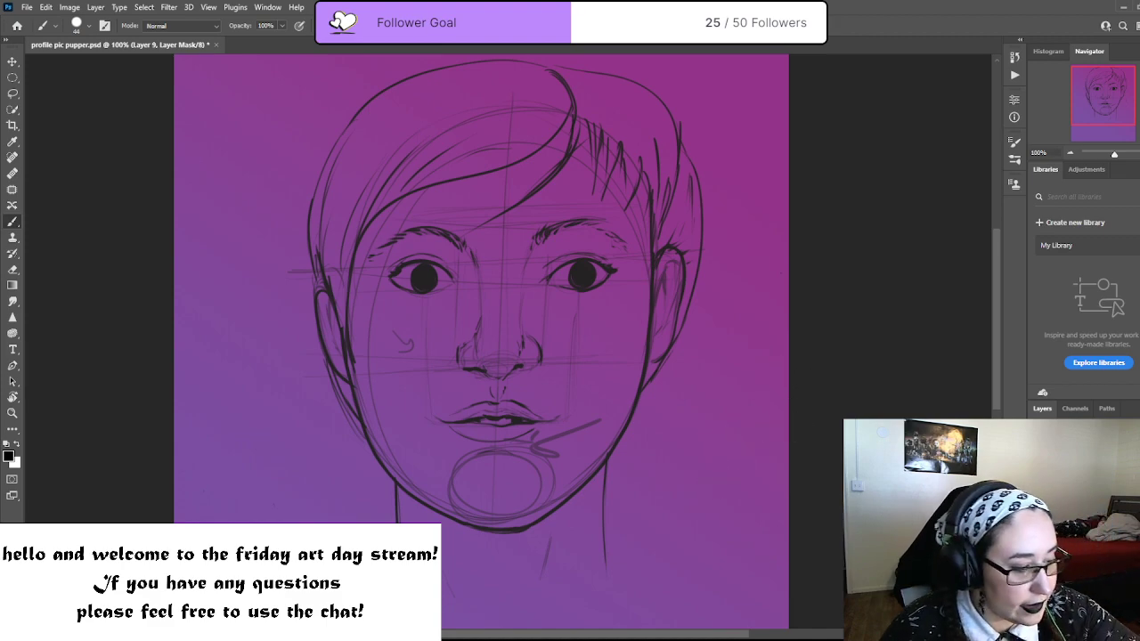
Save the document
key("ctrl+Tab")
key("ctrl+Tab")
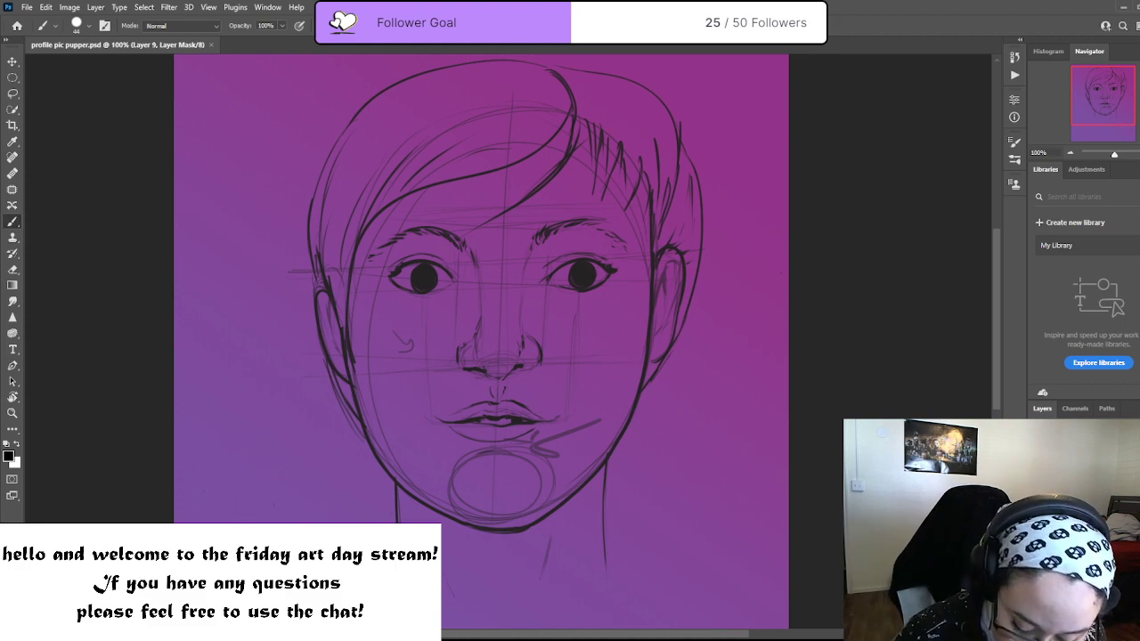
Step through the layer stack, examining Layer 9, Layer 3, Layer 6, Layer 1 and the proportions layer
key("ctrl+comma")
key("ctrl+comma")
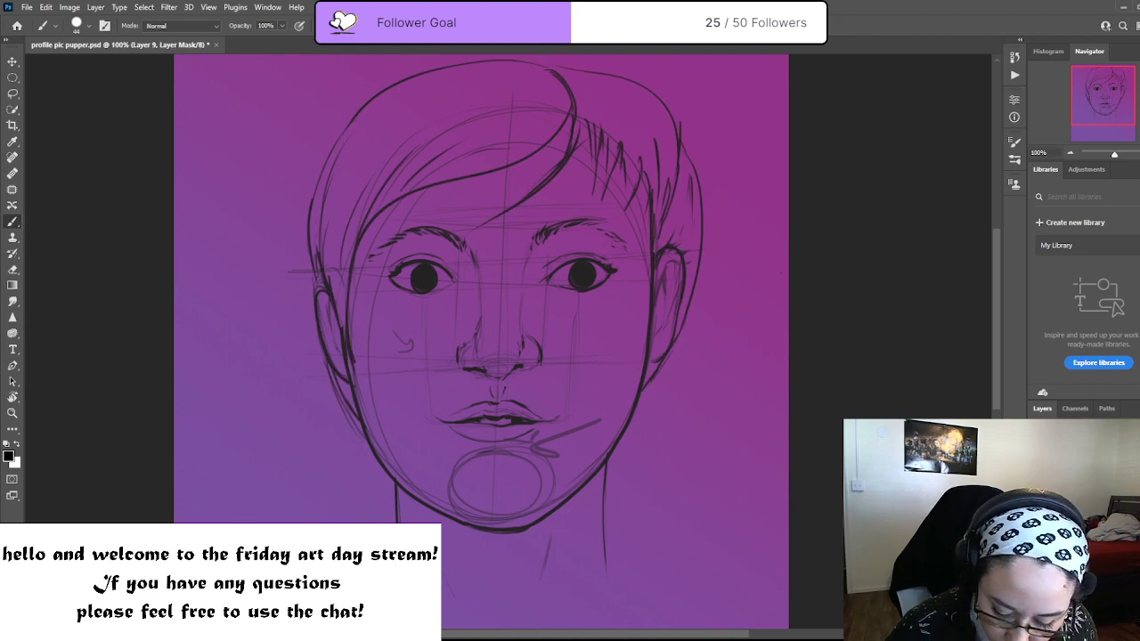
key("ctrl+comma")
key("ctrl+comma")
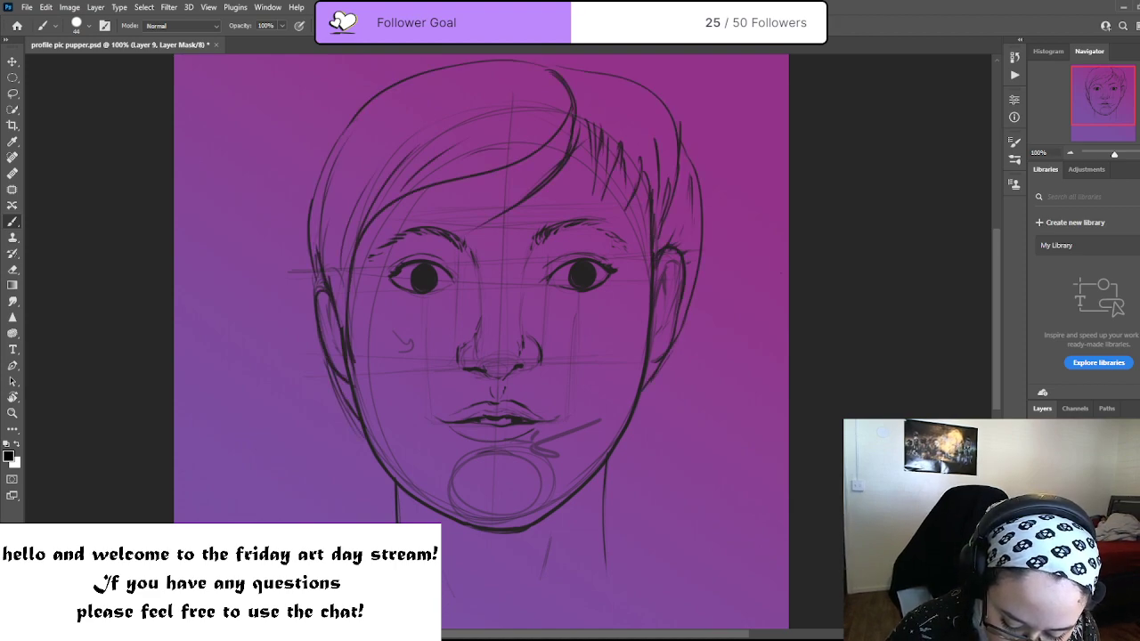
key("alt+bracketleft")
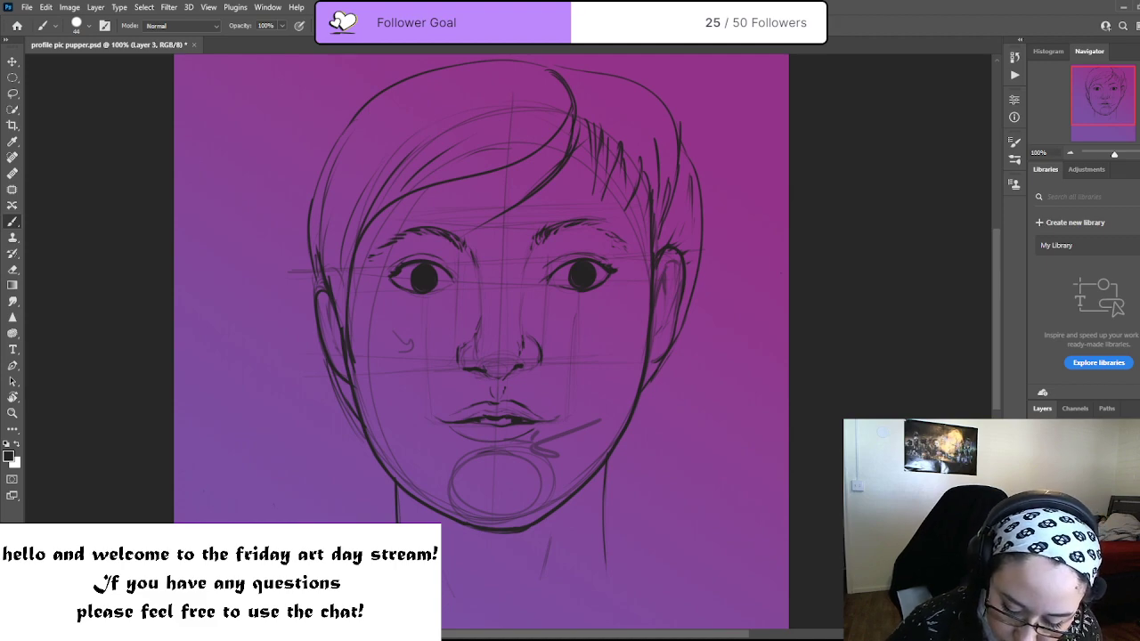
key("alt+bracketleft")
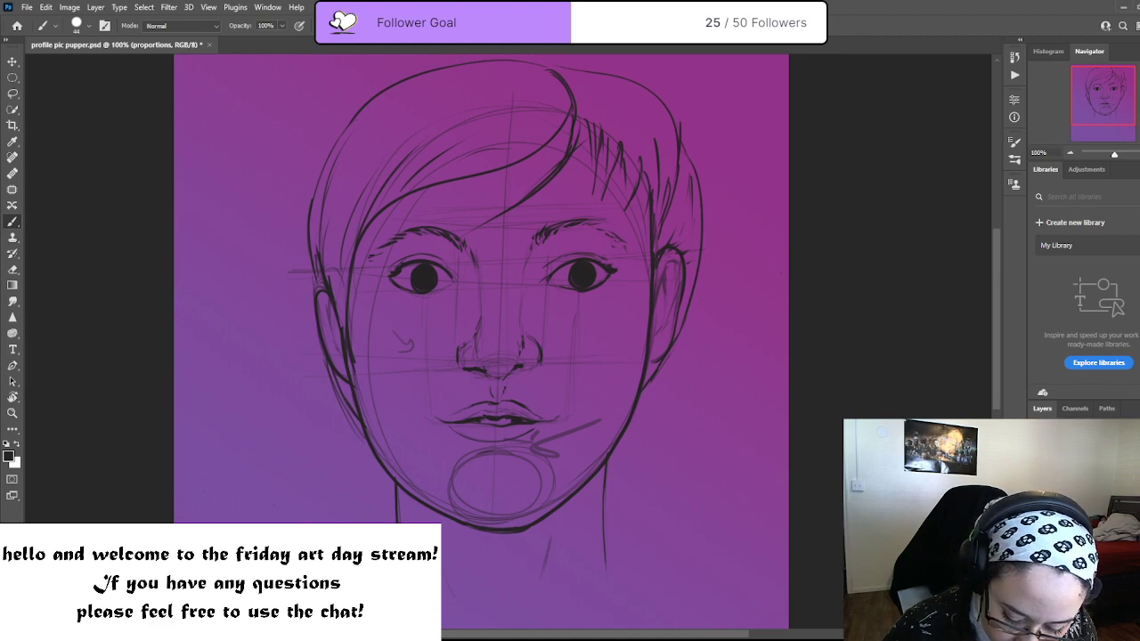
key("ctrl+shift+alt+n")
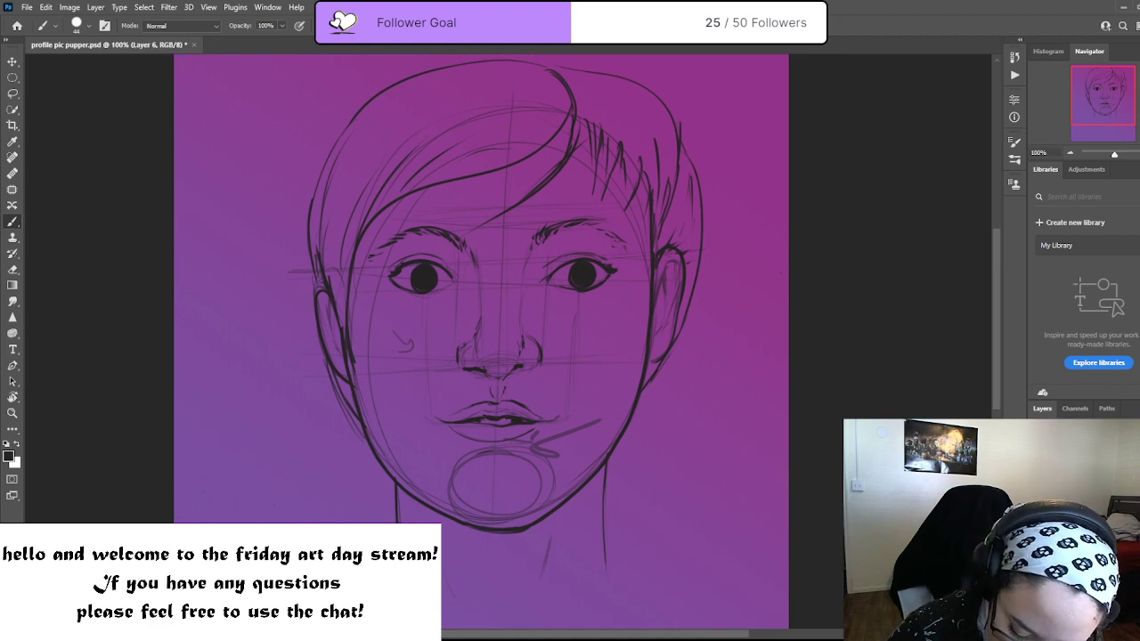
key("ctrl+alt+a")
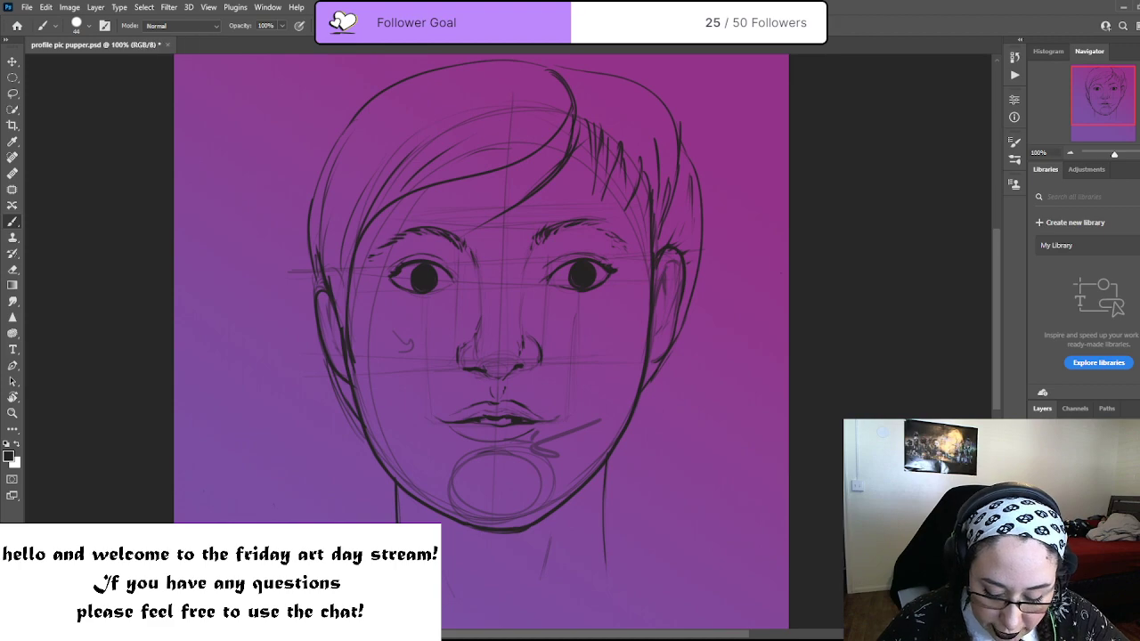
key("alt+bracketright")
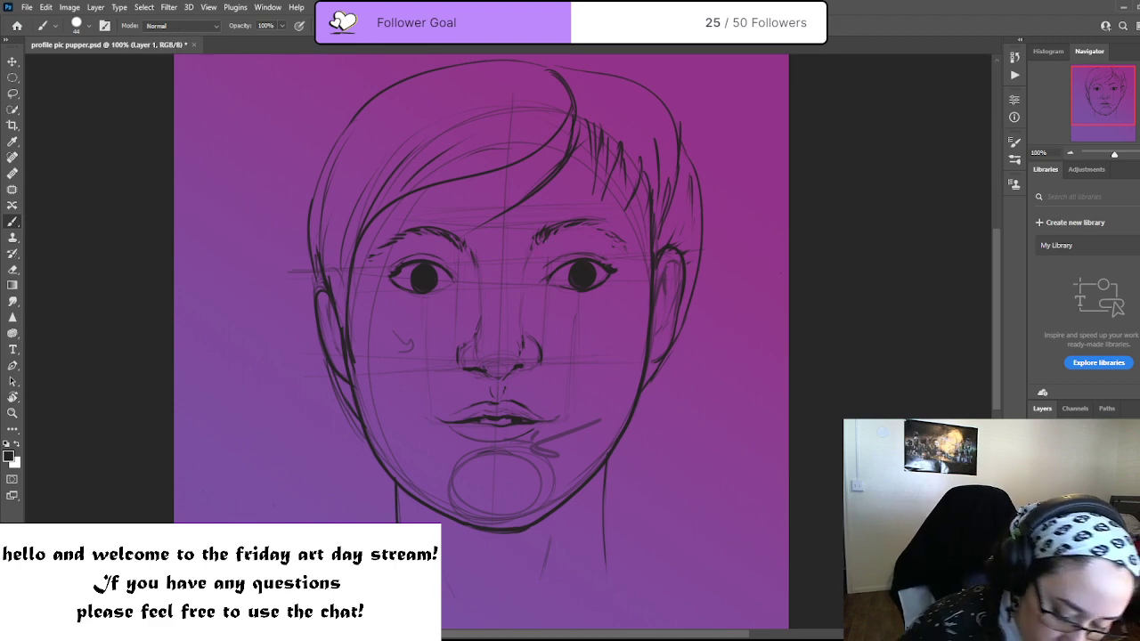
key("alt+bracketright")
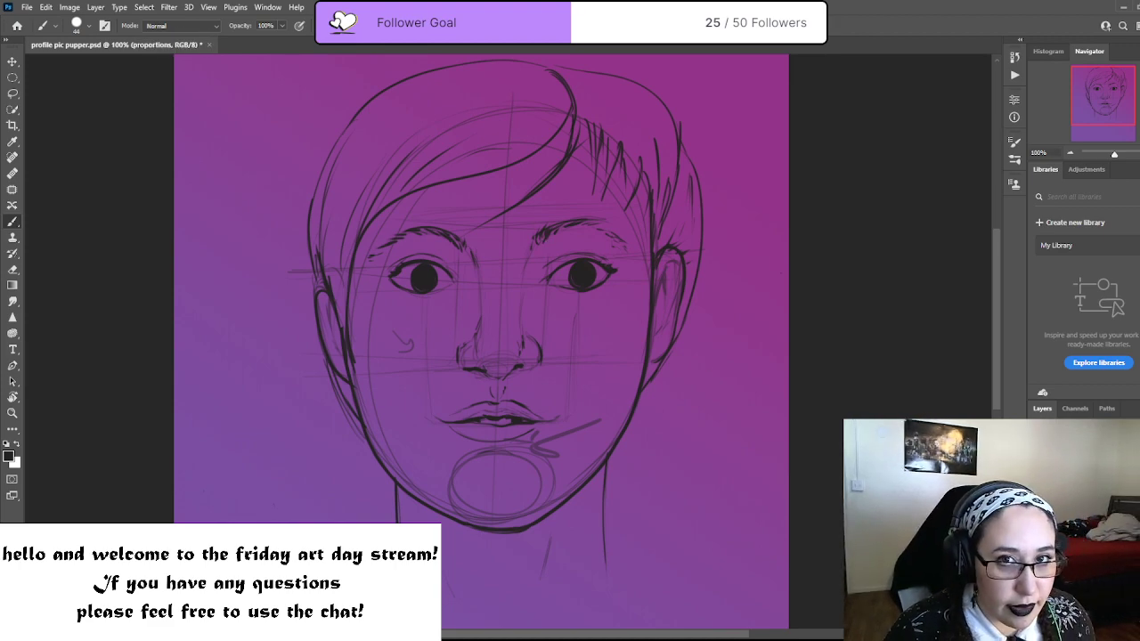